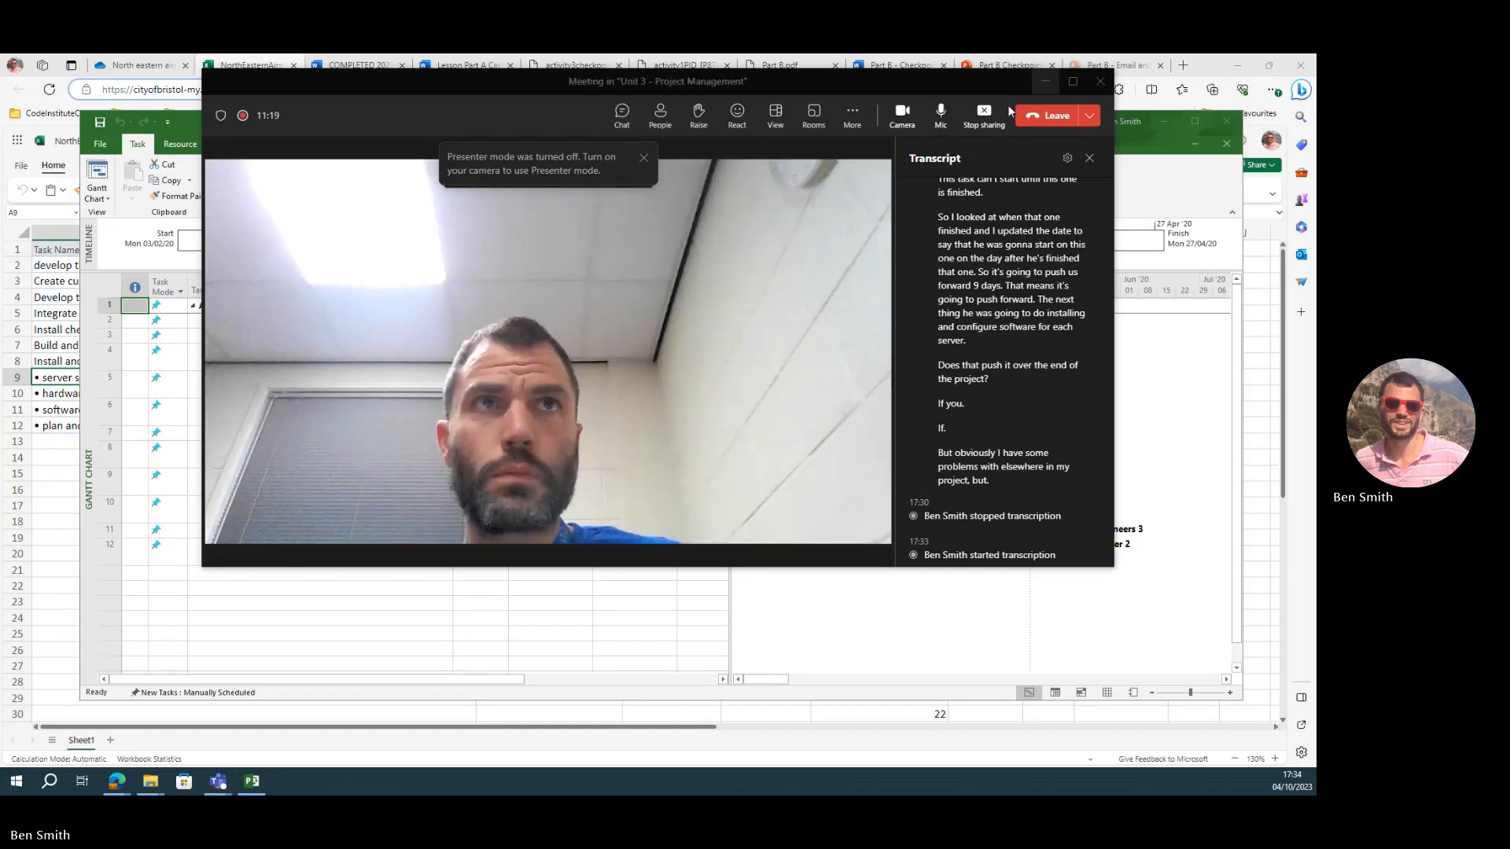
# - Set the Teams meeting aside and bring the NorthEasternAirport2023 cost workbook forward
pyautogui.click(1041, 85)
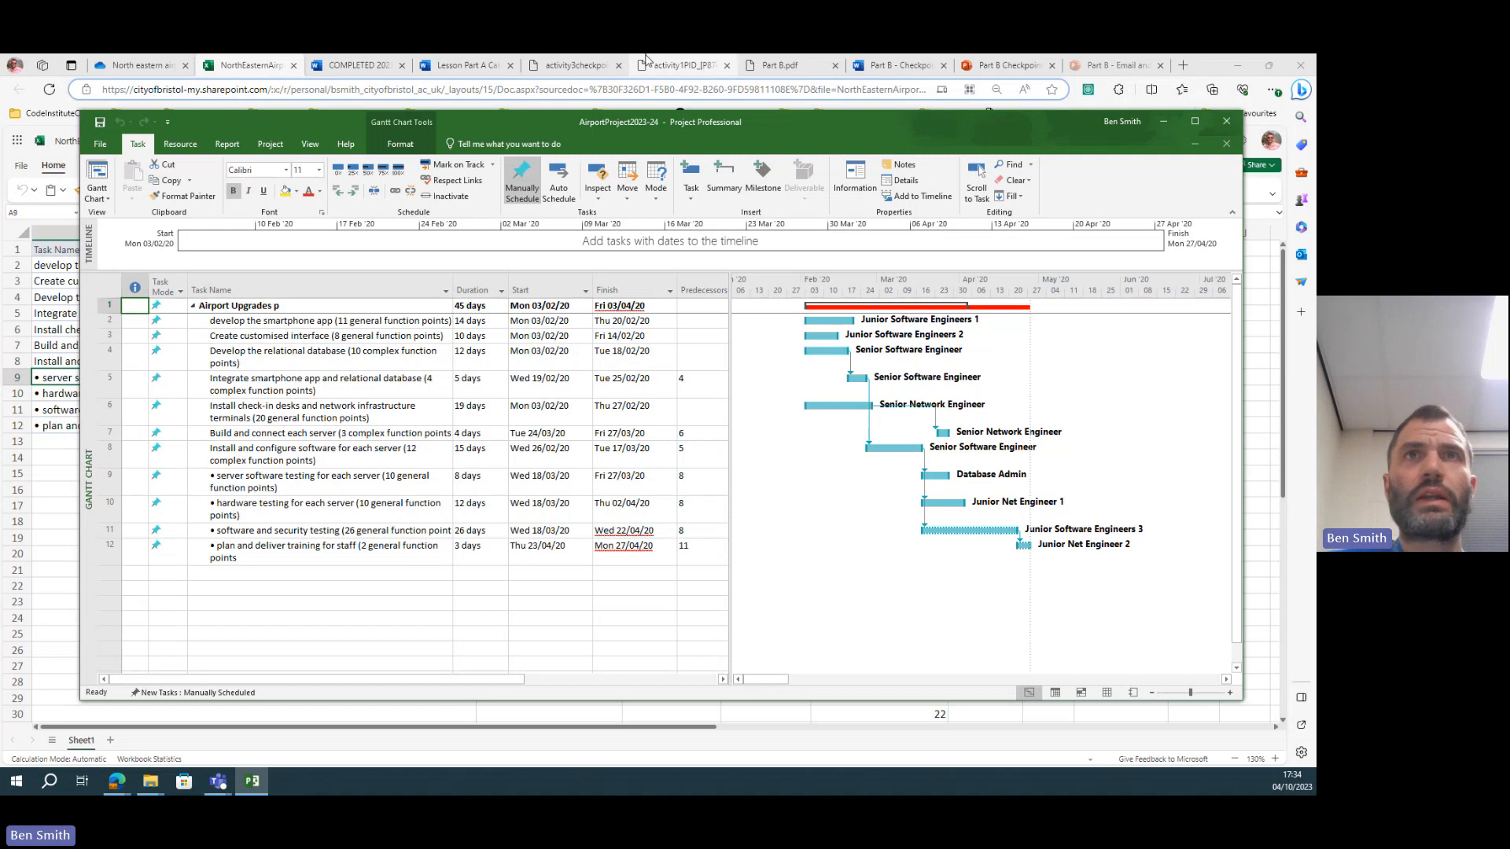
pyautogui.click(52, 500)
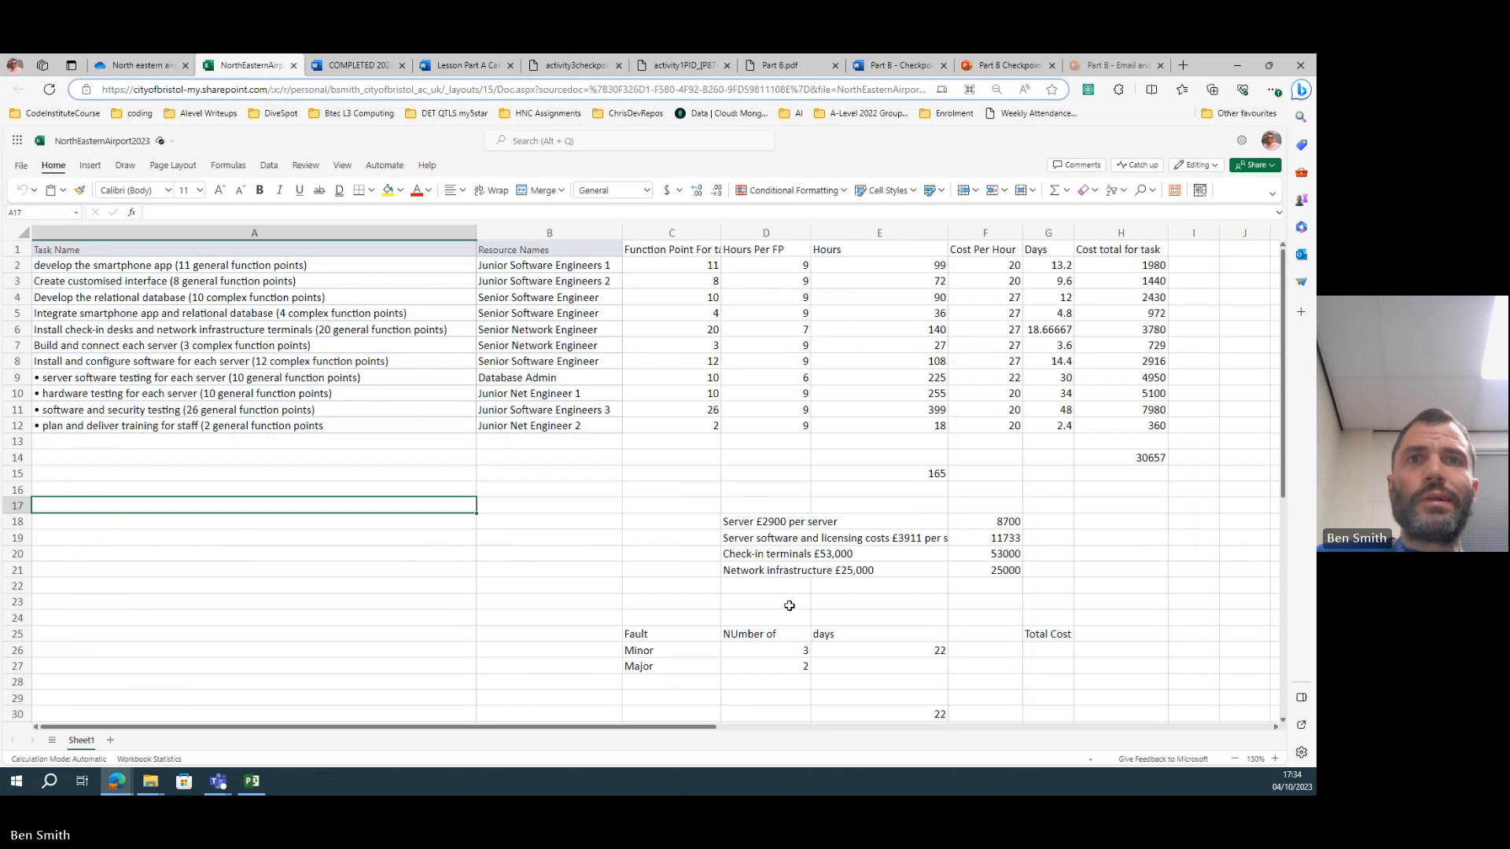
# - From the airport project folder open Book.xlsx, then the Part A.pdf brief
pyautogui.click(136, 65)
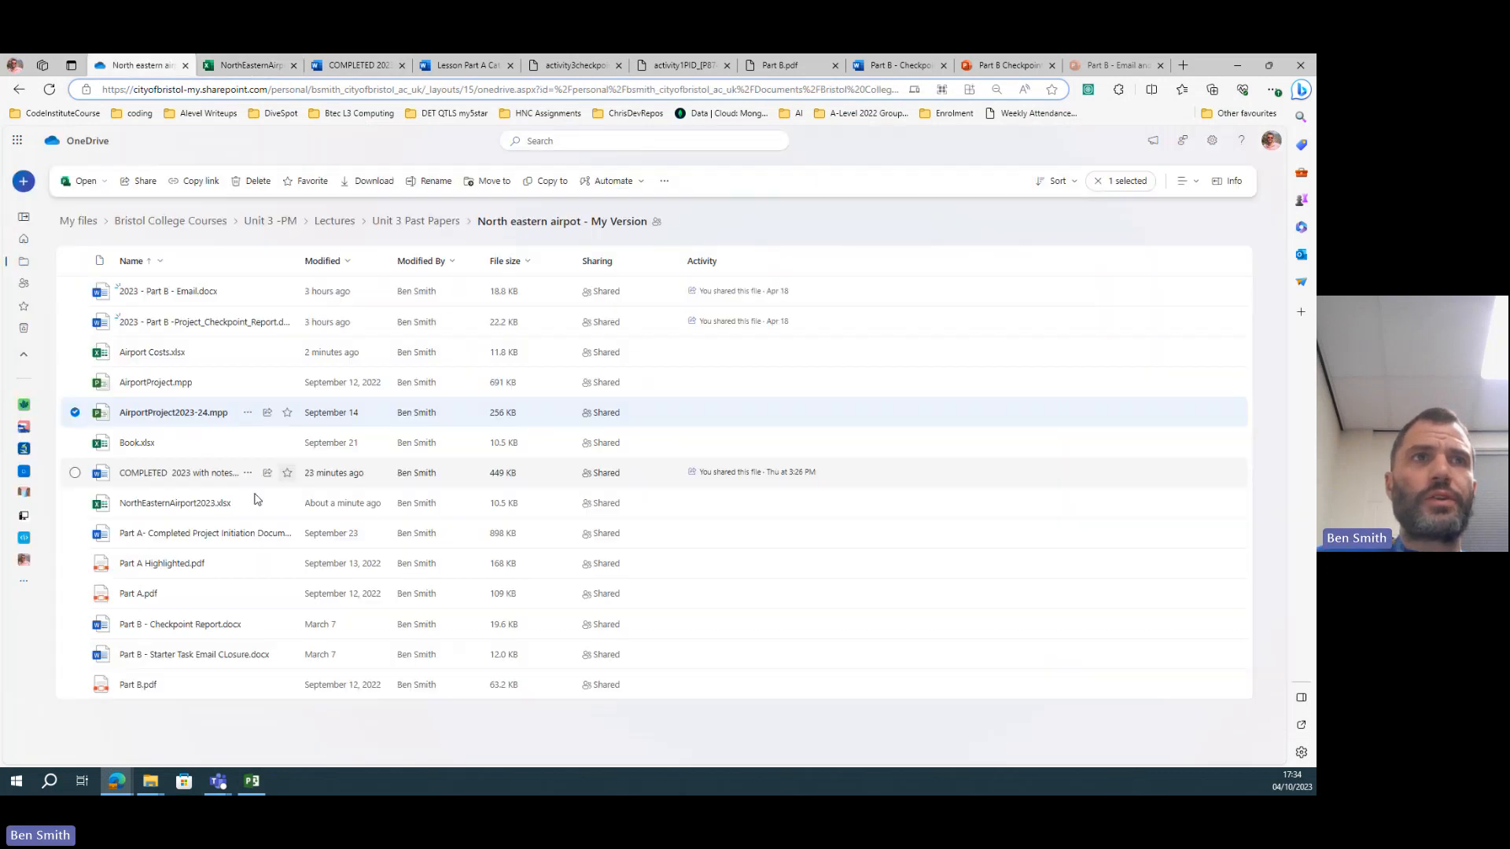
pyautogui.click(137, 442)
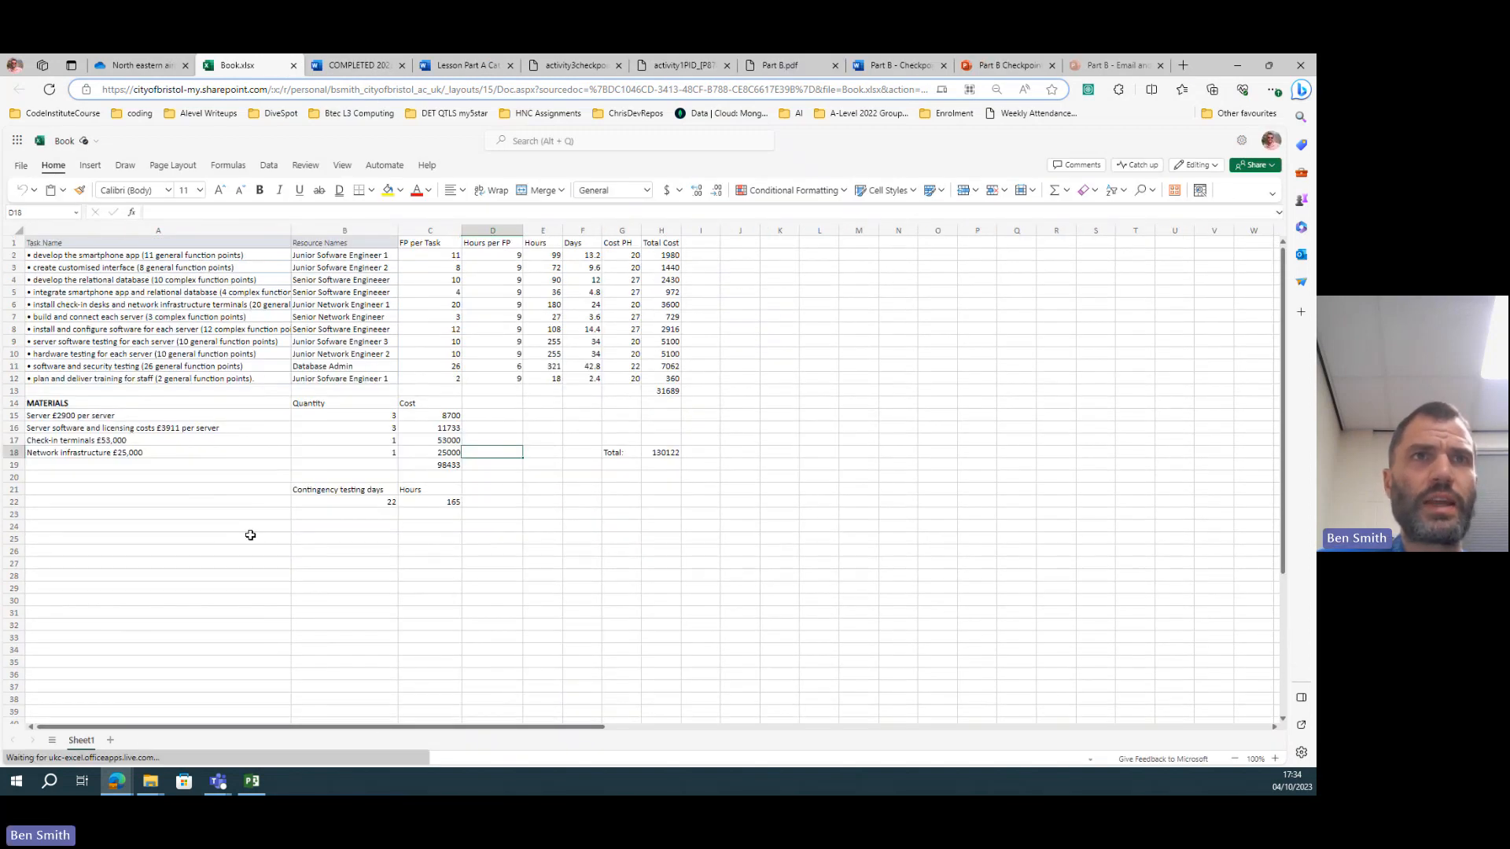
pyautogui.click(140, 65)
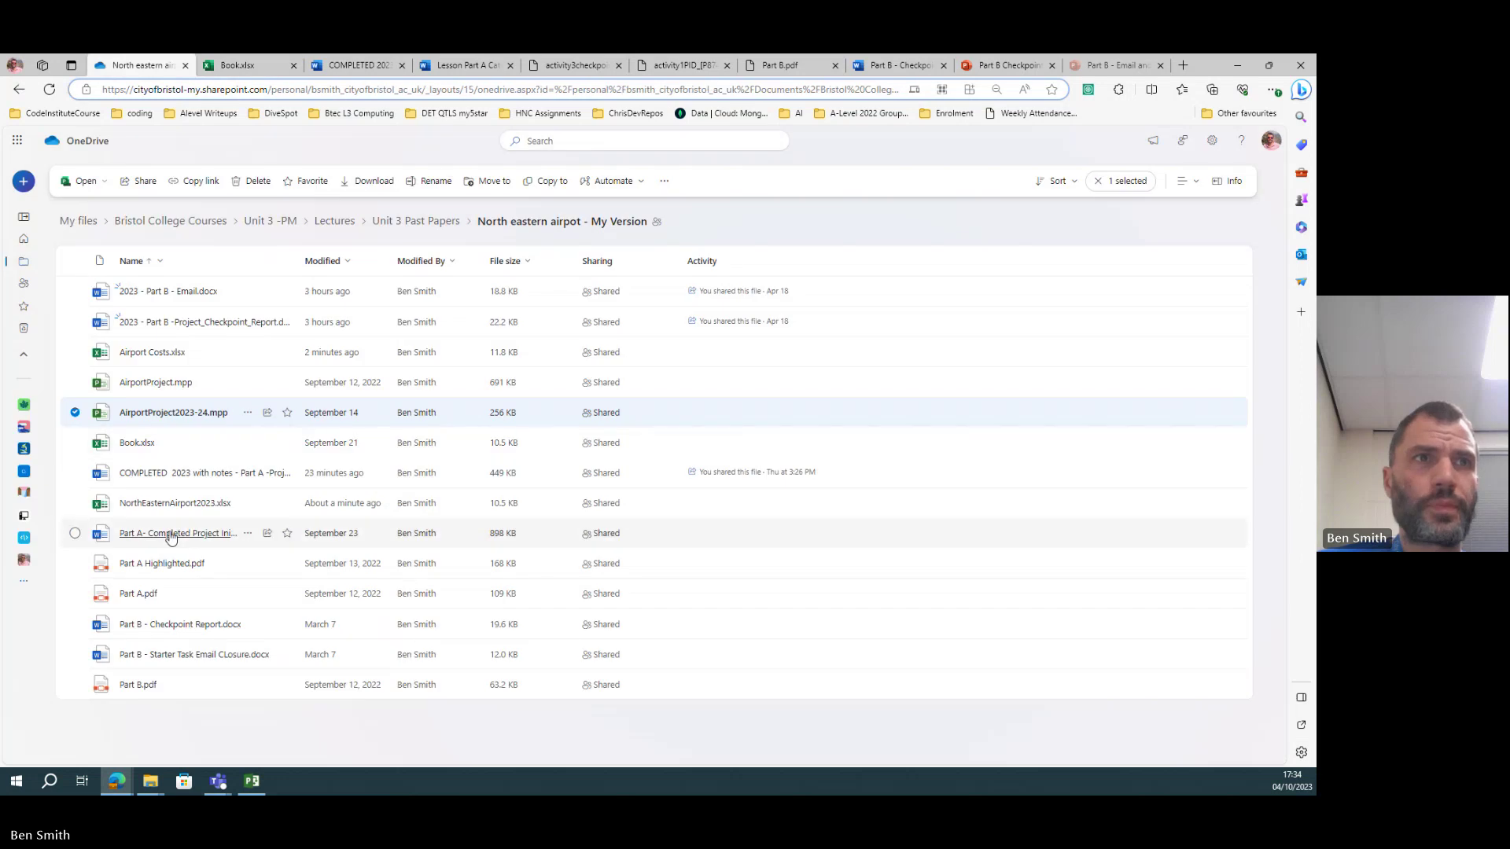
pyautogui.click(138, 593)
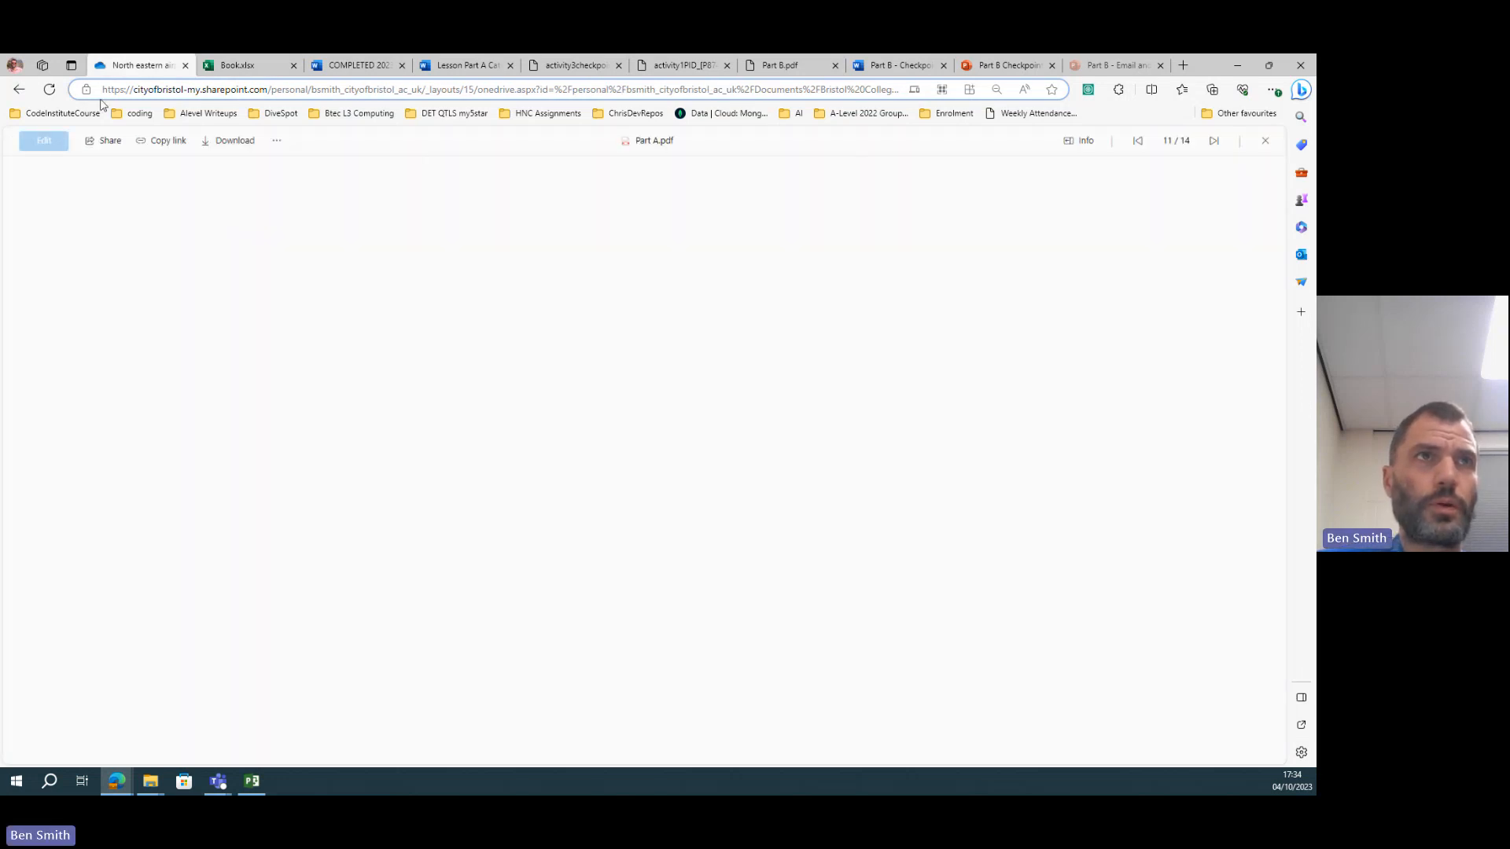
pyautogui.scroll(-10, 530, 355)
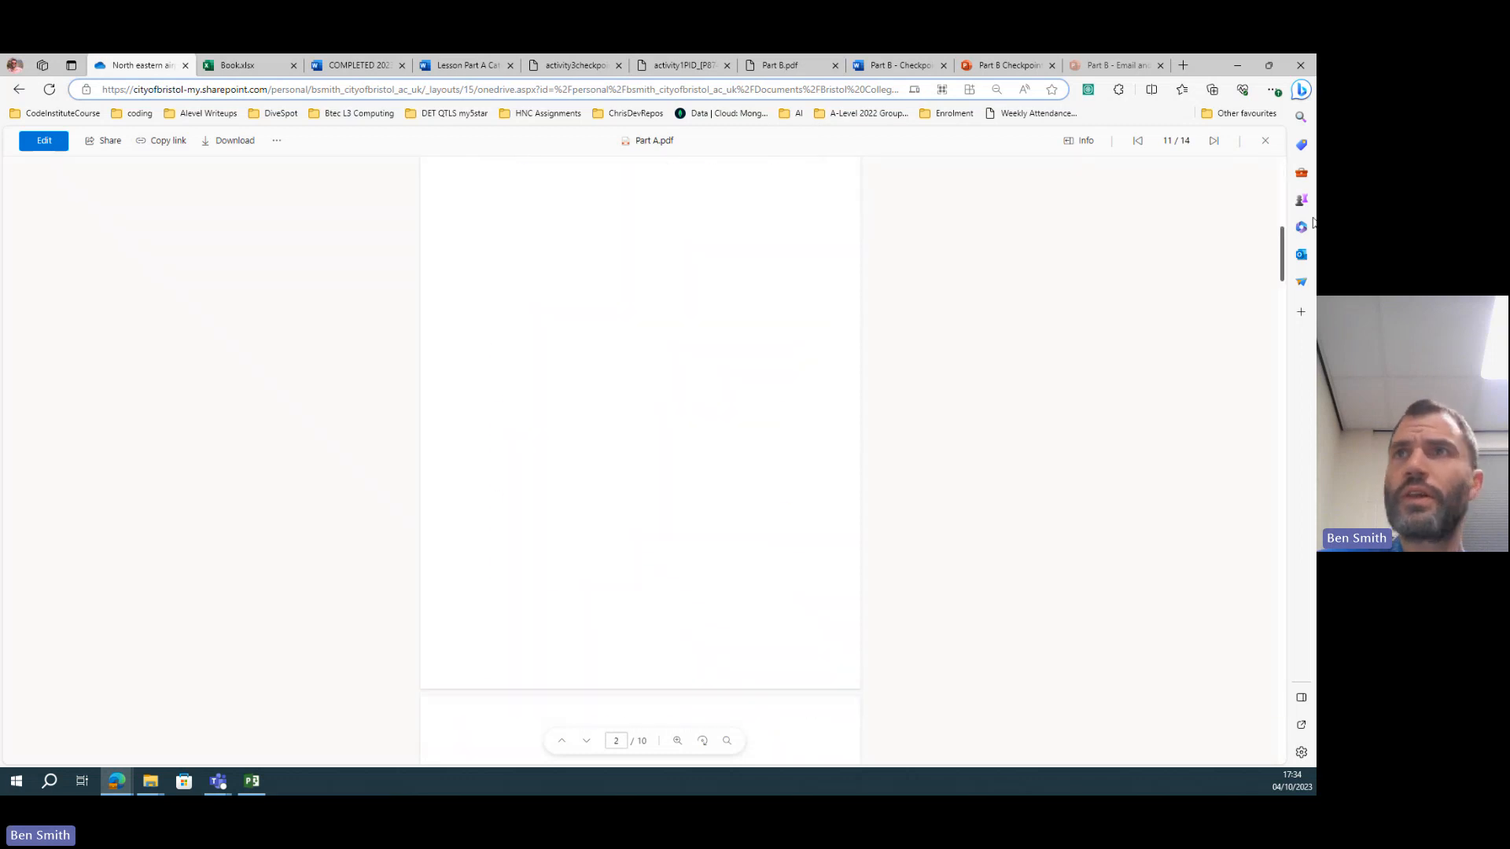
pyautogui.scroll(-10, 590, 472)
pyautogui.scroll(-5, 654, 690)
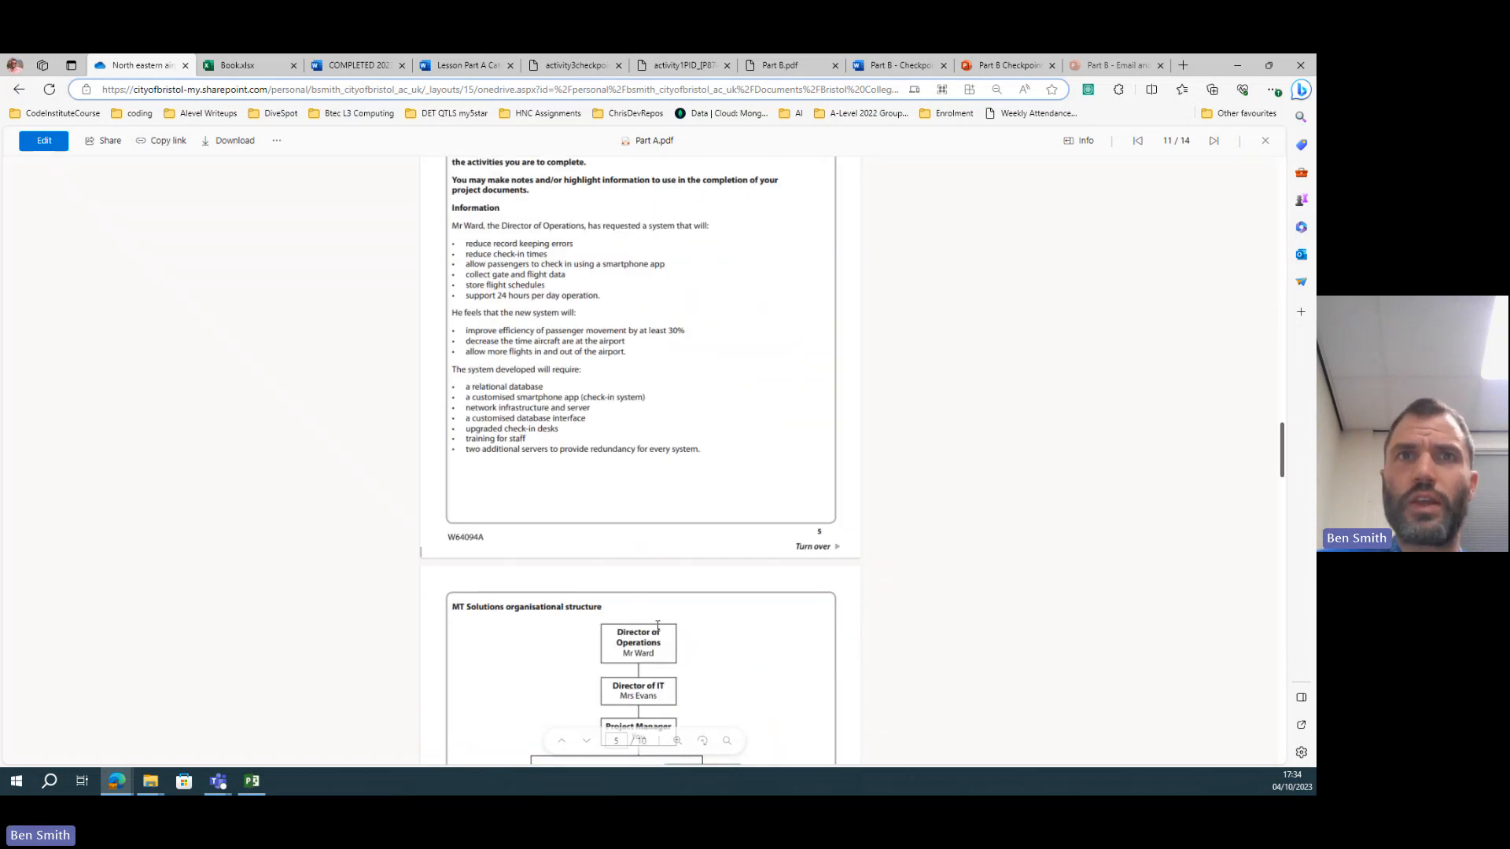
pyautogui.scroll(-10, 651, 693)
pyautogui.scroll(-8, 614, 626)
pyautogui.scroll(-5, 610, 616)
pyautogui.scroll(-3, 610, 617)
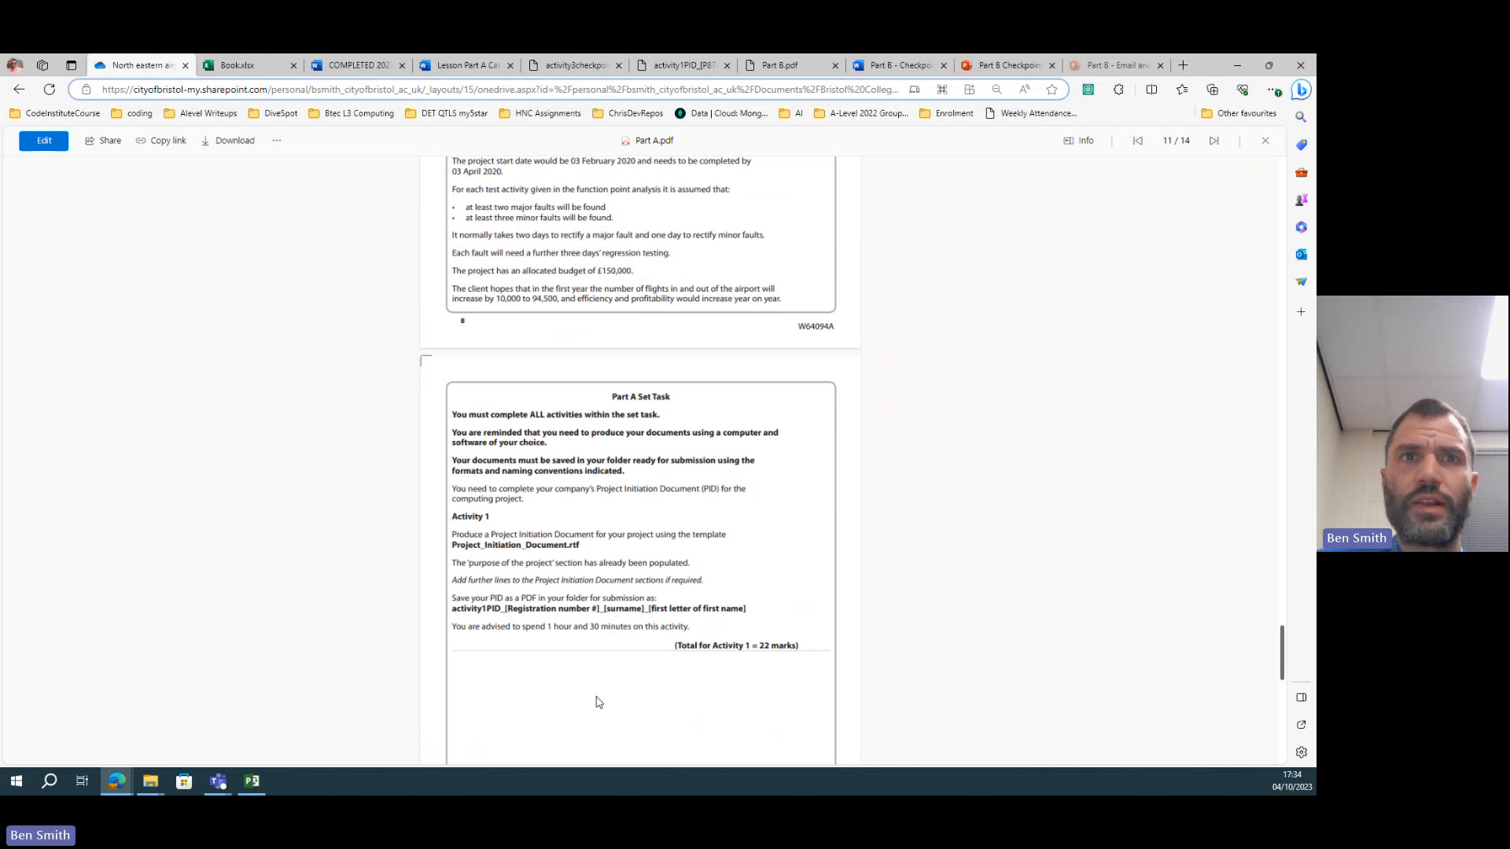
pyautogui.scroll(2, 591, 567)
pyautogui.scroll(5, 552, 453)
pyautogui.keyDown('ctrl'); pyautogui.scroll(5, 552, 453); pyautogui.keyUp('ctrl')
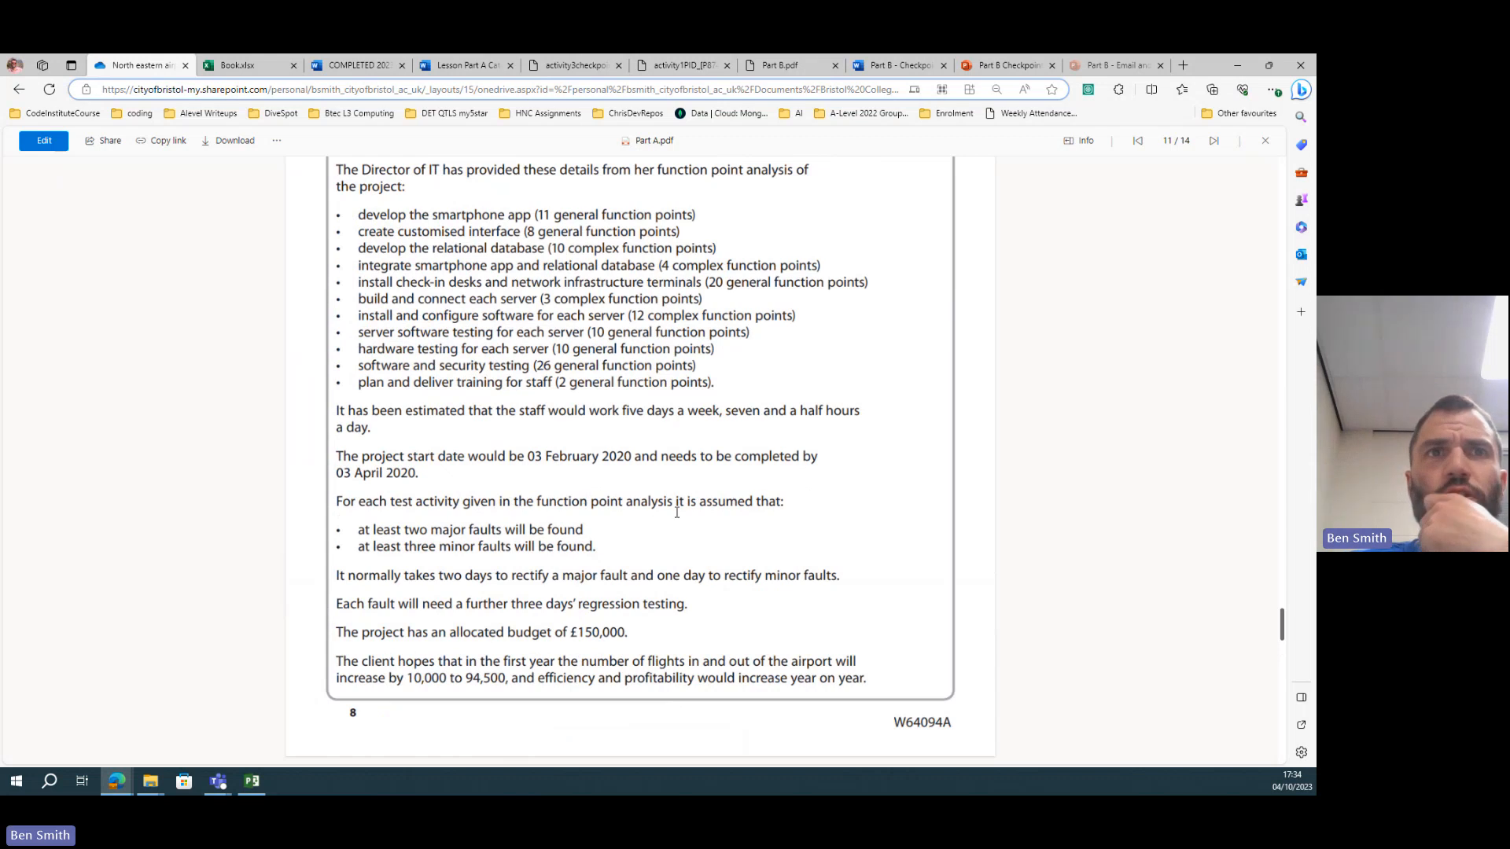
pyautogui.moveTo(596, 702)
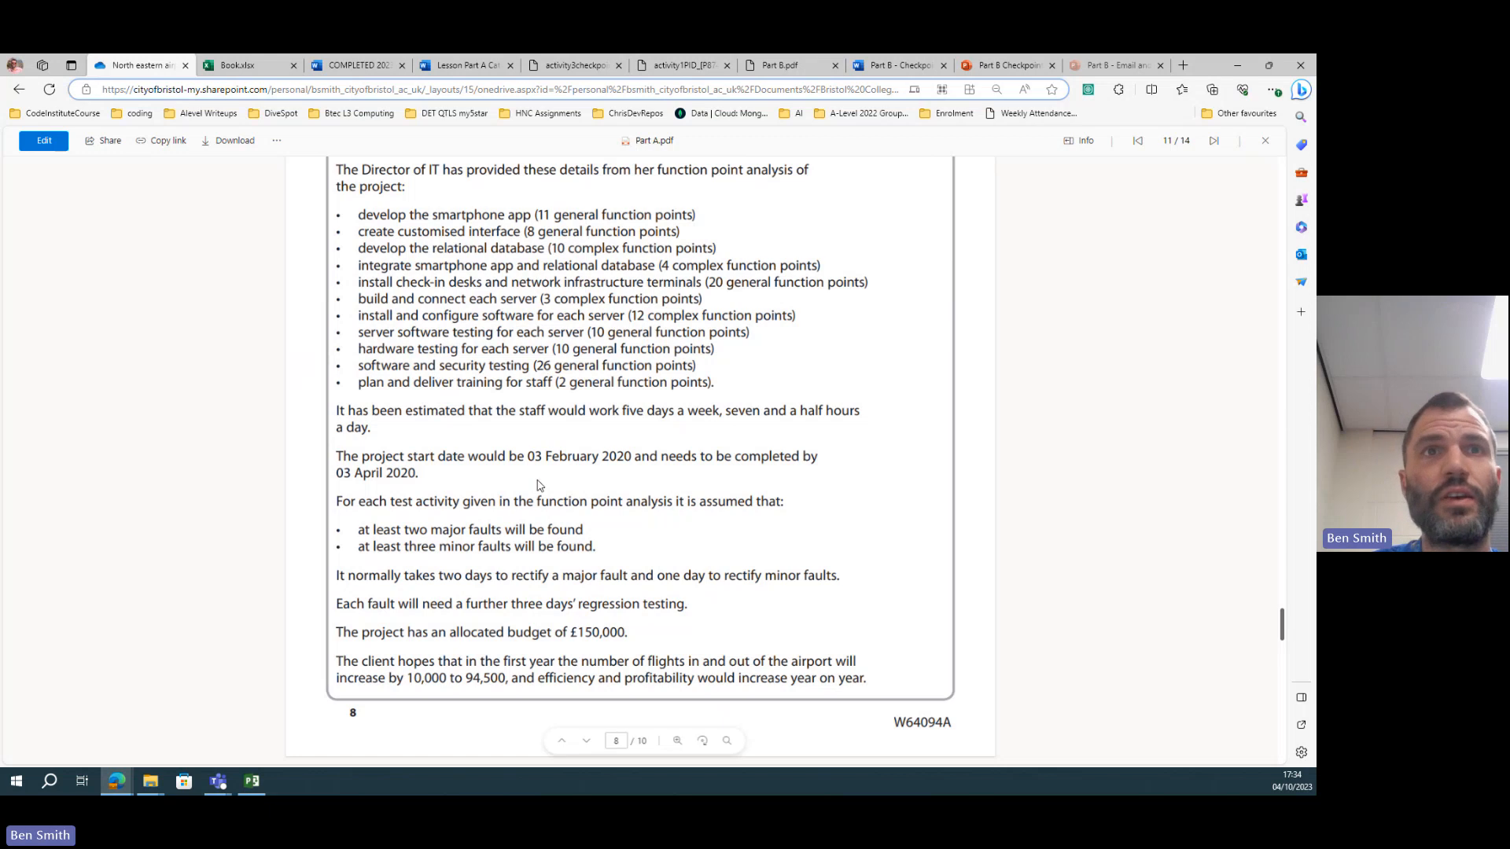
pyautogui.click(230, 66)
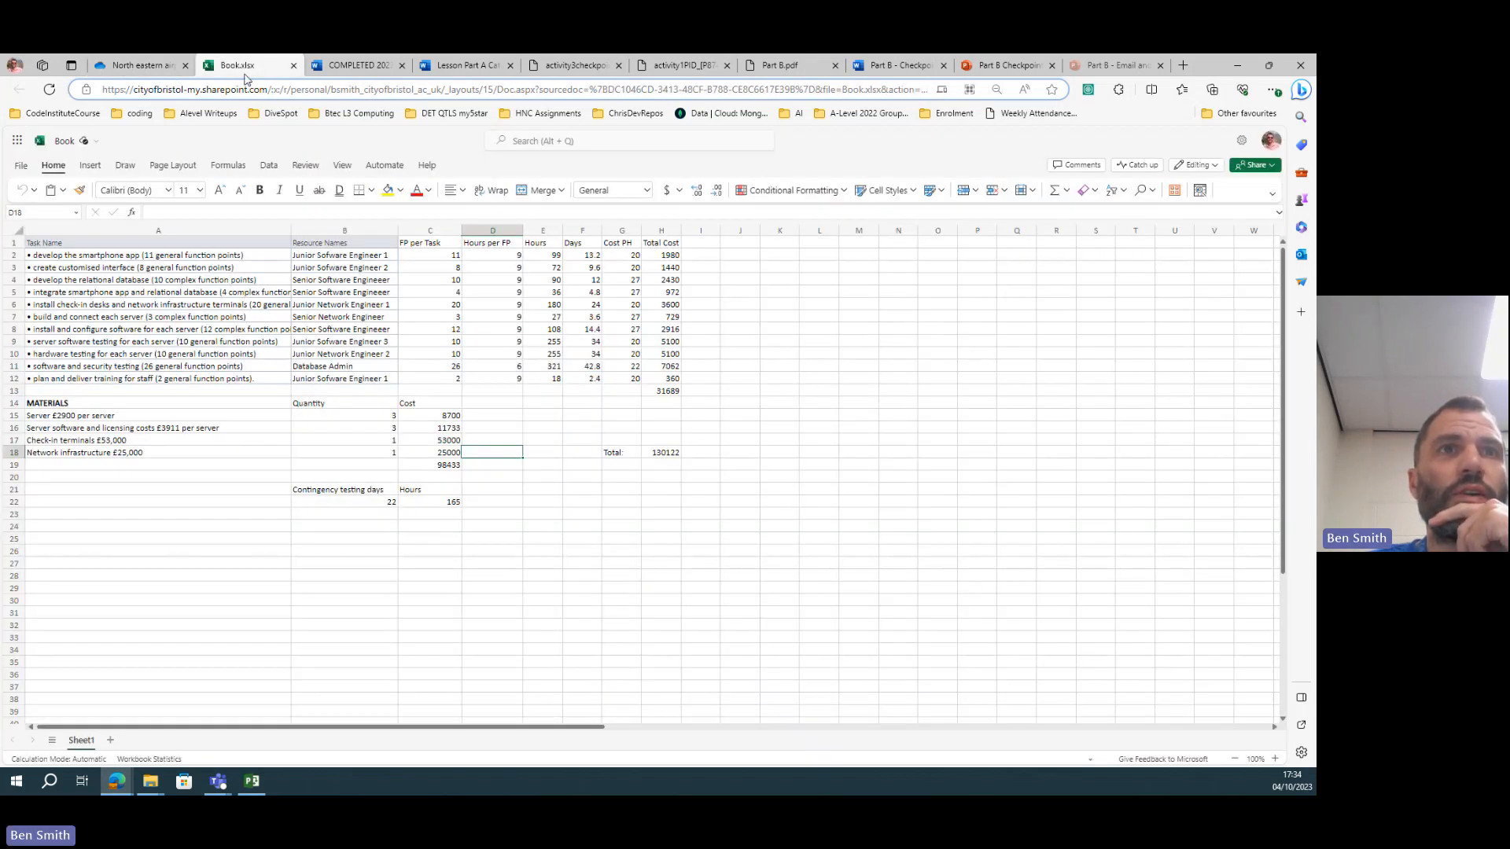
pyautogui.click(386, 502)
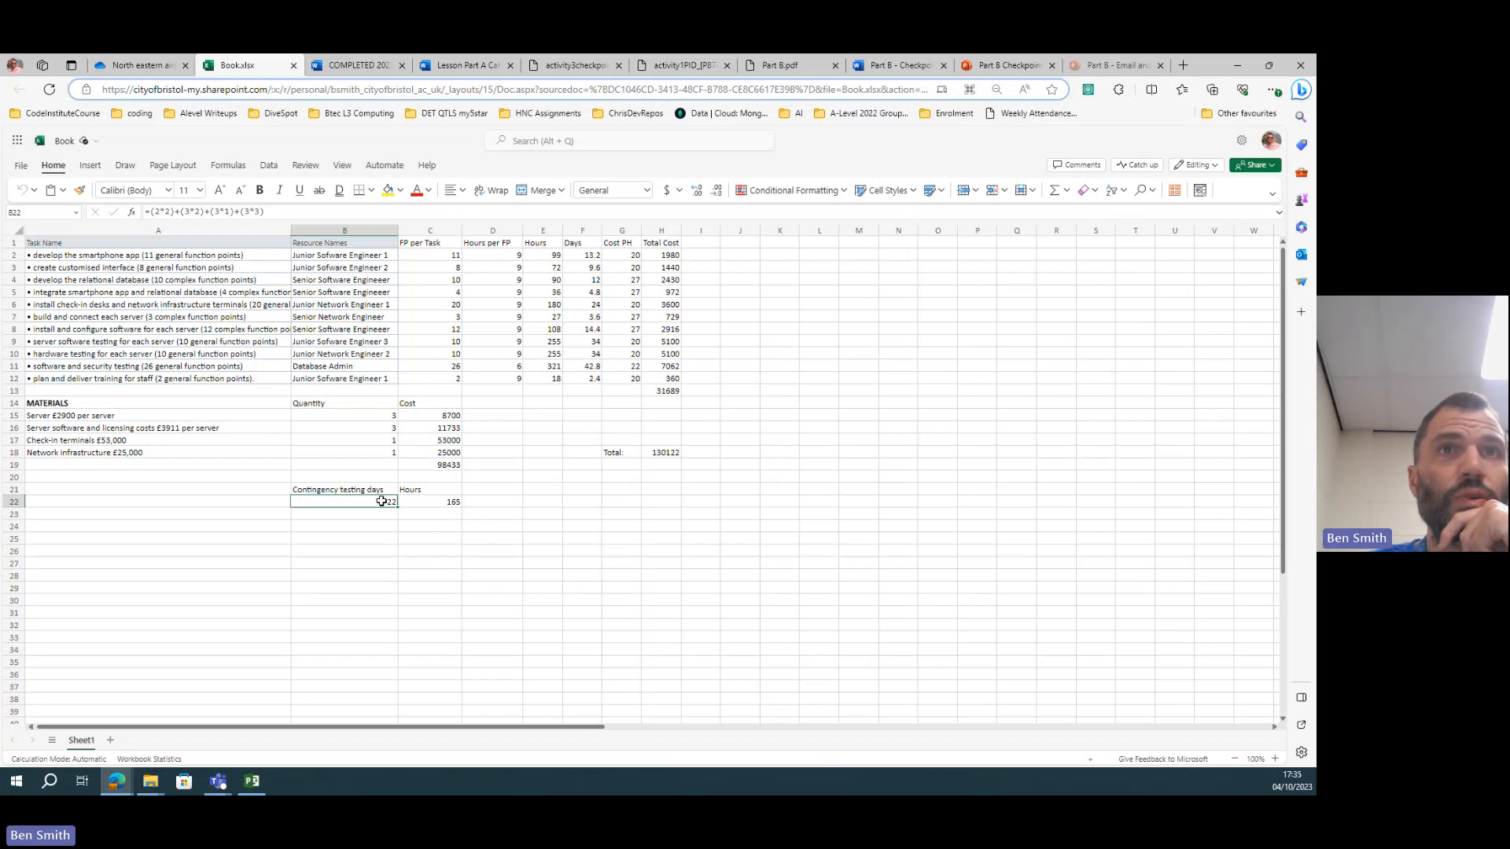
pyautogui.click(449, 503)
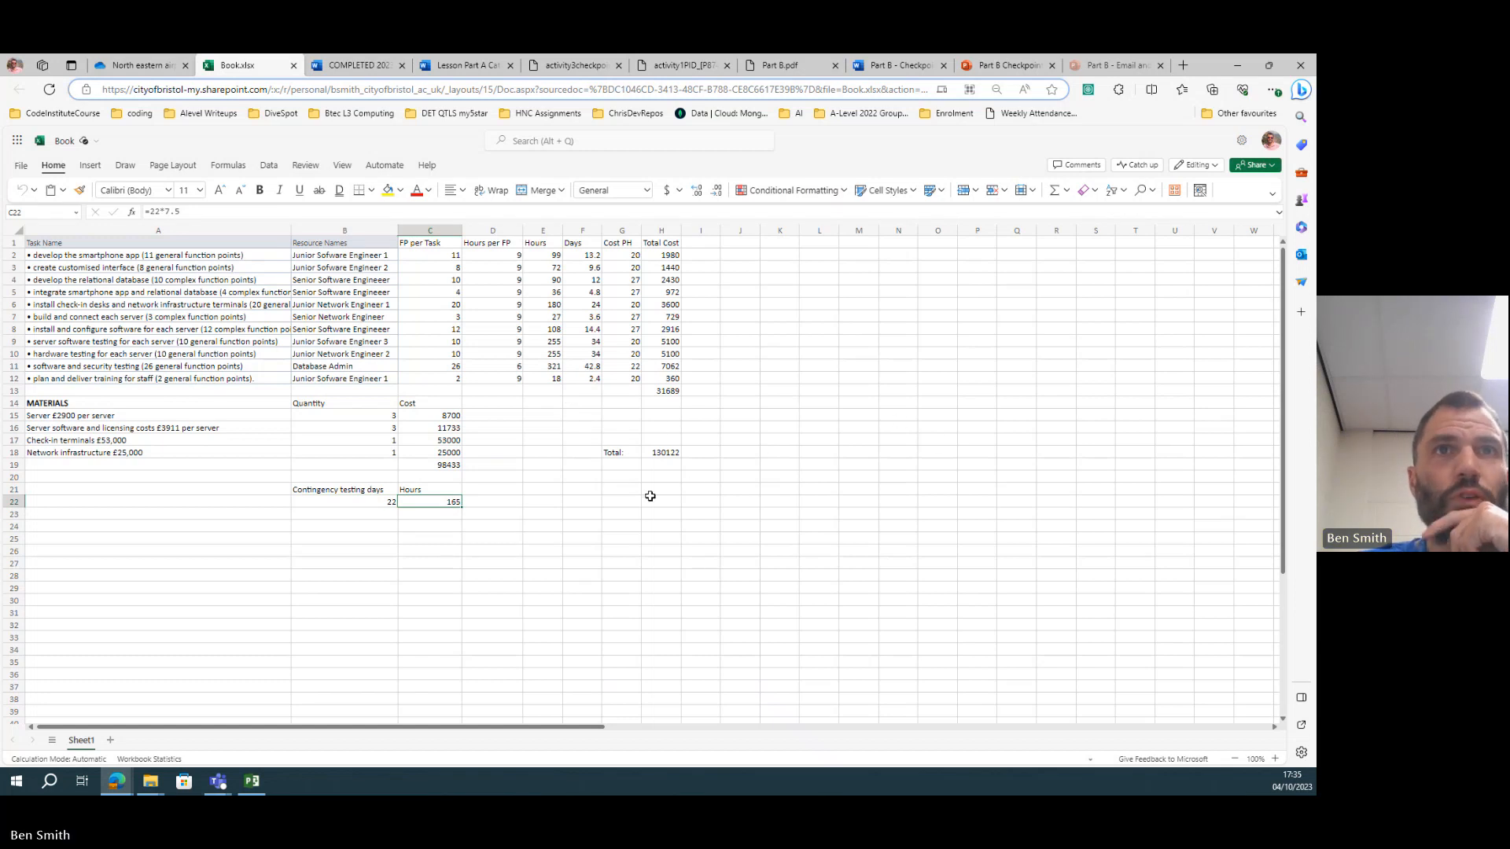
pyautogui.scroll(2, 494, 301)
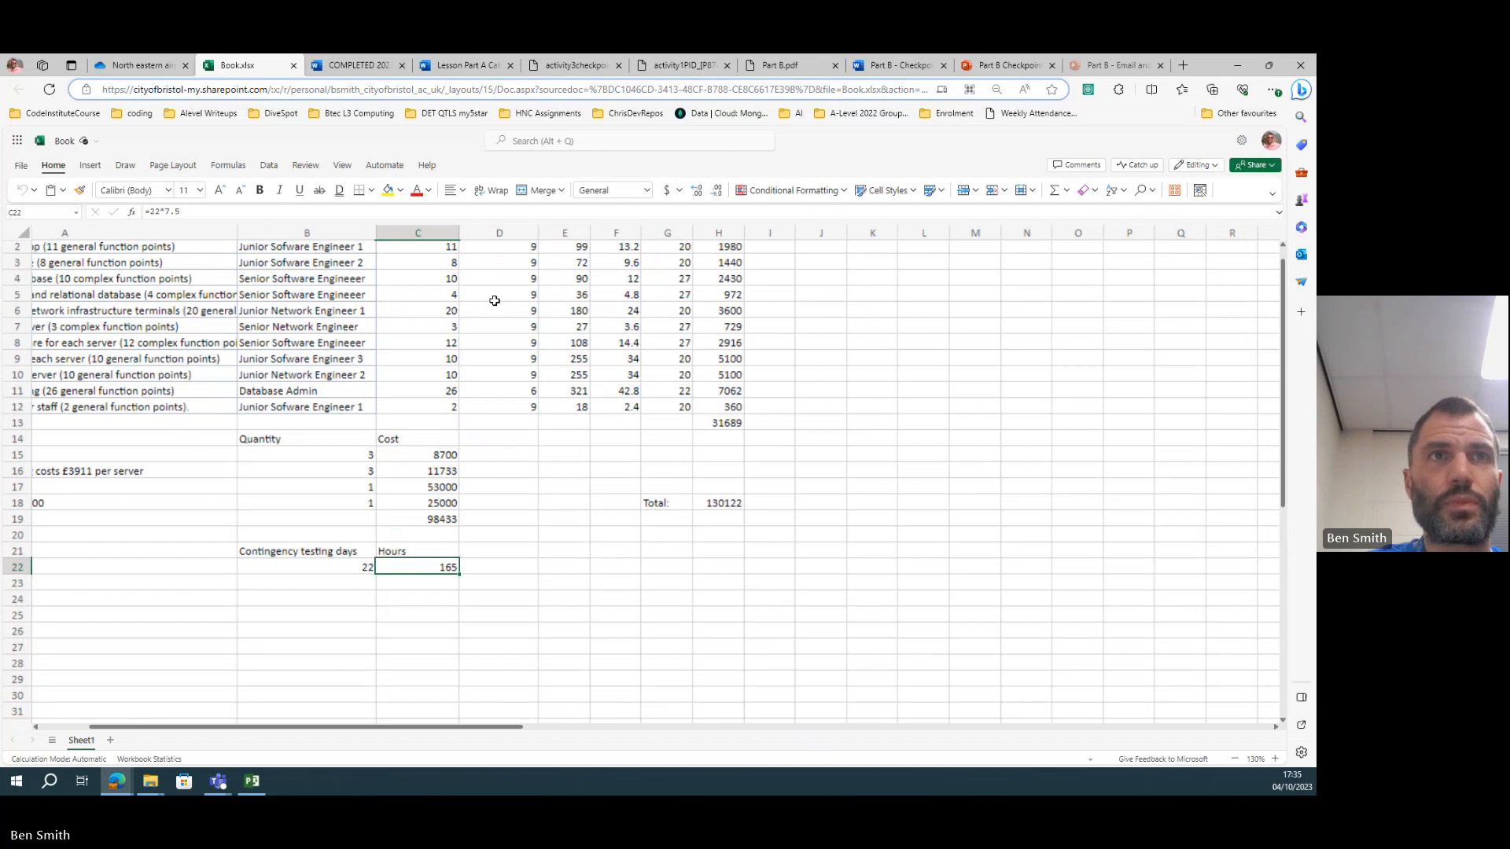
pyautogui.scroll(1, 495, 301)
pyautogui.scroll(1, 463, 599)
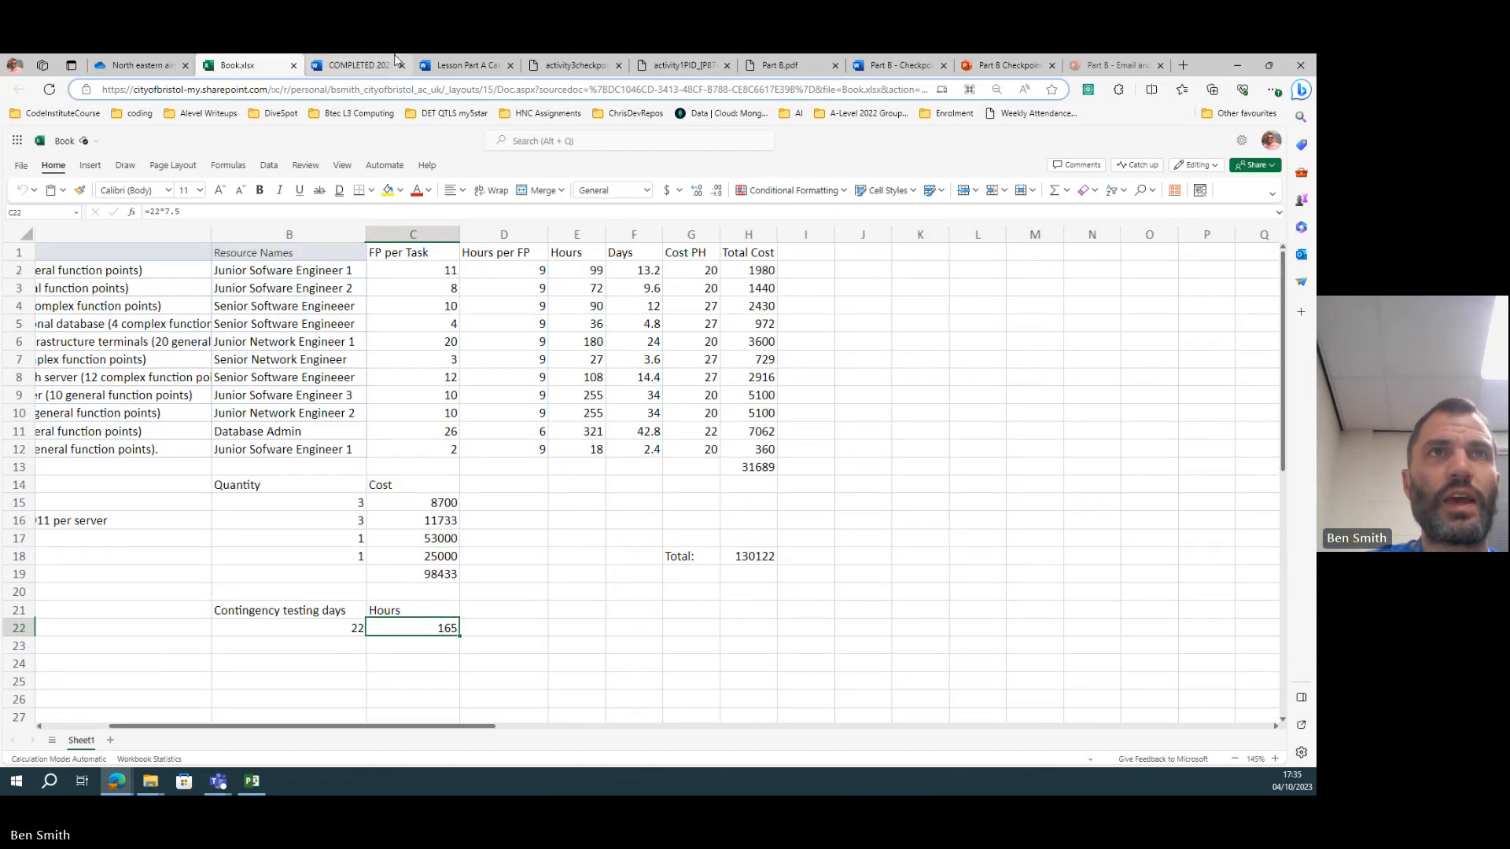
pyautogui.click(575, 65)
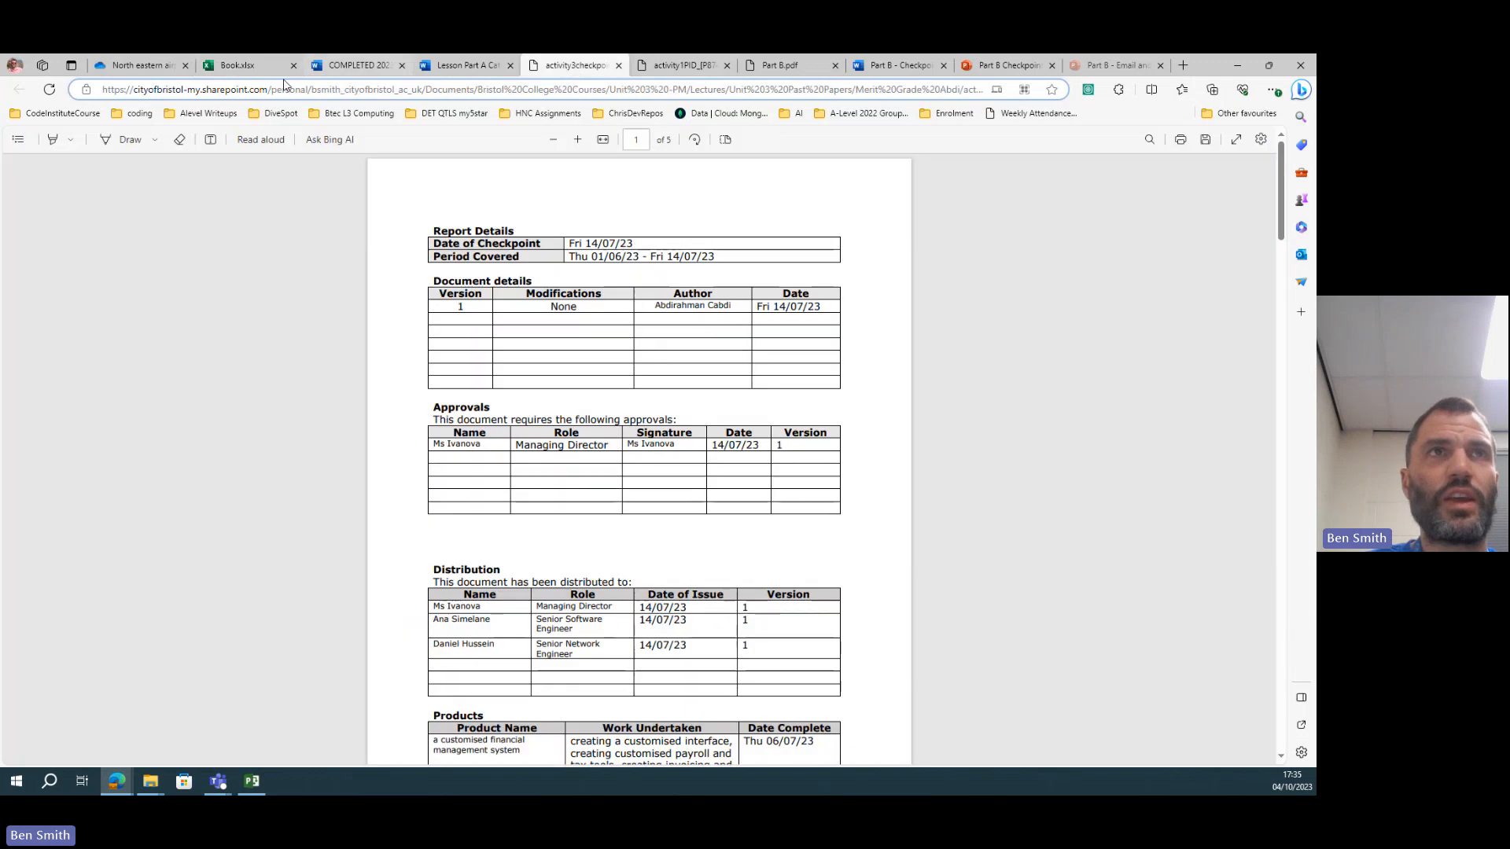
pyautogui.click(242, 65)
pyautogui.click(358, 65)
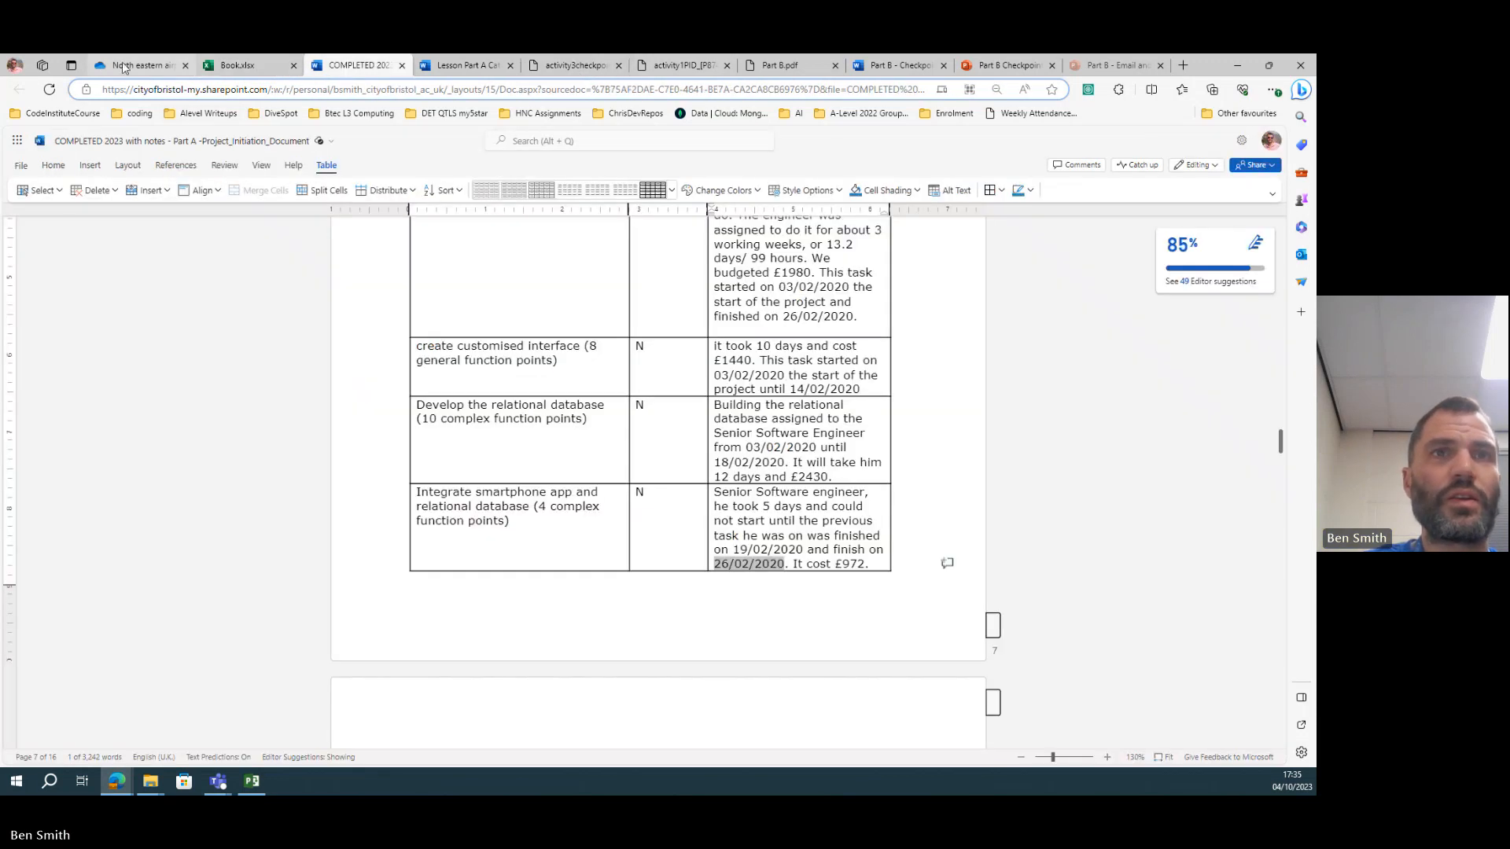
pyautogui.click(126, 65)
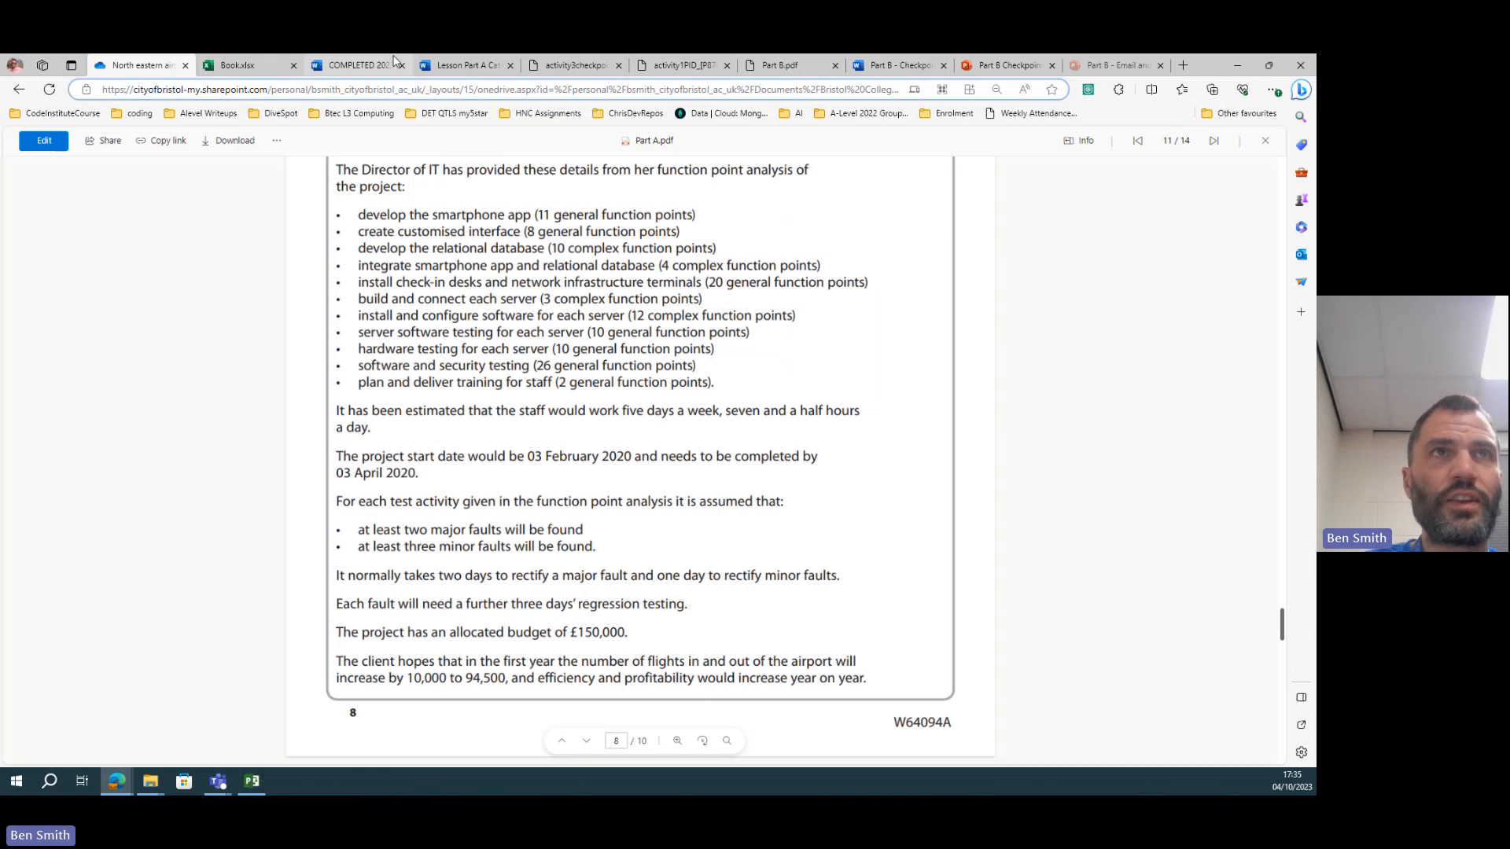
pyautogui.click(242, 64)
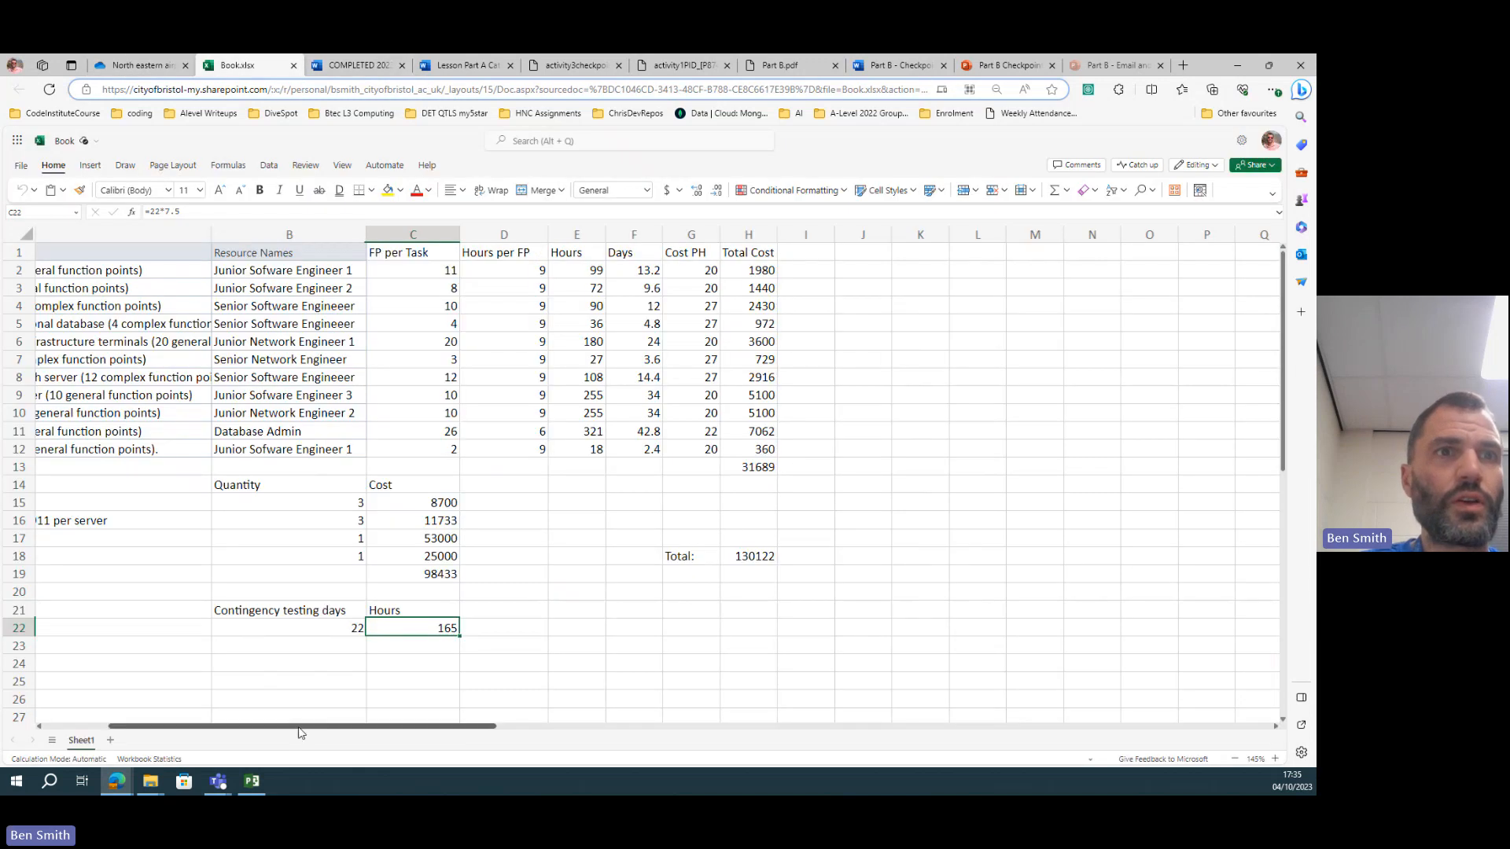
pyautogui.moveTo(301, 732); pyautogui.dragTo(233, 731)
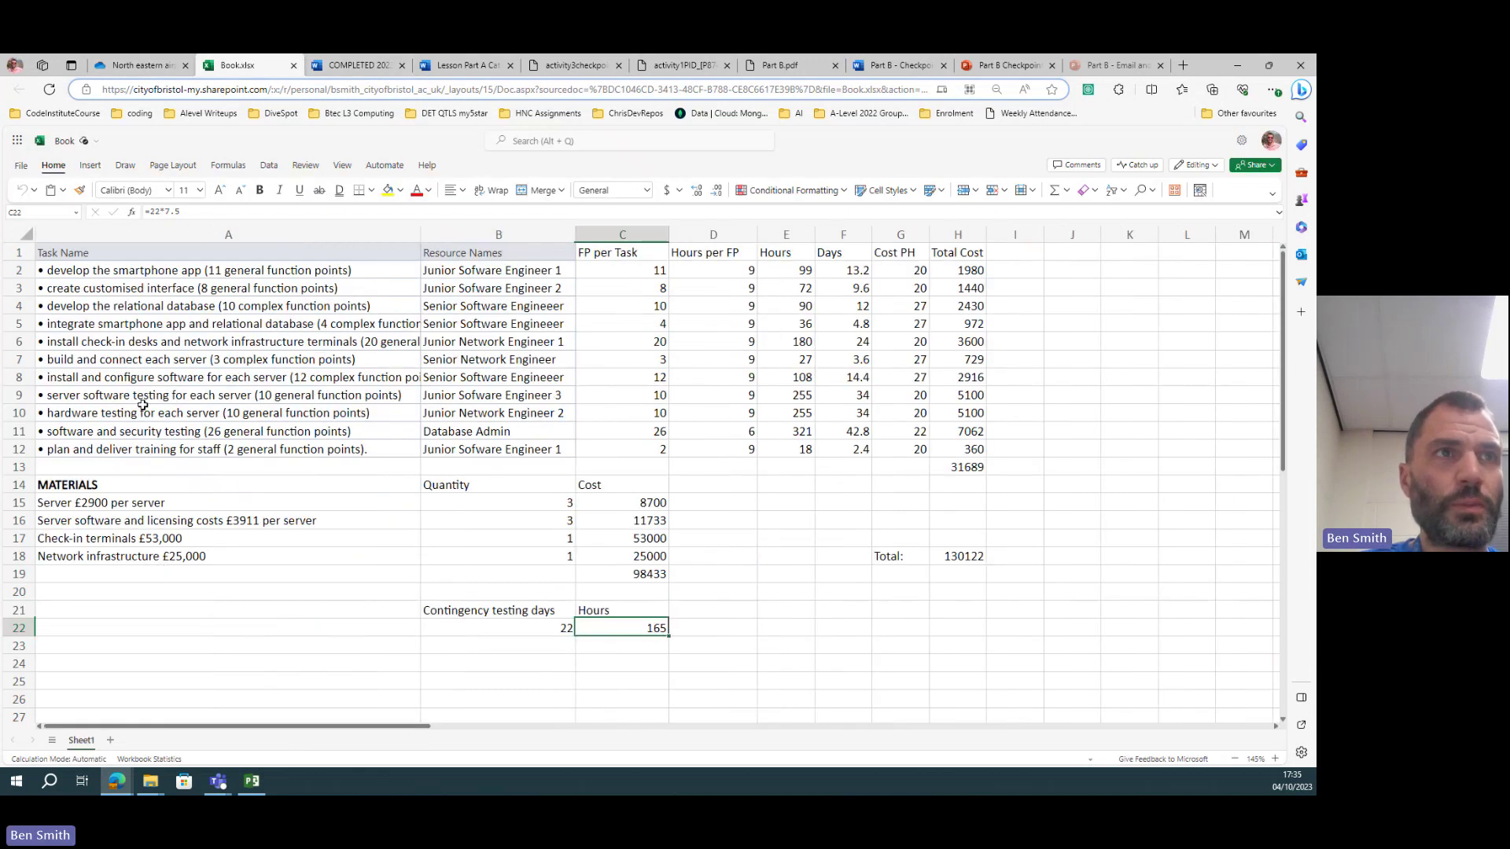
pyautogui.click(97, 394)
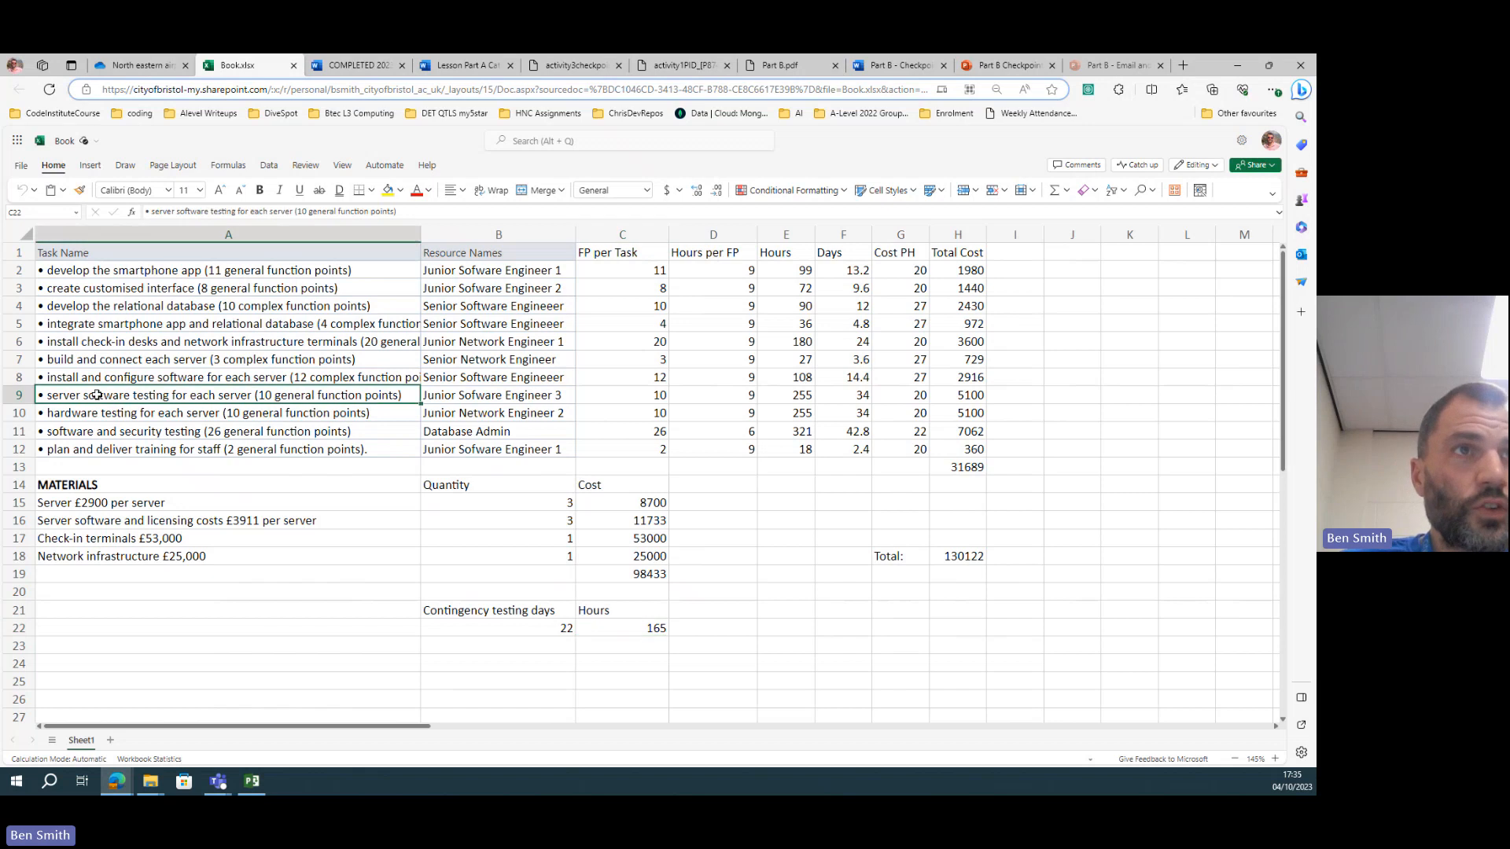
pyautogui.click(121, 414)
pyautogui.click(126, 433)
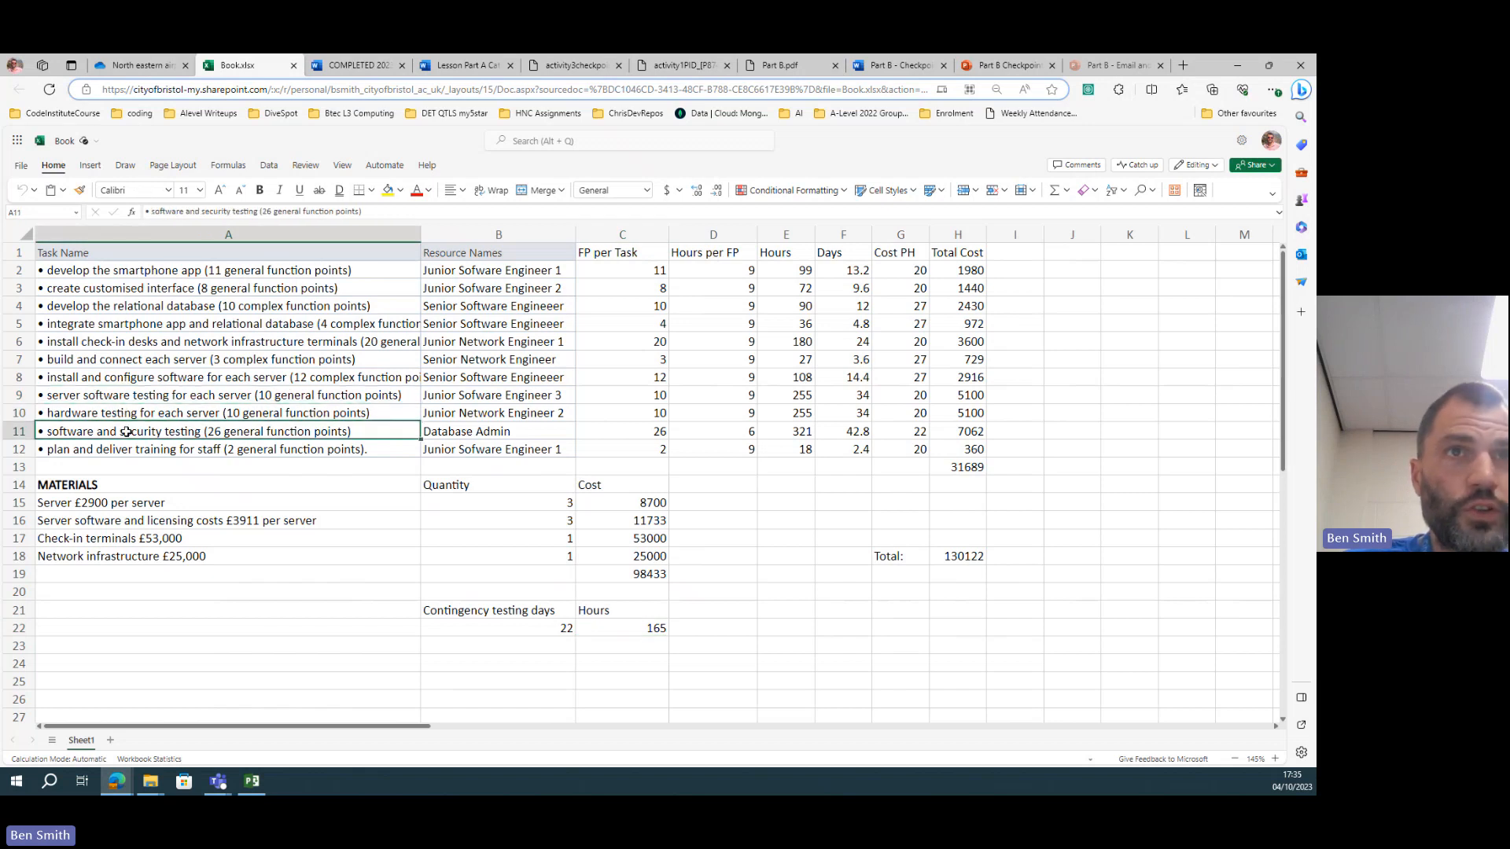
pyautogui.click(86, 378)
pyautogui.moveTo(86, 378); pyautogui.dragTo(504, 421)
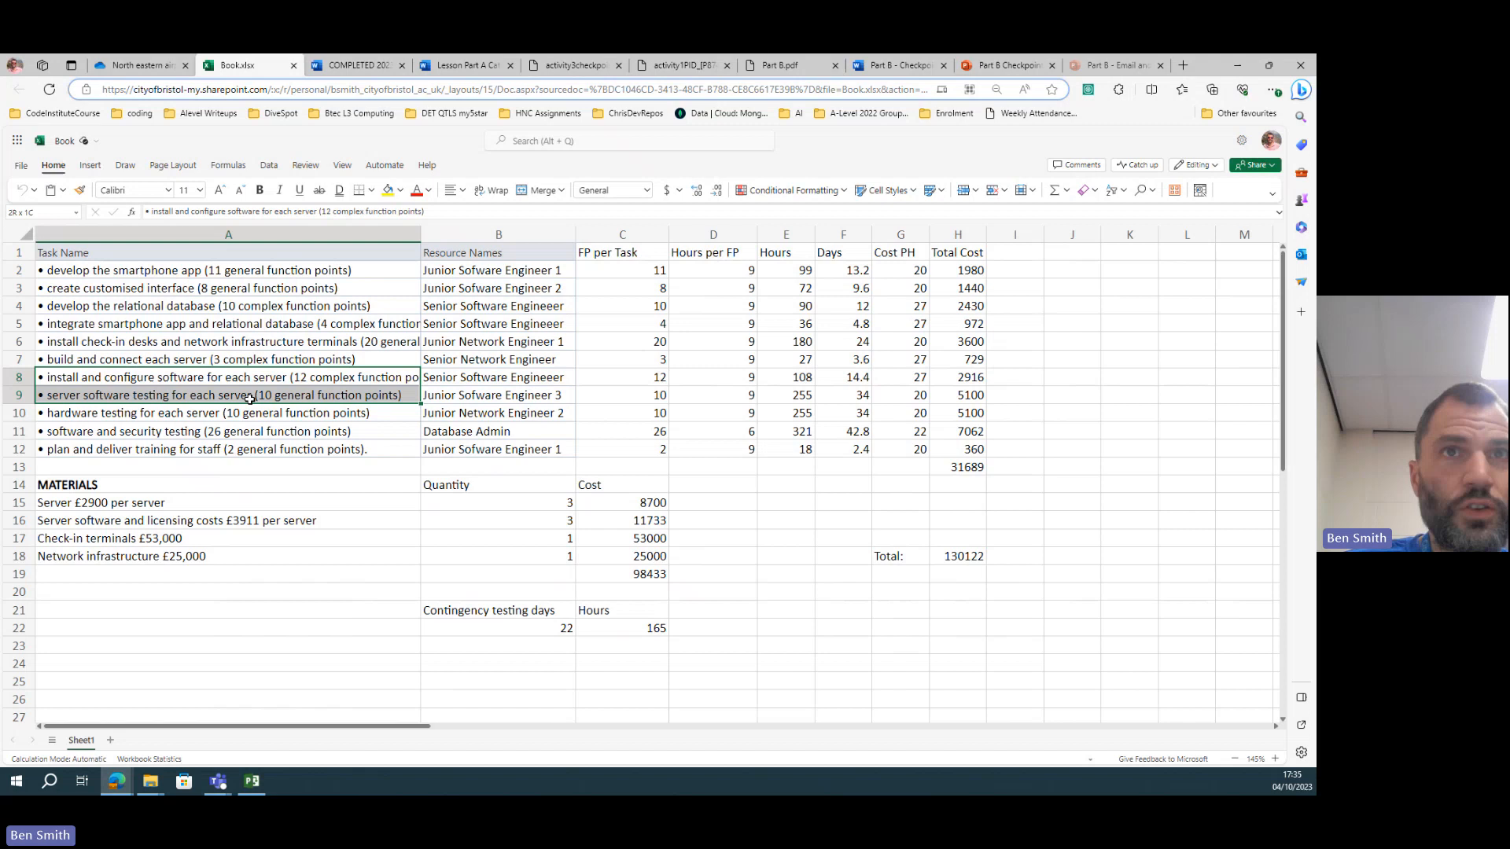
pyautogui.moveTo(141, 397)
pyautogui.mouseDown()
pyautogui.moveTo(608, 432)
pyautogui.moveTo(786, 415)
pyautogui.mouseUp()
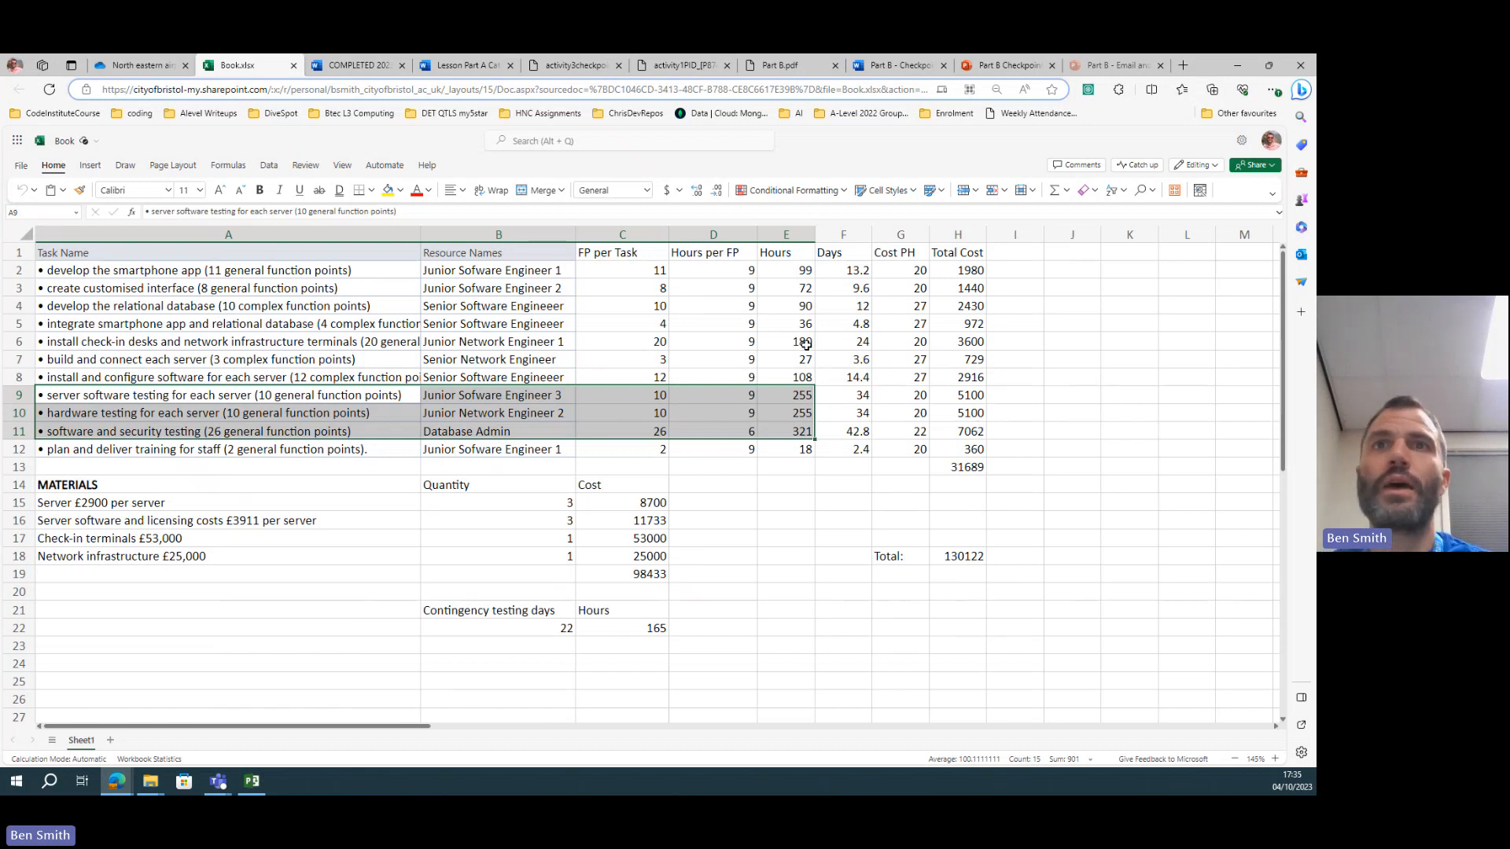
# - Set the testing tasks' FP per Task to 32, 32 and 48 in C9–C11, raising the total to 140946
pyautogui.click(656, 385)
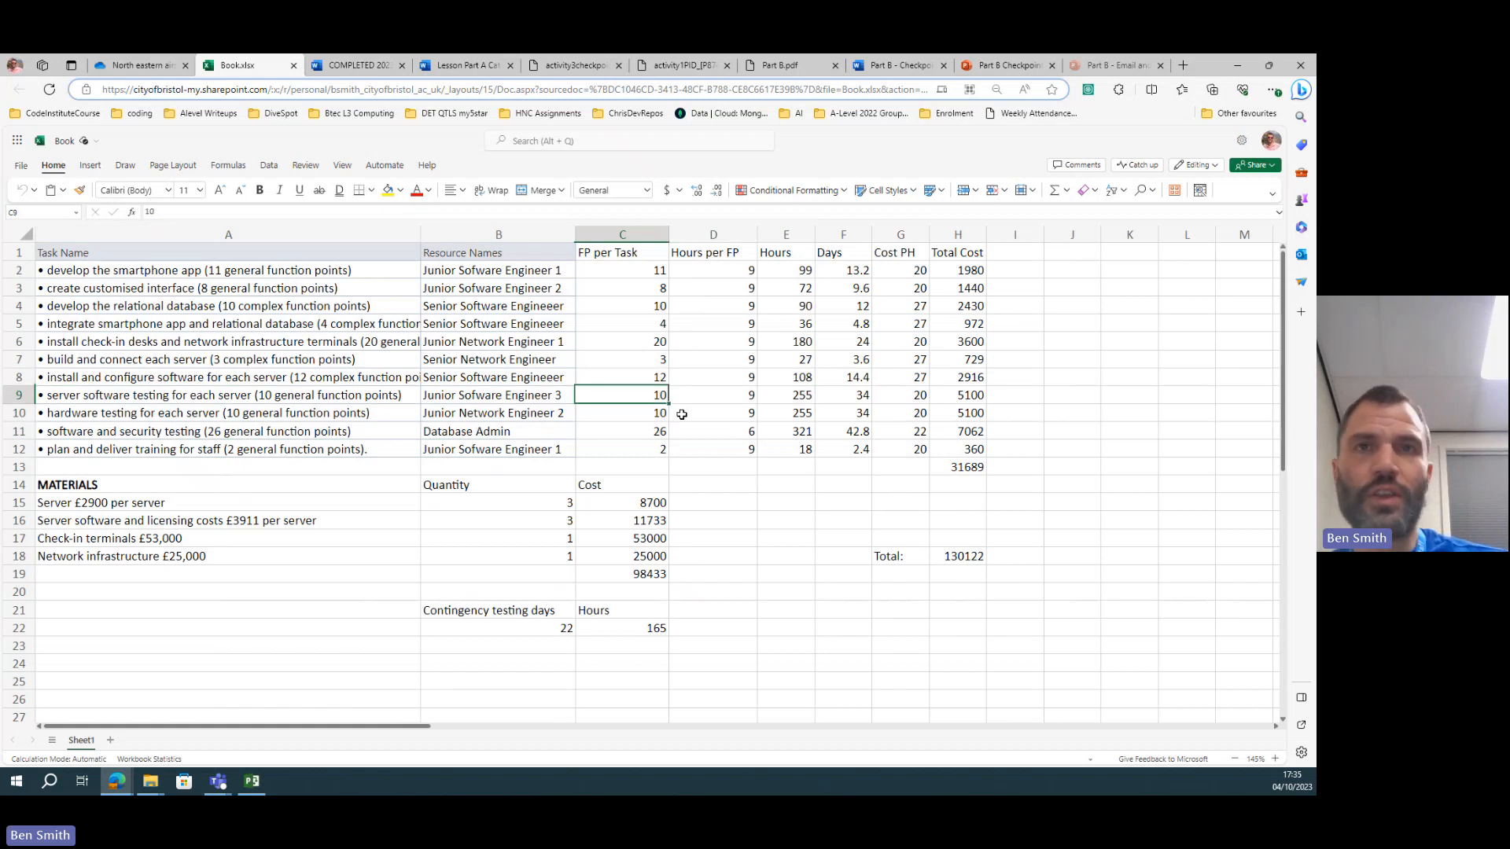
pyautogui.write('32')
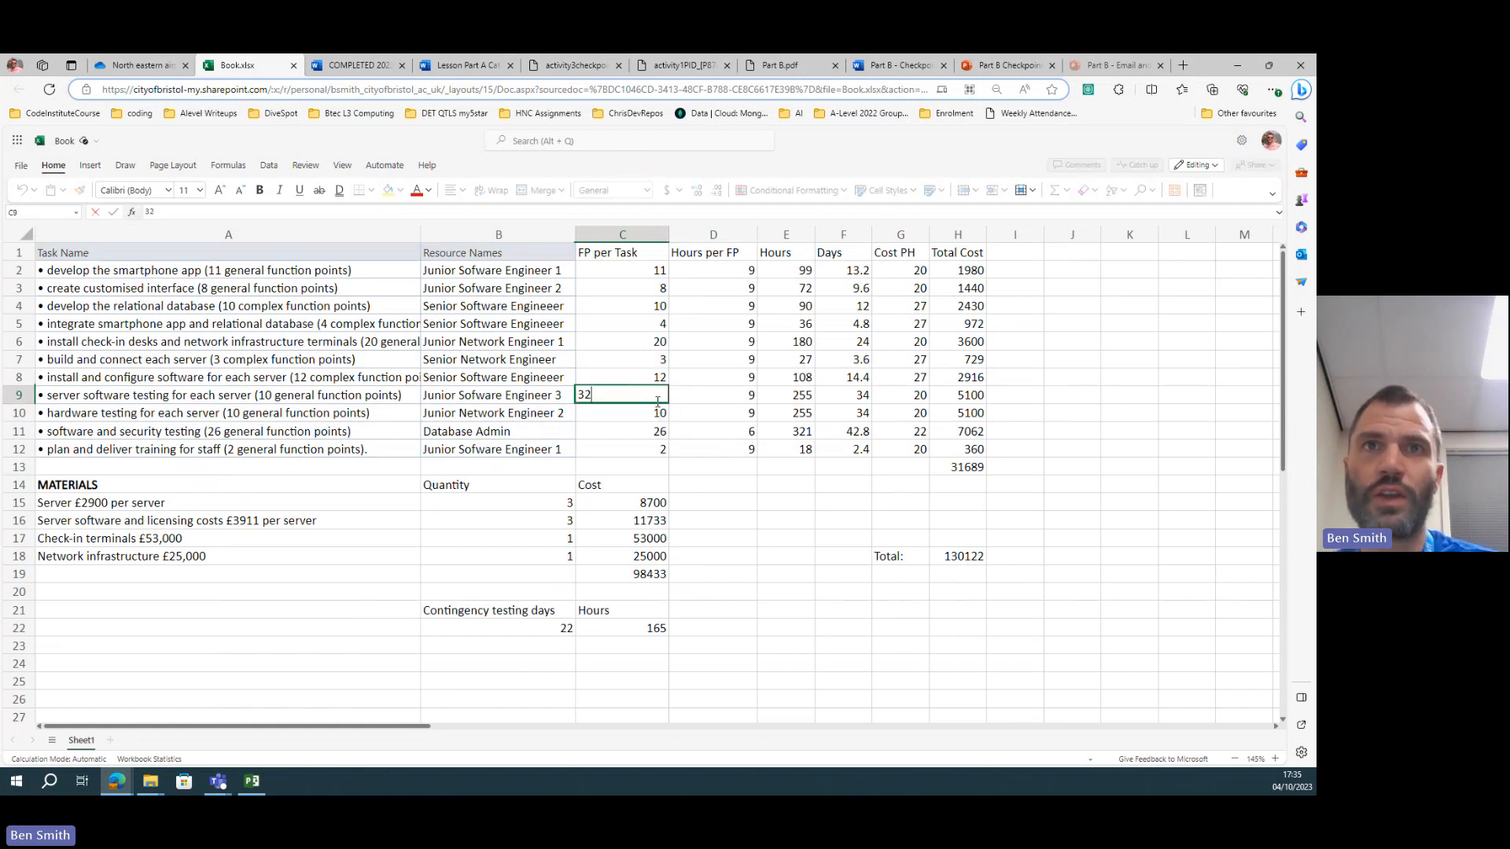
pyautogui.press('Return')
pyautogui.write('32')
pyautogui.press('Return')
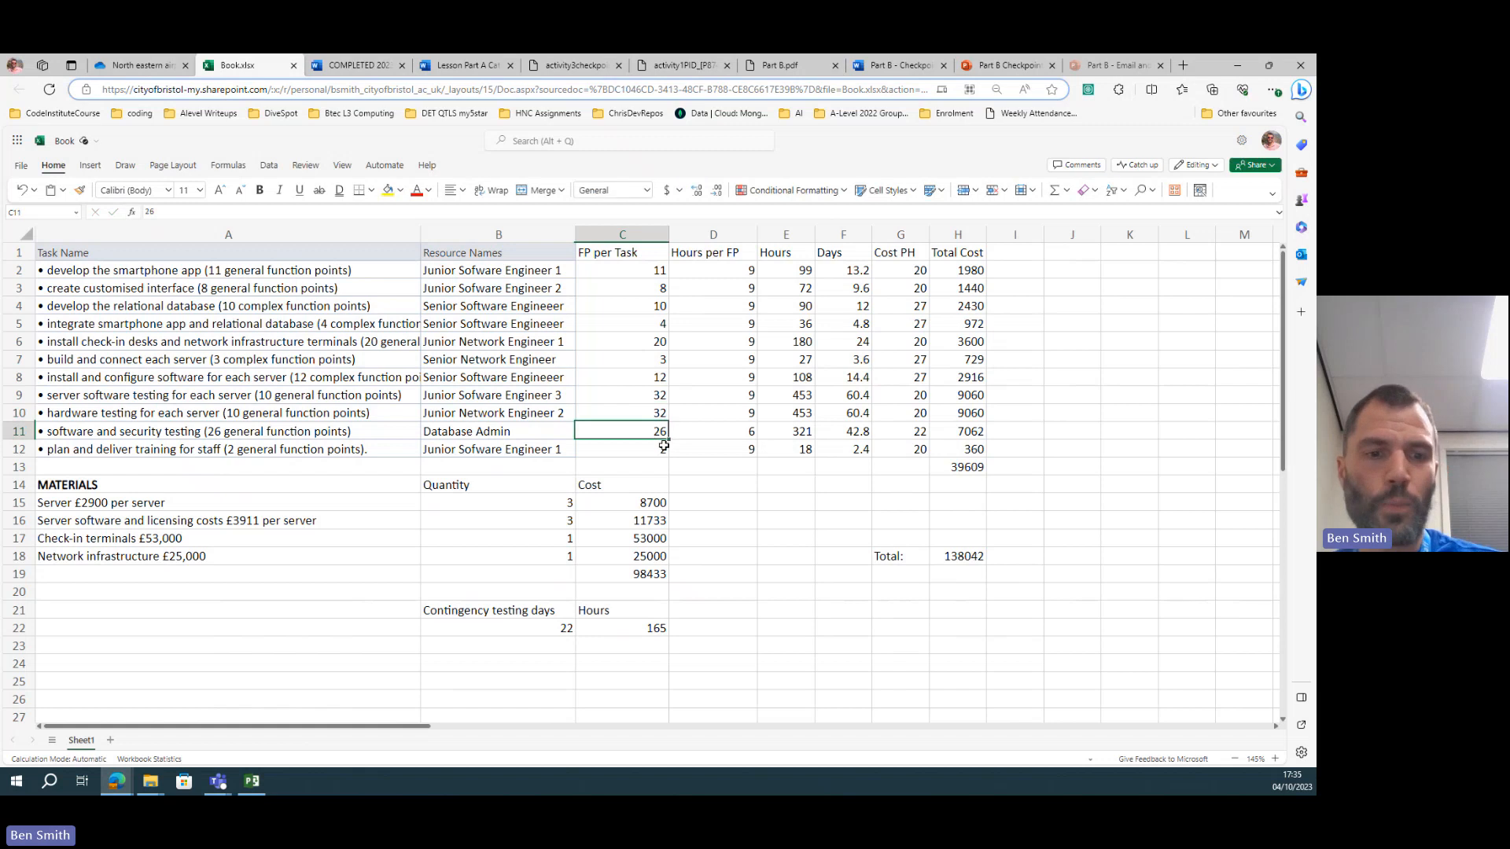
pyautogui.write('48')
pyautogui.click(716, 468)
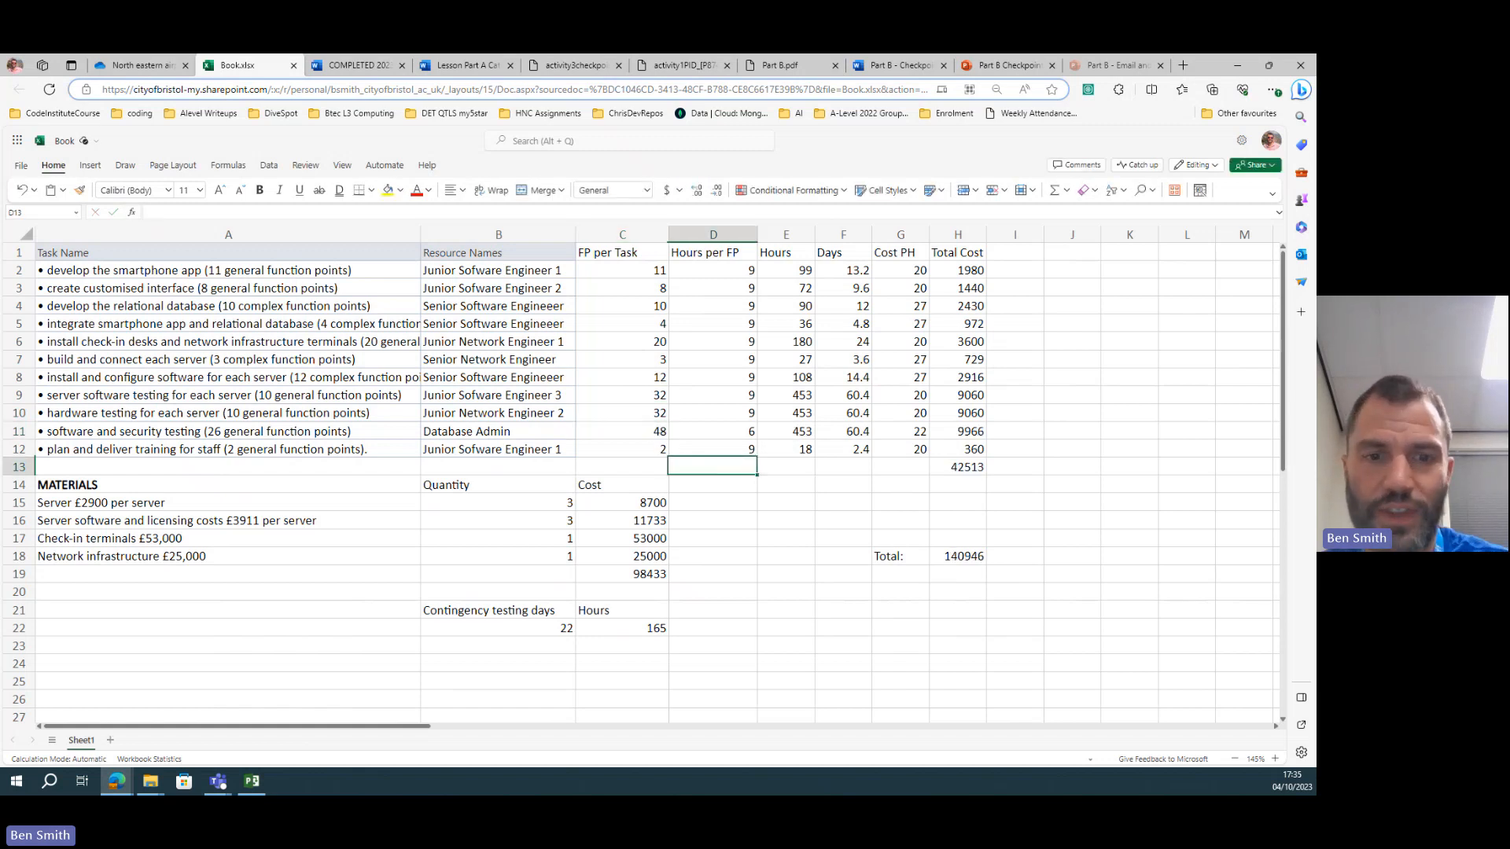
pyautogui.hotkey('alt', 'Tab')
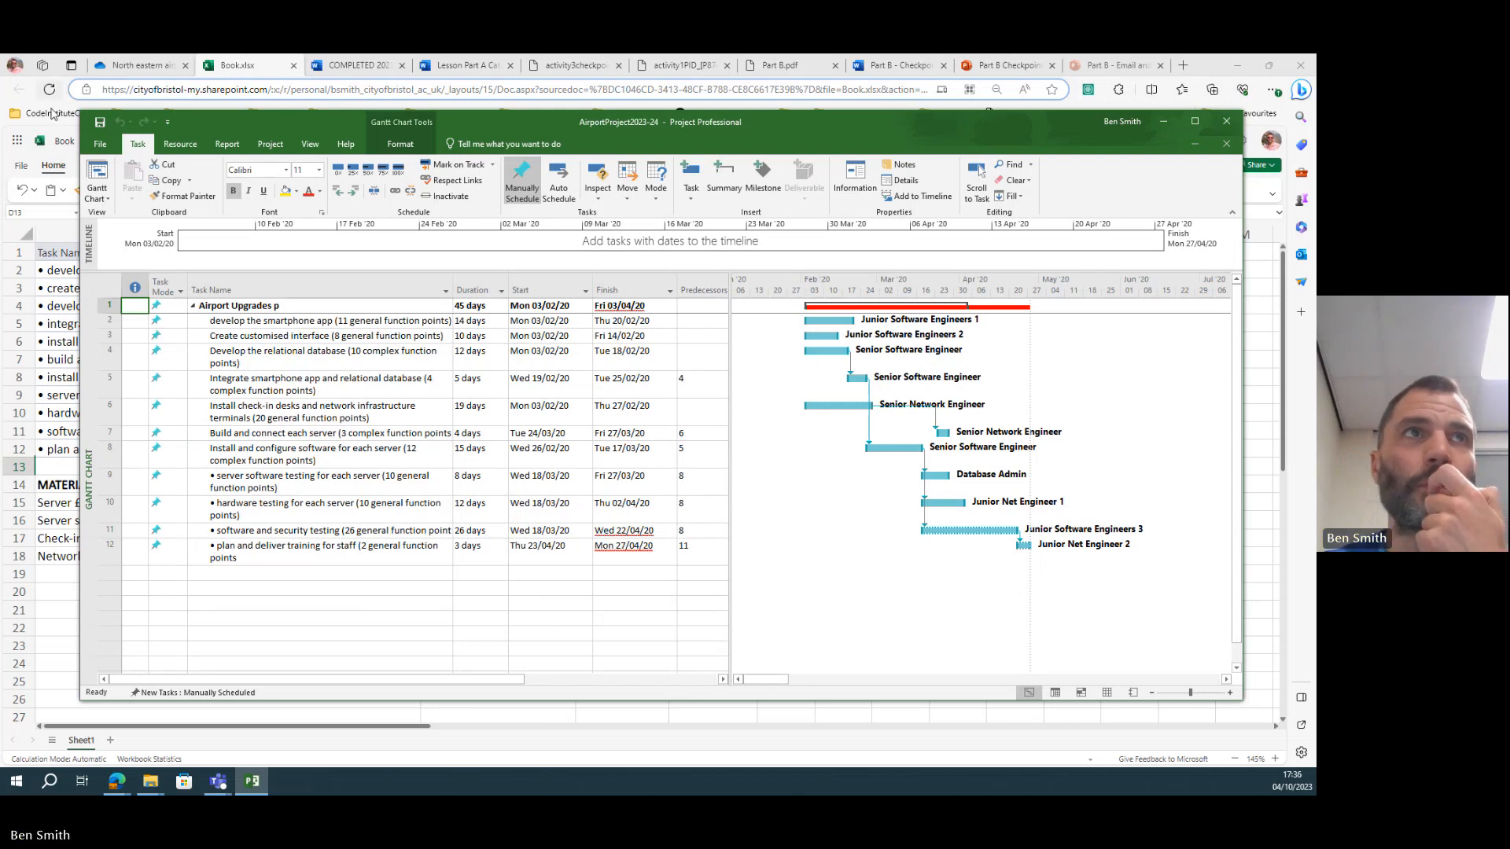
# - Drag the Project window up and left so the schedule sits over the workbook with both visible
pyautogui.moveTo(268, 124); pyautogui.dragTo(841, 134)
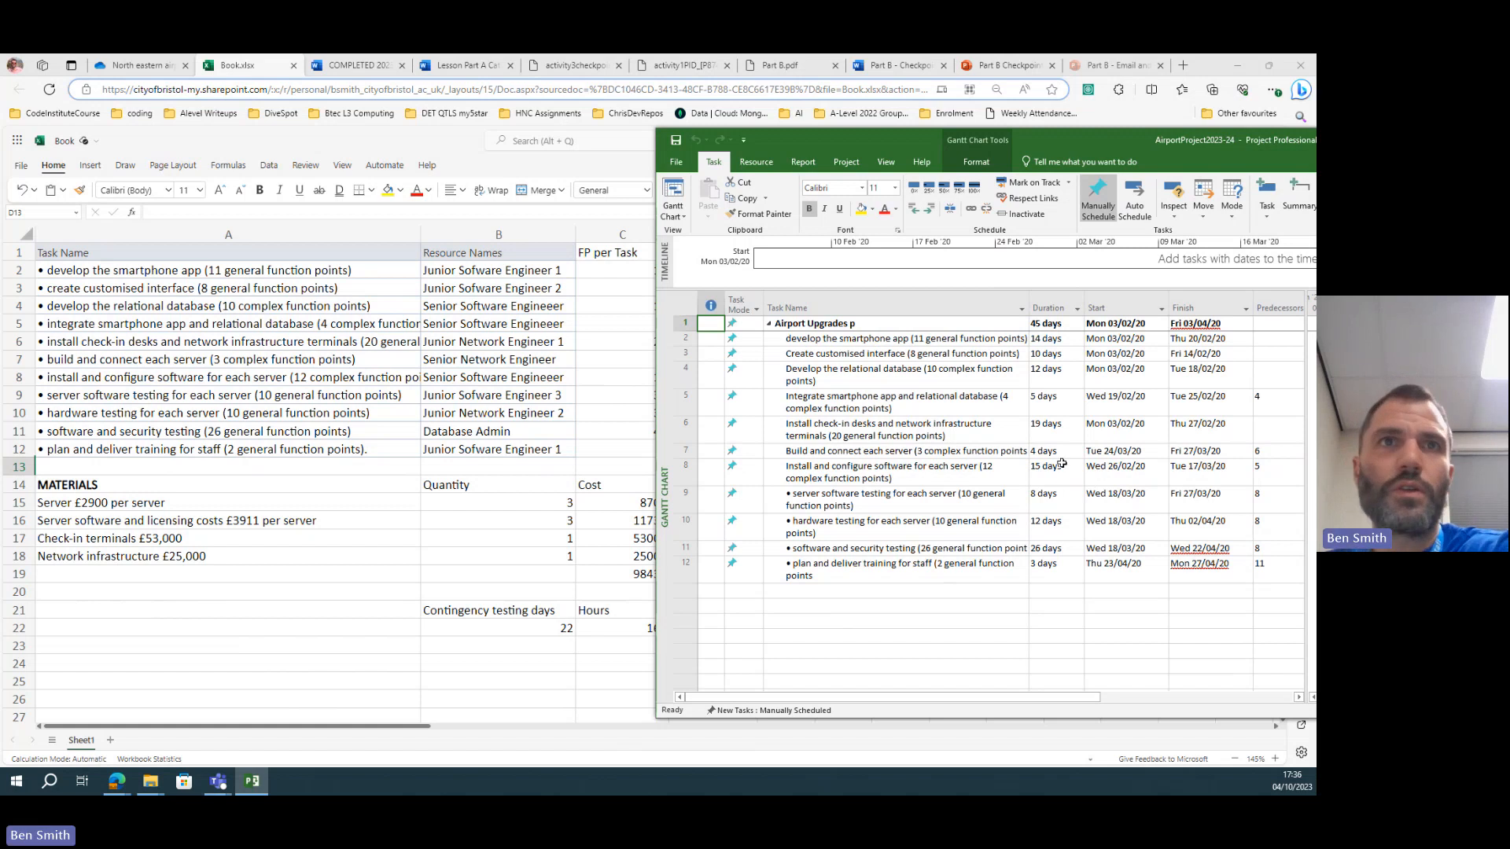
pyautogui.moveTo(847, 140)
pyautogui.mouseDown()
pyautogui.moveTo(711, 133)
pyautogui.moveTo(1048, 134)
pyautogui.mouseUp()
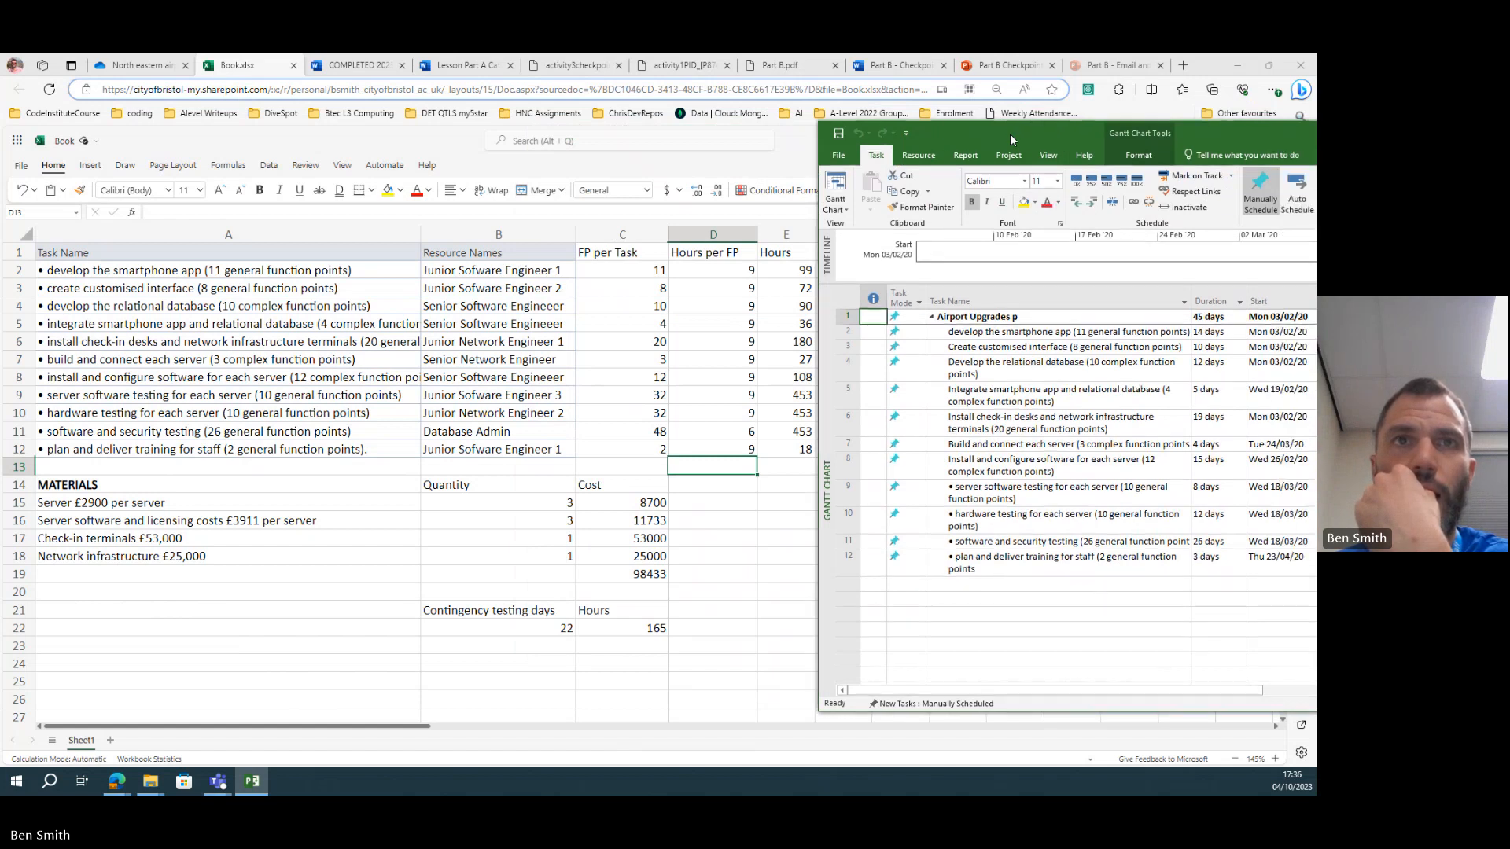
pyautogui.moveTo(1047, 133); pyautogui.dragTo(879, 74)
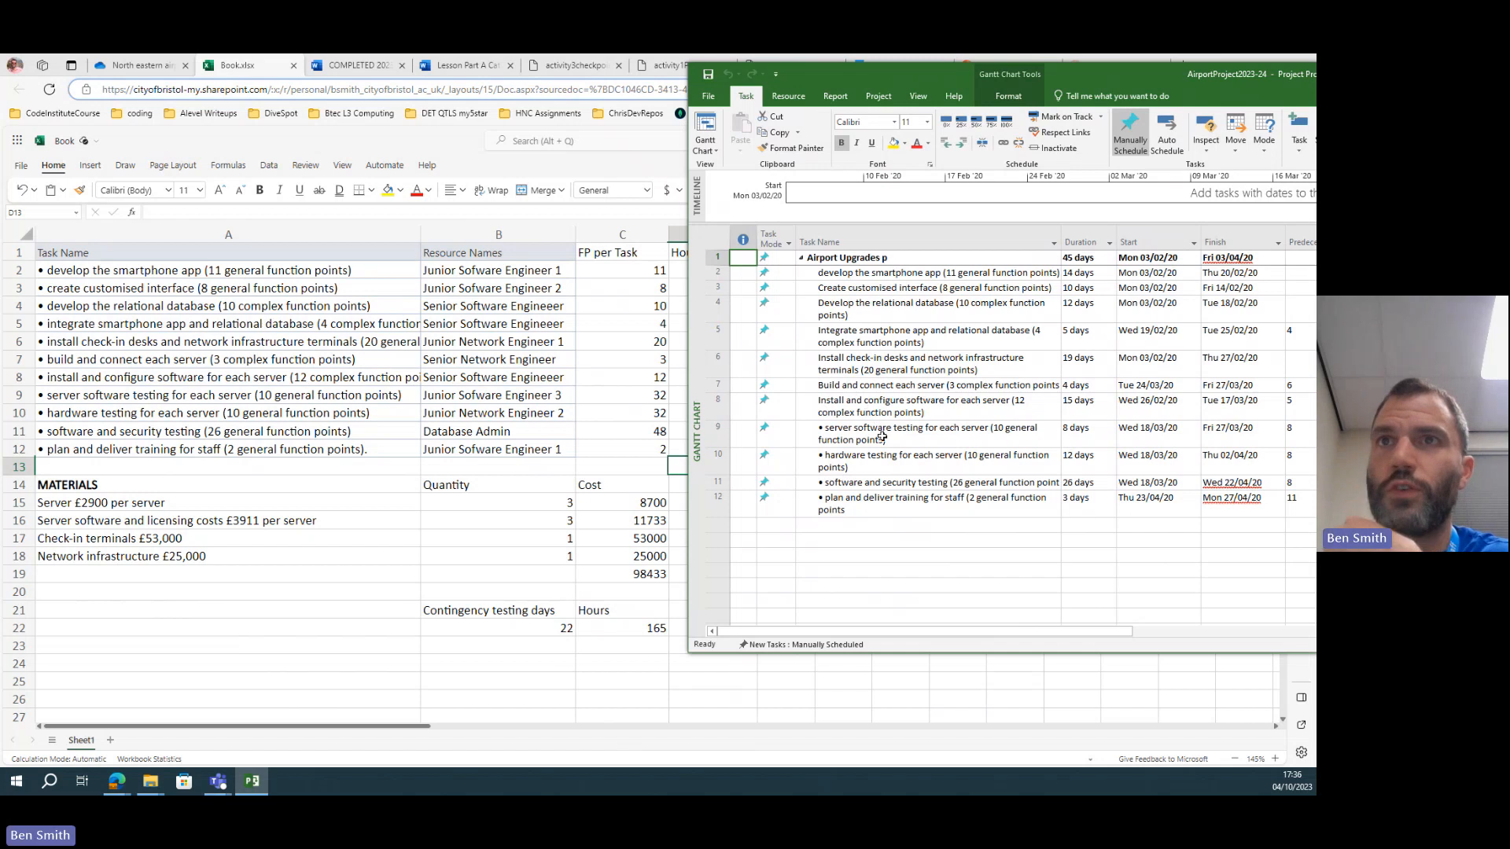
# - Set server and hardware testing to 32 days each and software and security testing to 48 days
pyautogui.click(1082, 428)
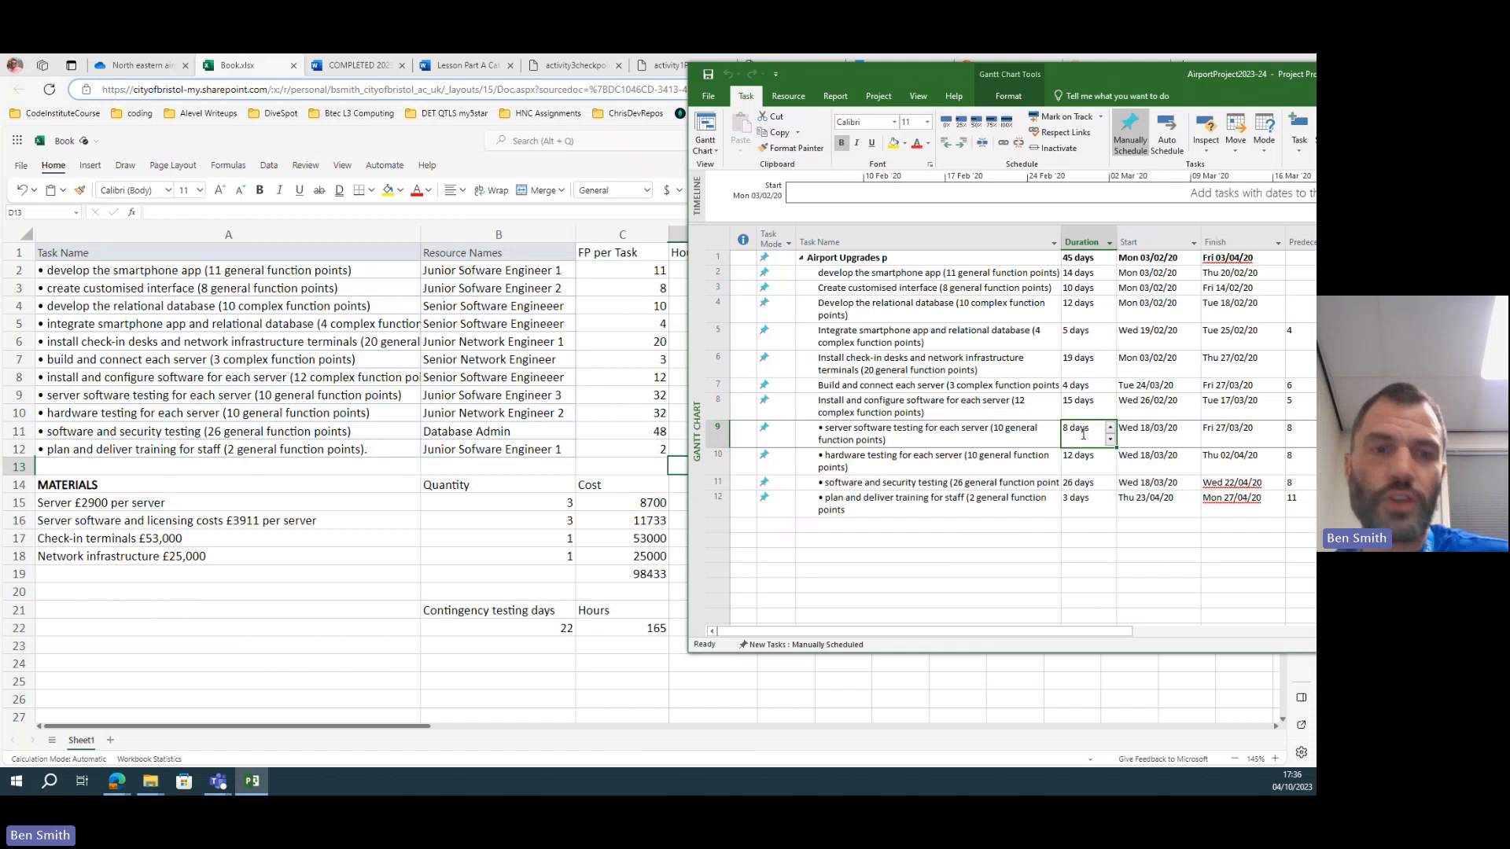
pyautogui.write('32')
pyautogui.press('Return')
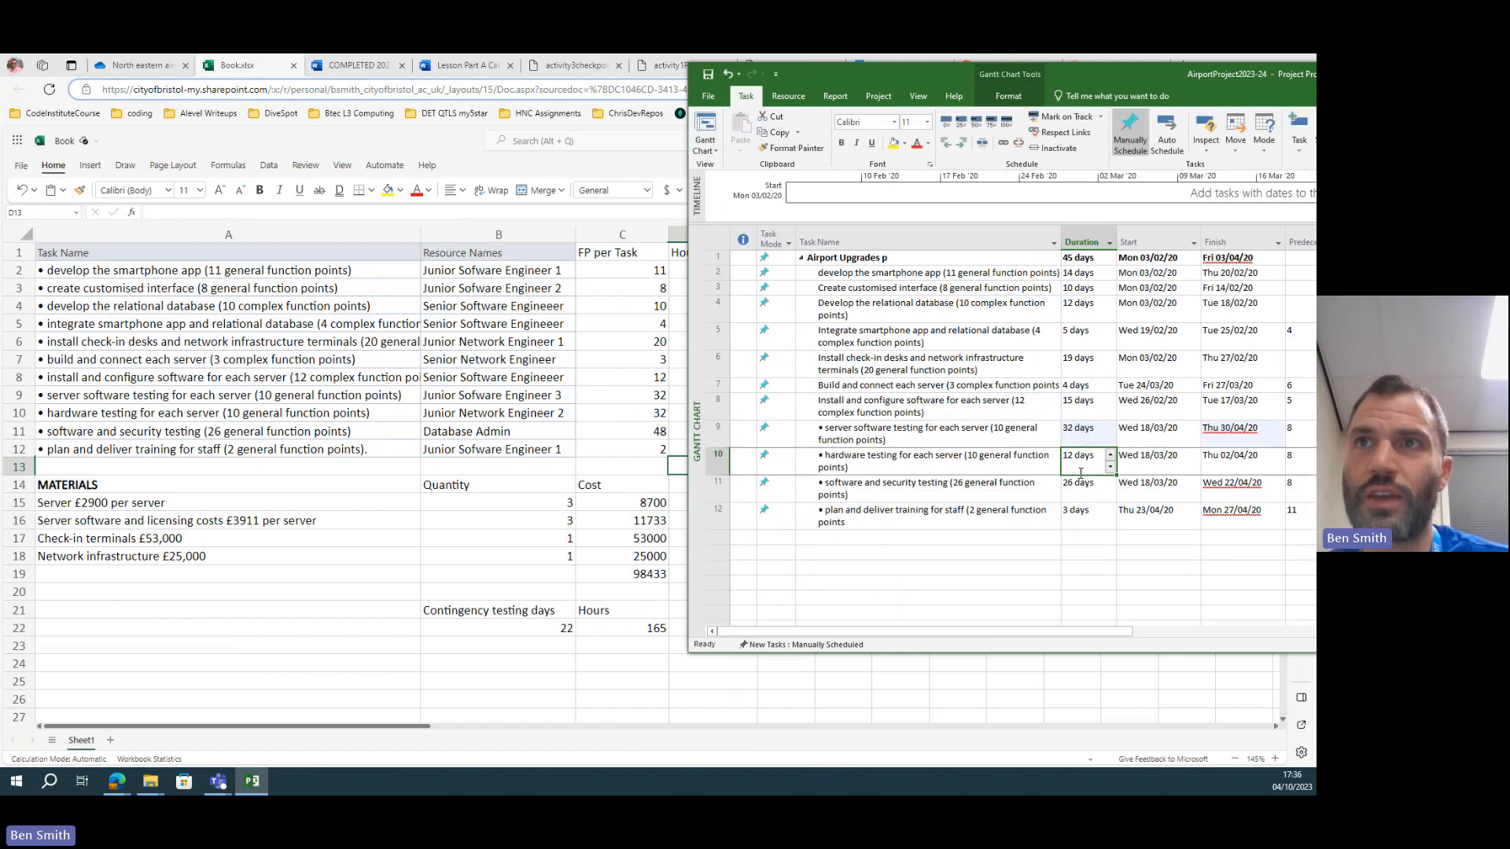
pyautogui.click(1081, 460)
pyautogui.write('32')
pyautogui.press('Return')
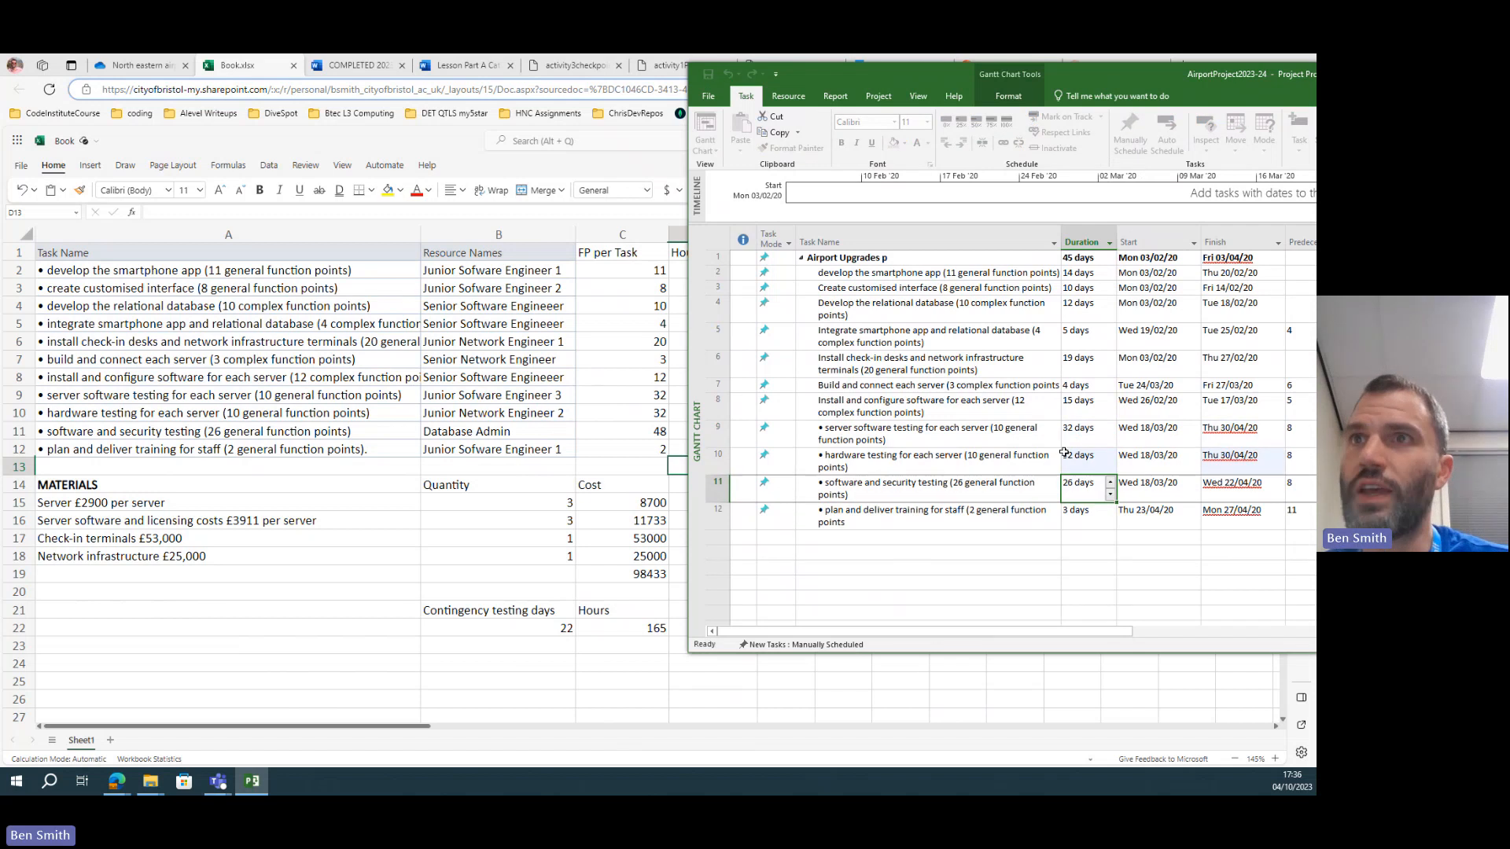
pyautogui.doubleClick(1076, 484)
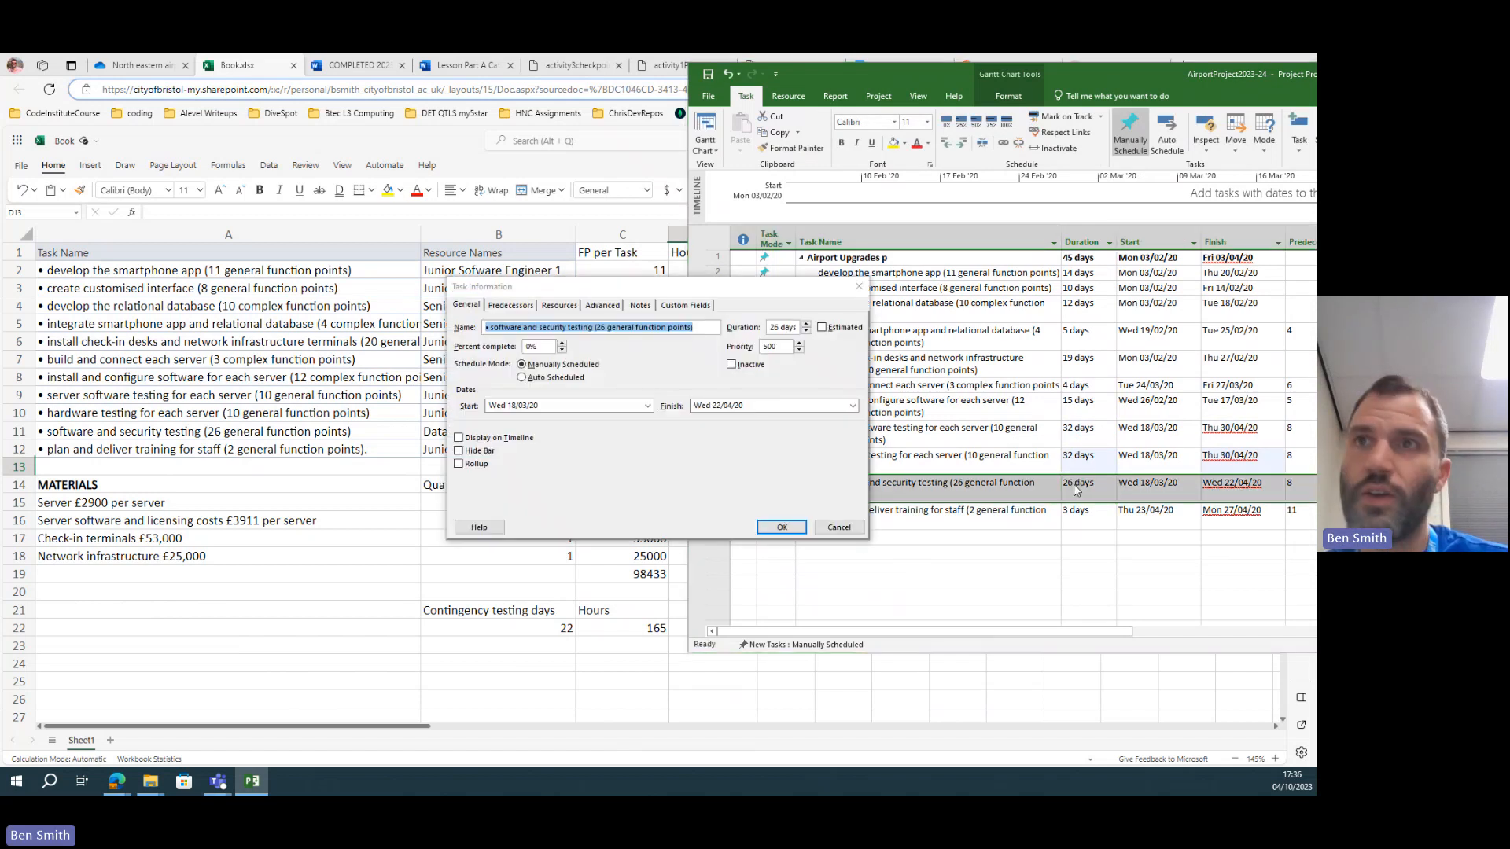
pyautogui.click(836, 526)
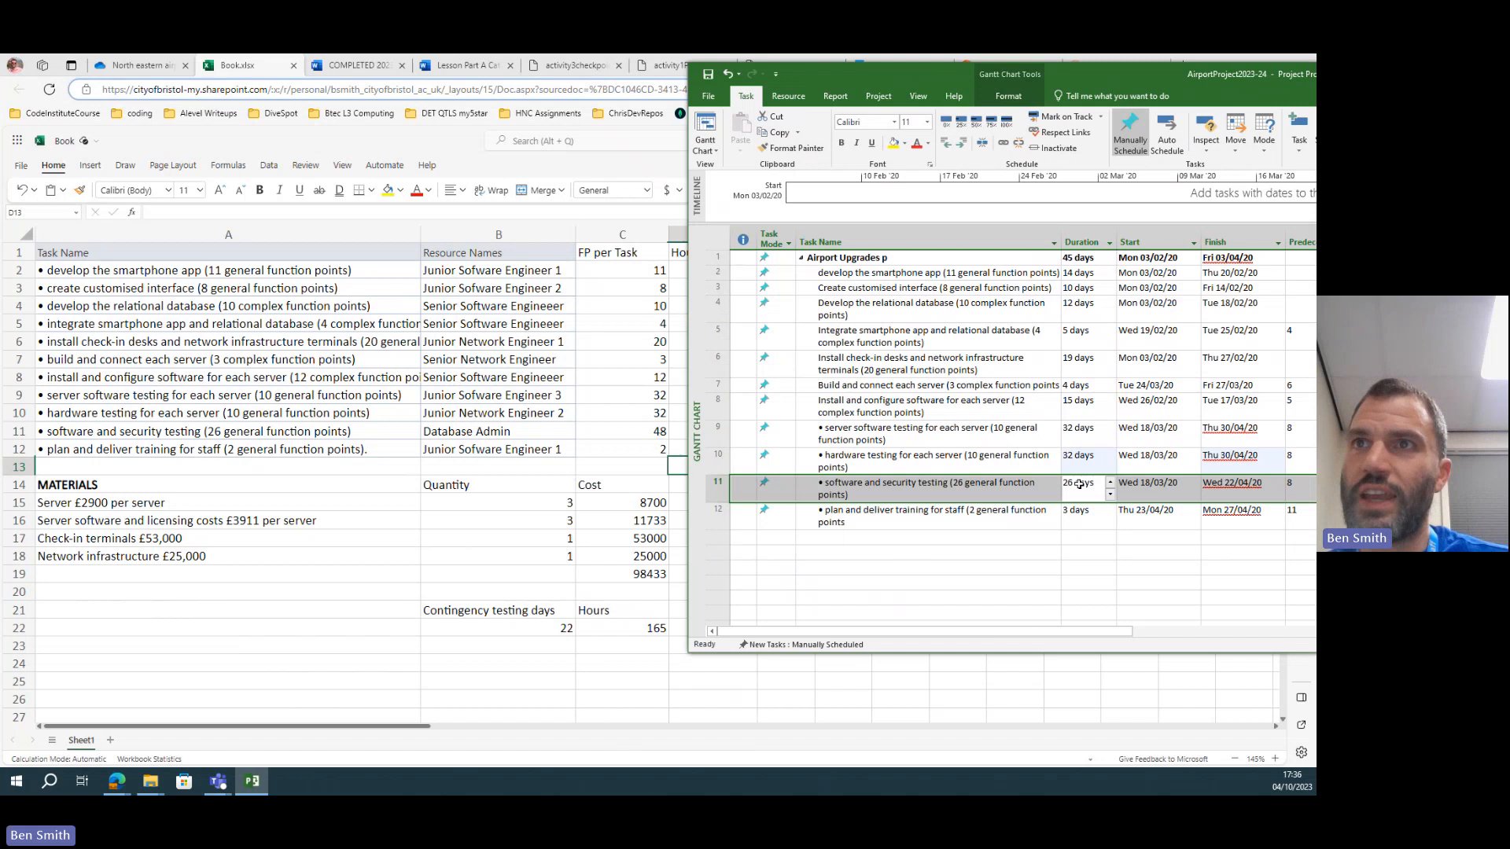
pyautogui.doubleClick(1079, 483)
pyautogui.click(836, 526)
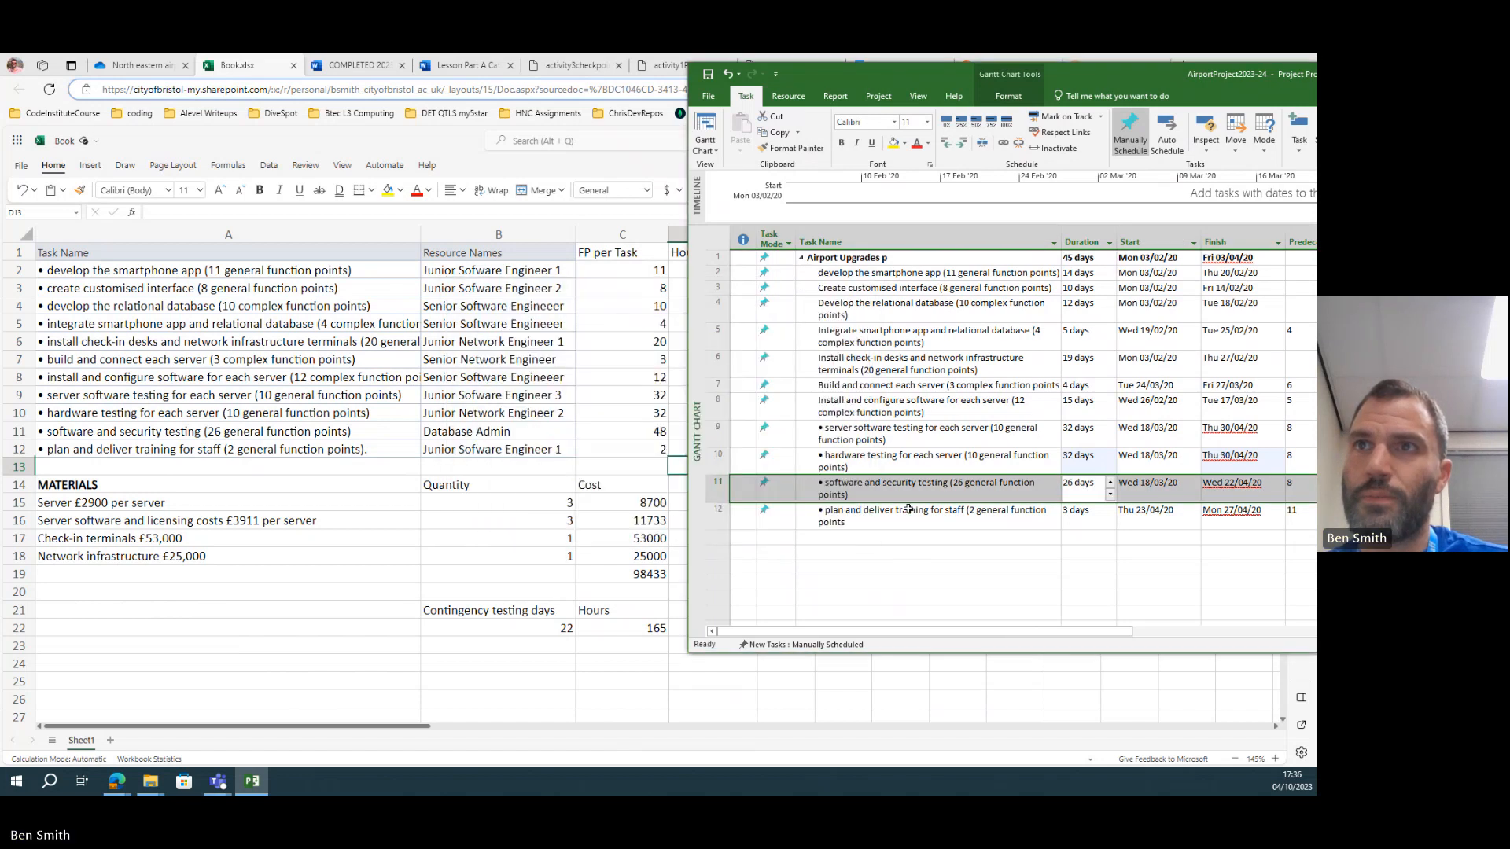
pyautogui.click(1075, 483)
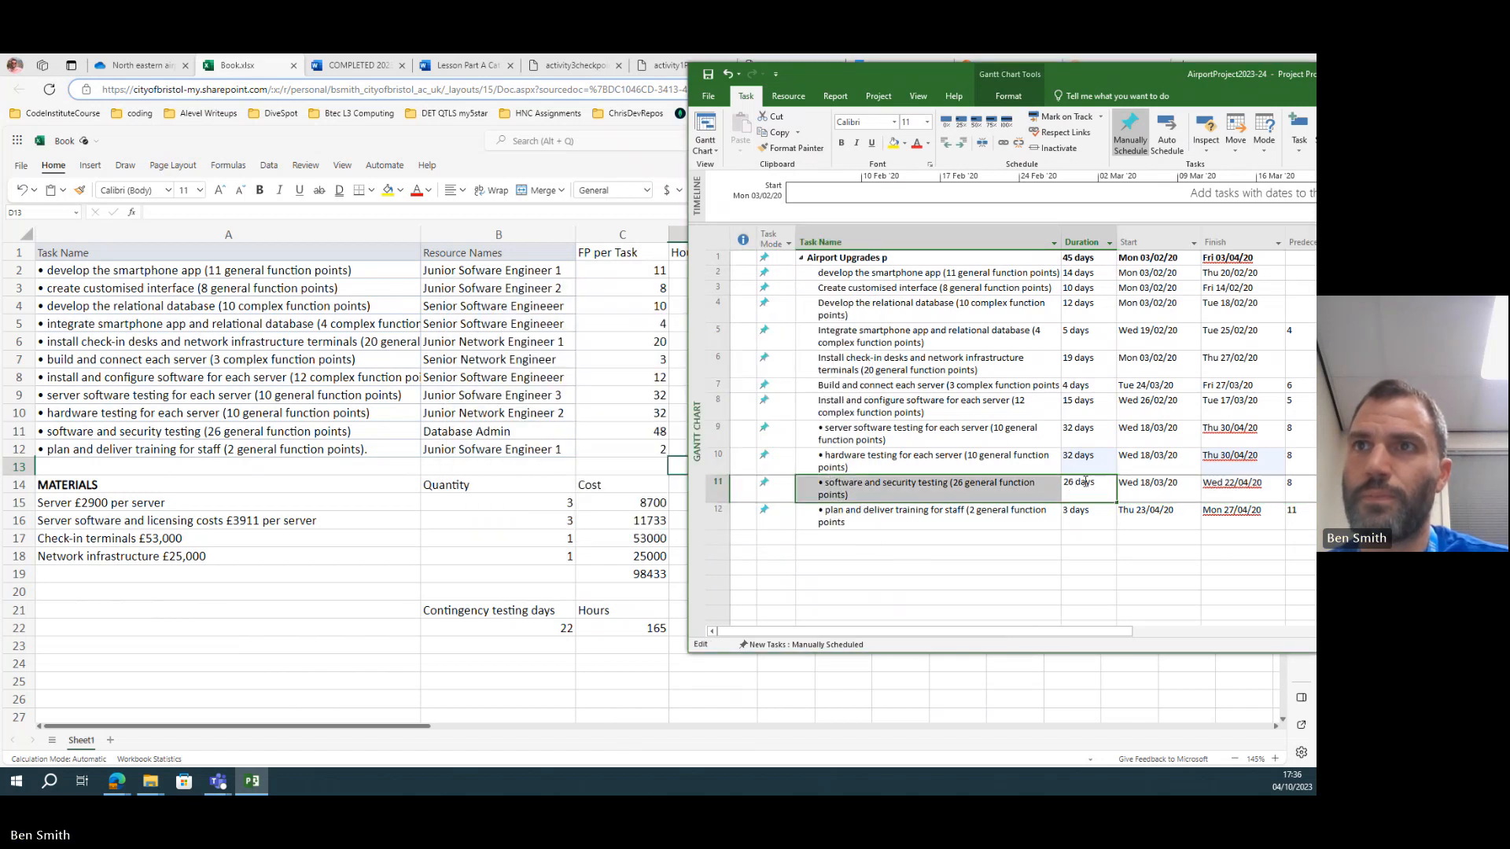
pyautogui.doubleClick(1078, 484)
pyautogui.write('48')
pyautogui.press('Return')
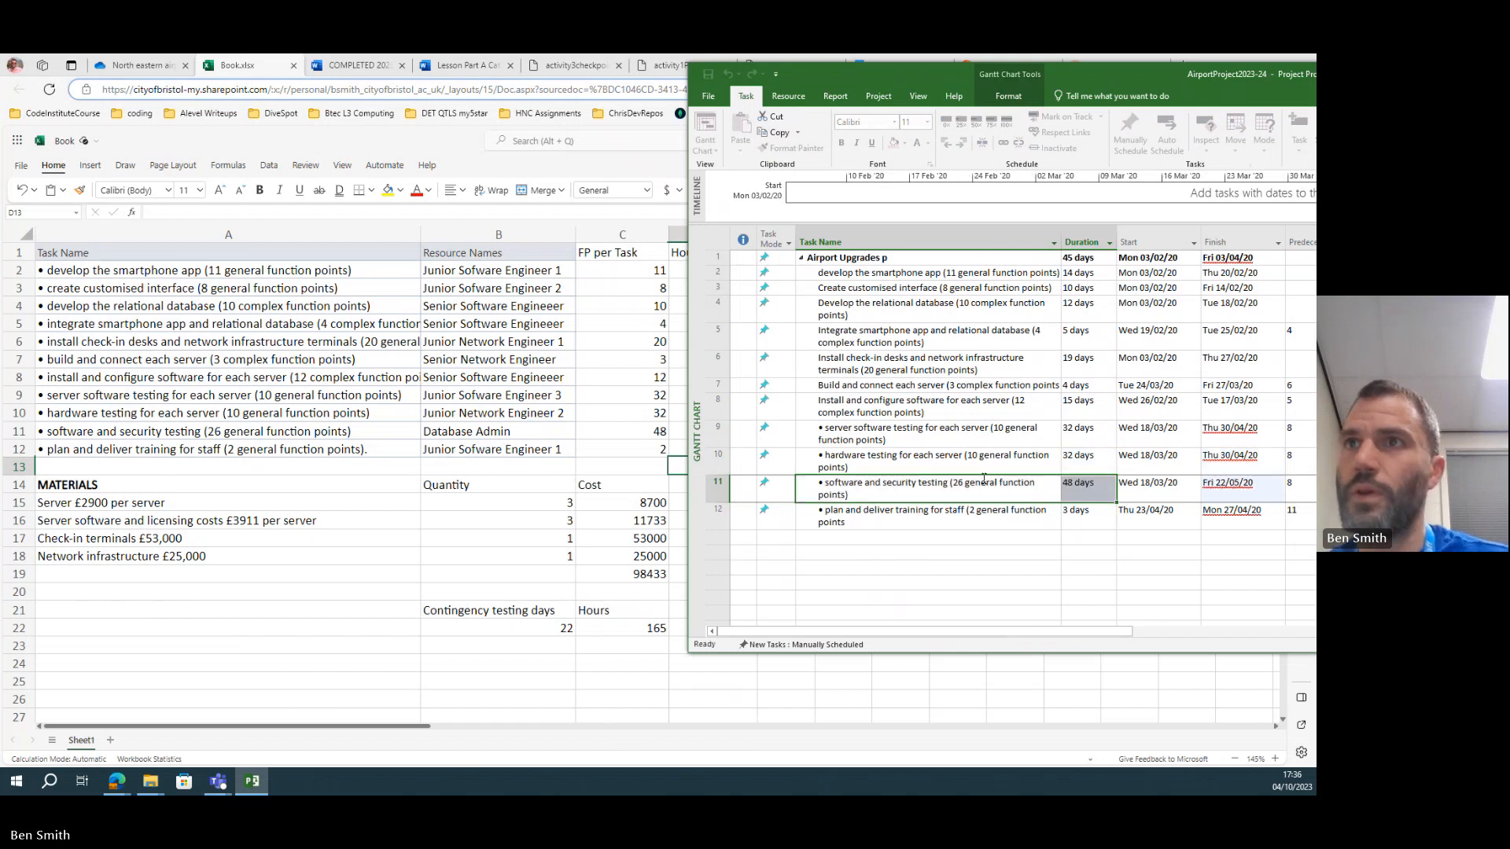
# - Enlarge the window and widen the task table to show Resource Names, keeping software testing at 48 days
pyautogui.moveTo(1164, 74); pyautogui.dragTo(500, 111)
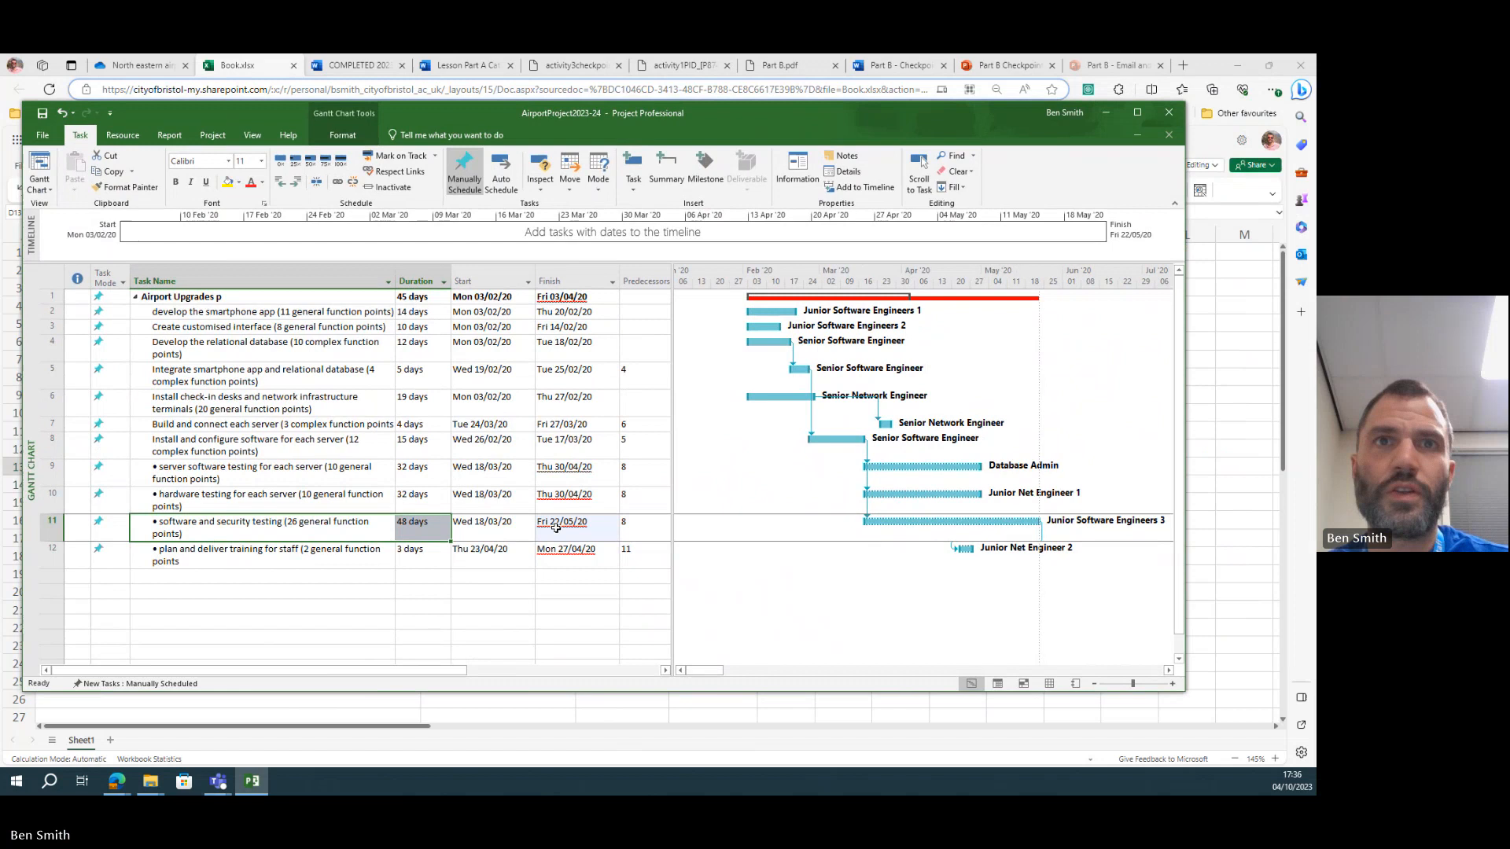
pyautogui.click(555, 522)
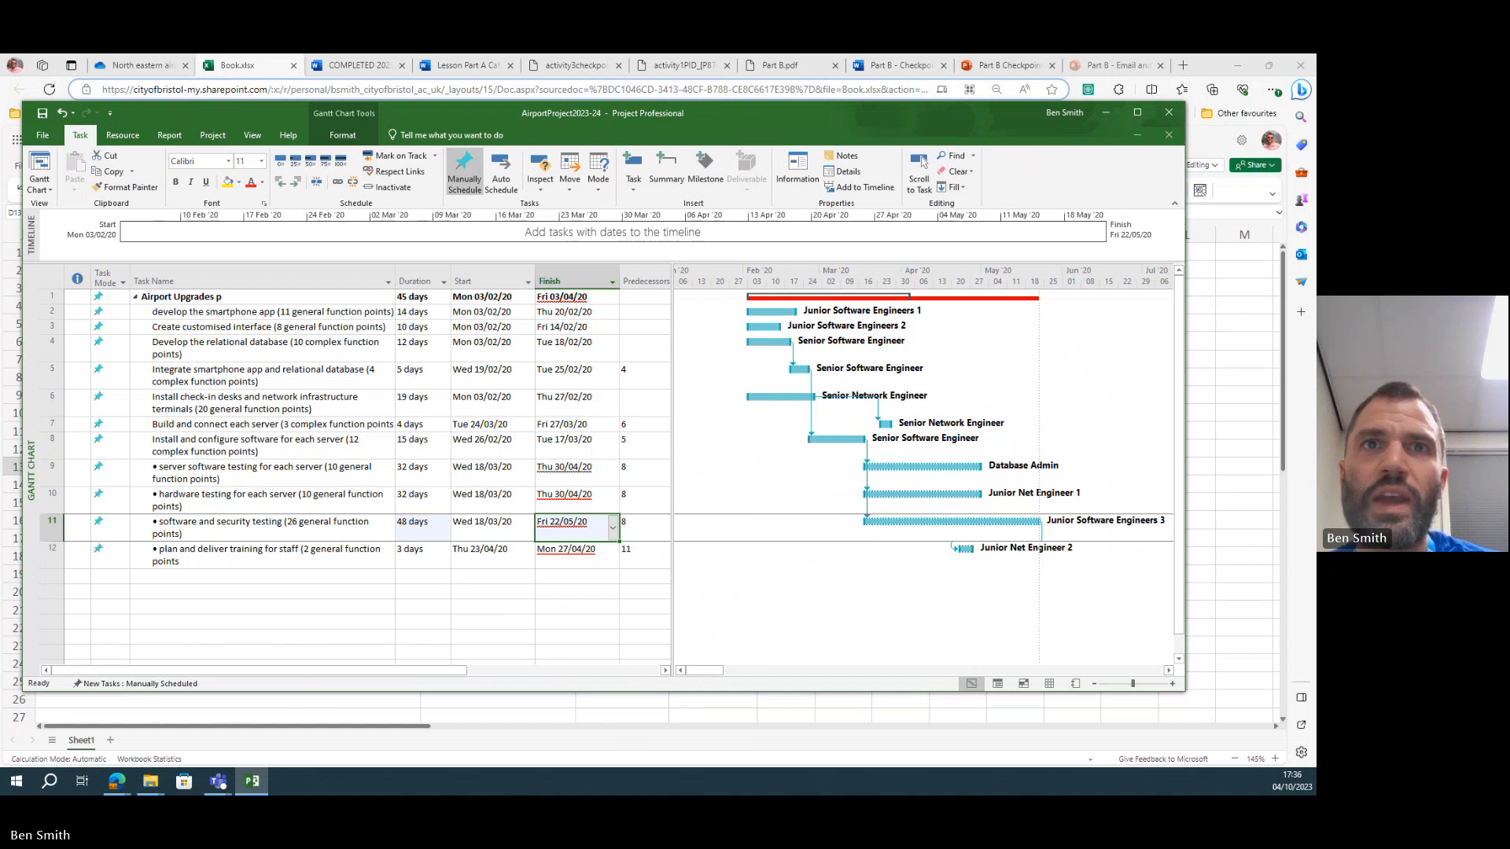
pyautogui.click(411, 525)
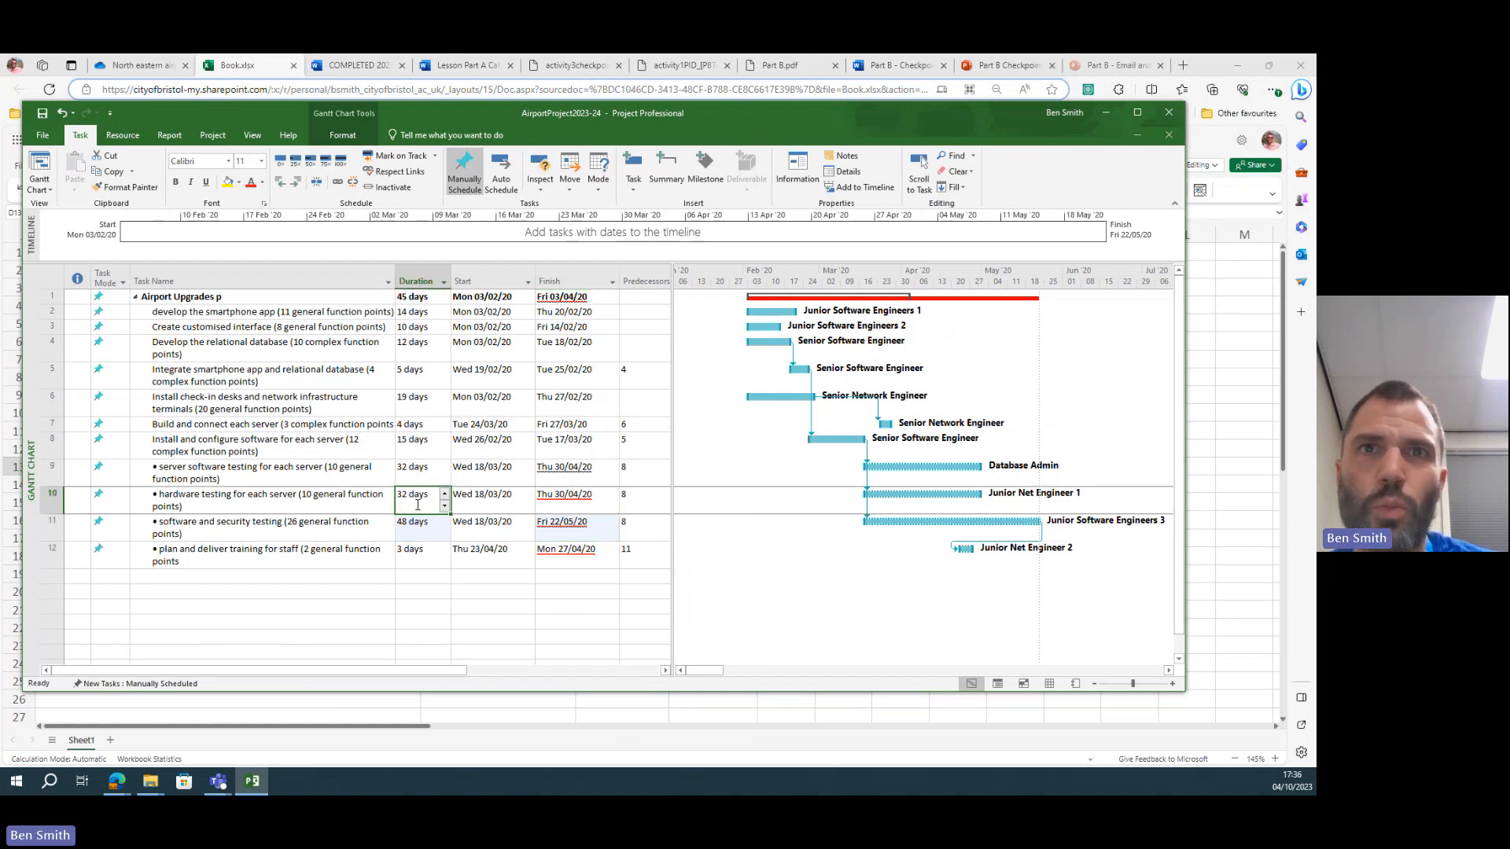
pyautogui.moveTo(673, 543); pyautogui.dragTo(879, 533)
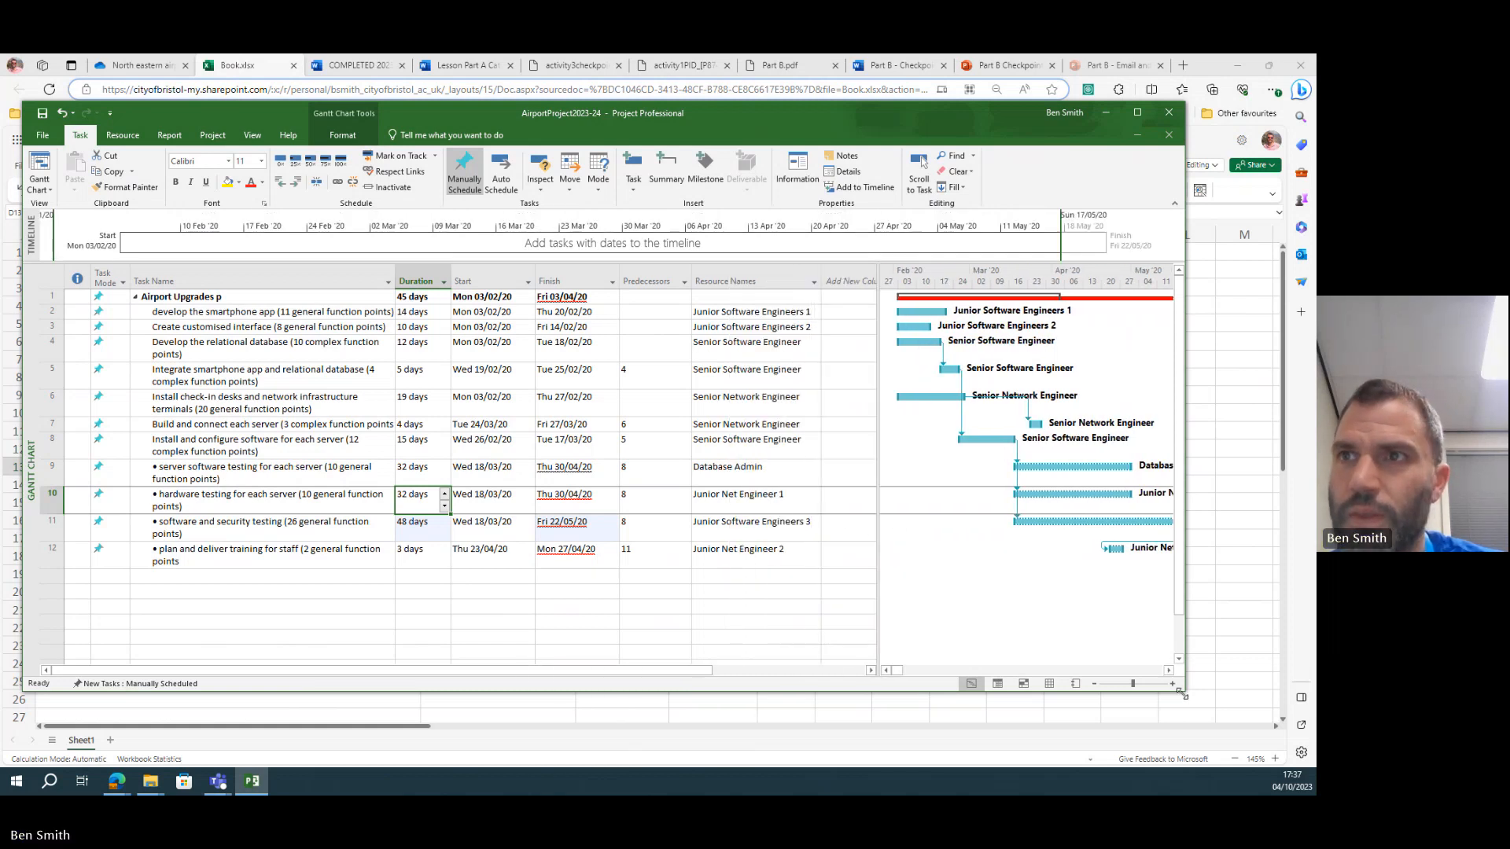
pyautogui.moveTo(1180, 691); pyautogui.dragTo(1276, 733)
pyautogui.click(52, 522)
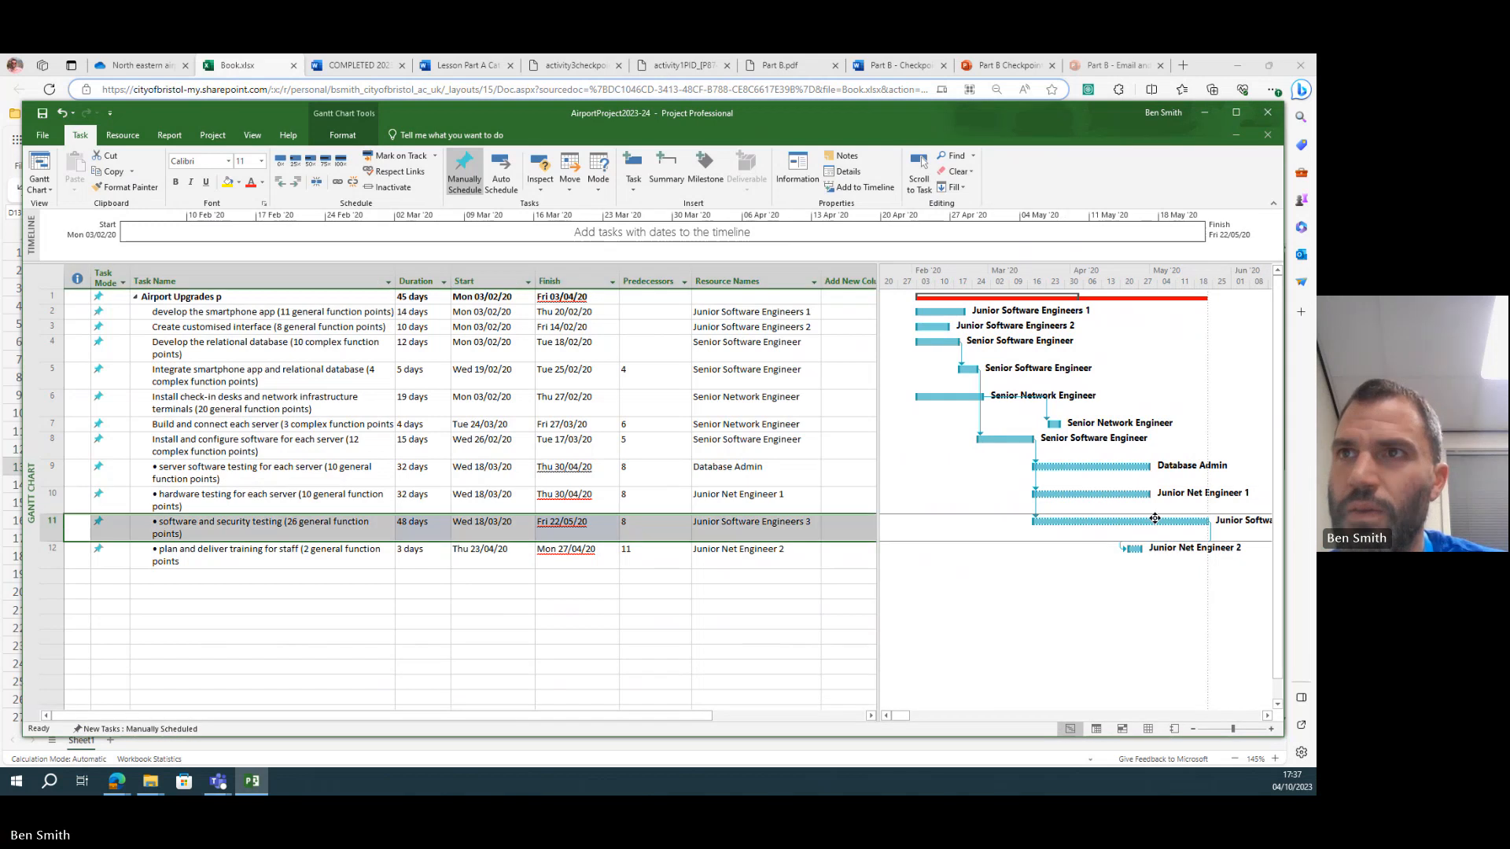
pyautogui.click(433, 526)
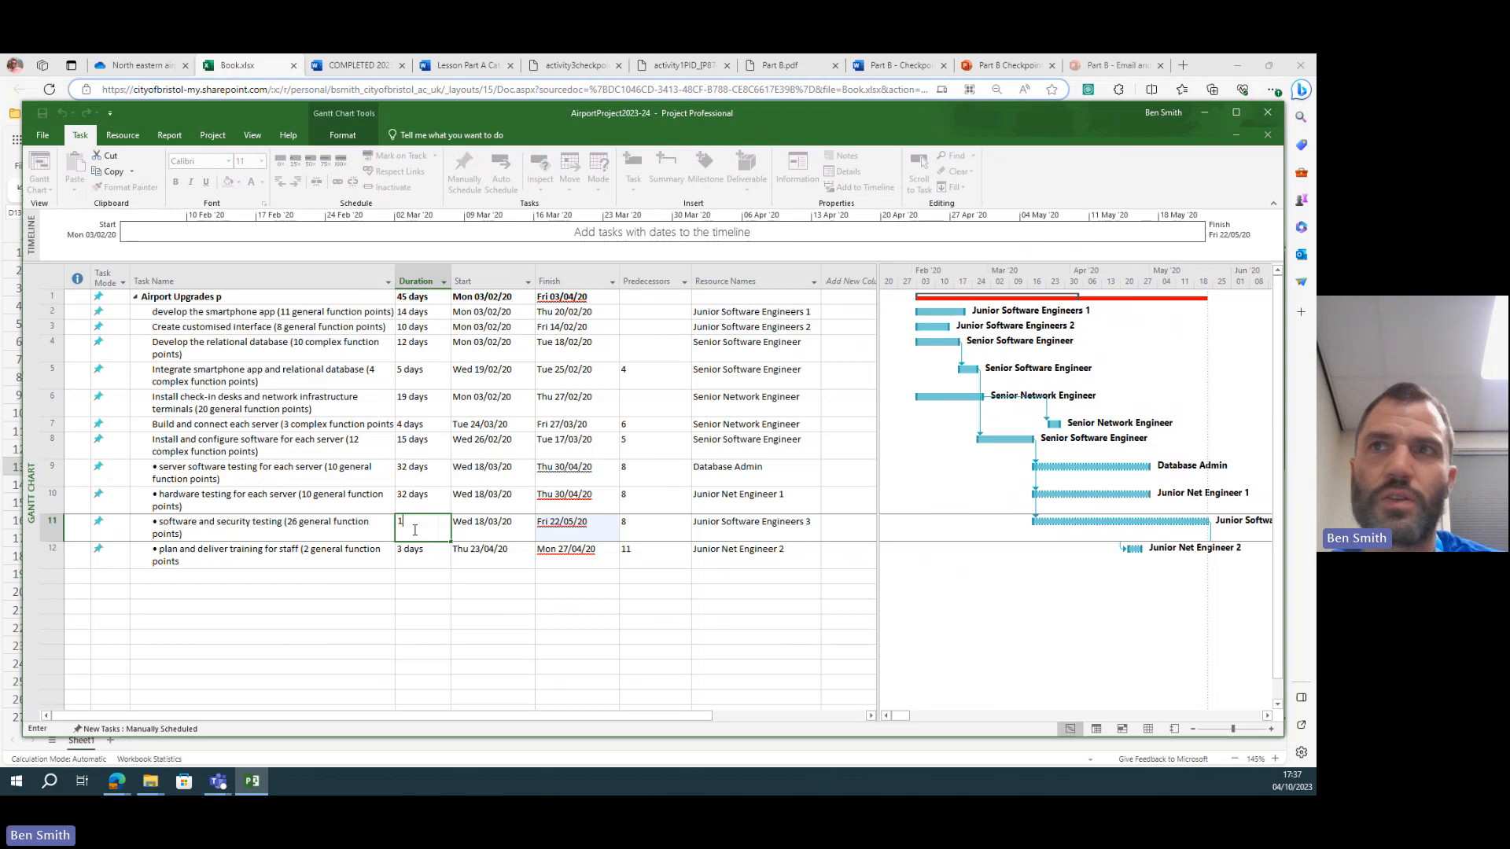
pyautogui.write('1')
pyautogui.press('Return')
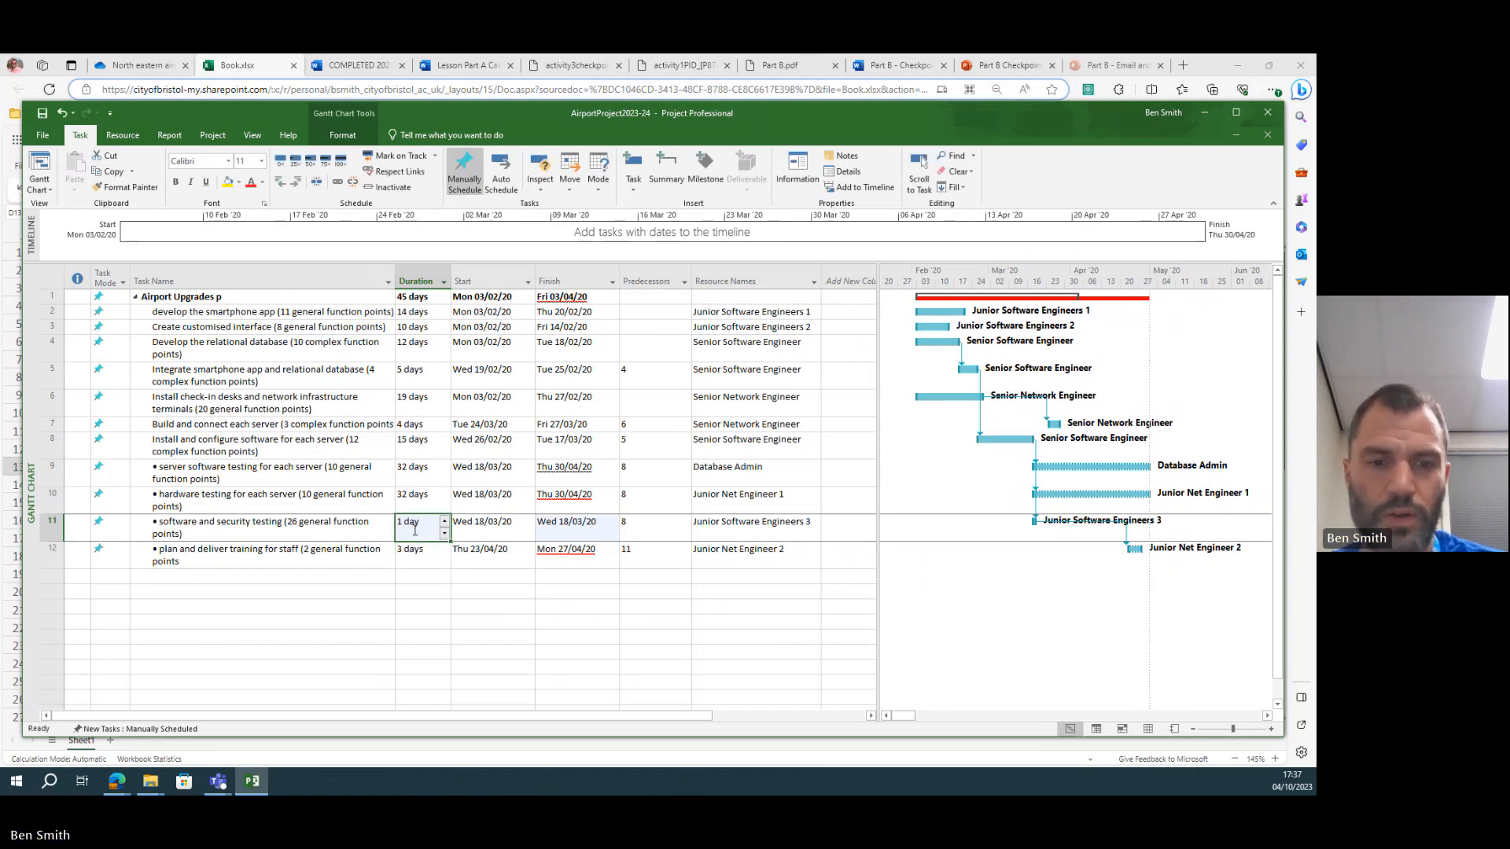
pyautogui.write('48')
pyautogui.press('Return')
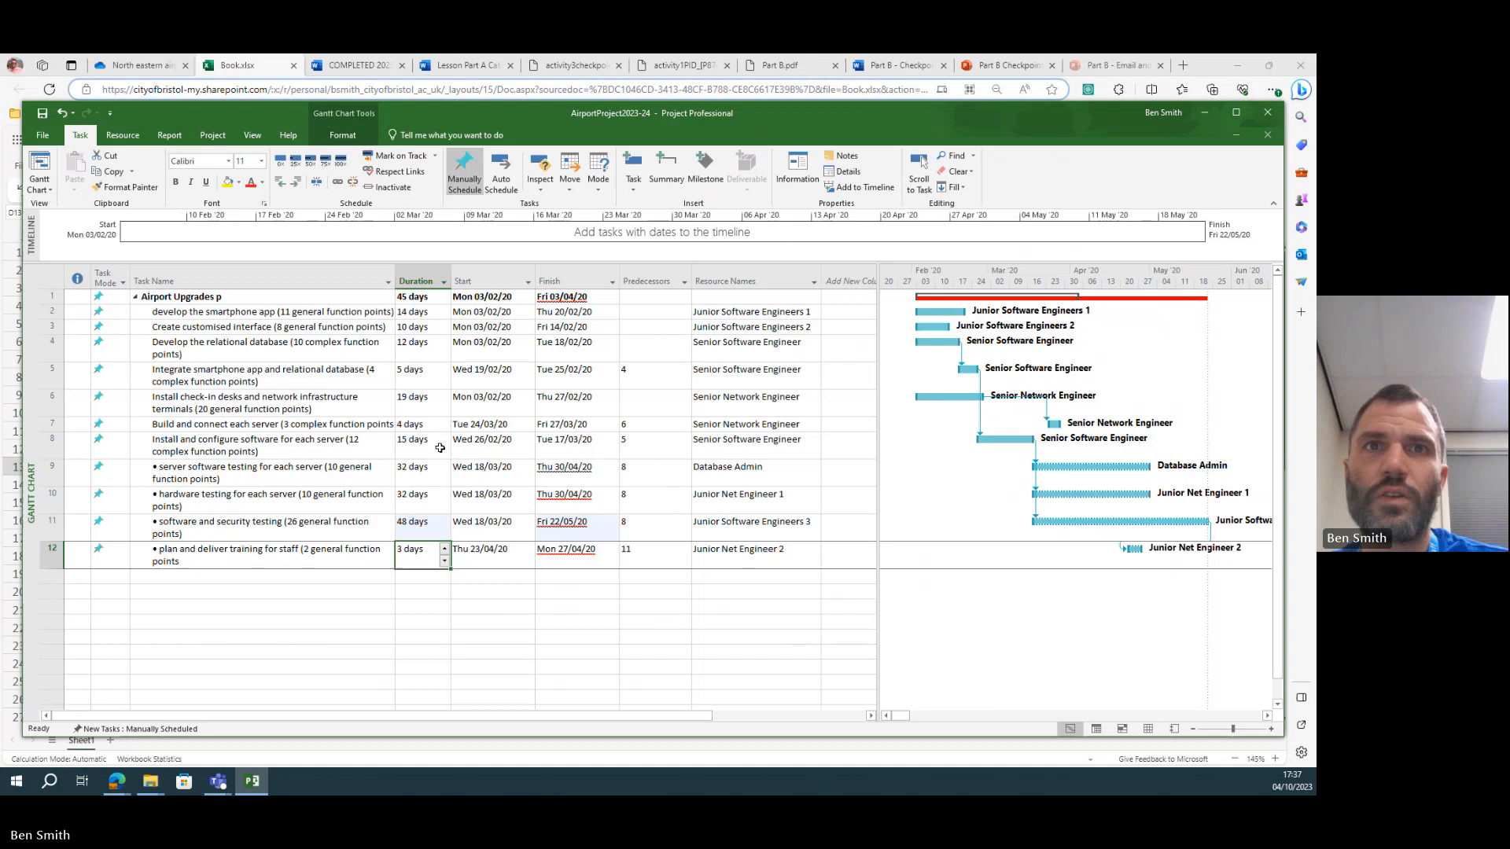
pyautogui.click(566, 522)
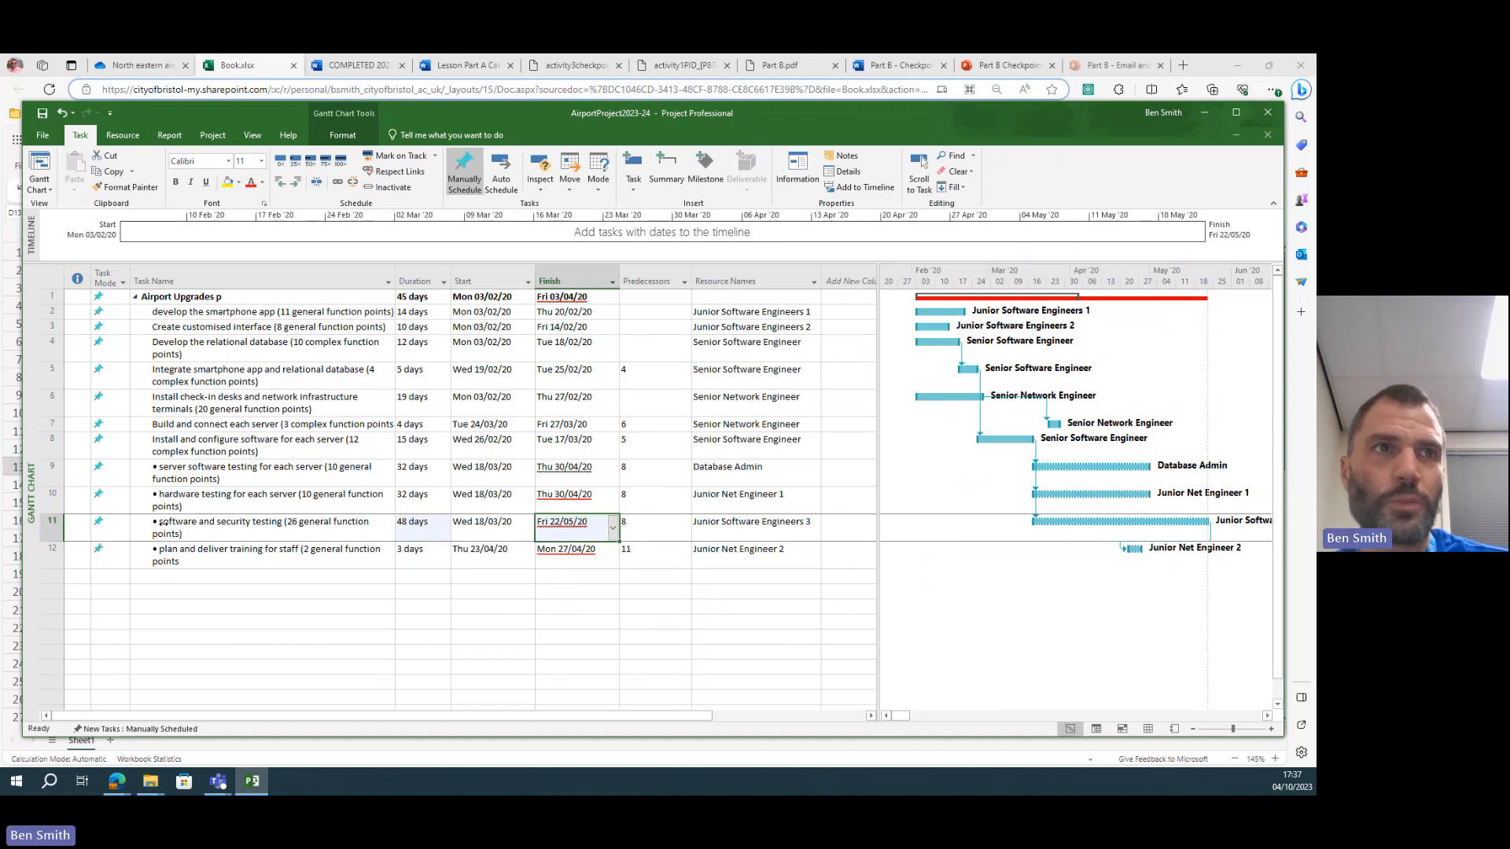
pyautogui.click(52, 521)
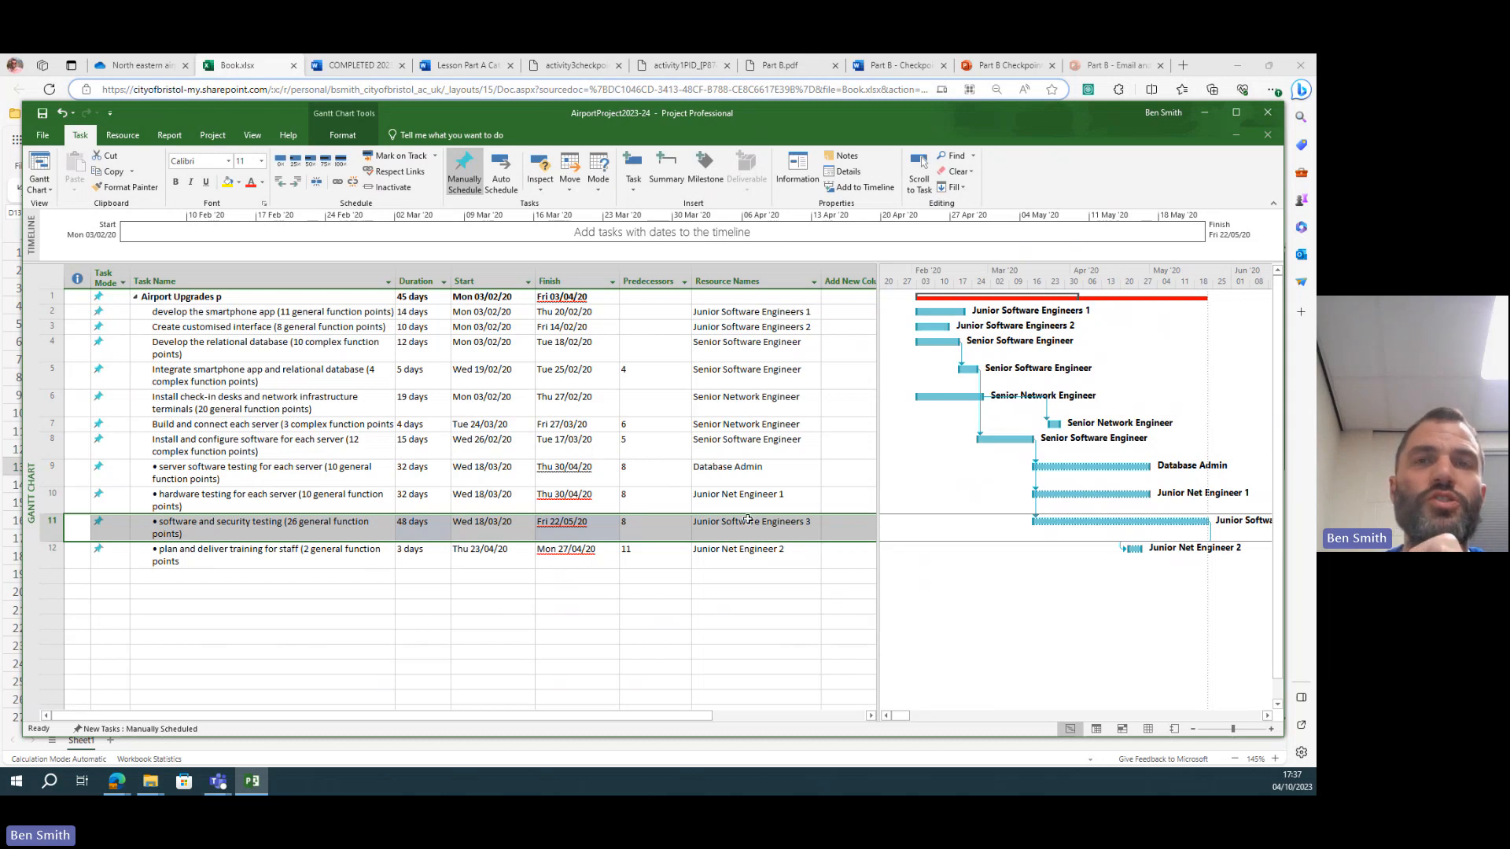
# - Assign Junior Software Engineers 1 and 2 alongside 3 to software and security testing, widening the names column
pyautogui.click(749, 521)
pyautogui.click(815, 529)
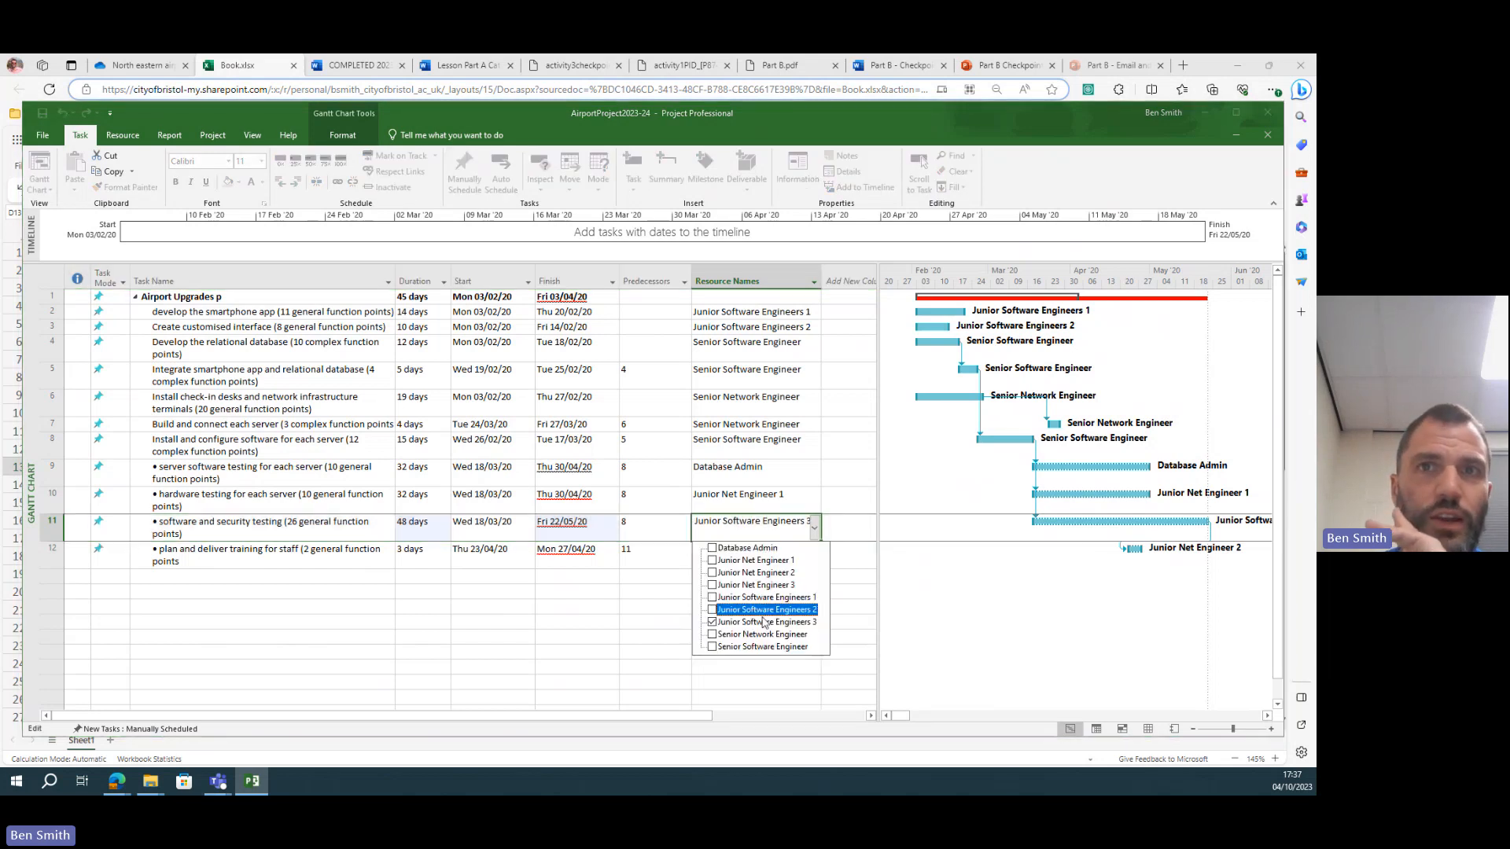
pyautogui.click(711, 599)
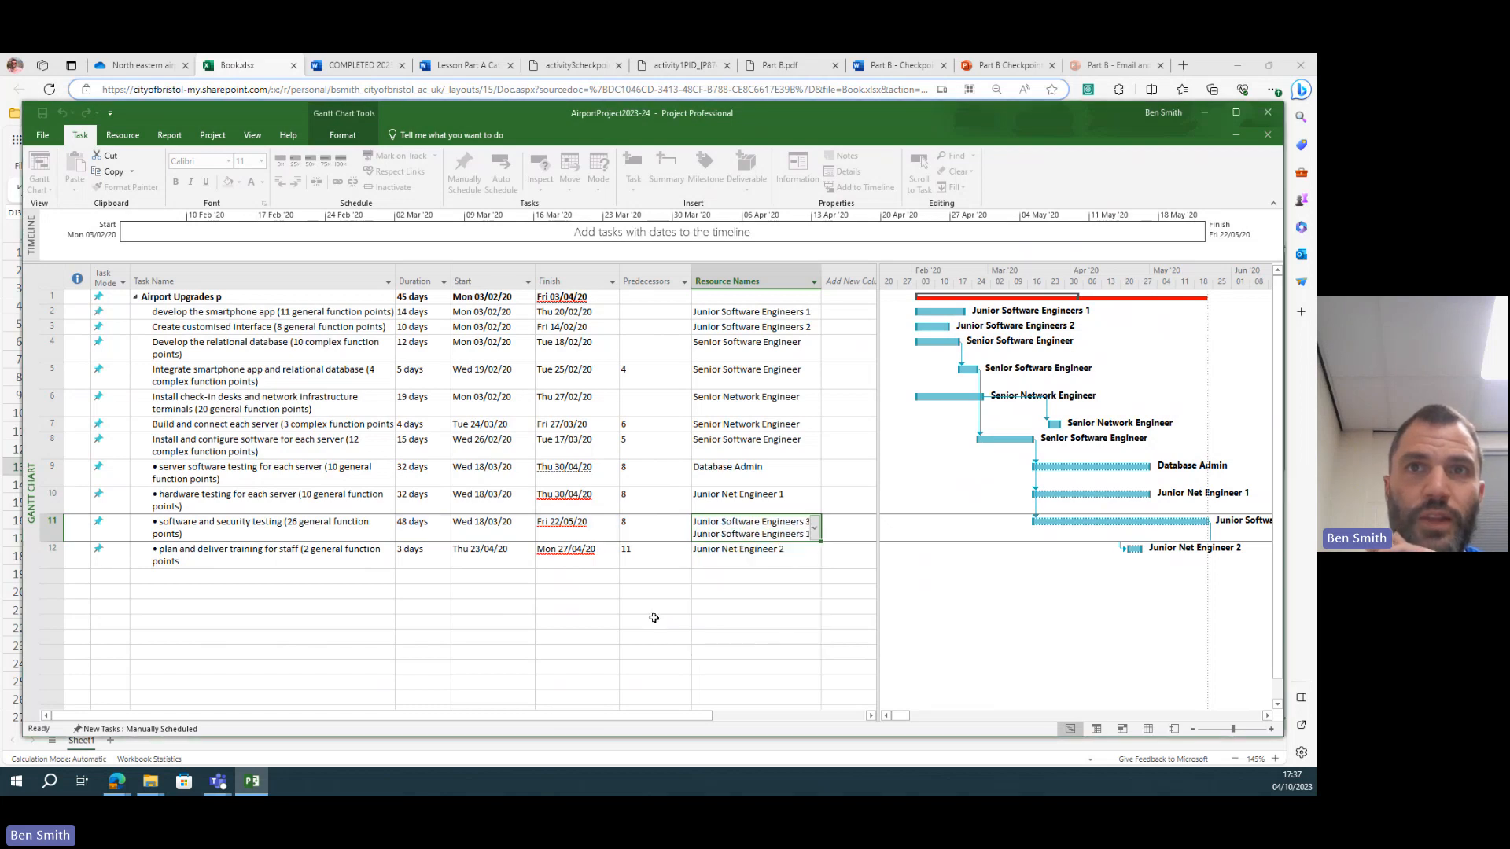
pyautogui.click(654, 621)
pyautogui.moveTo(51, 556); pyautogui.dragTo(51, 580)
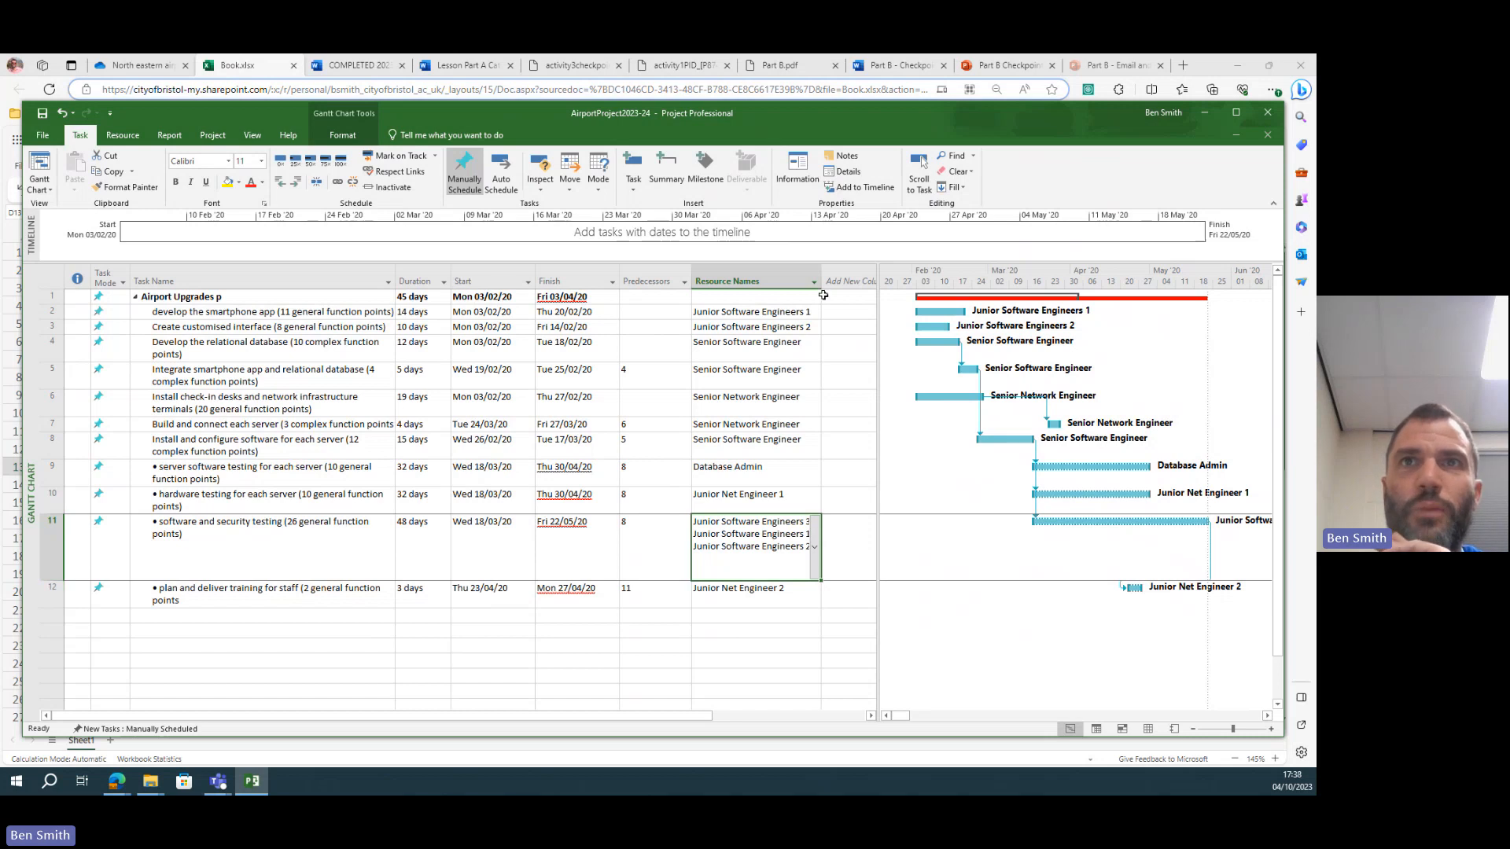
pyautogui.moveTo(819, 282); pyautogui.dragTo(850, 282)
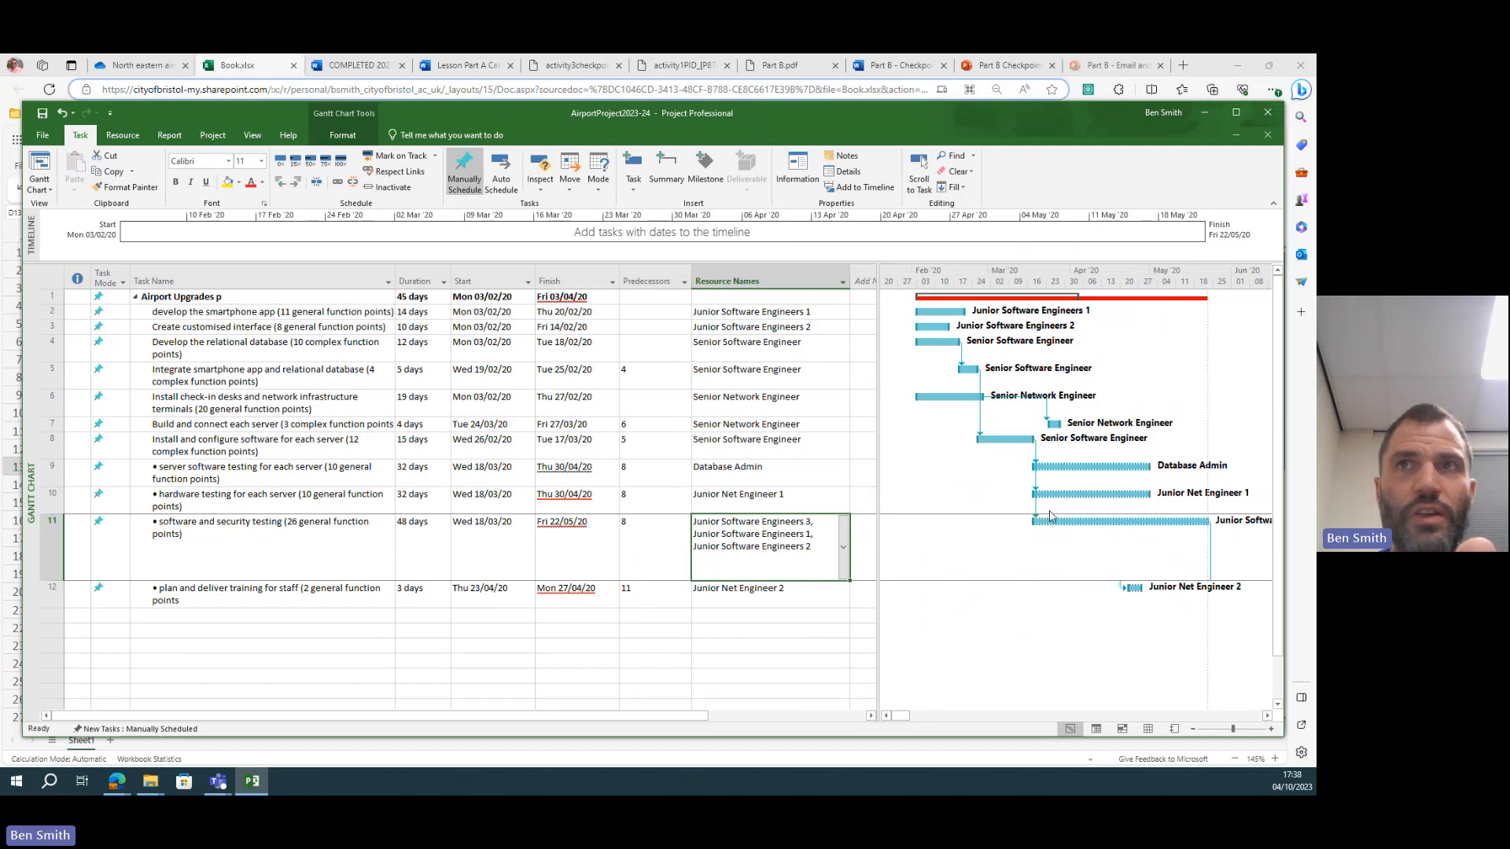
# - Cut software and security testing to 16 days, finishing 08/04/20
pyautogui.click(415, 522)
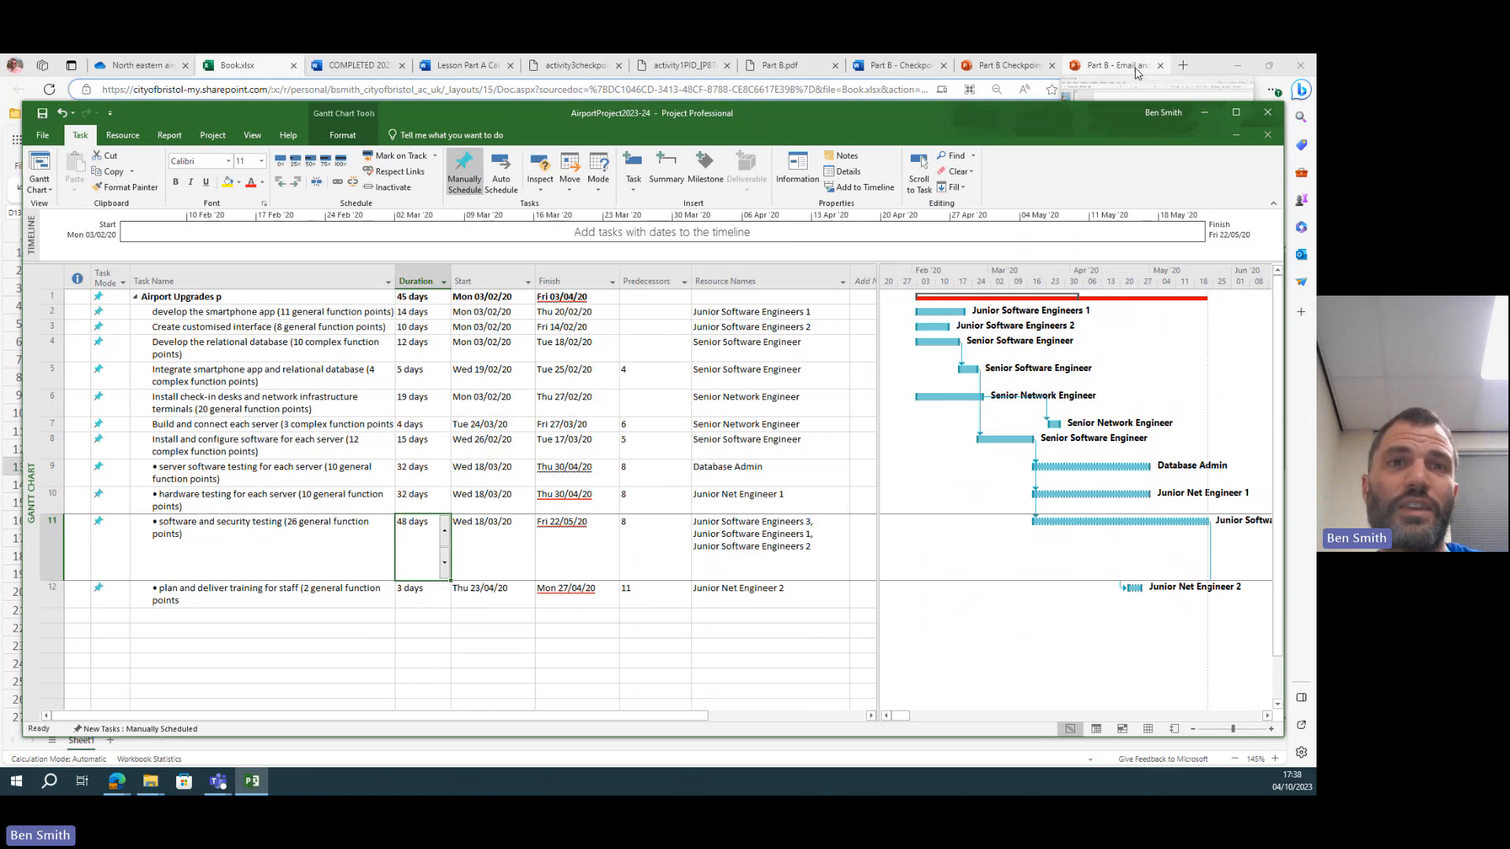
pyautogui.write('16')
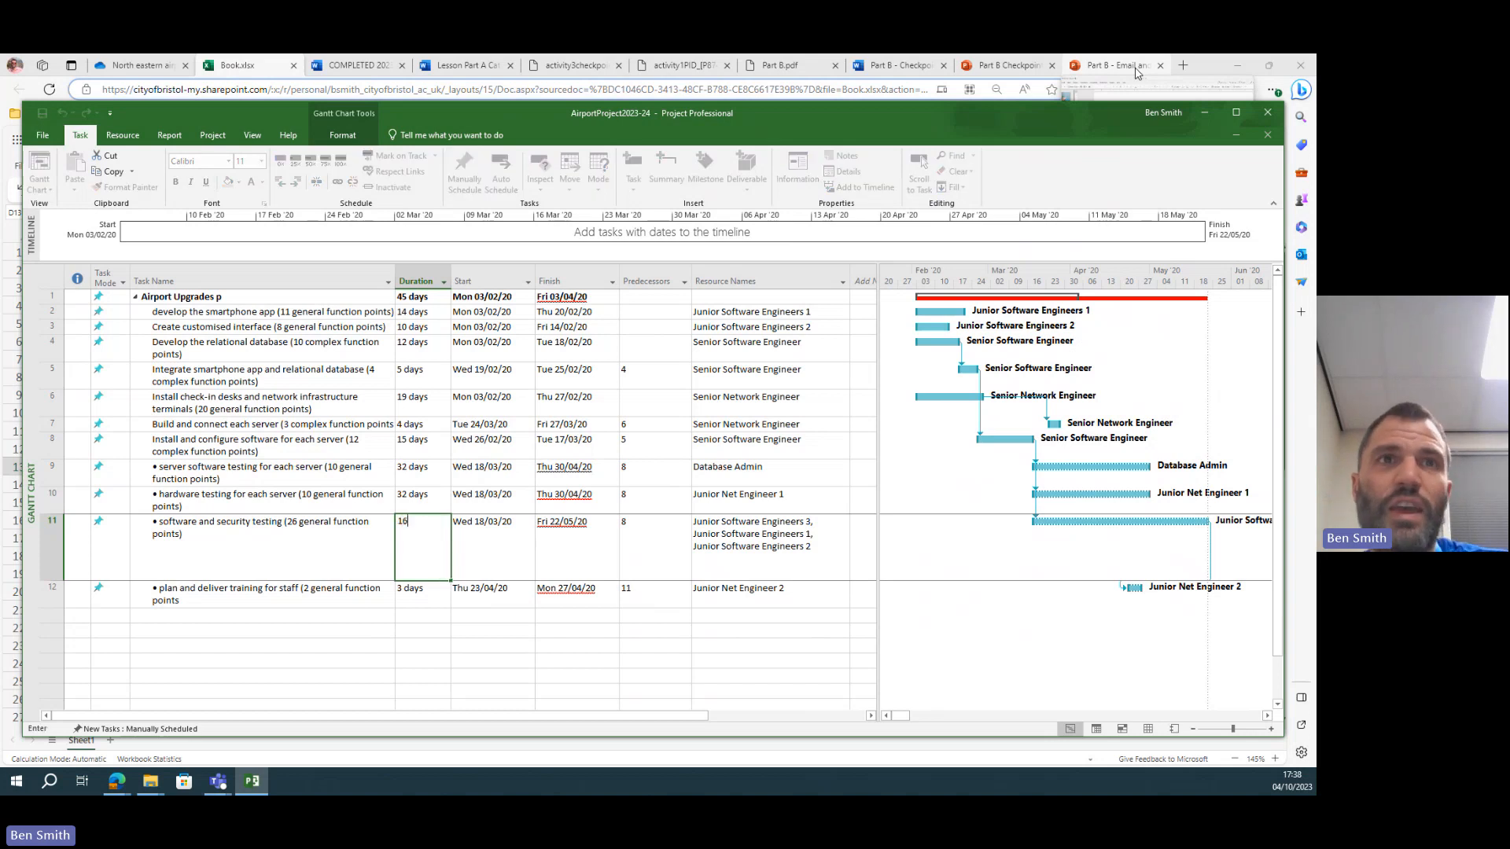
pyautogui.press('Return')
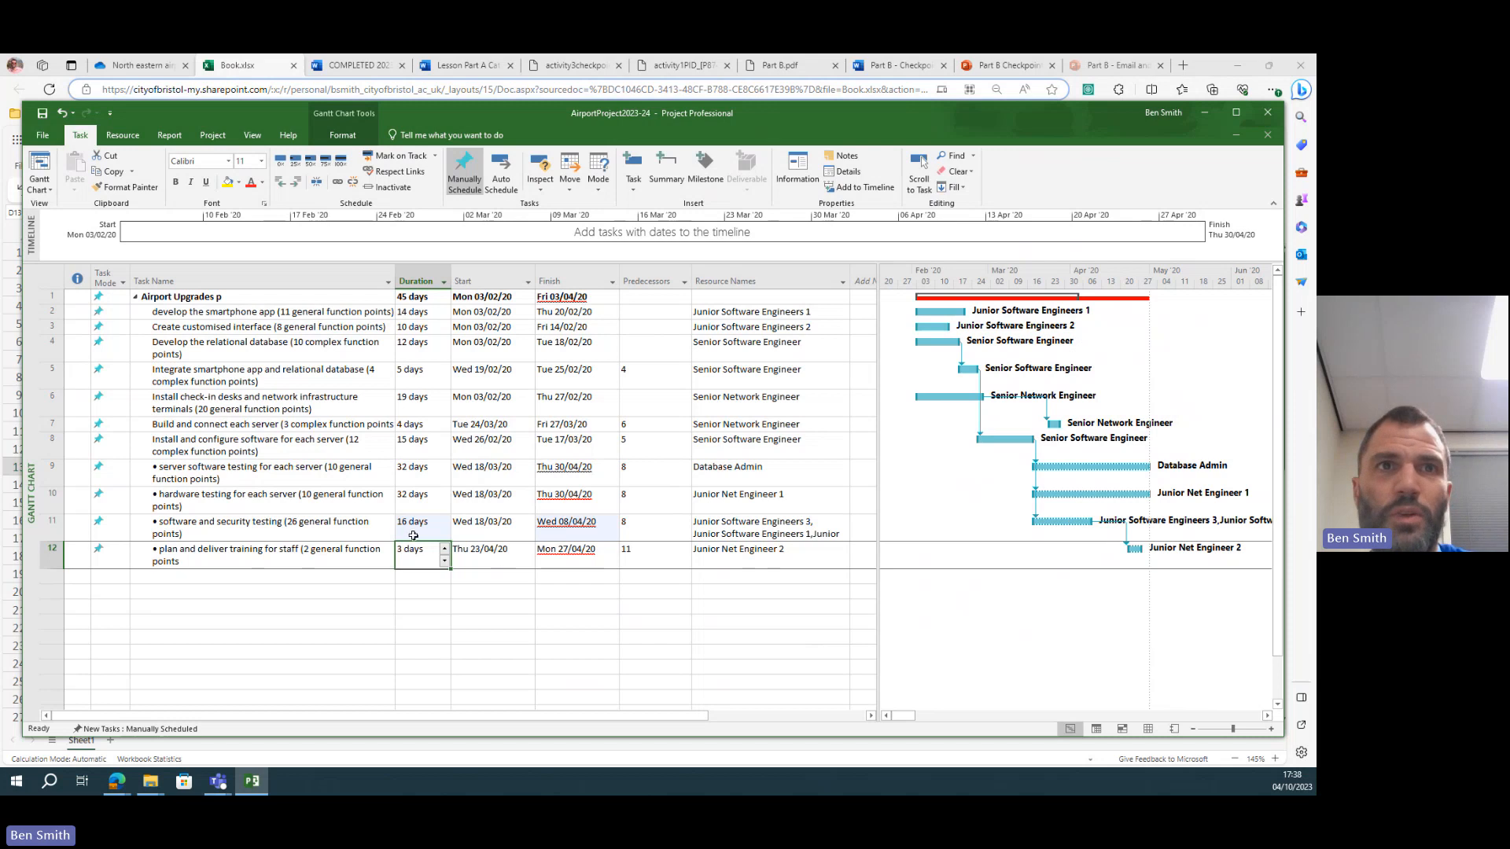
pyautogui.click(413, 526)
pyautogui.click(787, 531)
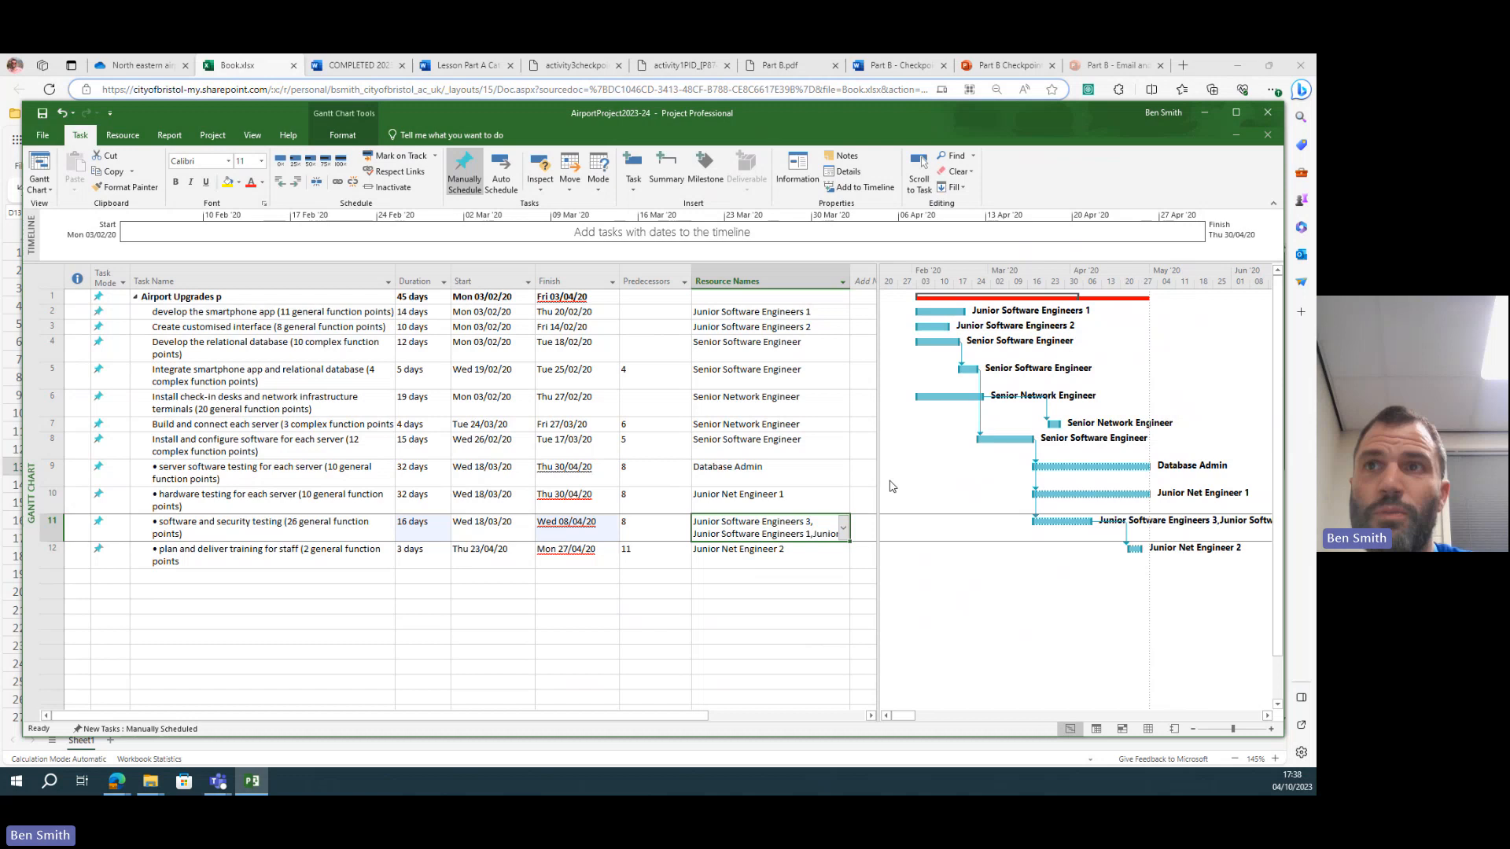
# - Assign Junior Net Engineers to hardware testing and compare with the staff training task's resources
pyautogui.click(755, 497)
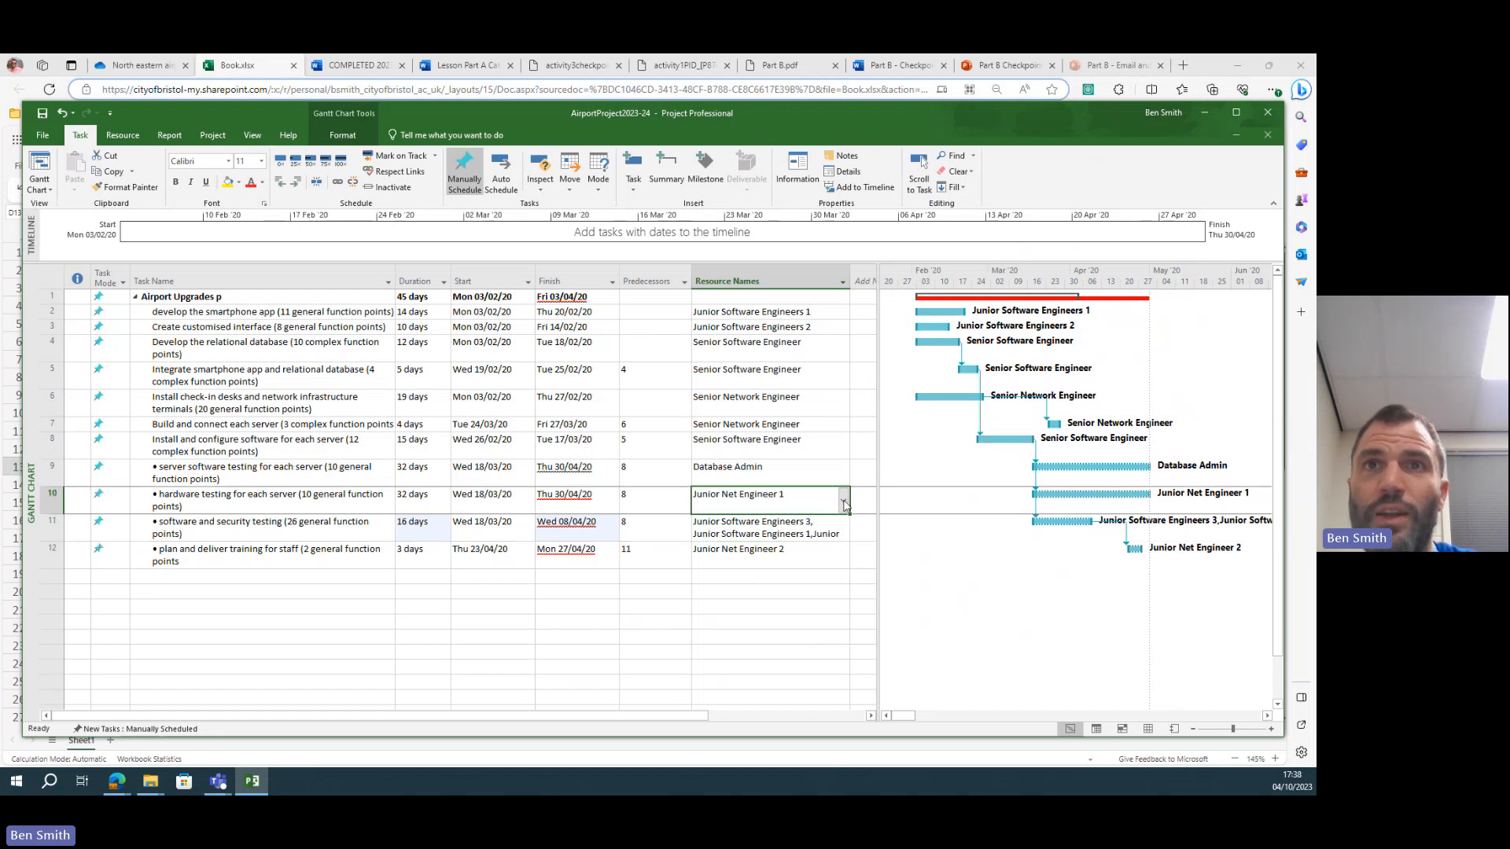
pyautogui.click(844, 505)
pyautogui.click(711, 545)
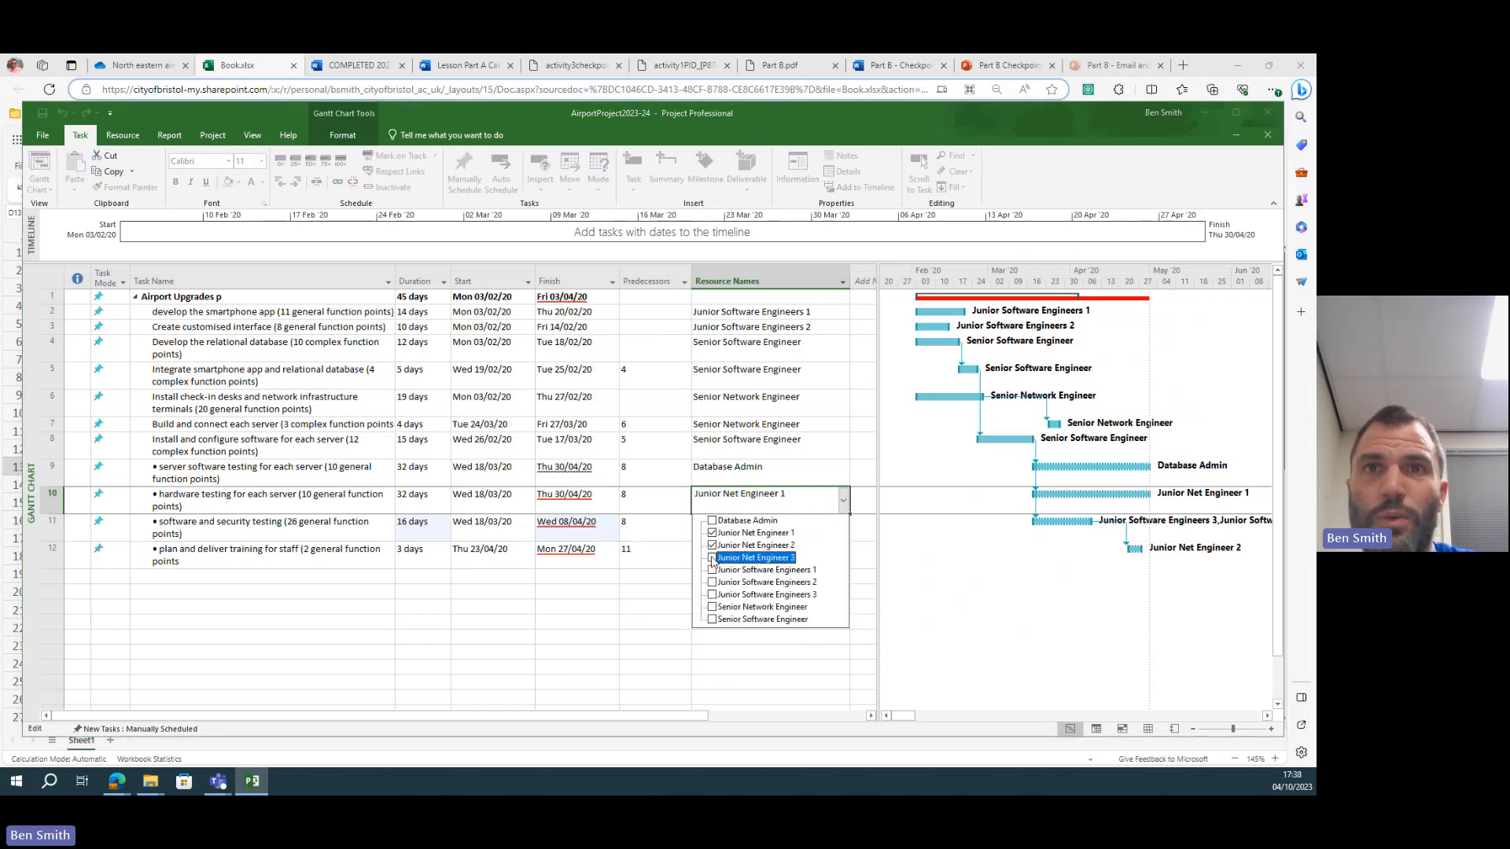
pyautogui.click(661, 596)
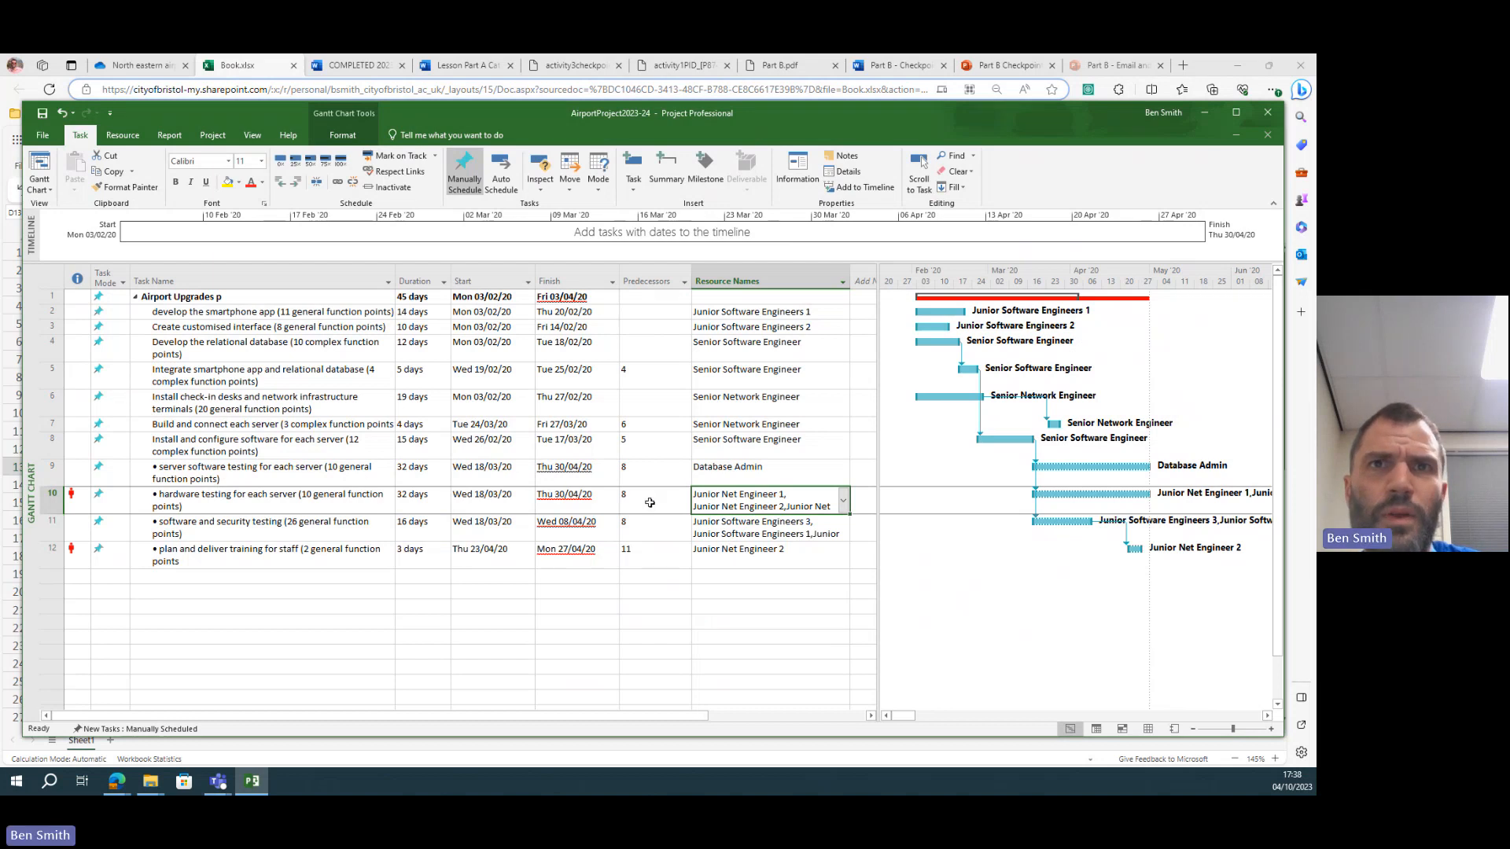
pyautogui.click(765, 552)
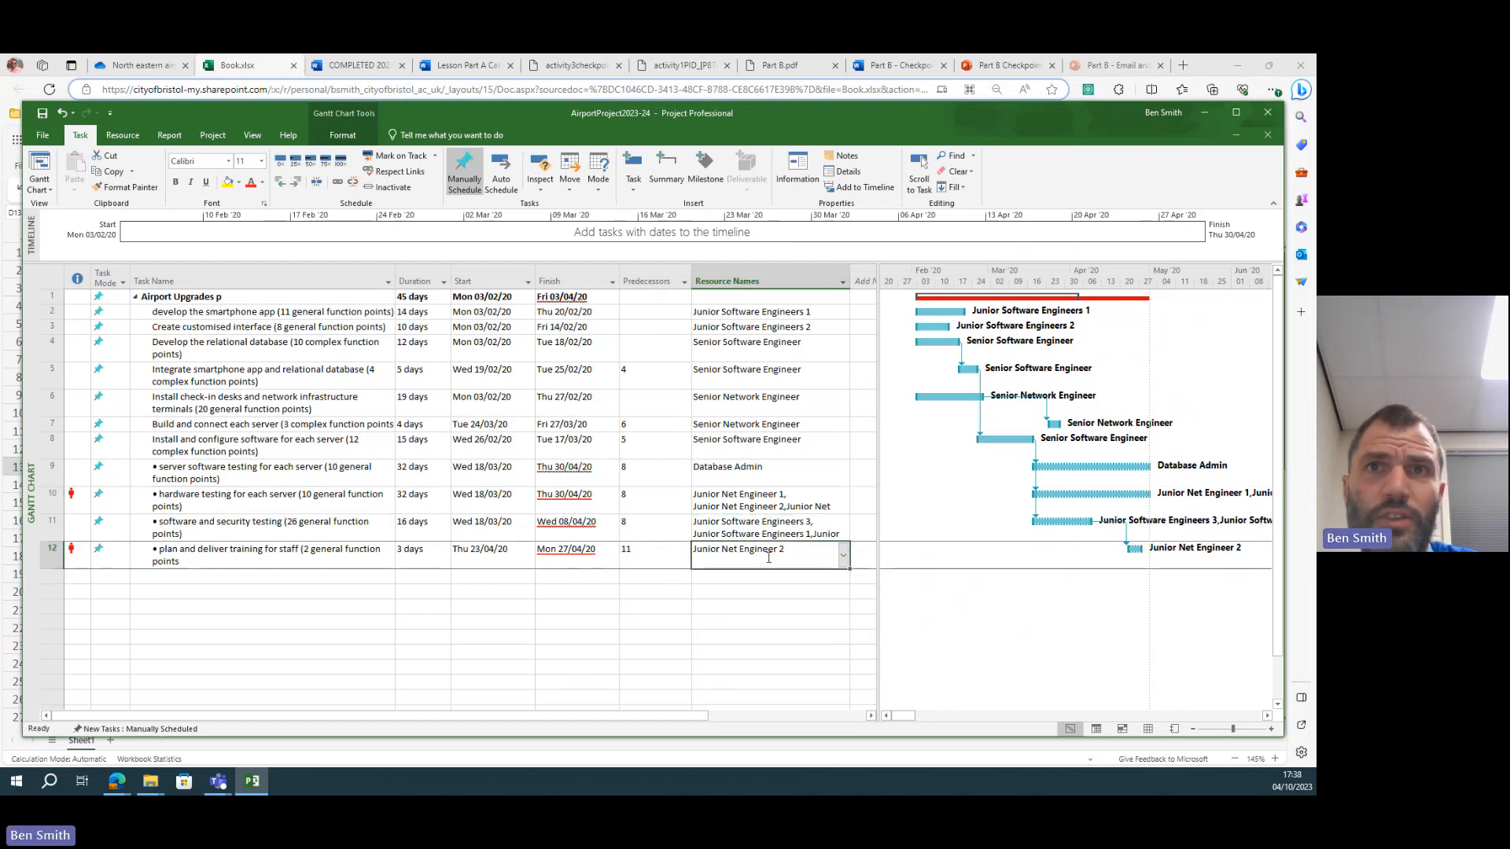
pyautogui.click(802, 500)
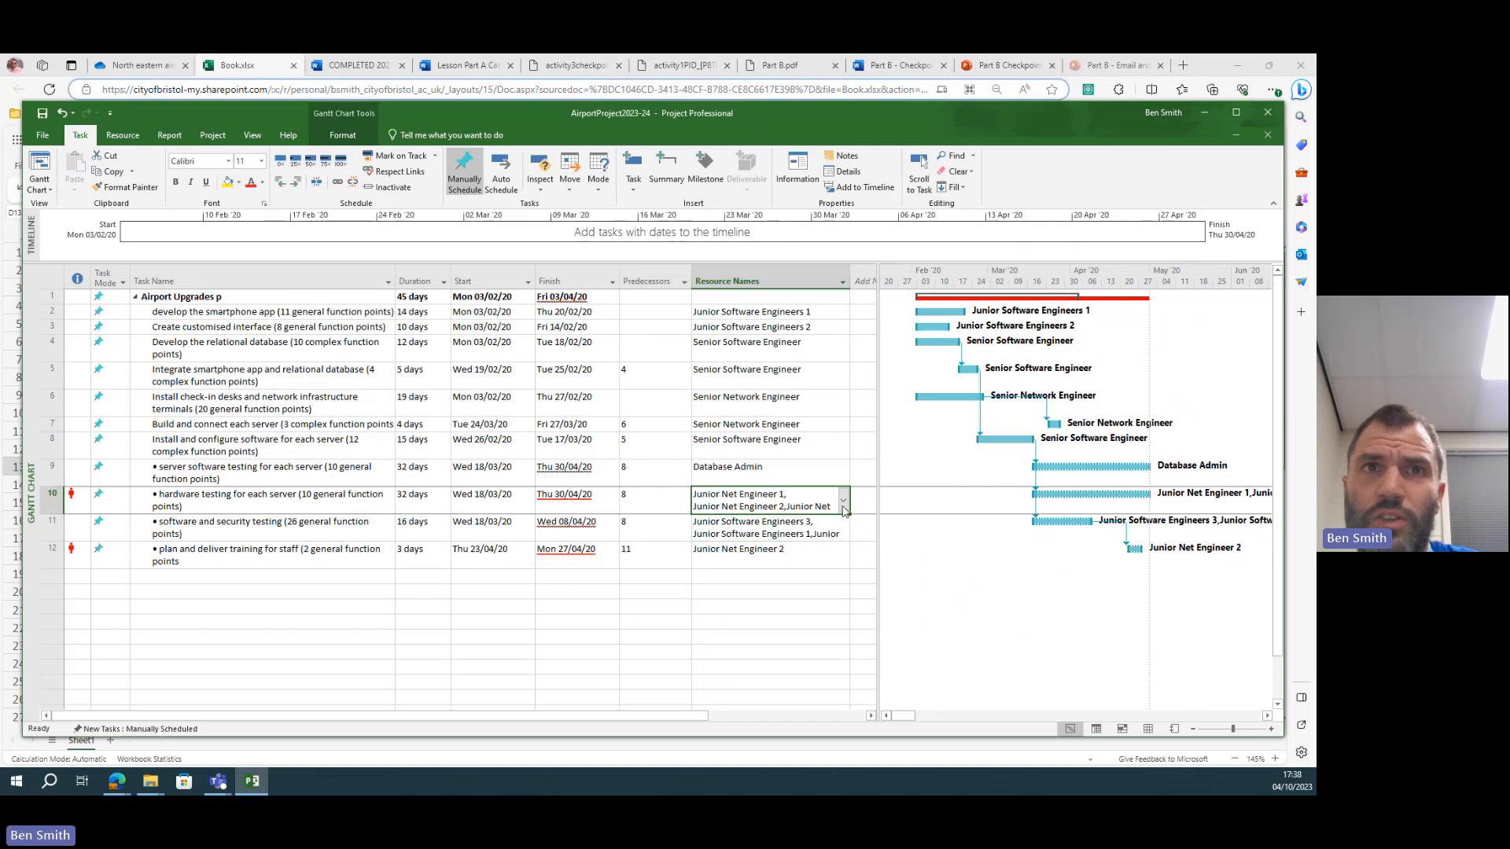
pyautogui.click(814, 552)
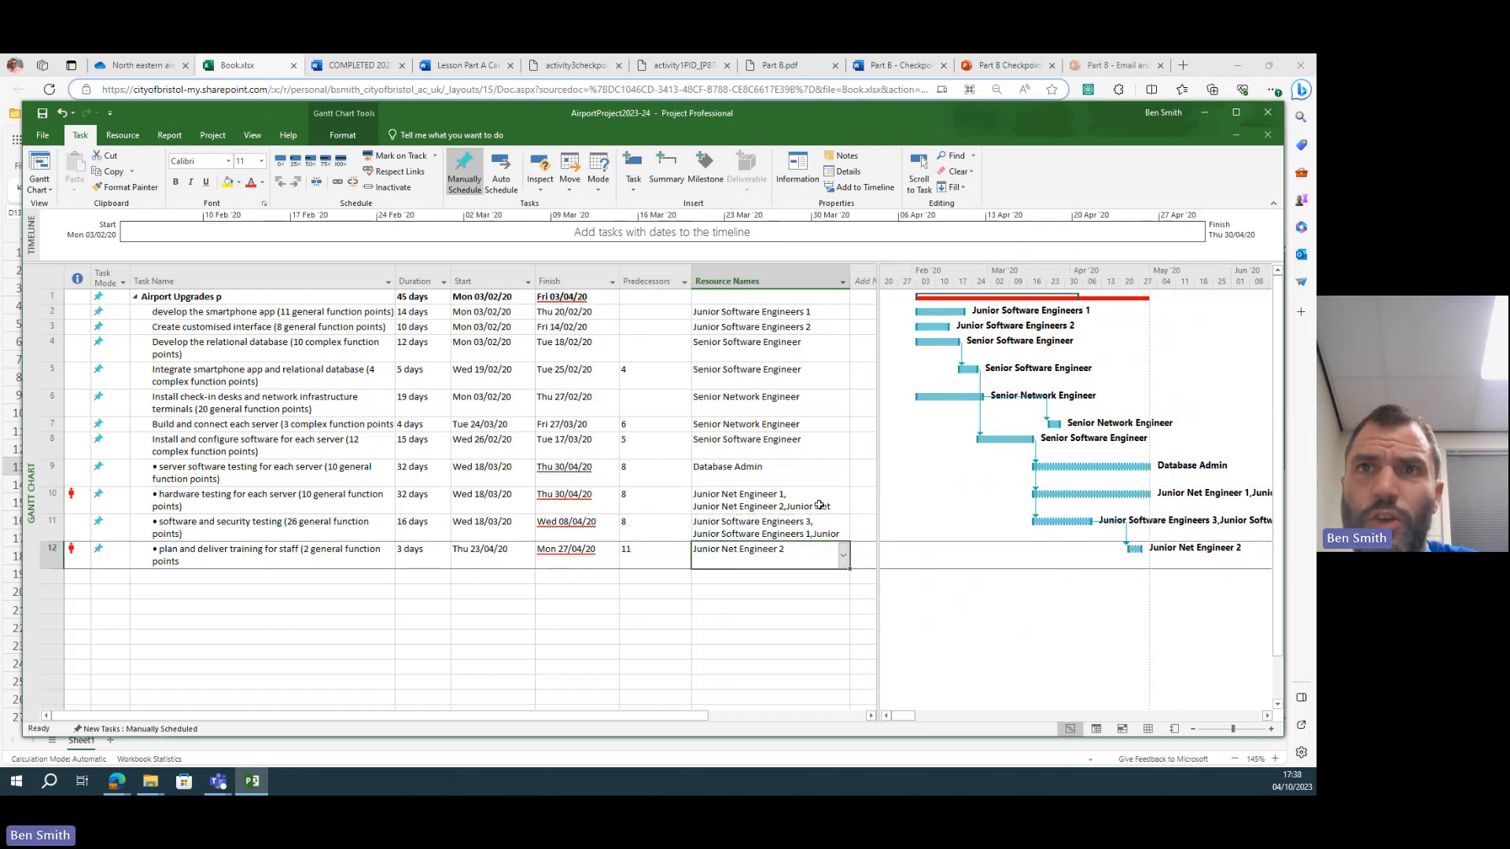
pyautogui.click(823, 505)
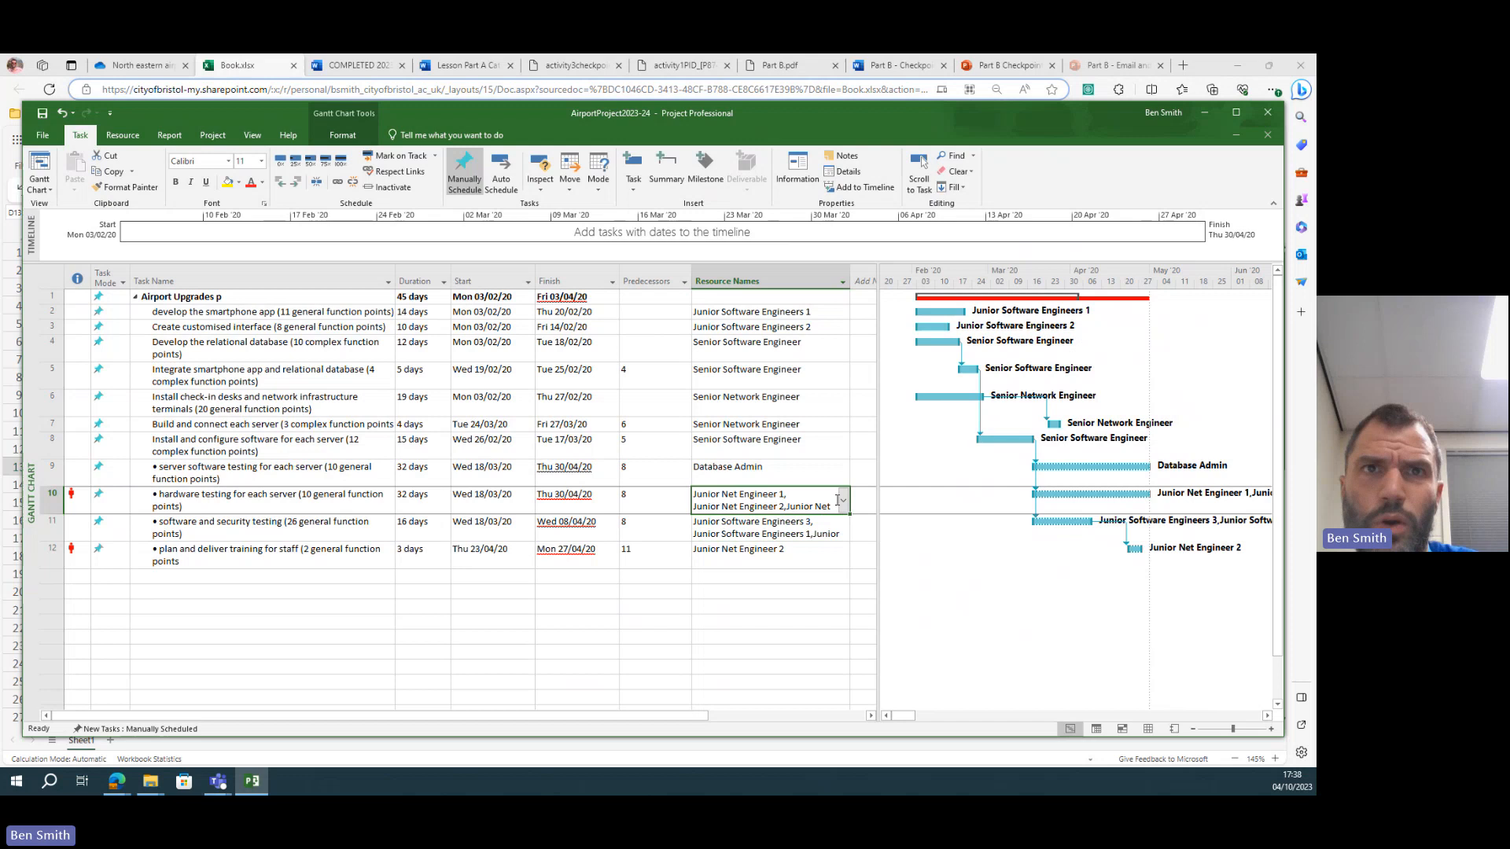
pyautogui.click(767, 554)
pyautogui.click(655, 553)
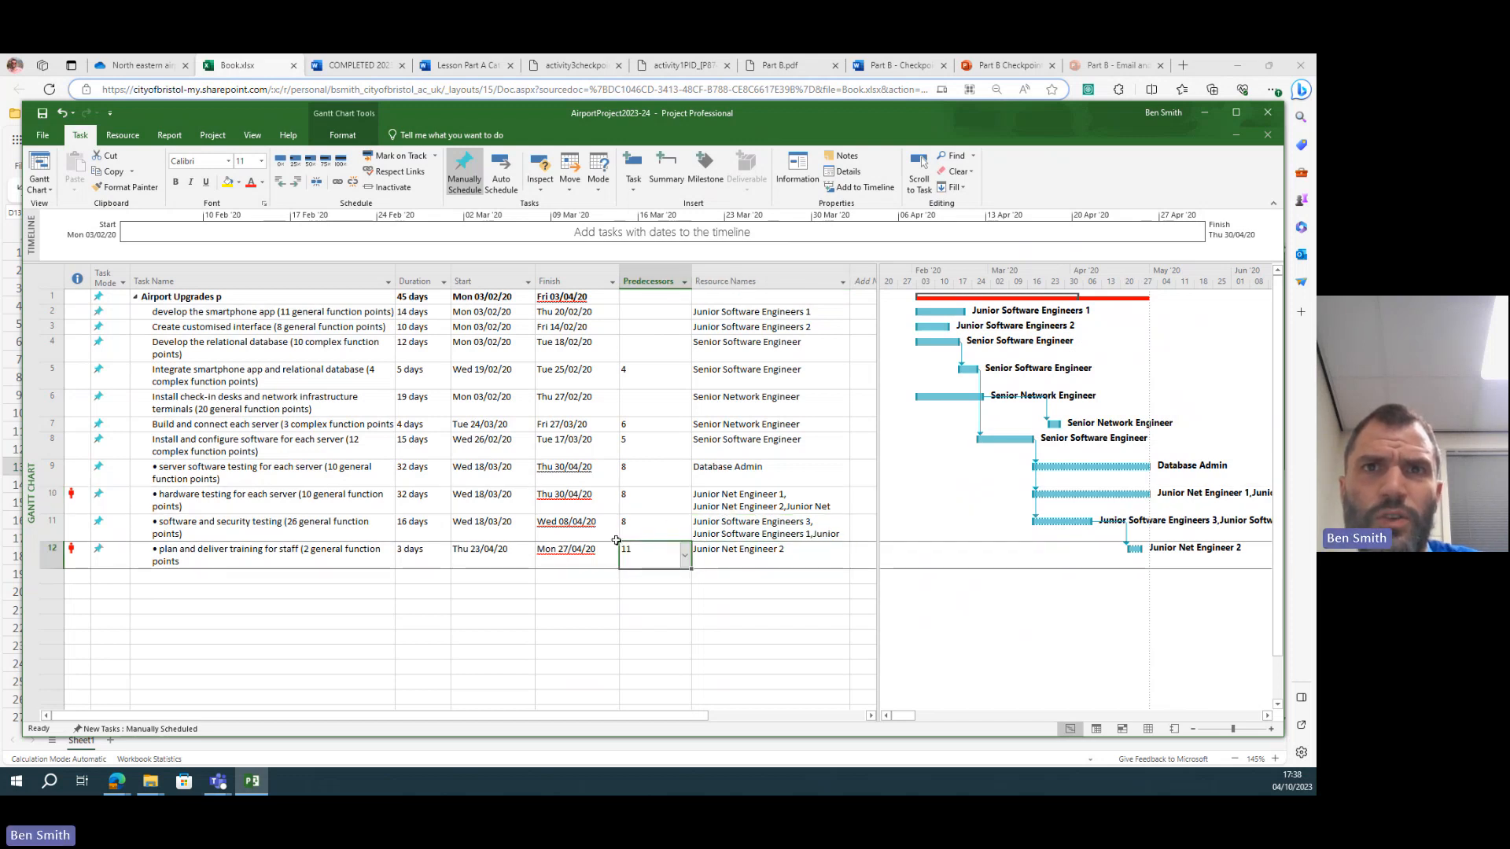
# - Shorten hardware testing from 32 to 10 days, finishing 31/03/20, and review server testing's Database Admin
pyautogui.click(572, 493)
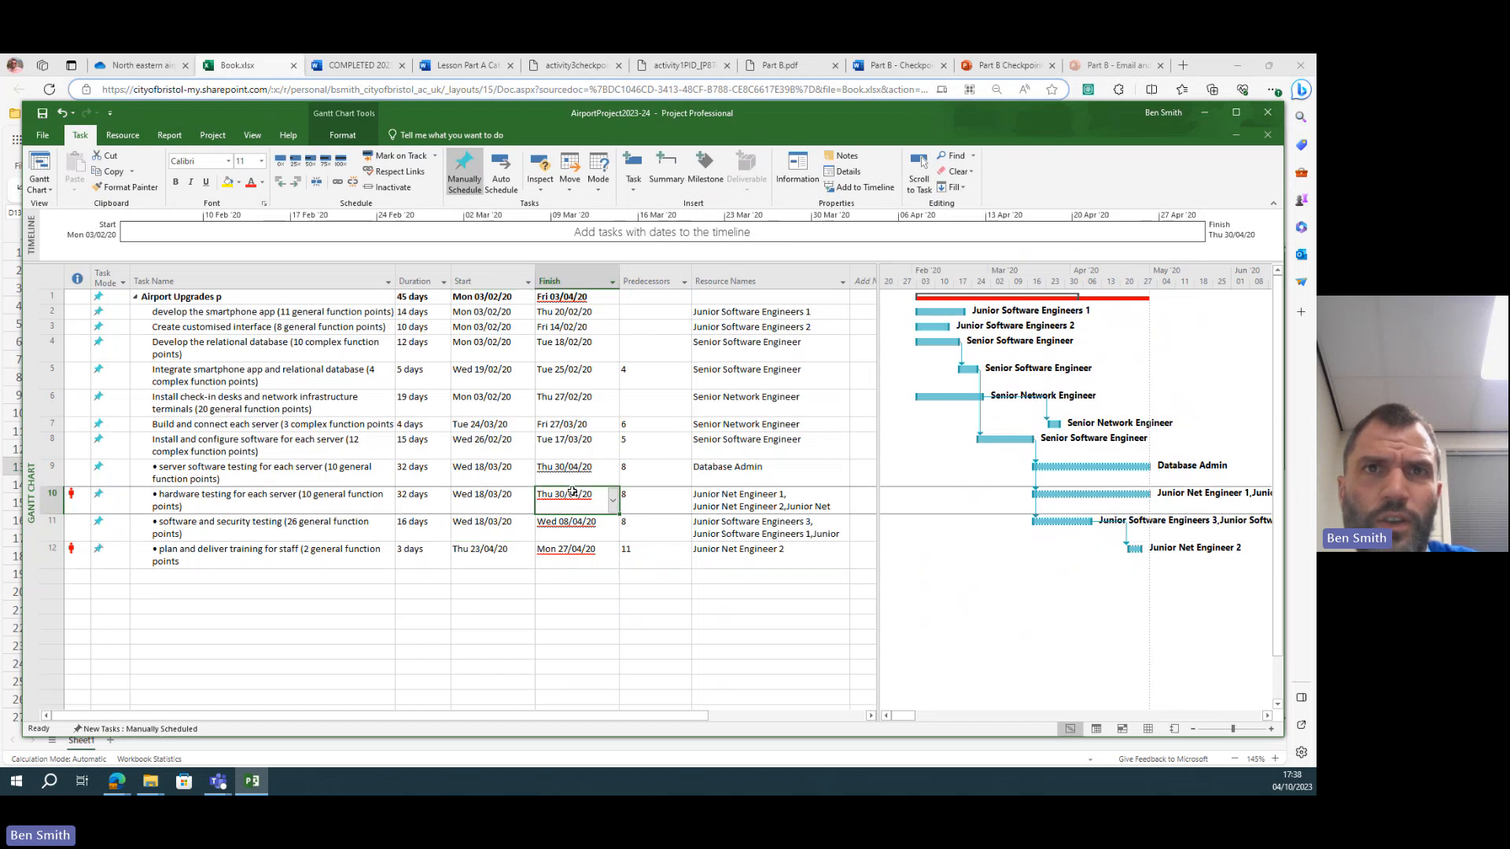
pyautogui.click(414, 496)
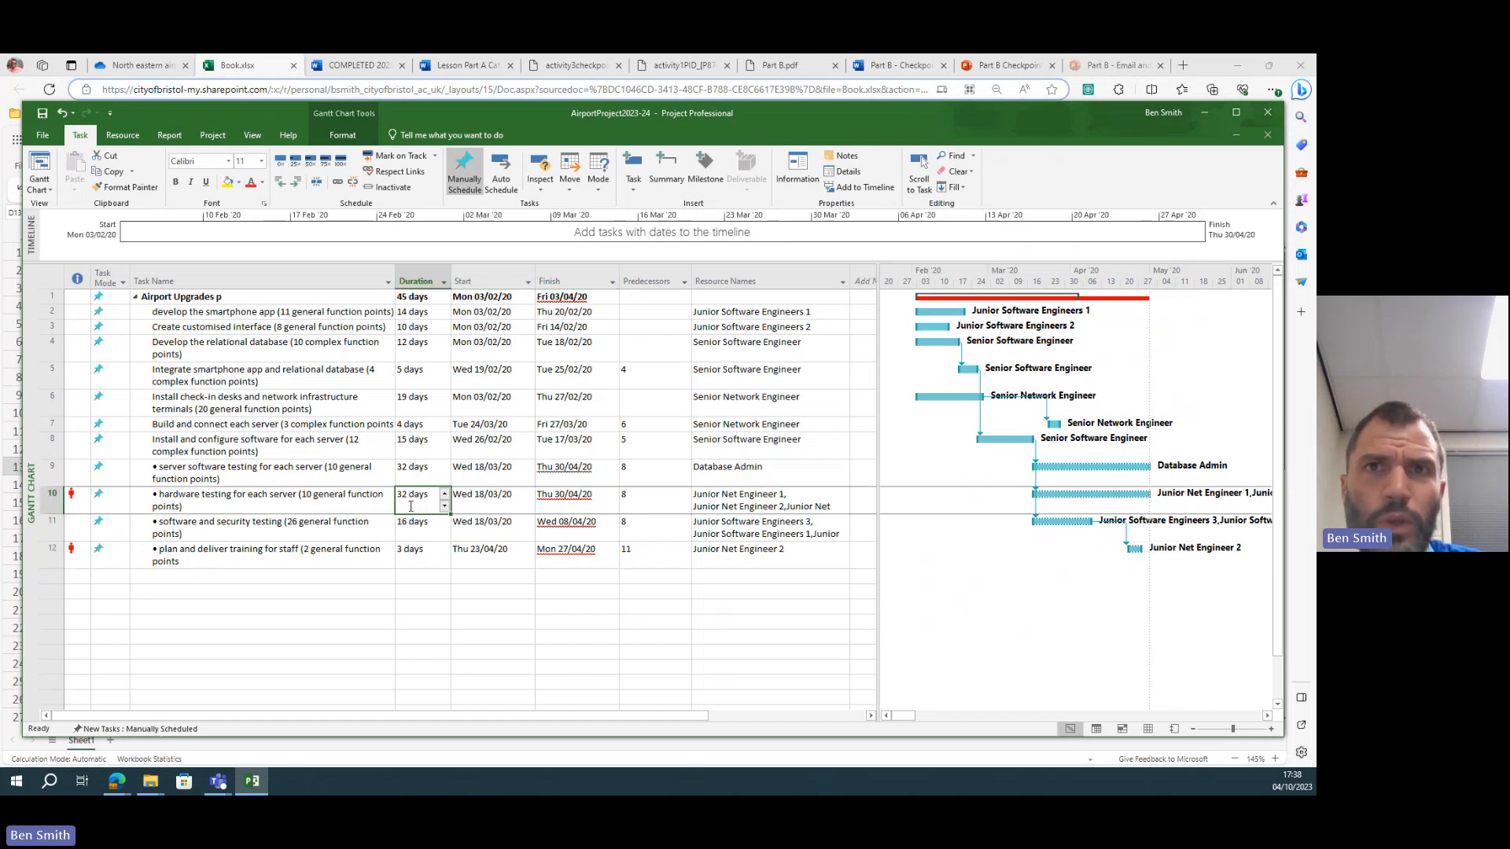
pyautogui.doubleClick(412, 496)
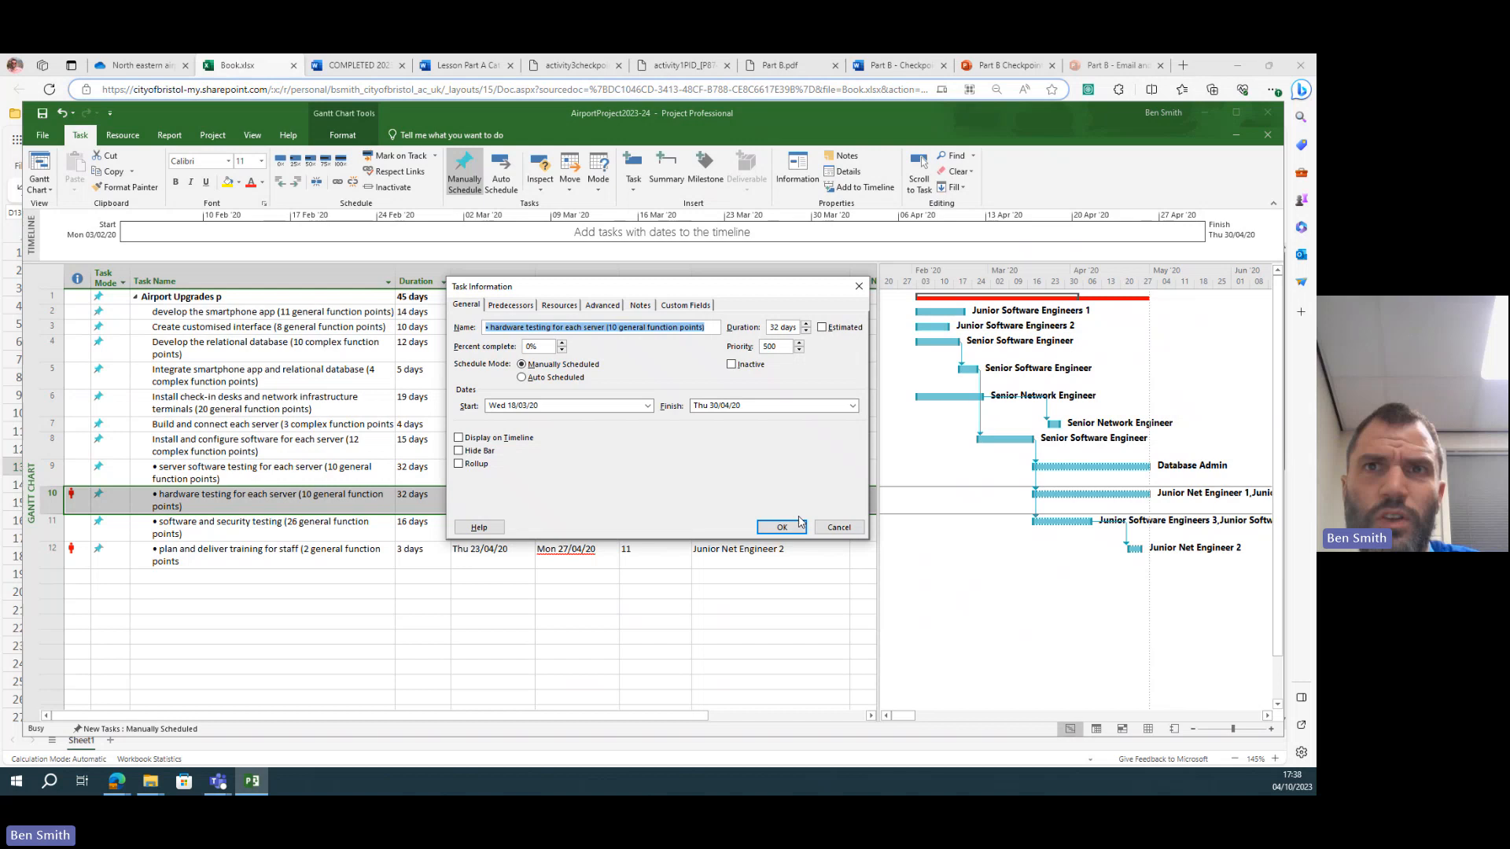
pyautogui.click(839, 528)
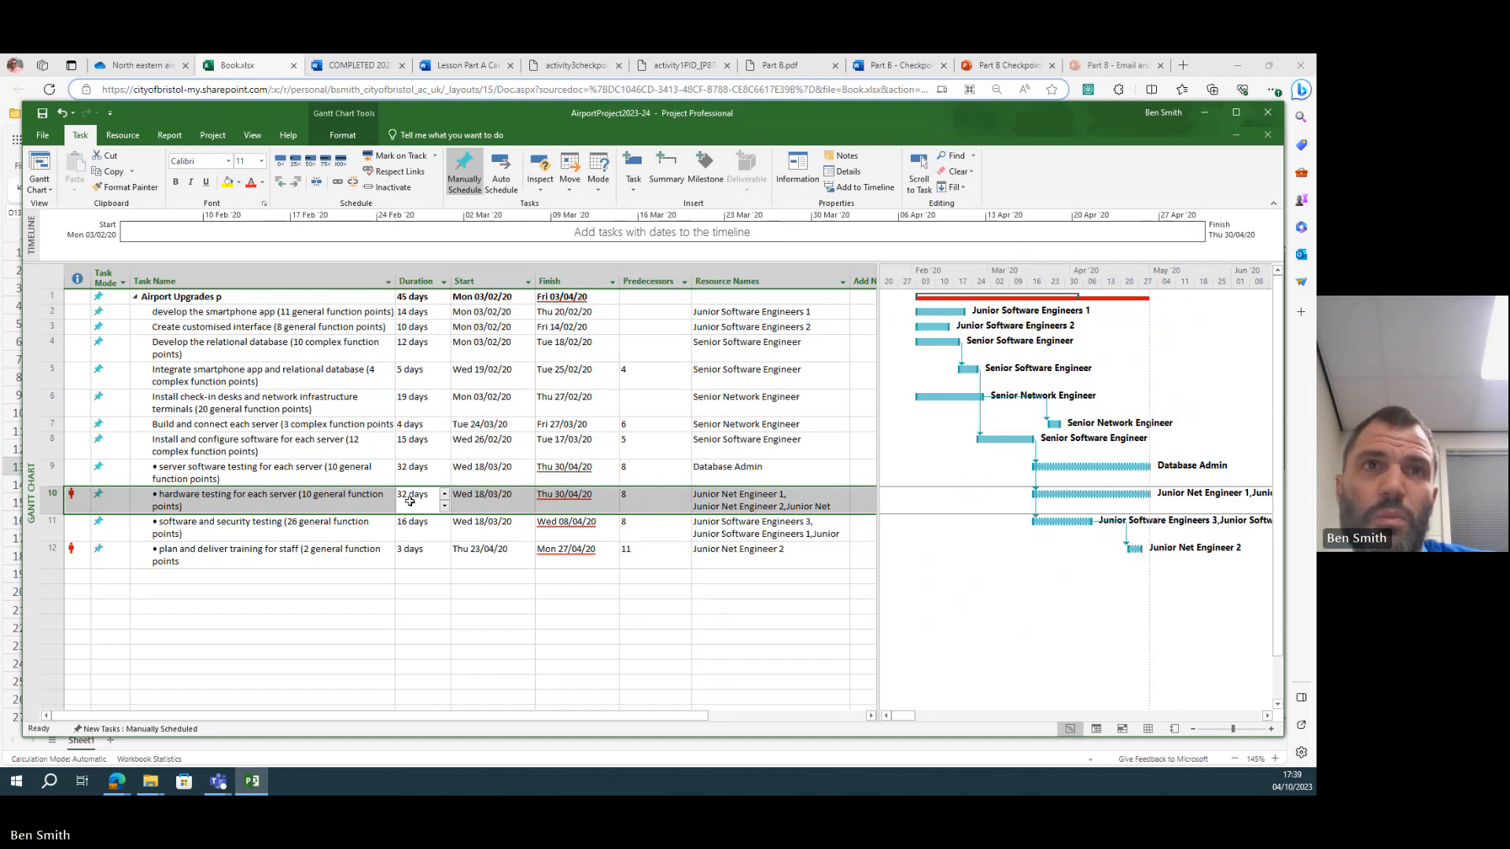
pyautogui.click(412, 500)
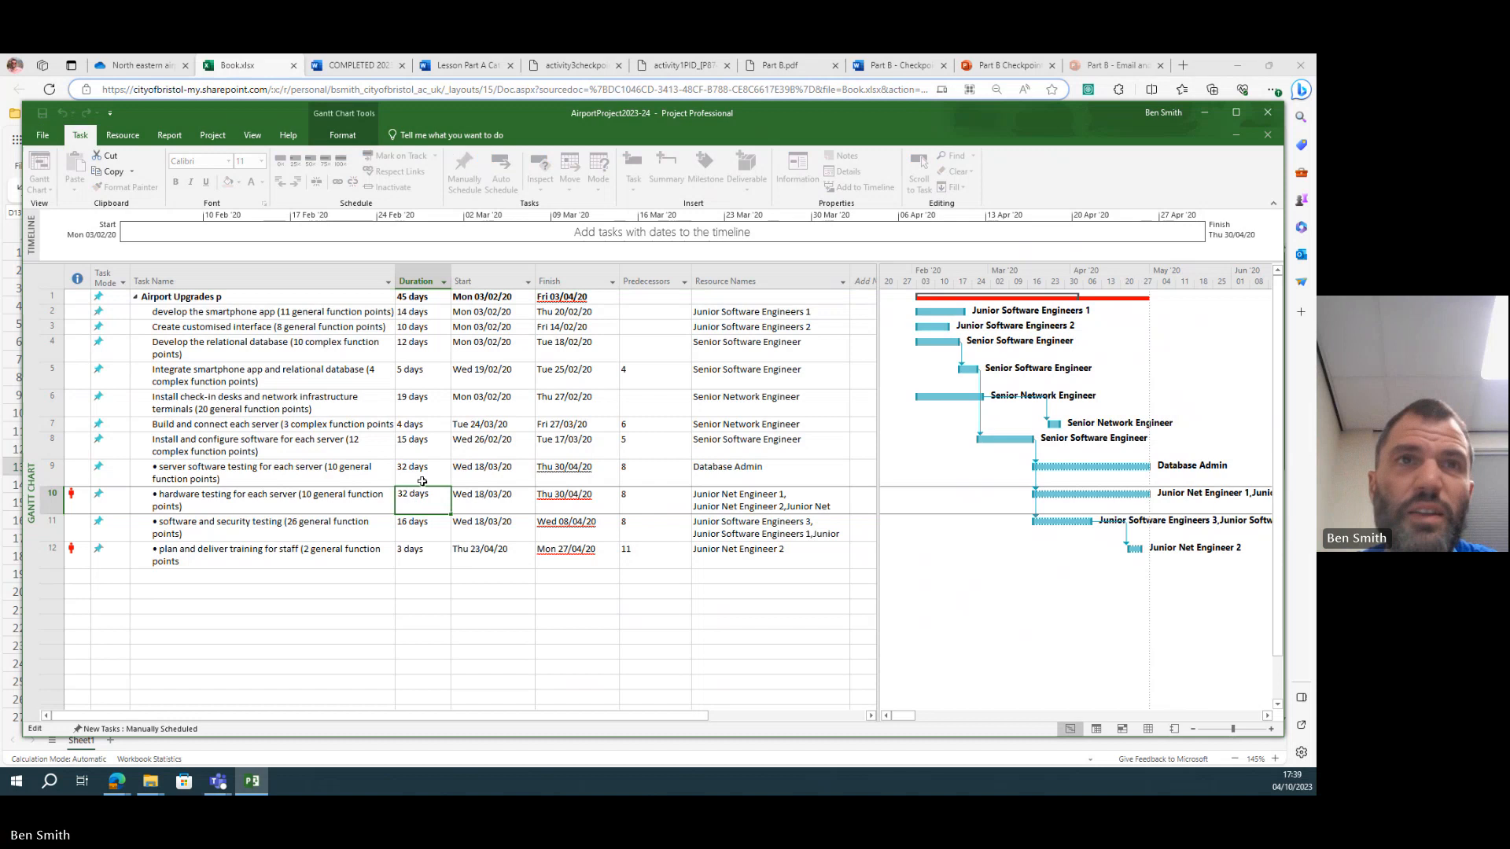
pyautogui.press('BackSpace')
pyautogui.press('BackSpace')
pyautogui.write('10')
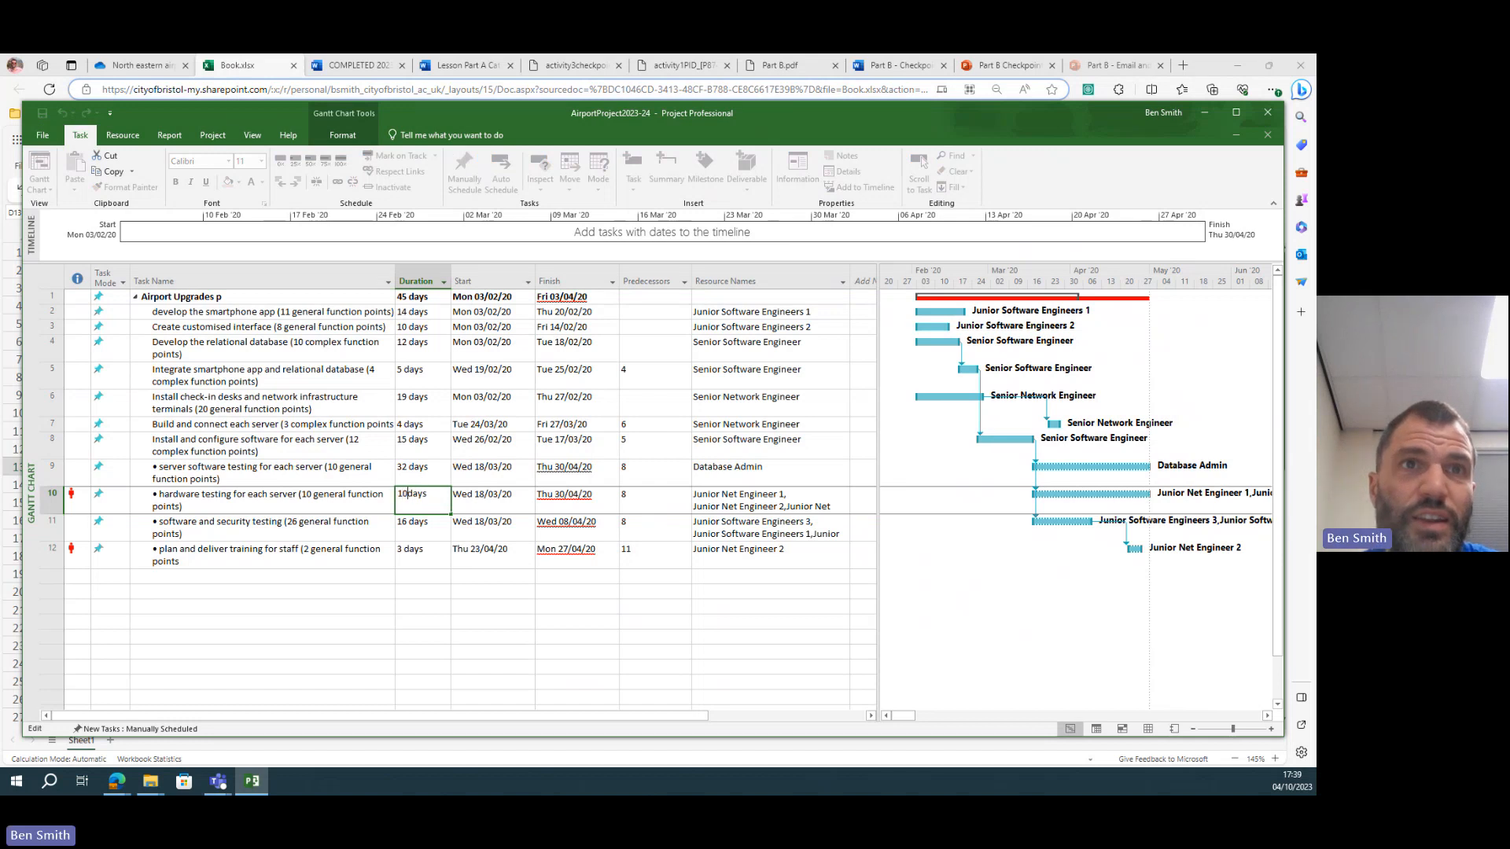
pyautogui.press('Return')
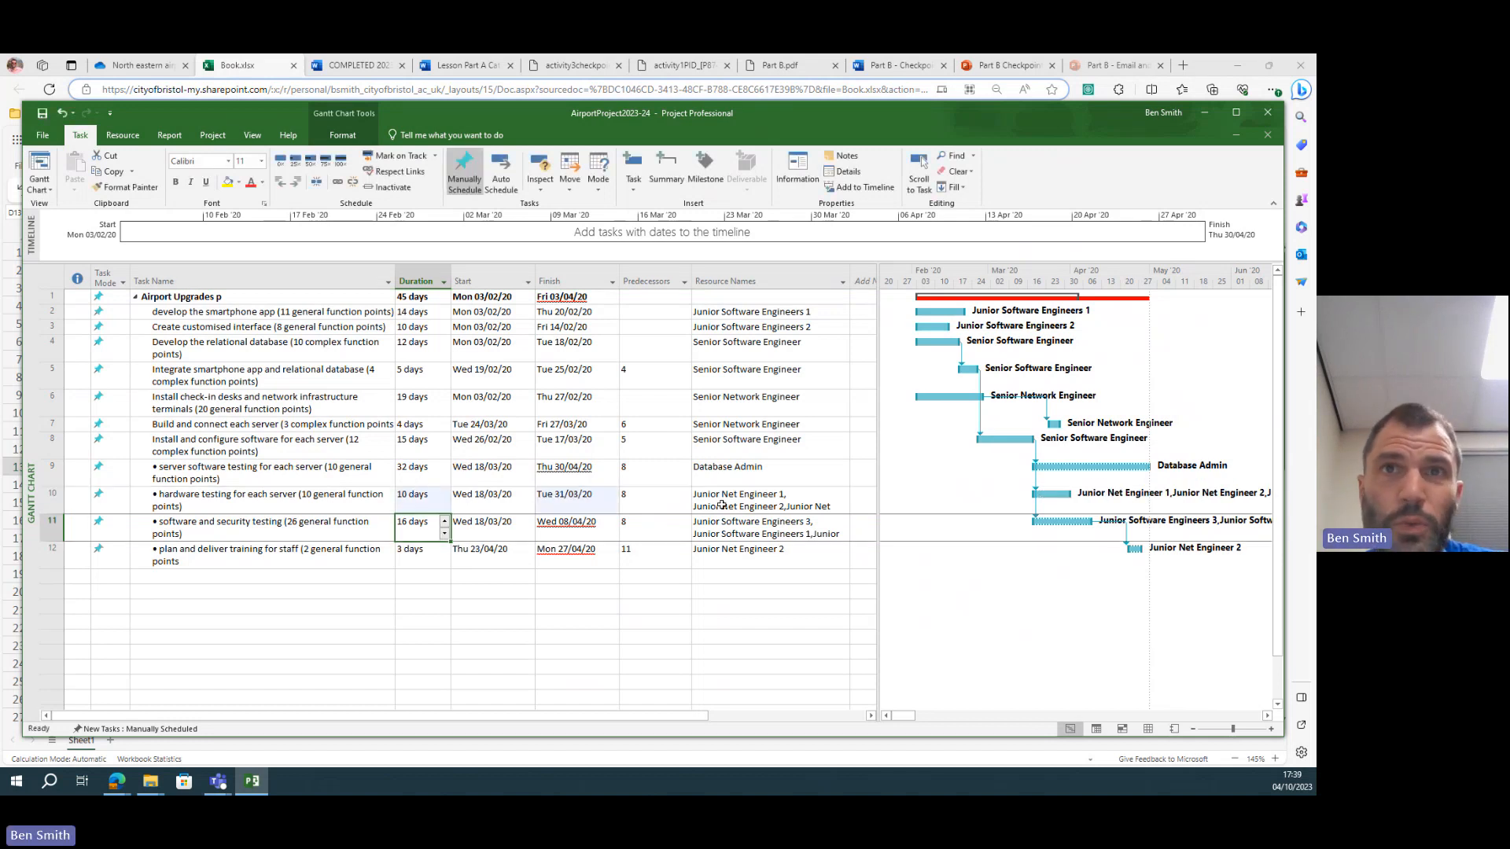
pyautogui.click(751, 507)
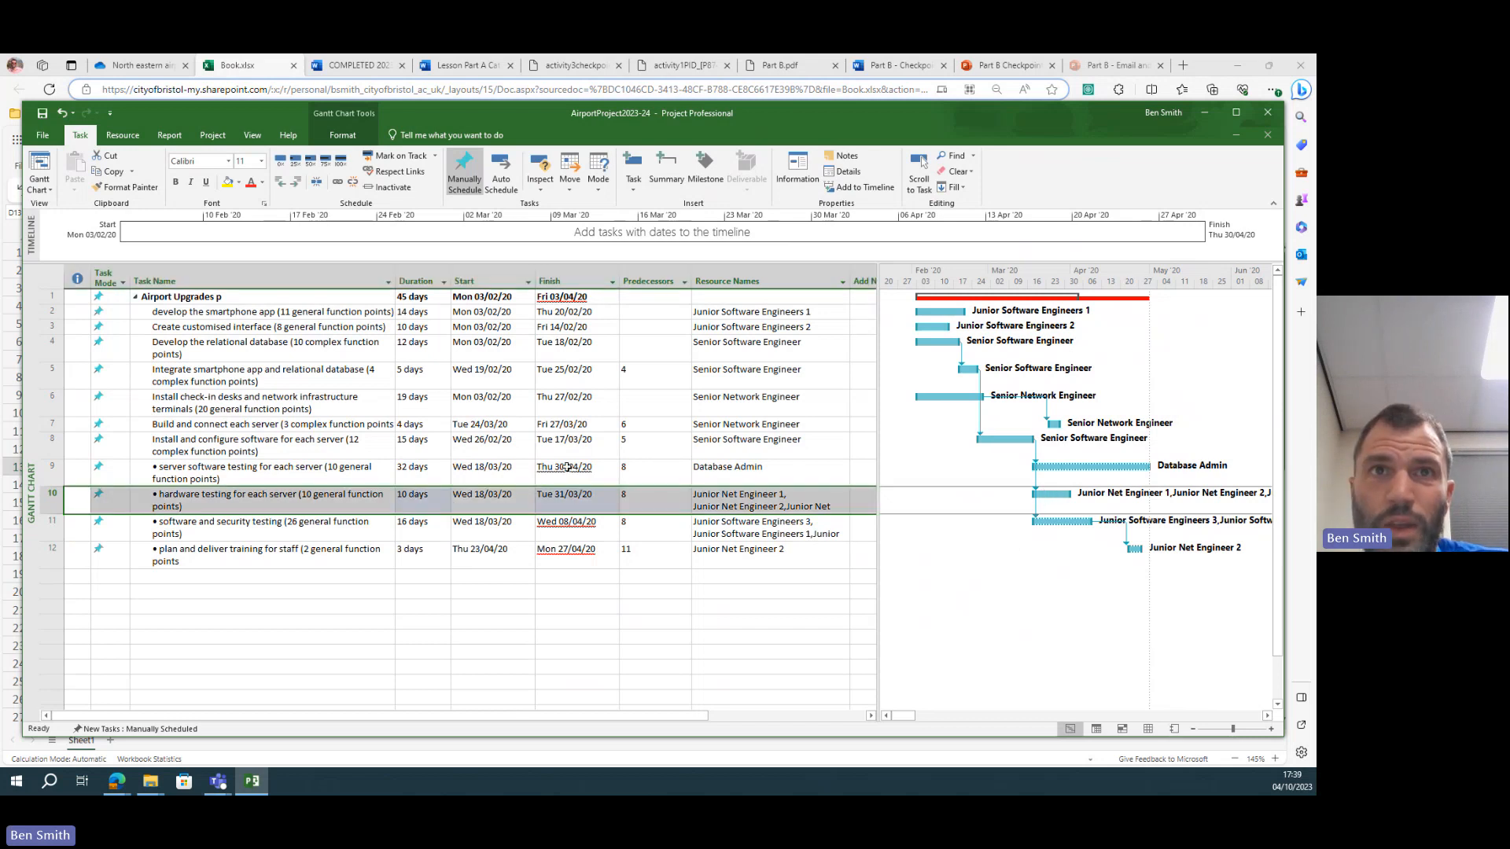
pyautogui.click(482, 468)
pyautogui.click(418, 468)
pyautogui.click(766, 469)
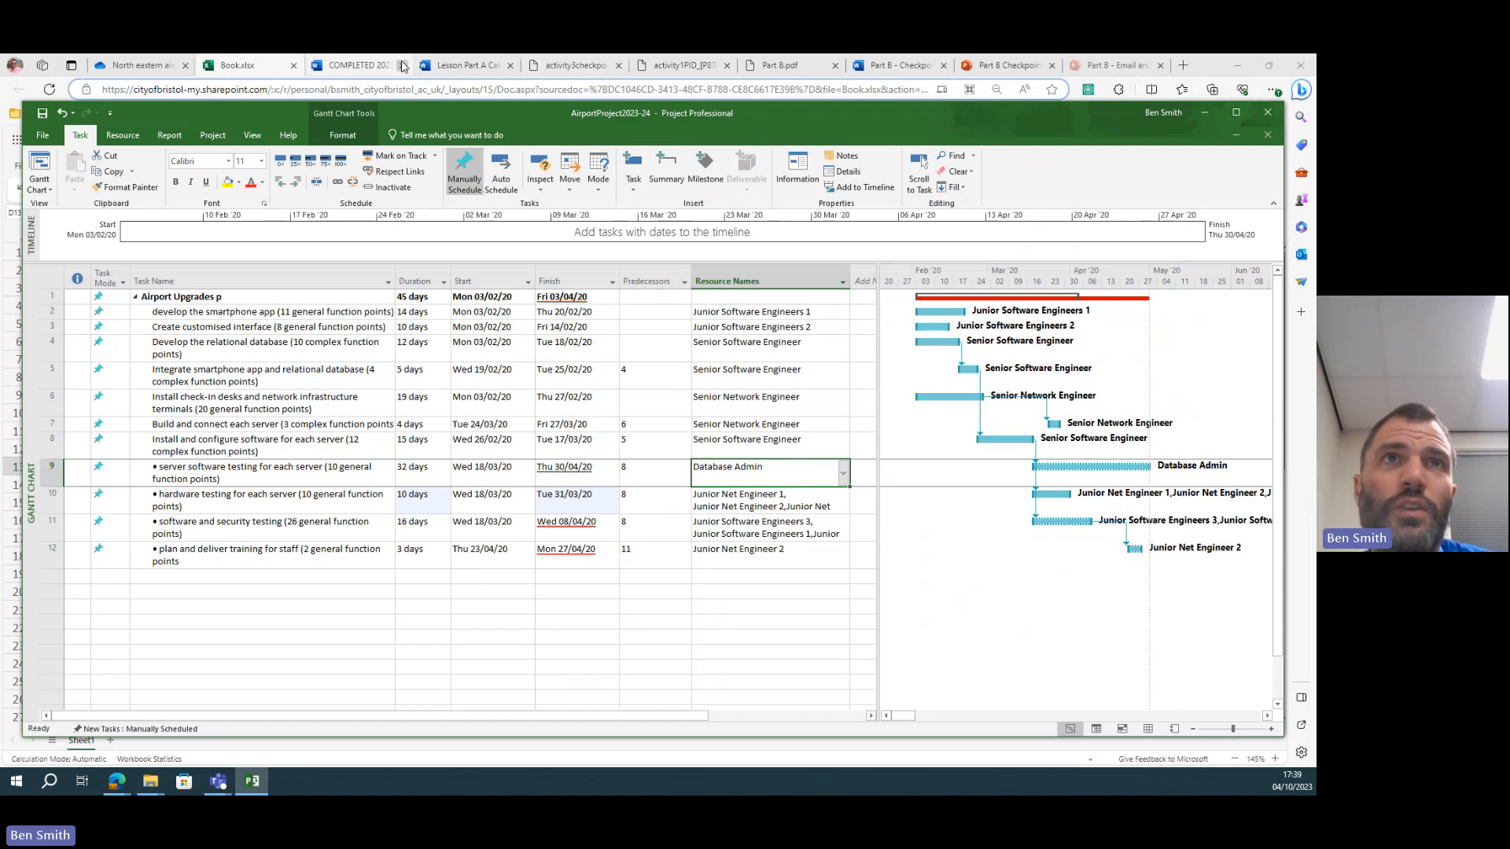
# - Bring up the Part A brief and cross-check the hardware and software testing resources in the schedule
pyautogui.click(666, 64)
pyautogui.click(577, 64)
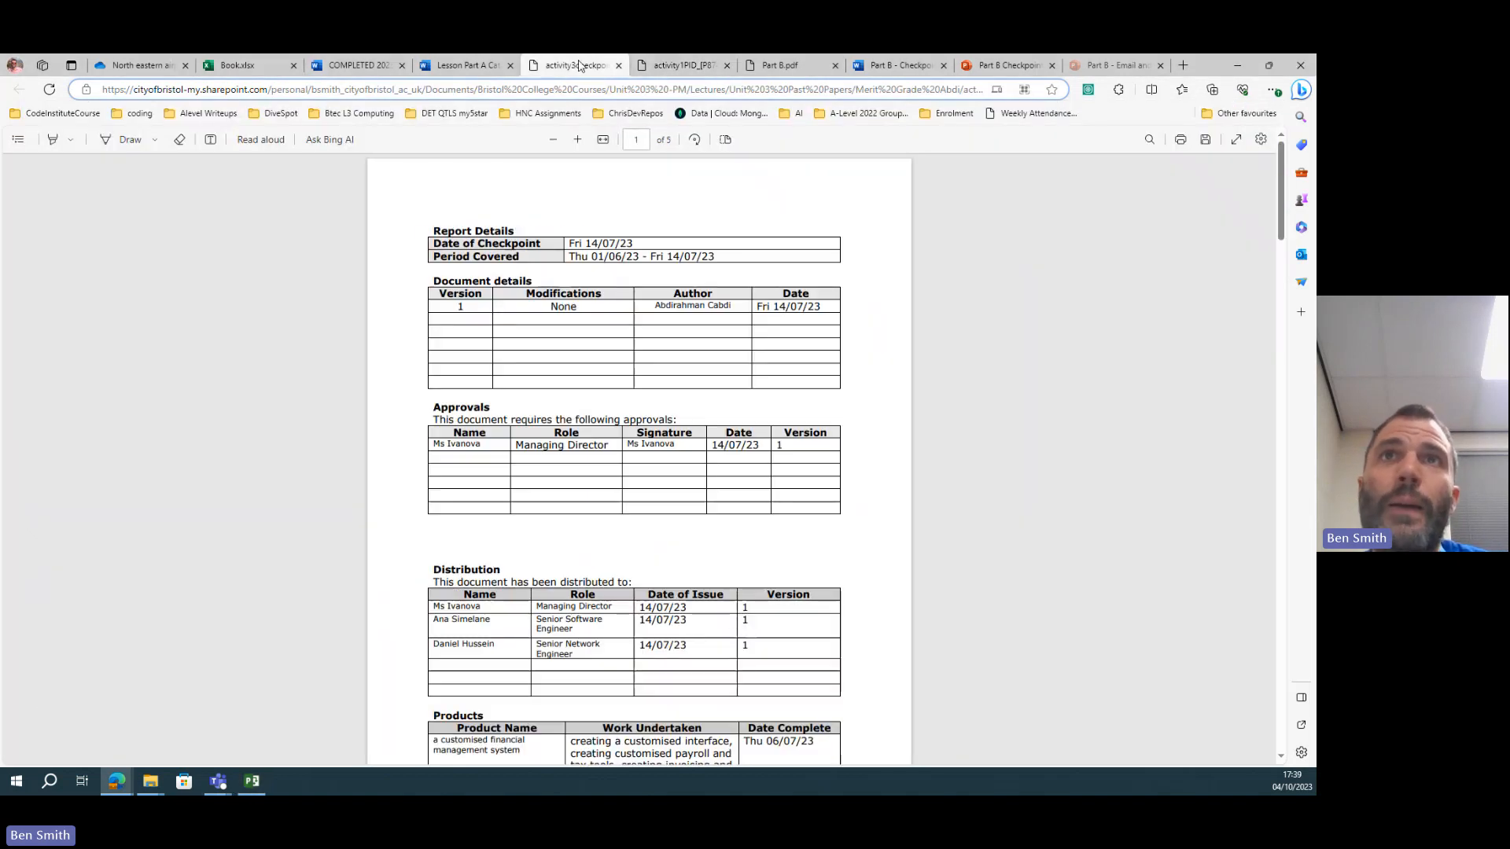
pyautogui.click(779, 64)
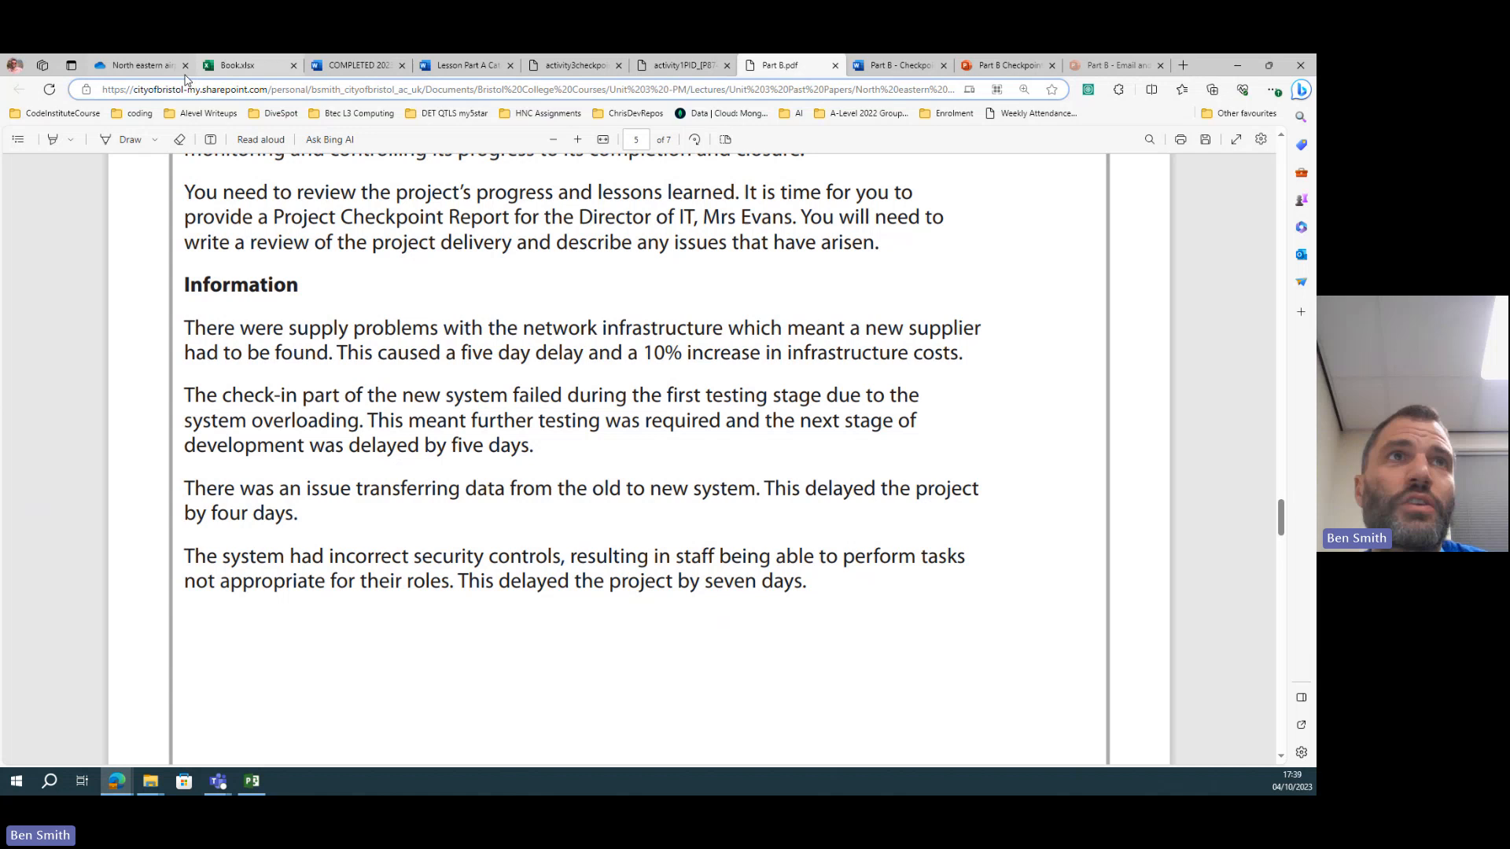
pyautogui.click(139, 65)
pyautogui.scroll(6, 436, 405)
pyautogui.scroll(6, 435, 404)
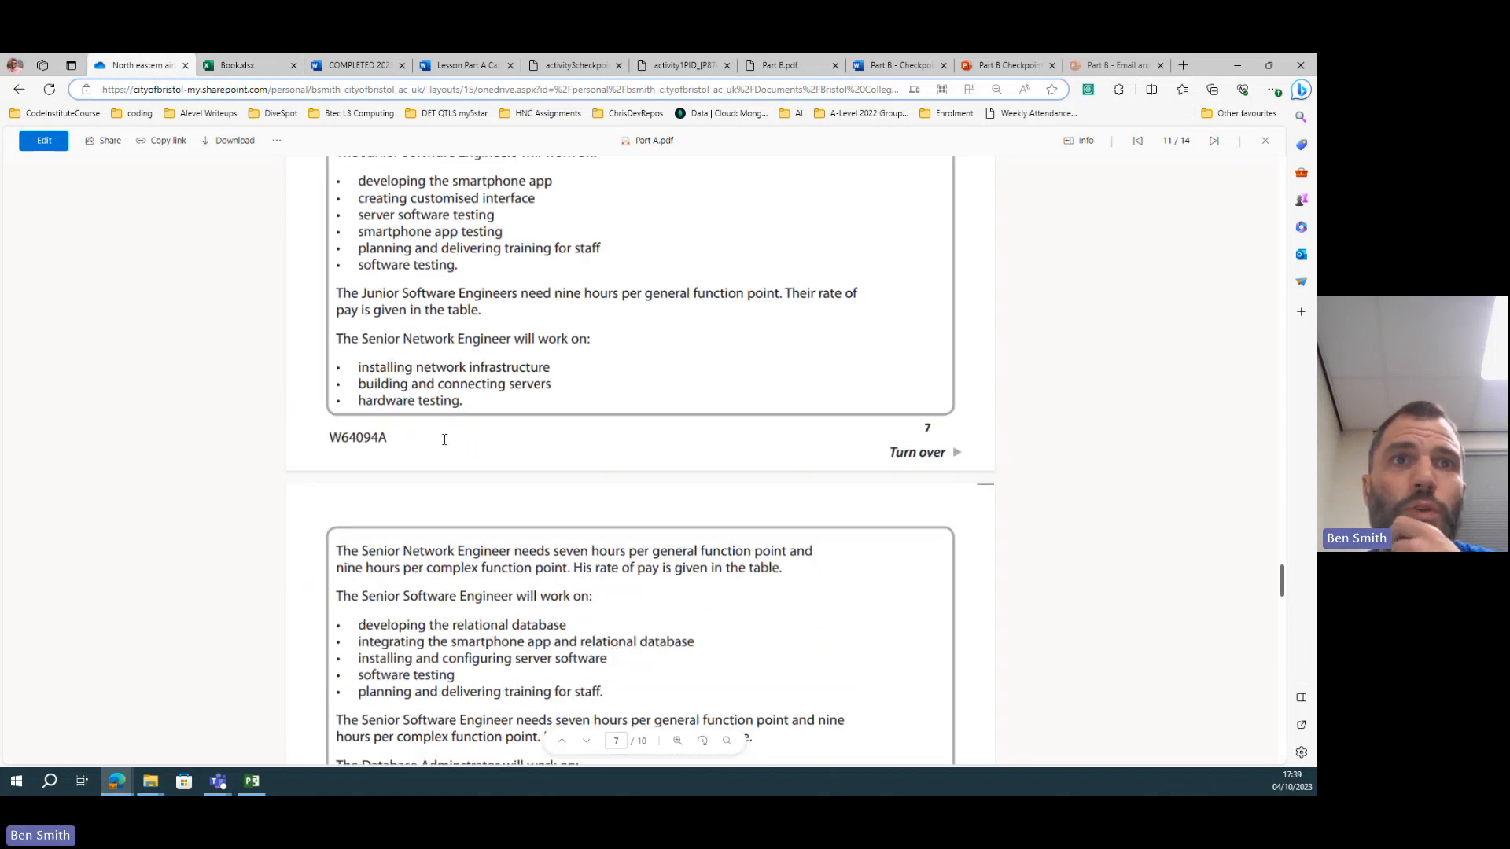
pyautogui.scroll(3, 436, 469)
pyautogui.scroll(3, 435, 470)
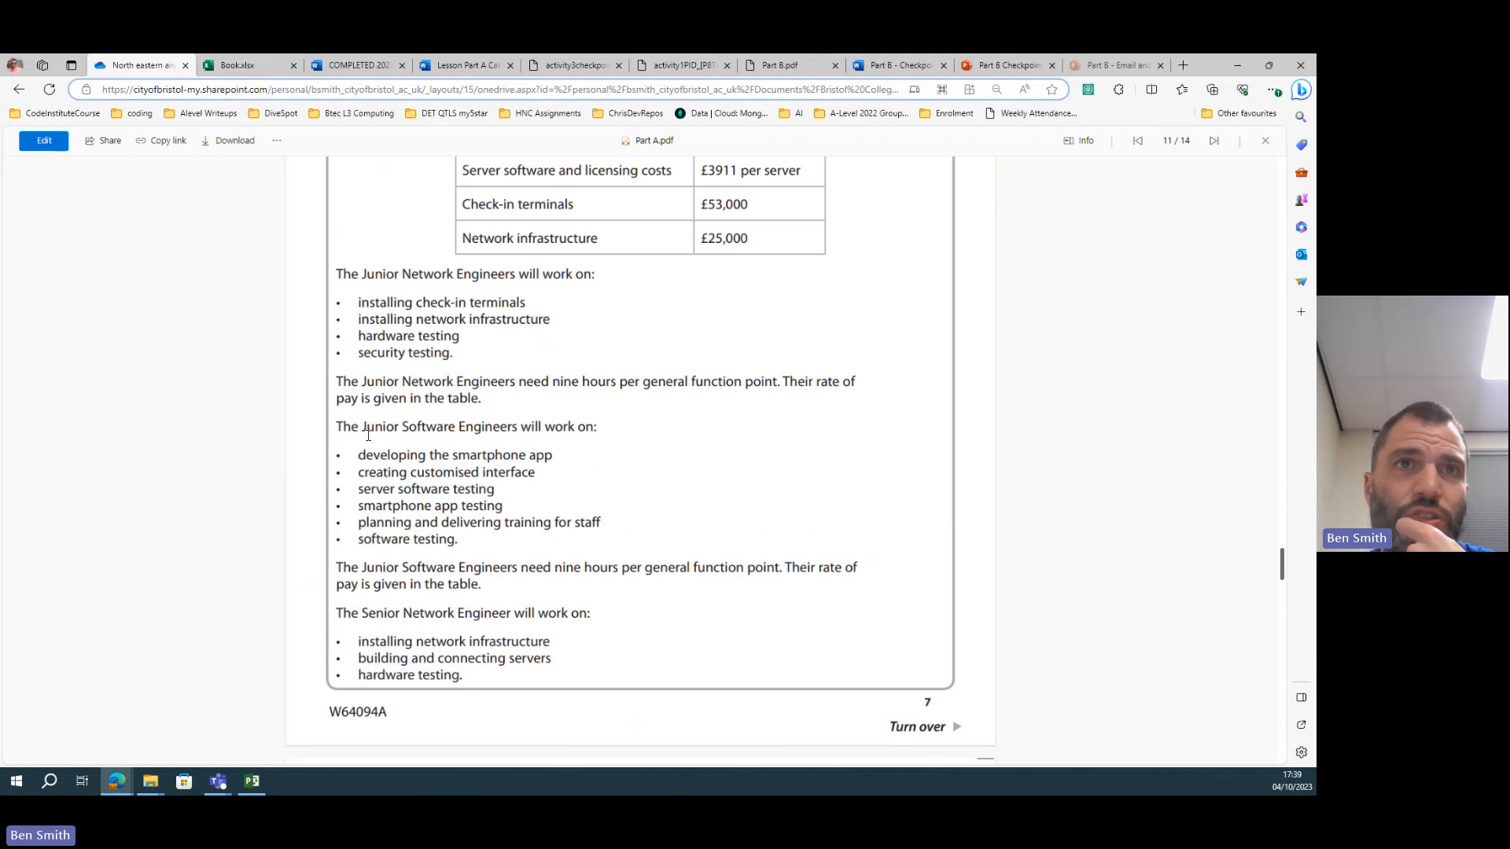
pyautogui.scroll(-2, 395, 496)
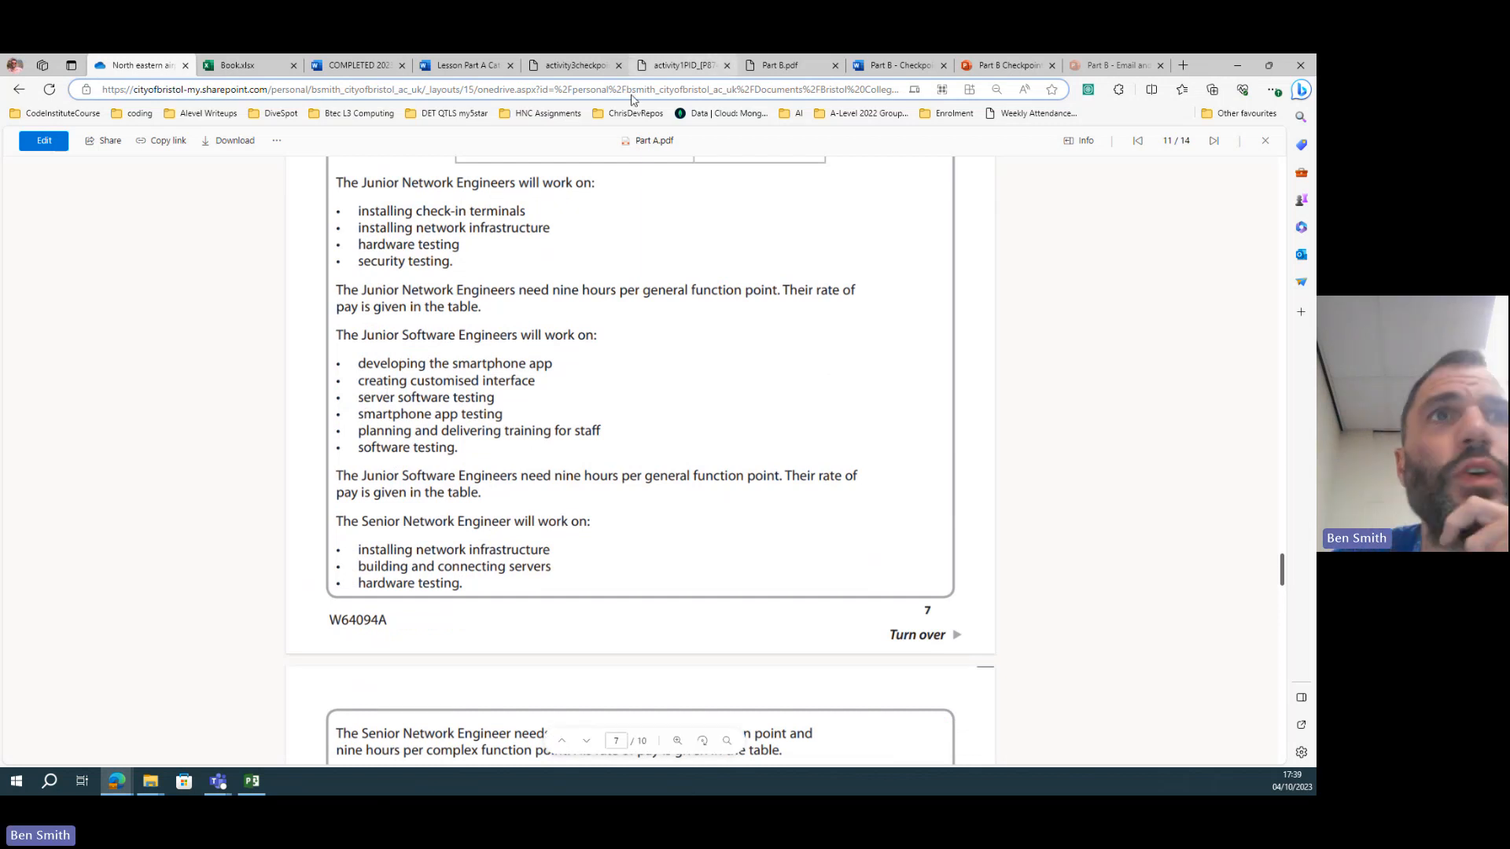
pyautogui.scroll(-3, 389, 399)
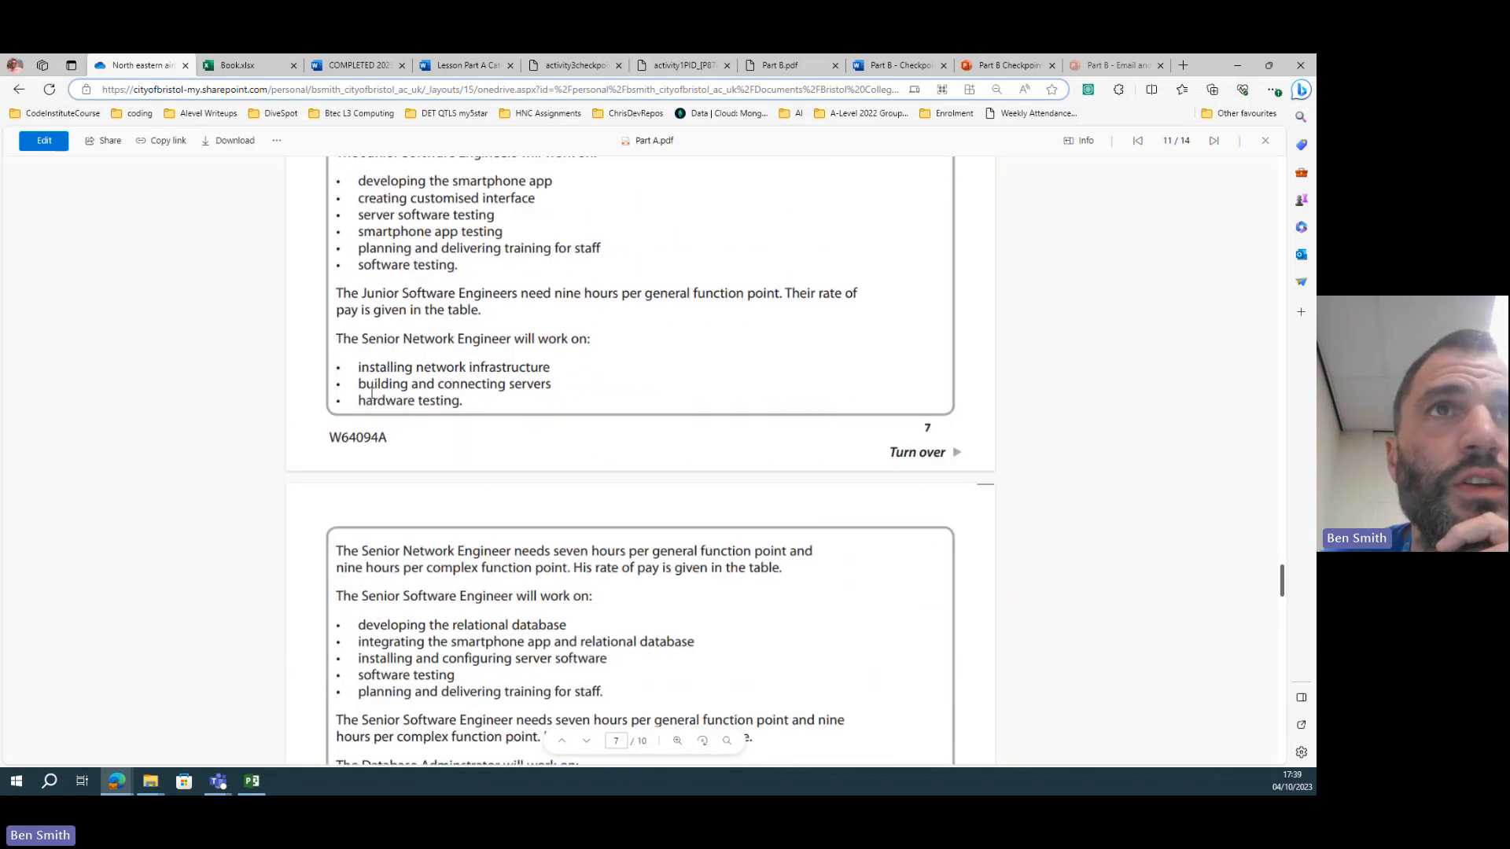
pyautogui.scroll(-2, 368, 395)
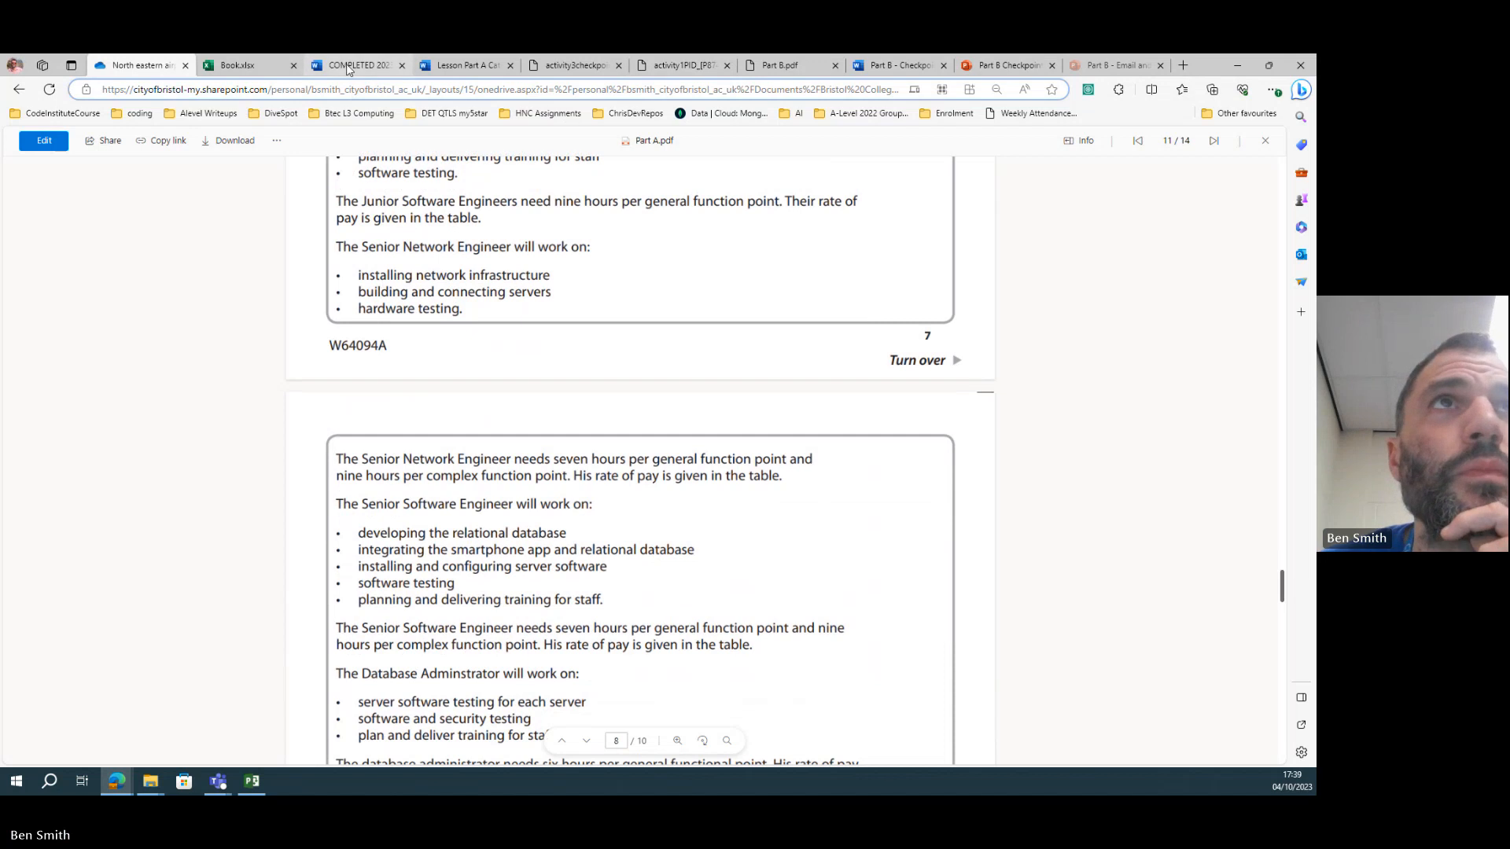
pyautogui.hotkey('alt', 'Tab')
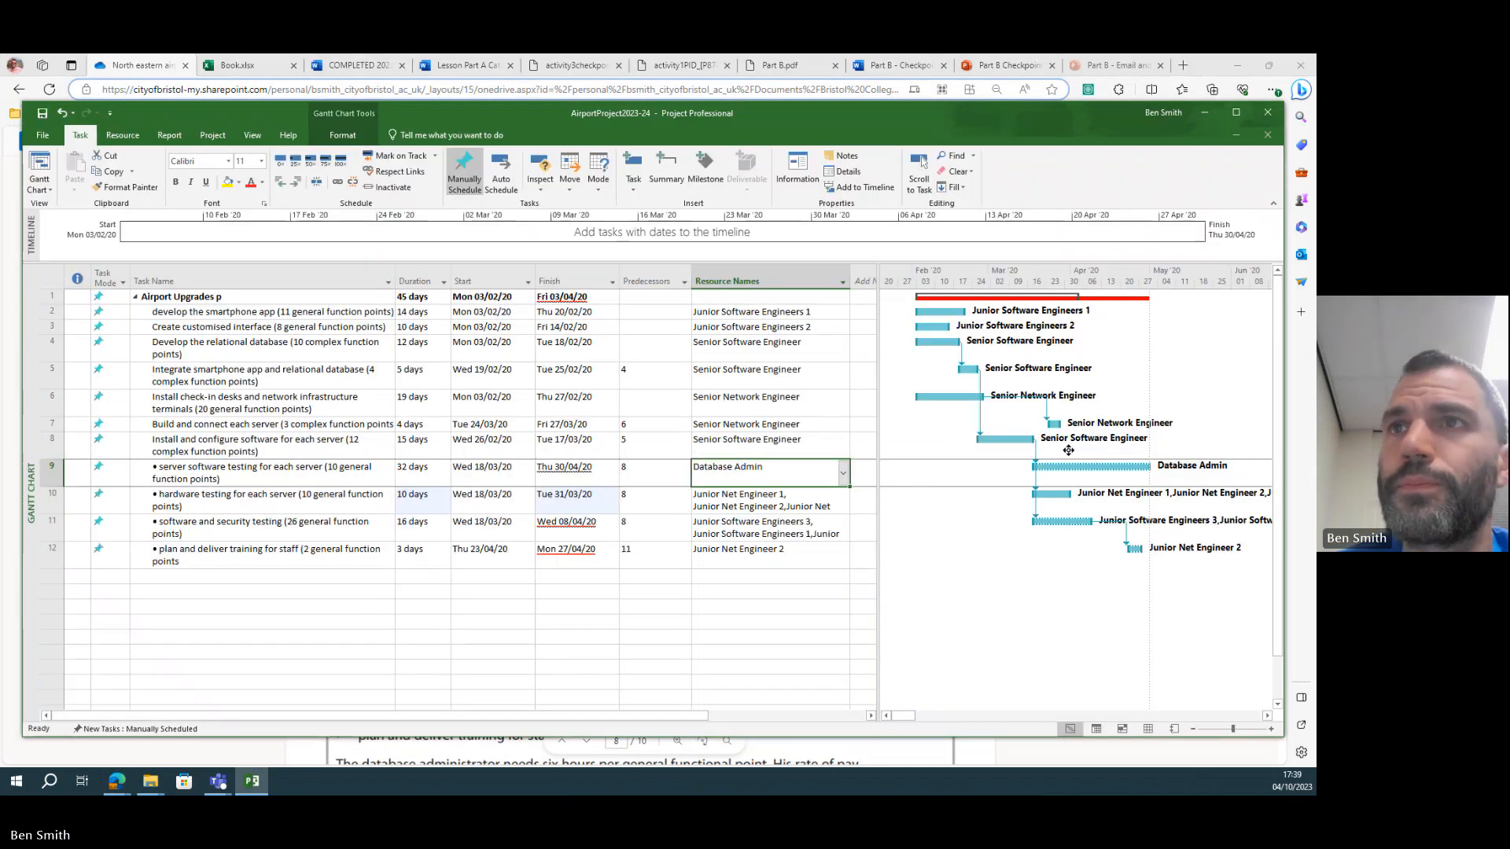
pyautogui.click(712, 496)
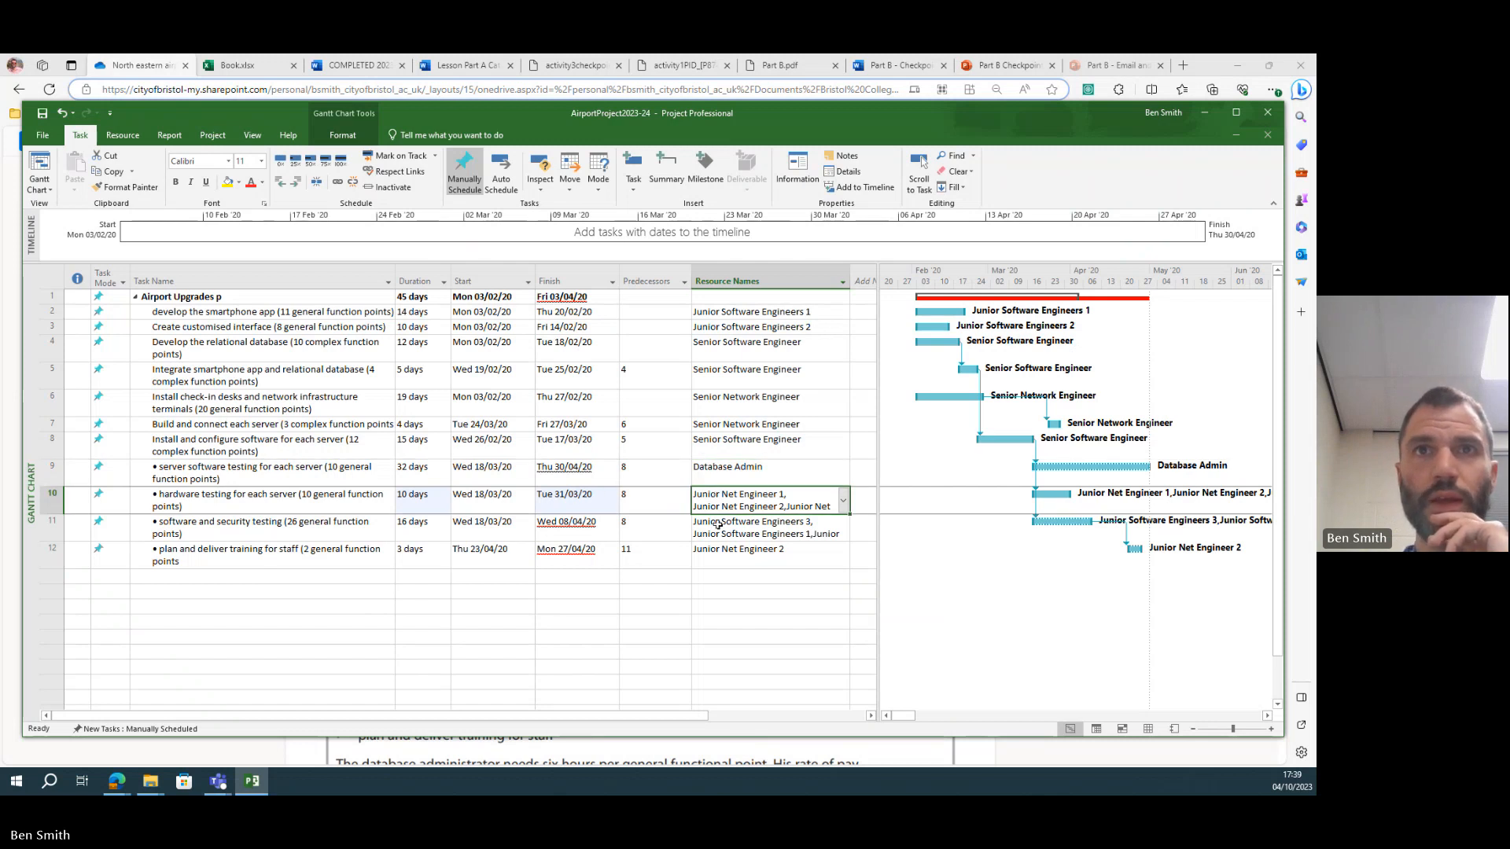
pyautogui.click(732, 529)
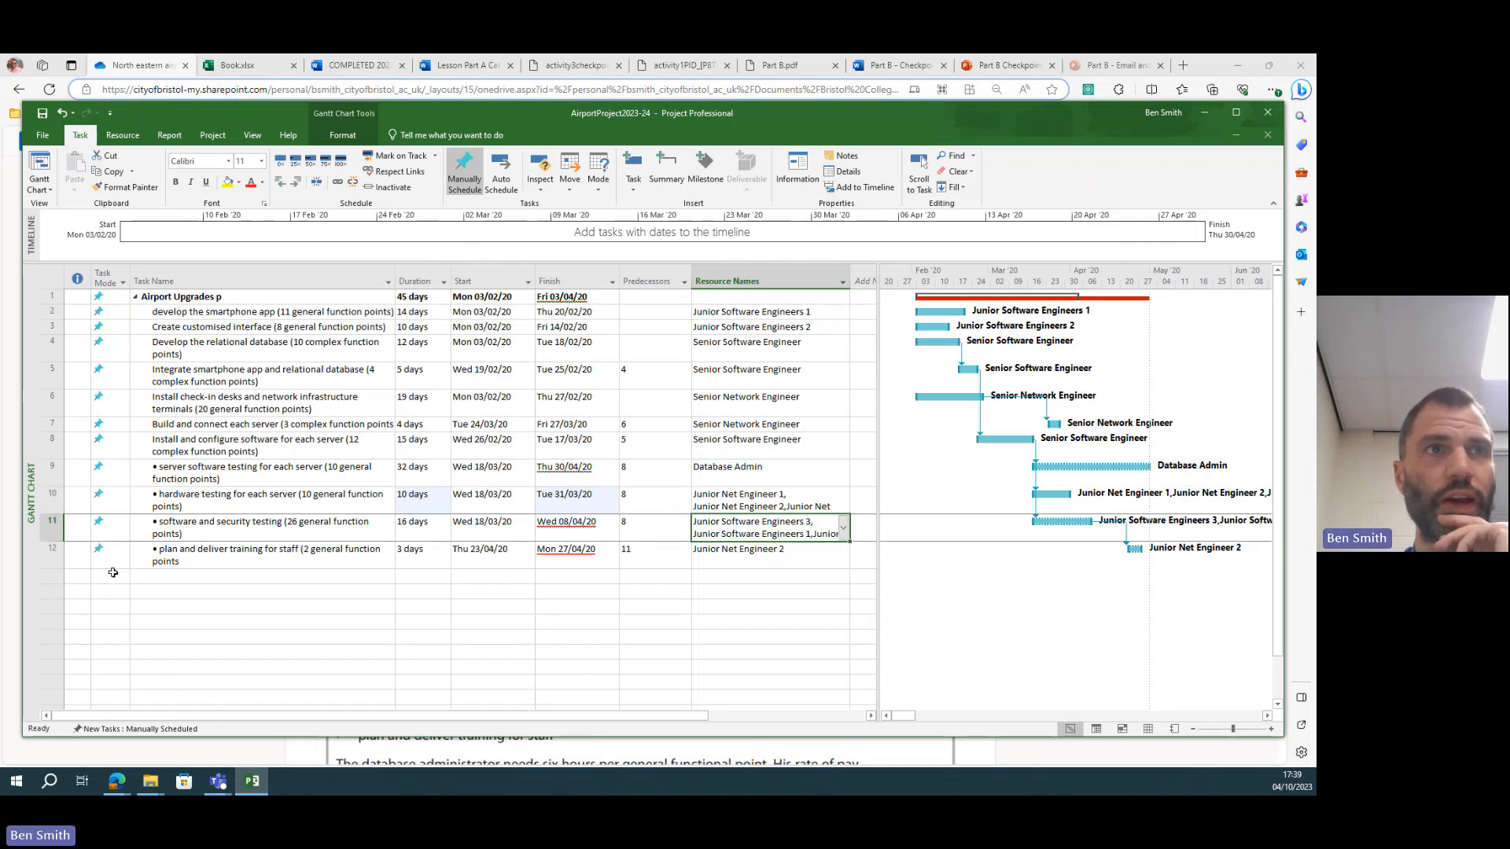
pyautogui.hotkey('alt', 'Tab')
pyautogui.scroll(-3, 487, 437)
pyautogui.scroll(-2, 487, 437)
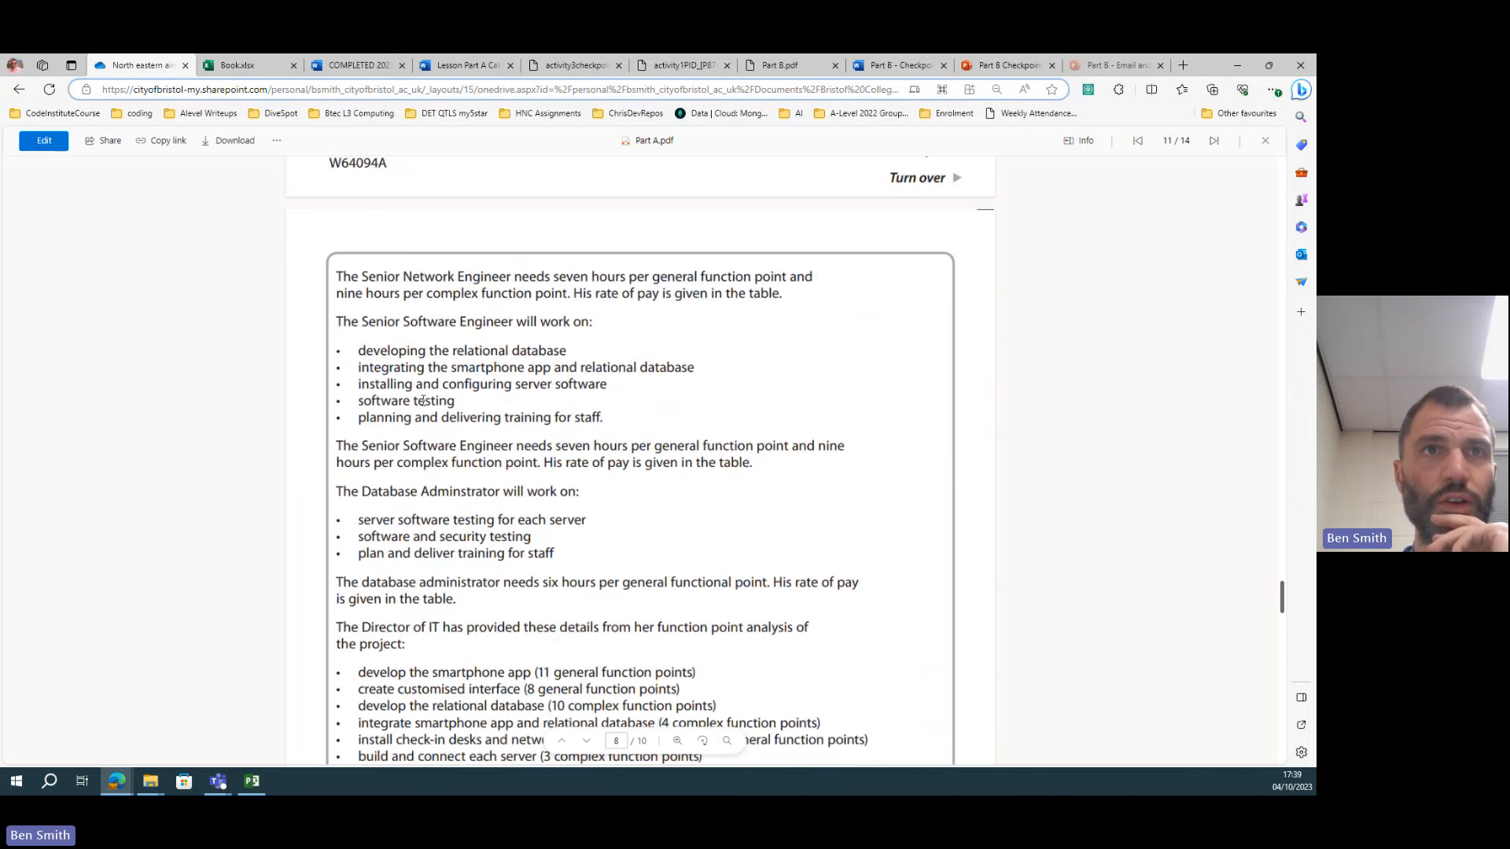
pyautogui.scroll(-2, 487, 438)
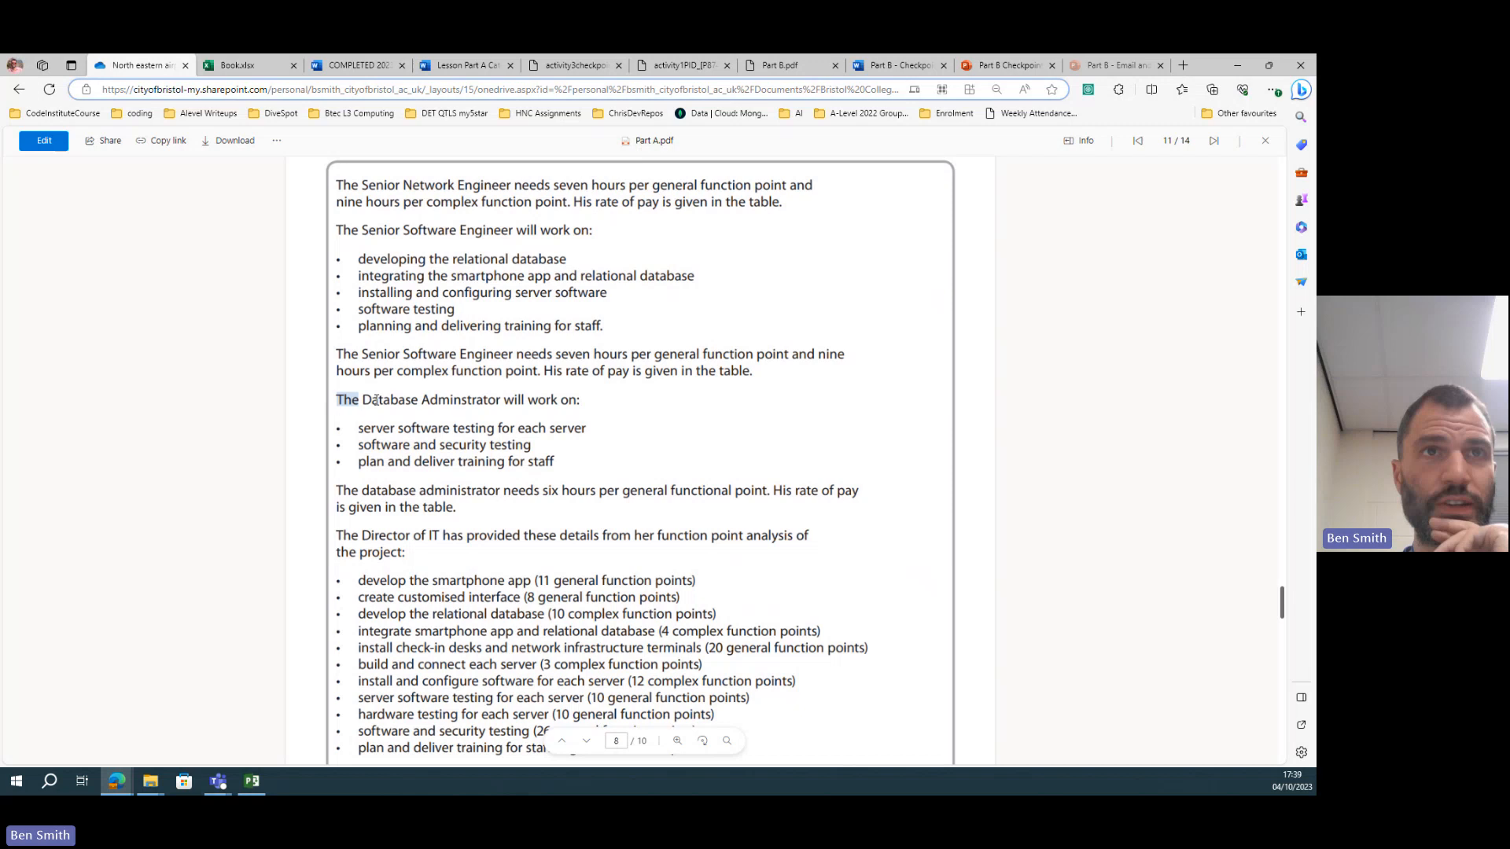
pyautogui.moveTo(334, 400); pyautogui.dragTo(535, 445)
pyautogui.scroll(1, 534, 444)
pyautogui.scroll(5, 535, 444)
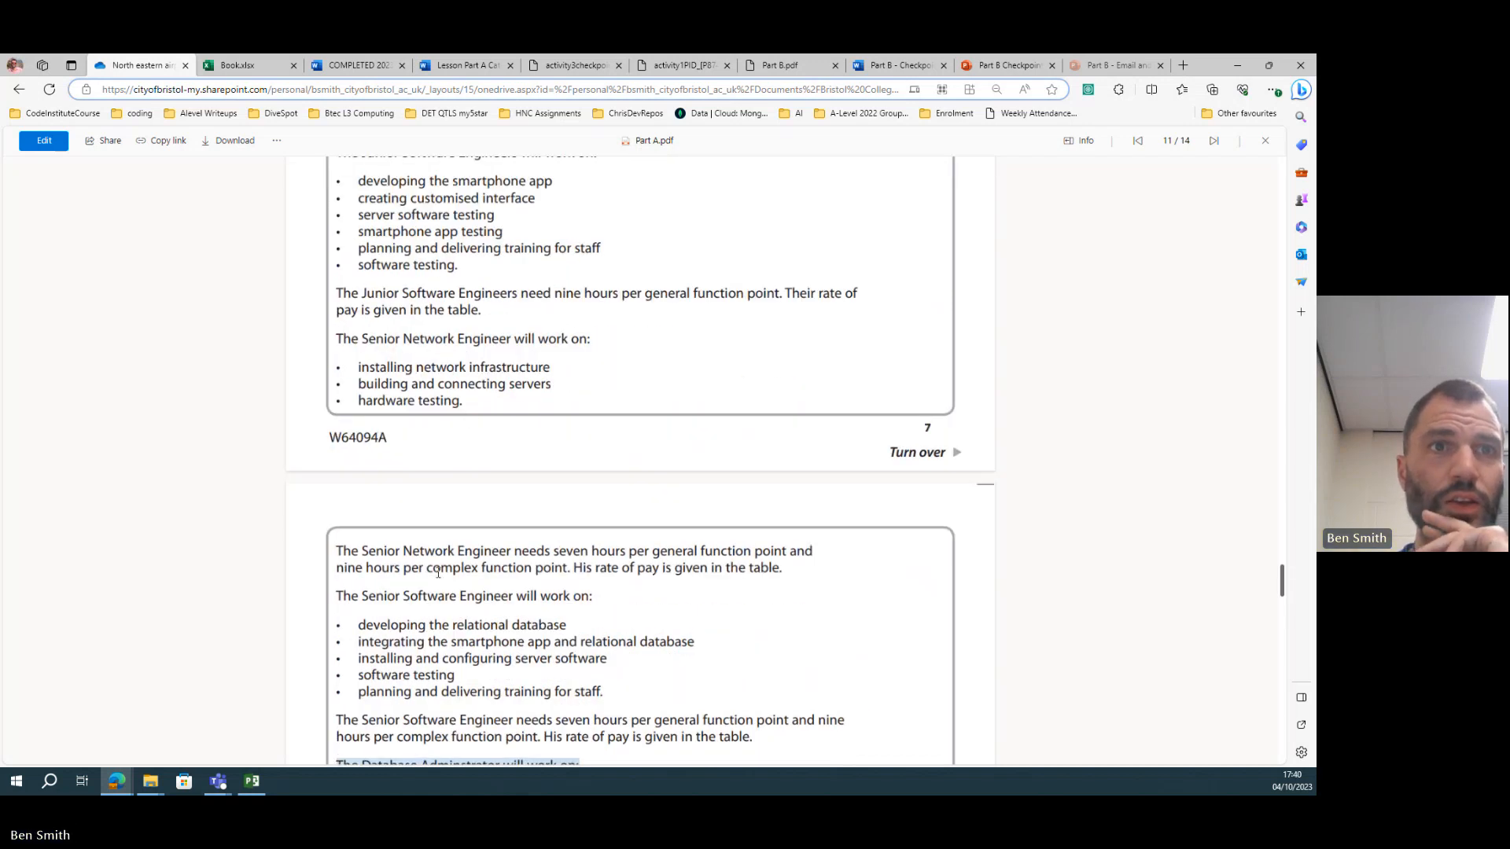
pyautogui.scroll(-1, 376, 430)
# - Highlight the junior and senior engineers' testing duties in the brief, then select server software testing in the schedule
pyautogui.doubleClick(377, 583)
pyautogui.moveTo(378, 583); pyautogui.dragTo(456, 582)
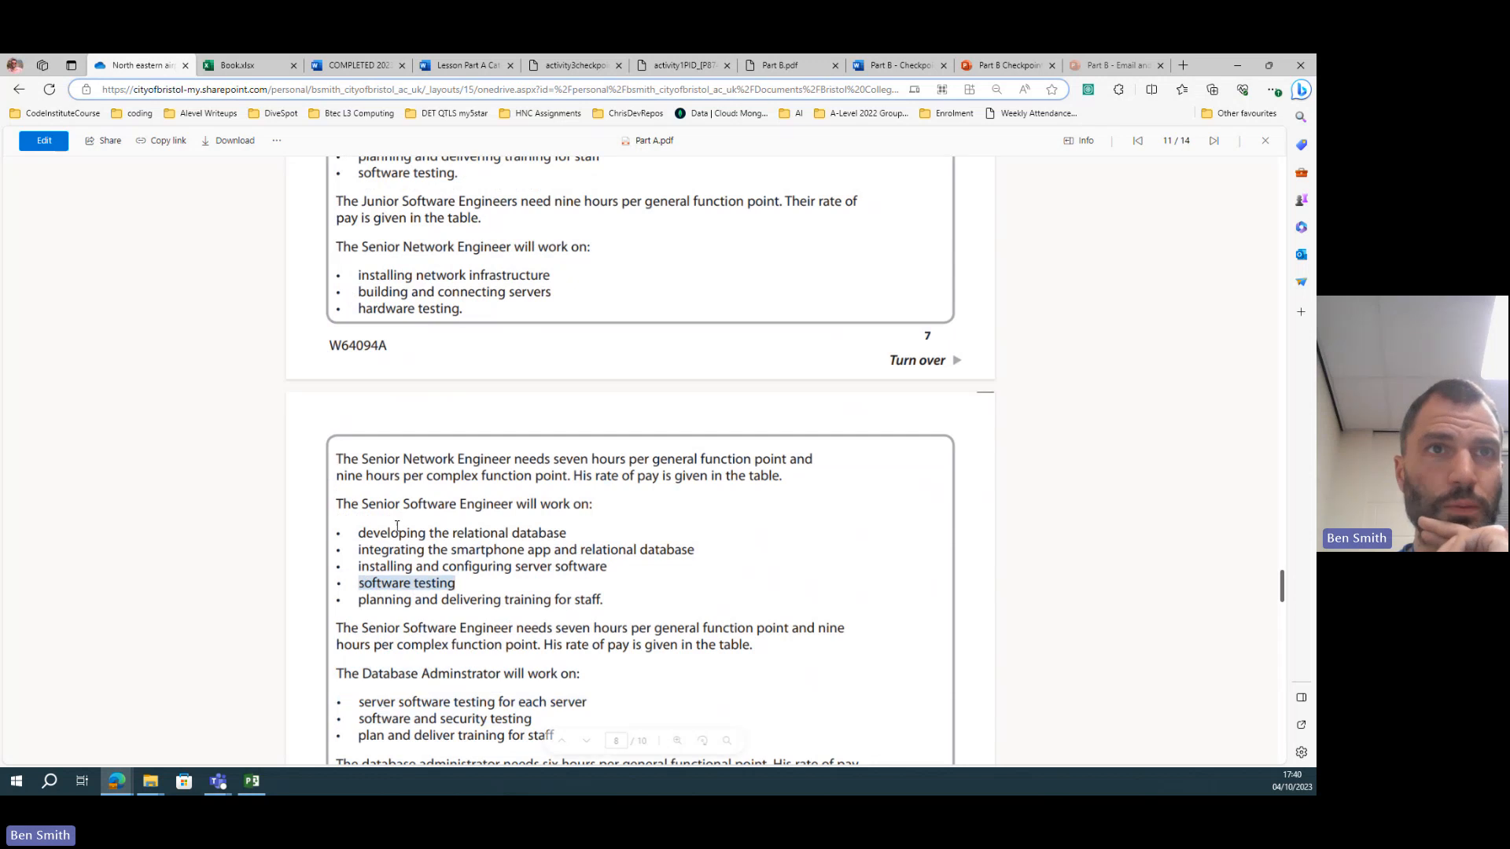
pyautogui.moveTo(334, 504); pyautogui.dragTo(589, 504)
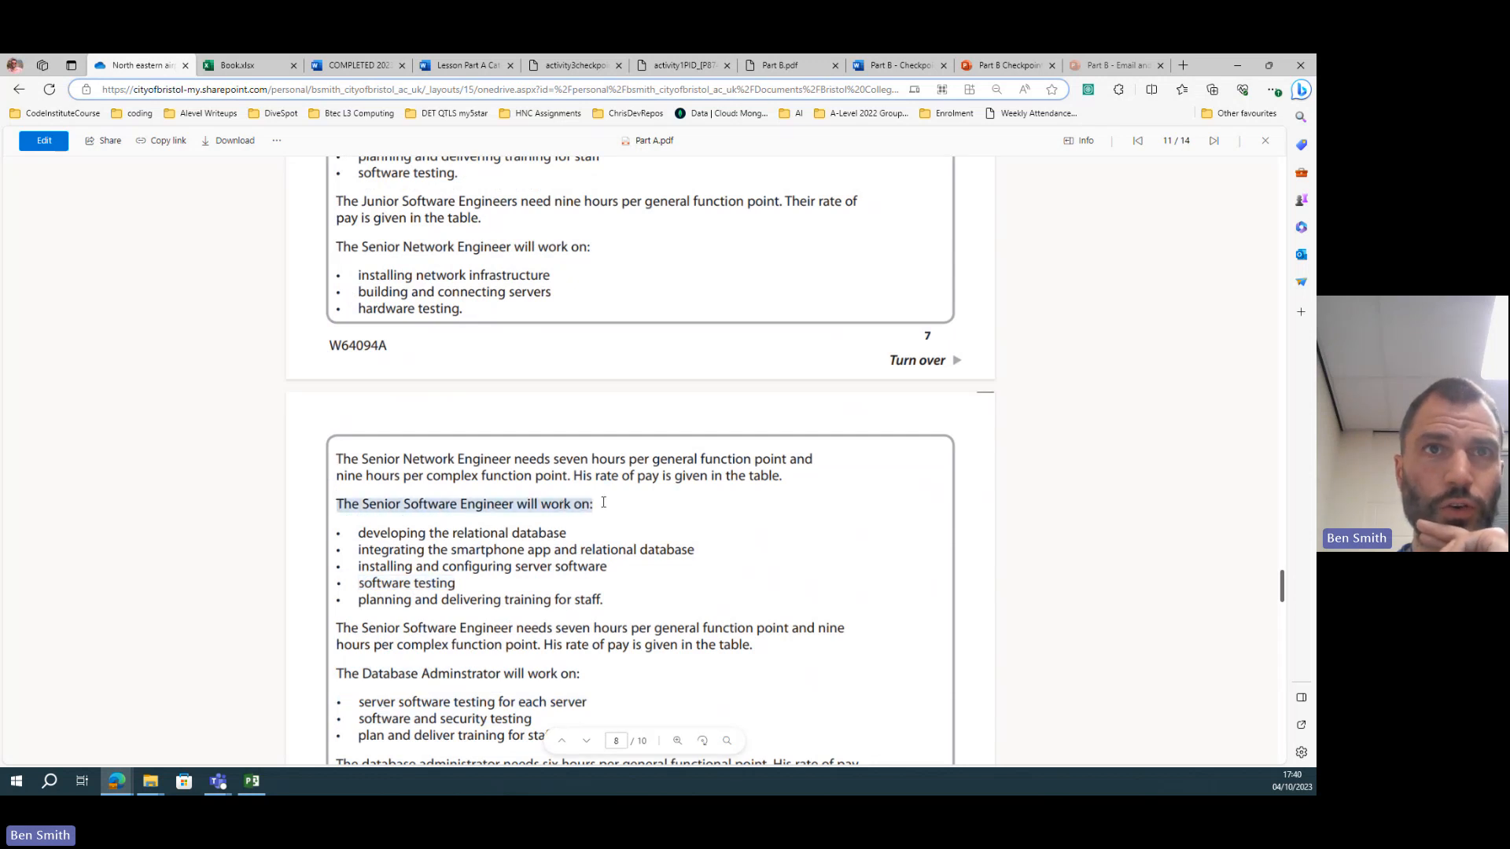
pyautogui.scroll(-1, 600, 519)
pyautogui.scroll(-2, 599, 520)
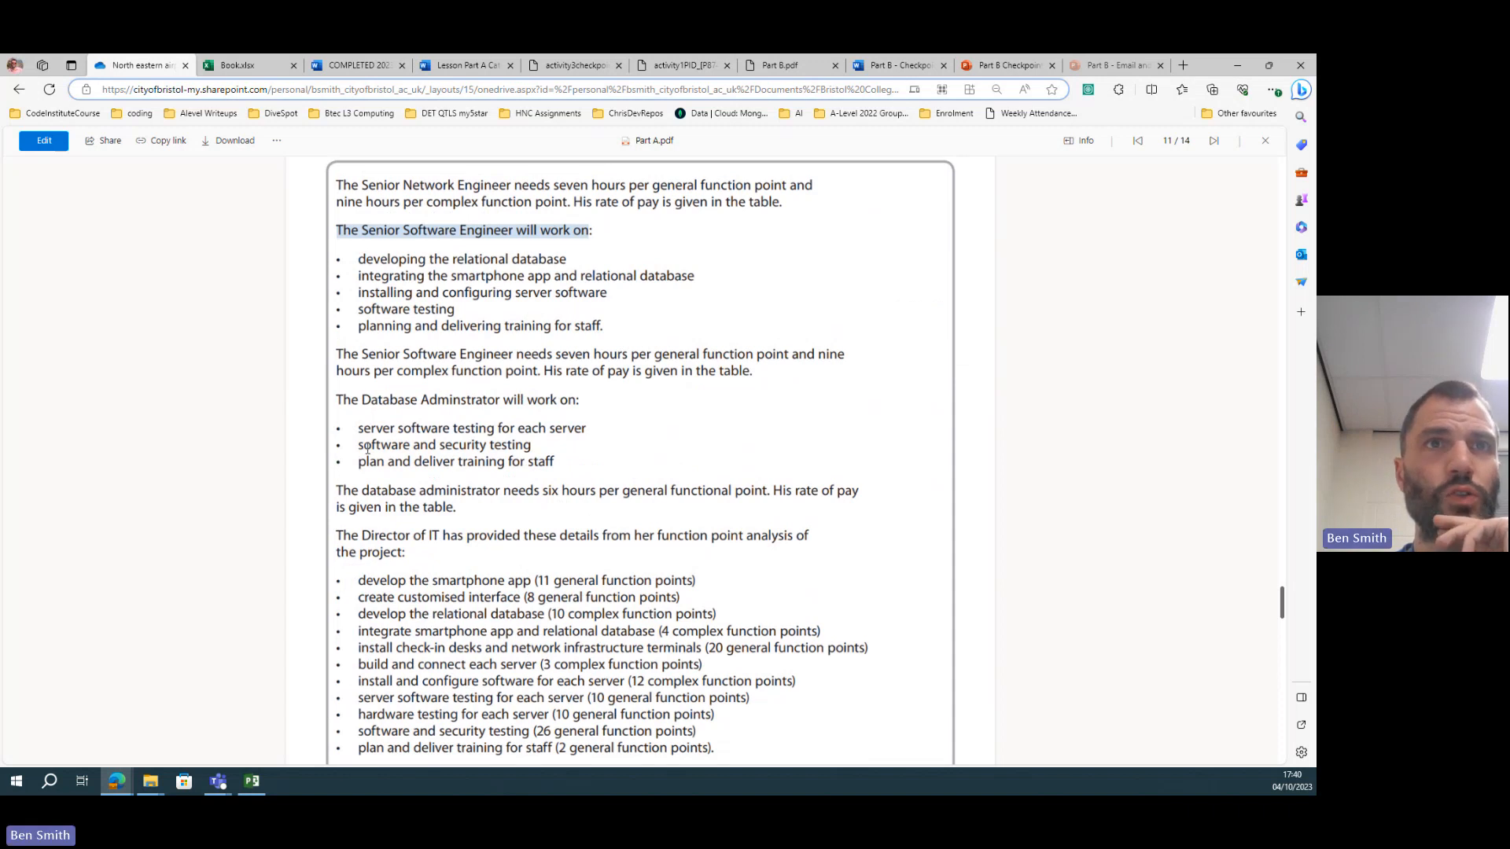
pyautogui.moveTo(357, 445); pyautogui.dragTo(554, 461)
pyautogui.scroll(3, 496, 454)
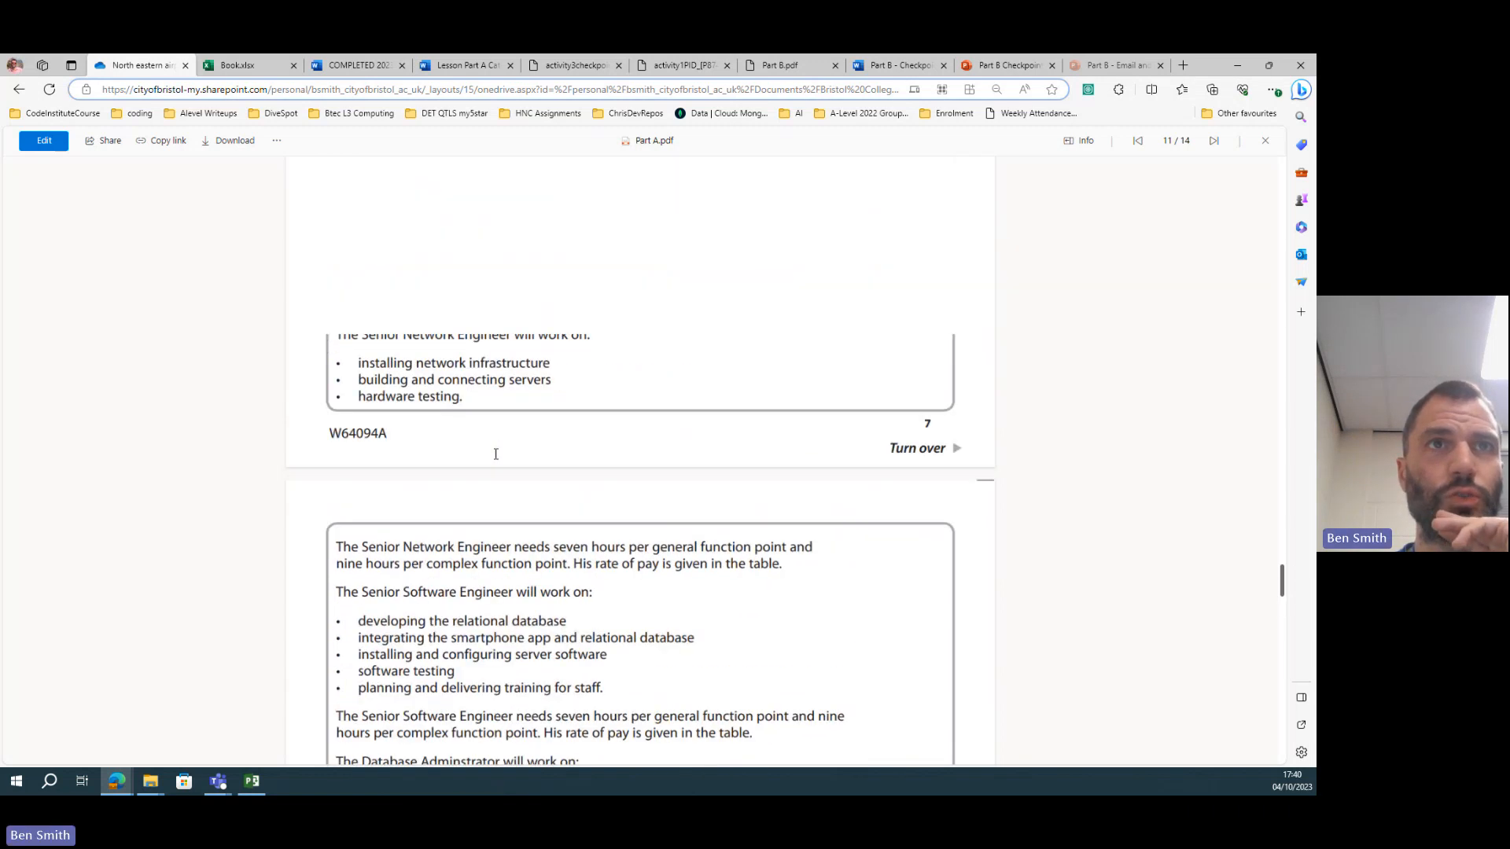
pyautogui.scroll(1, 496, 454)
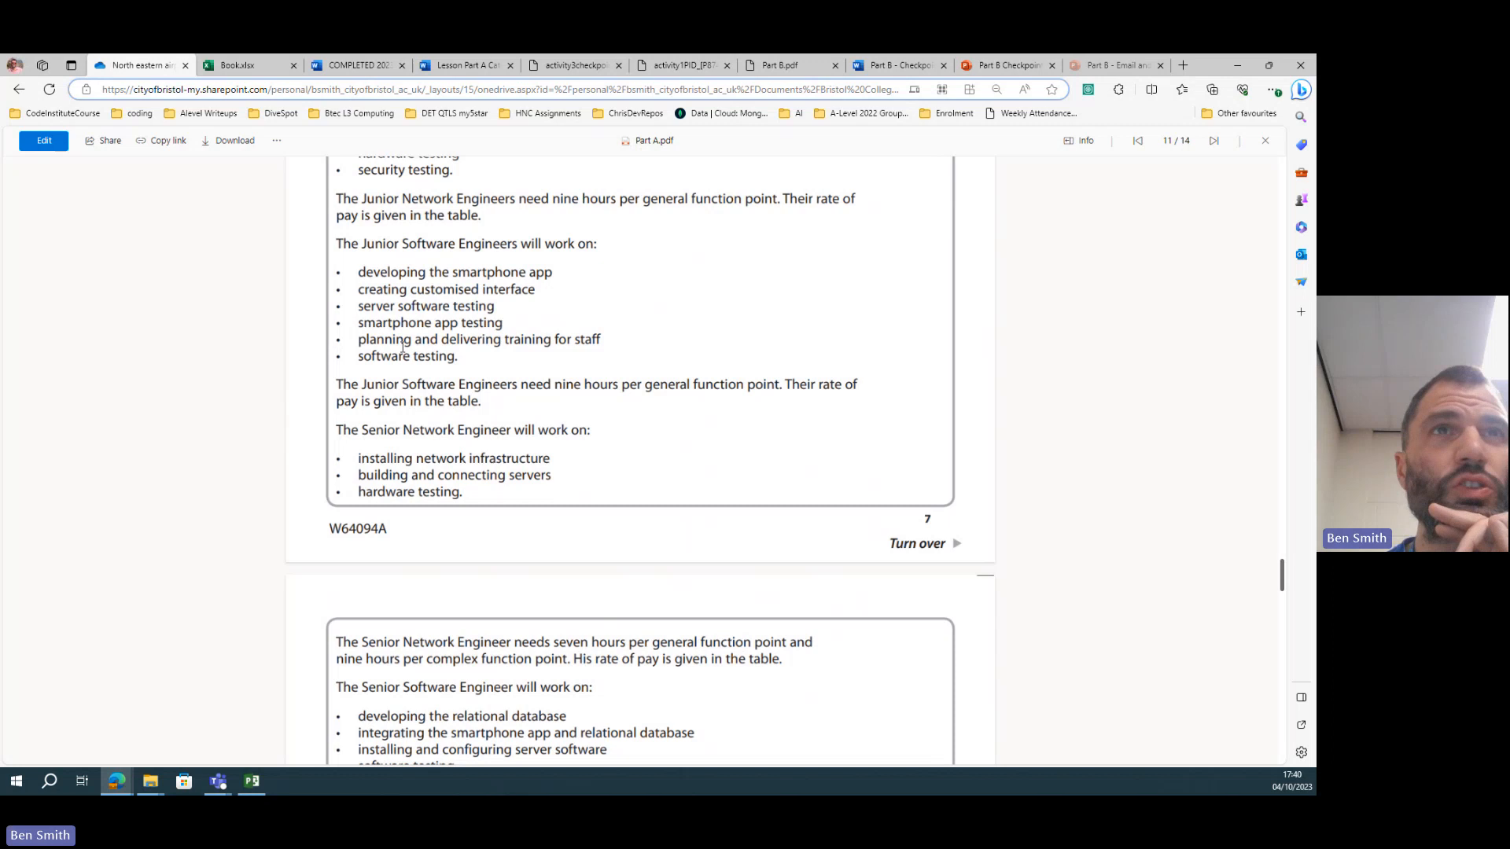
pyautogui.moveTo(357, 273); pyautogui.dragTo(478, 356)
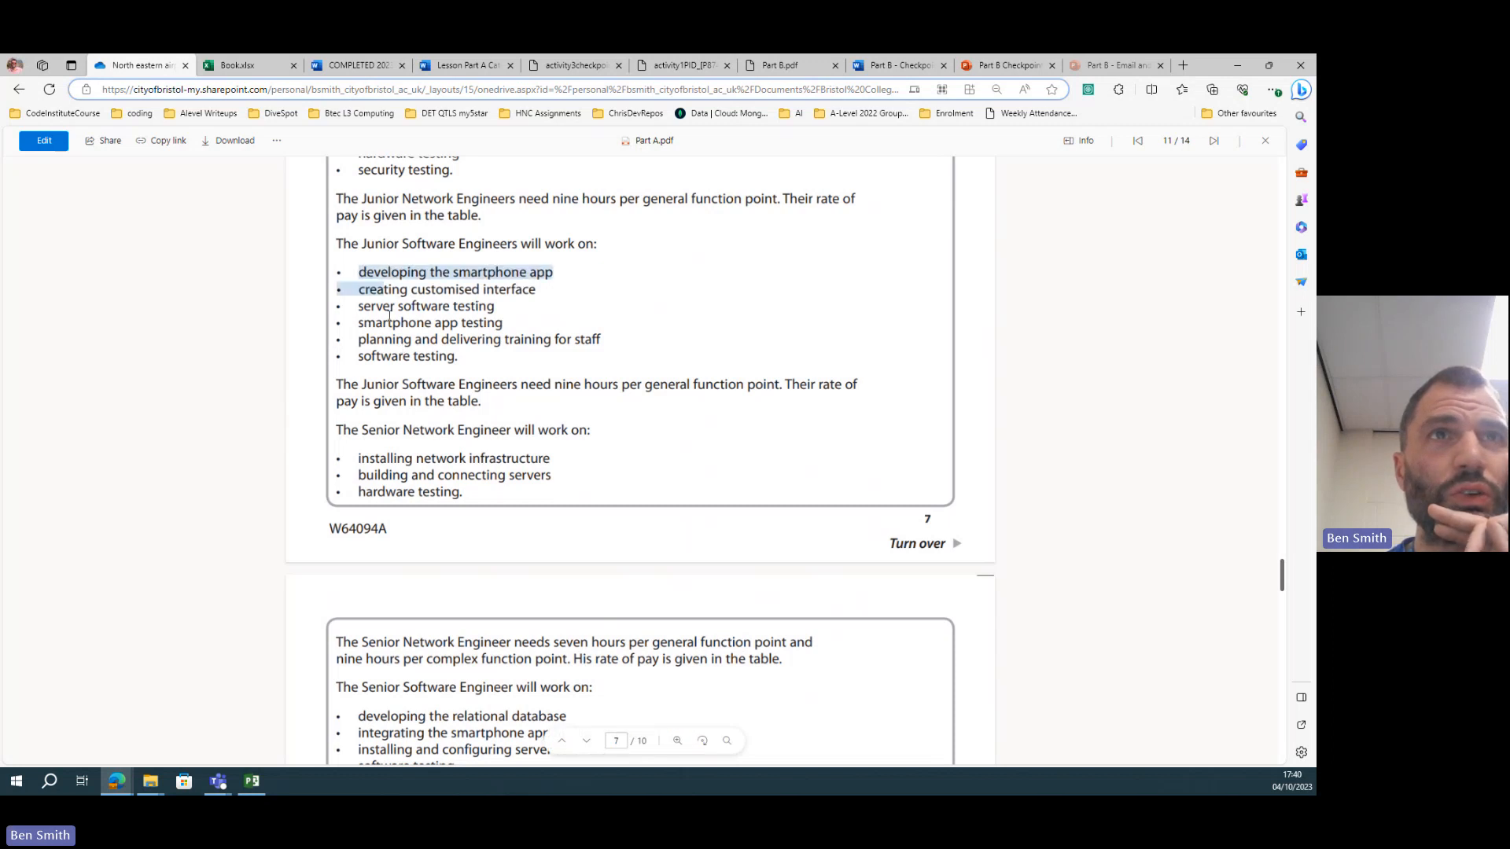
pyautogui.click(472, 364)
pyautogui.doubleClick(375, 306)
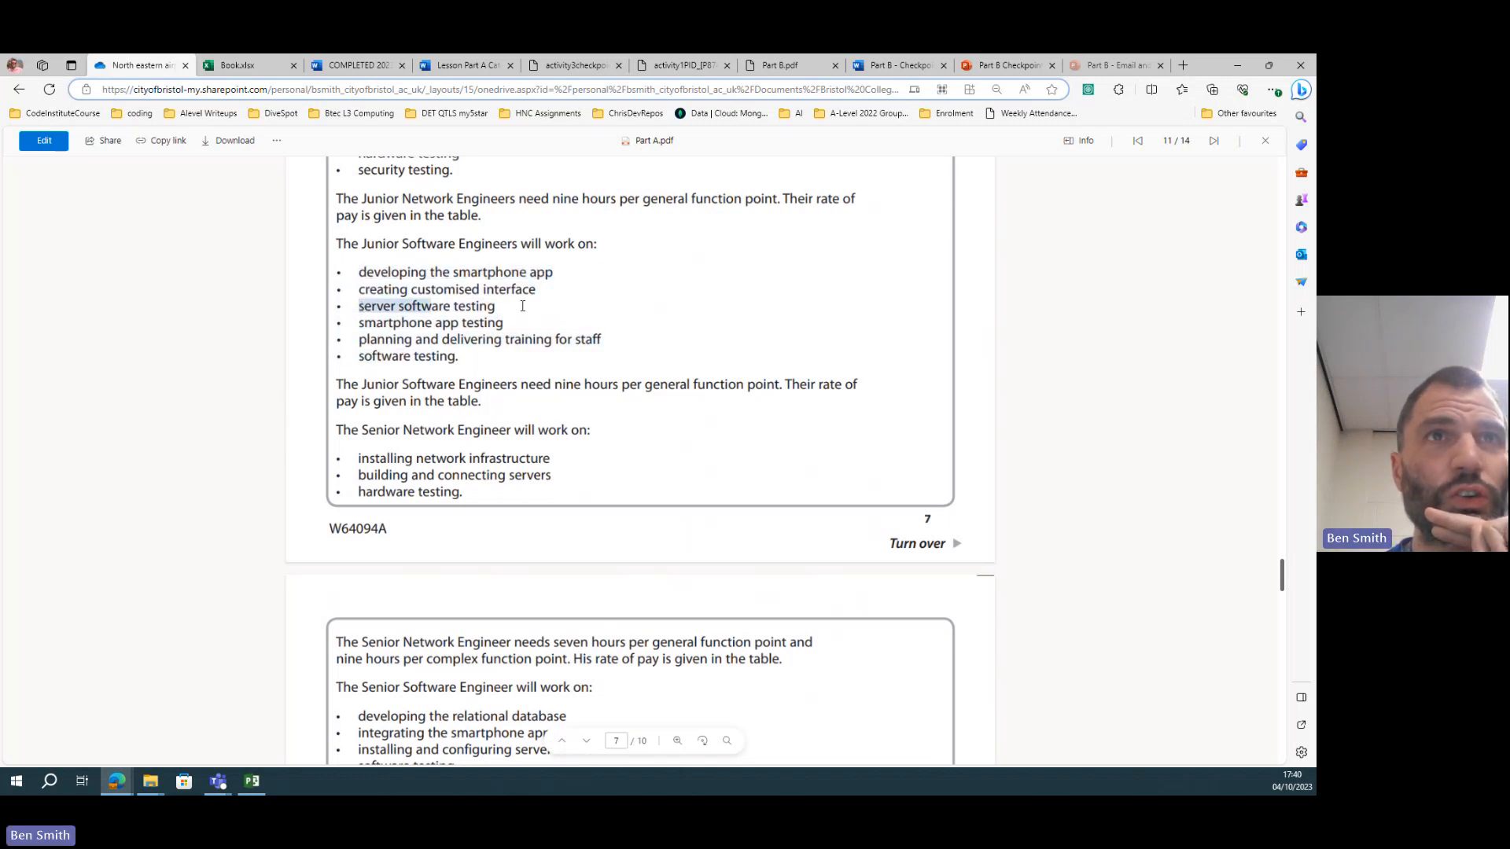
pyautogui.doubleClick(437, 356)
pyautogui.scroll(3, 436, 349)
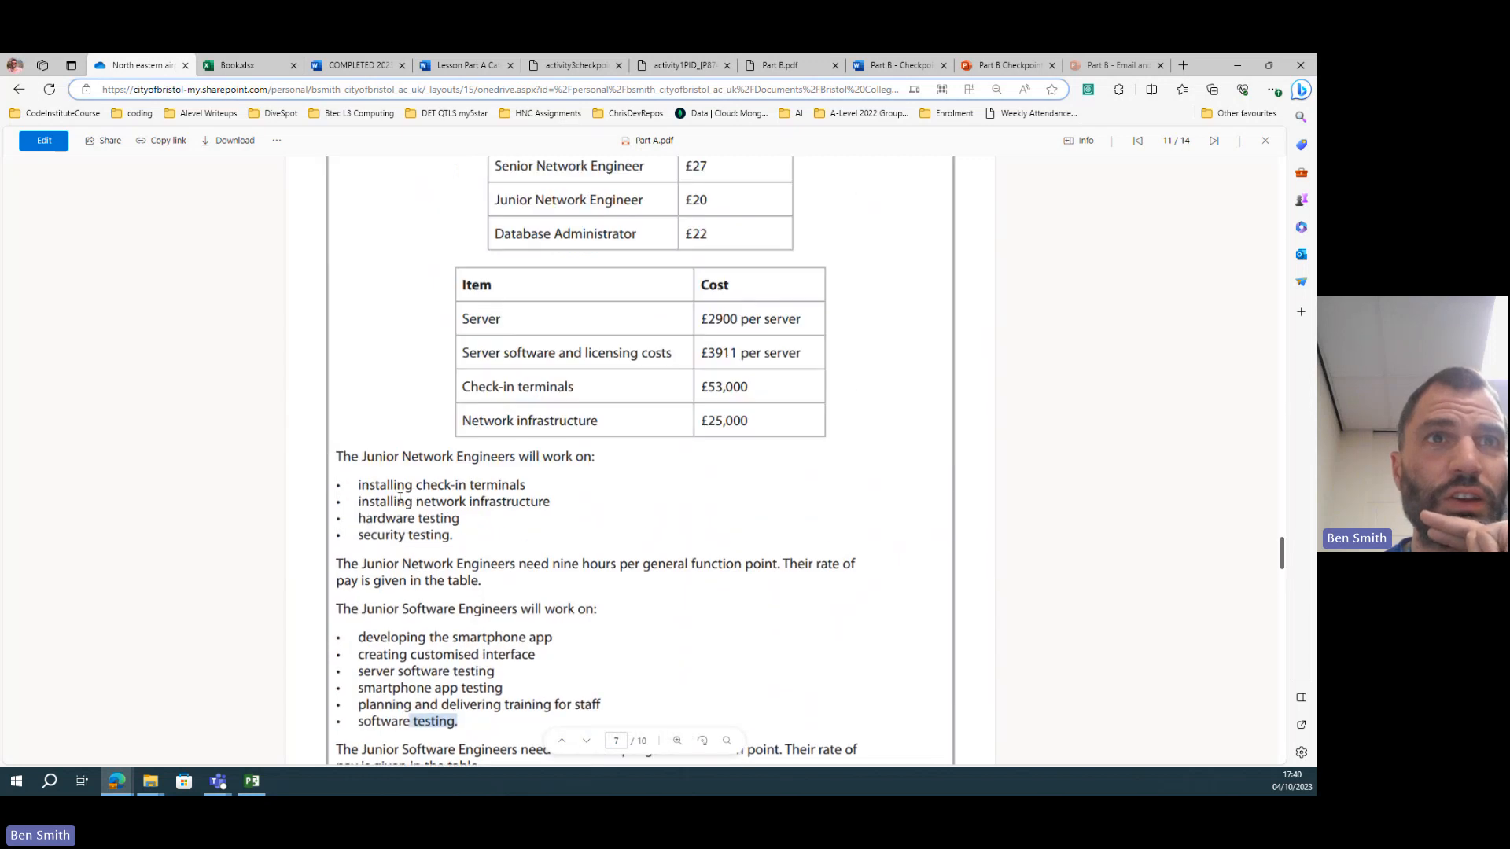
pyautogui.scroll(-3, 437, 349)
pyautogui.scroll(2, 437, 524)
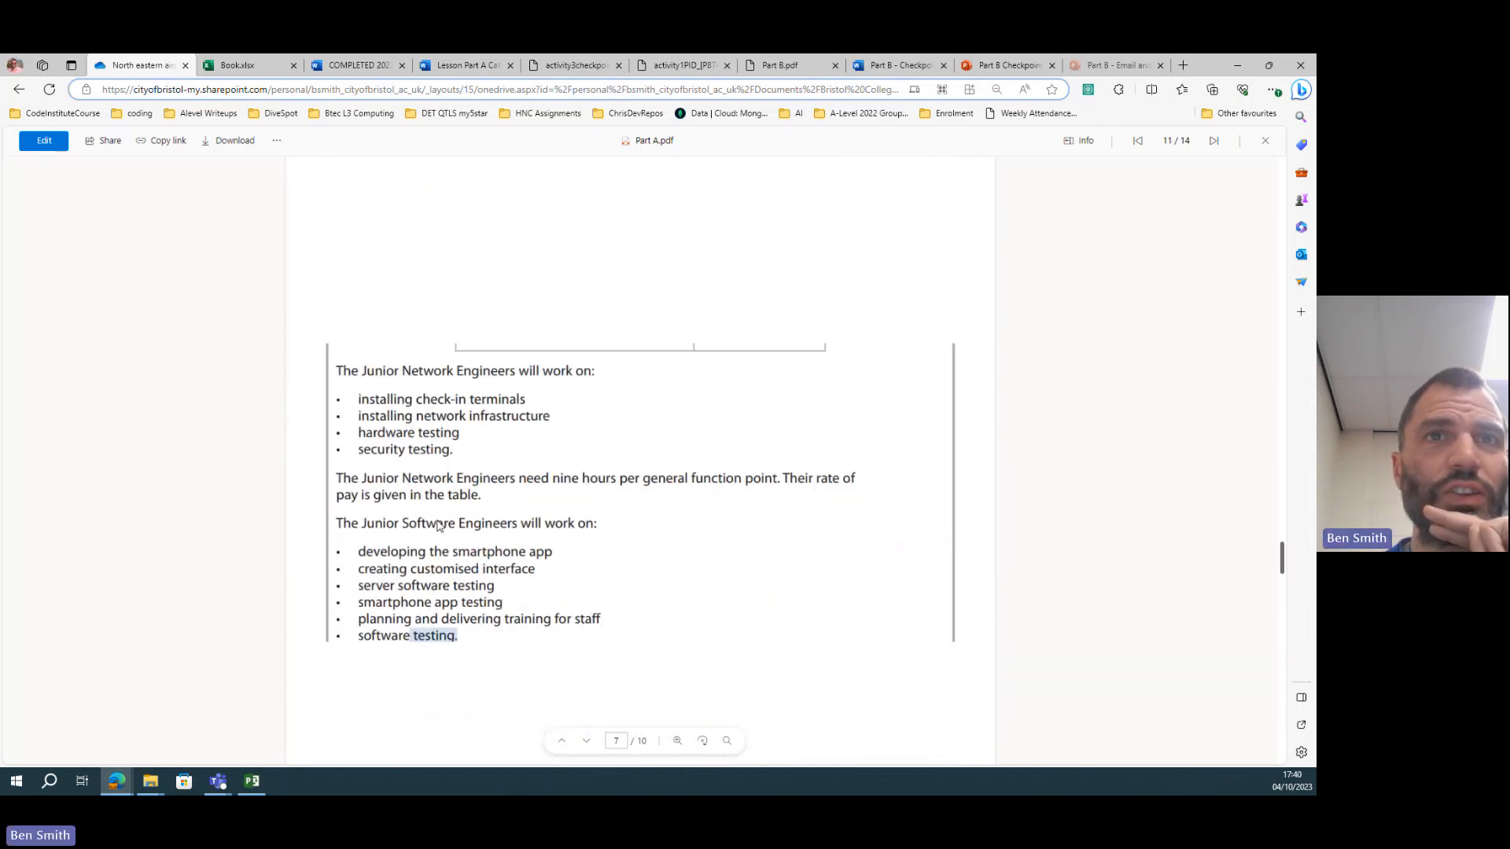
pyautogui.scroll(-5, 436, 524)
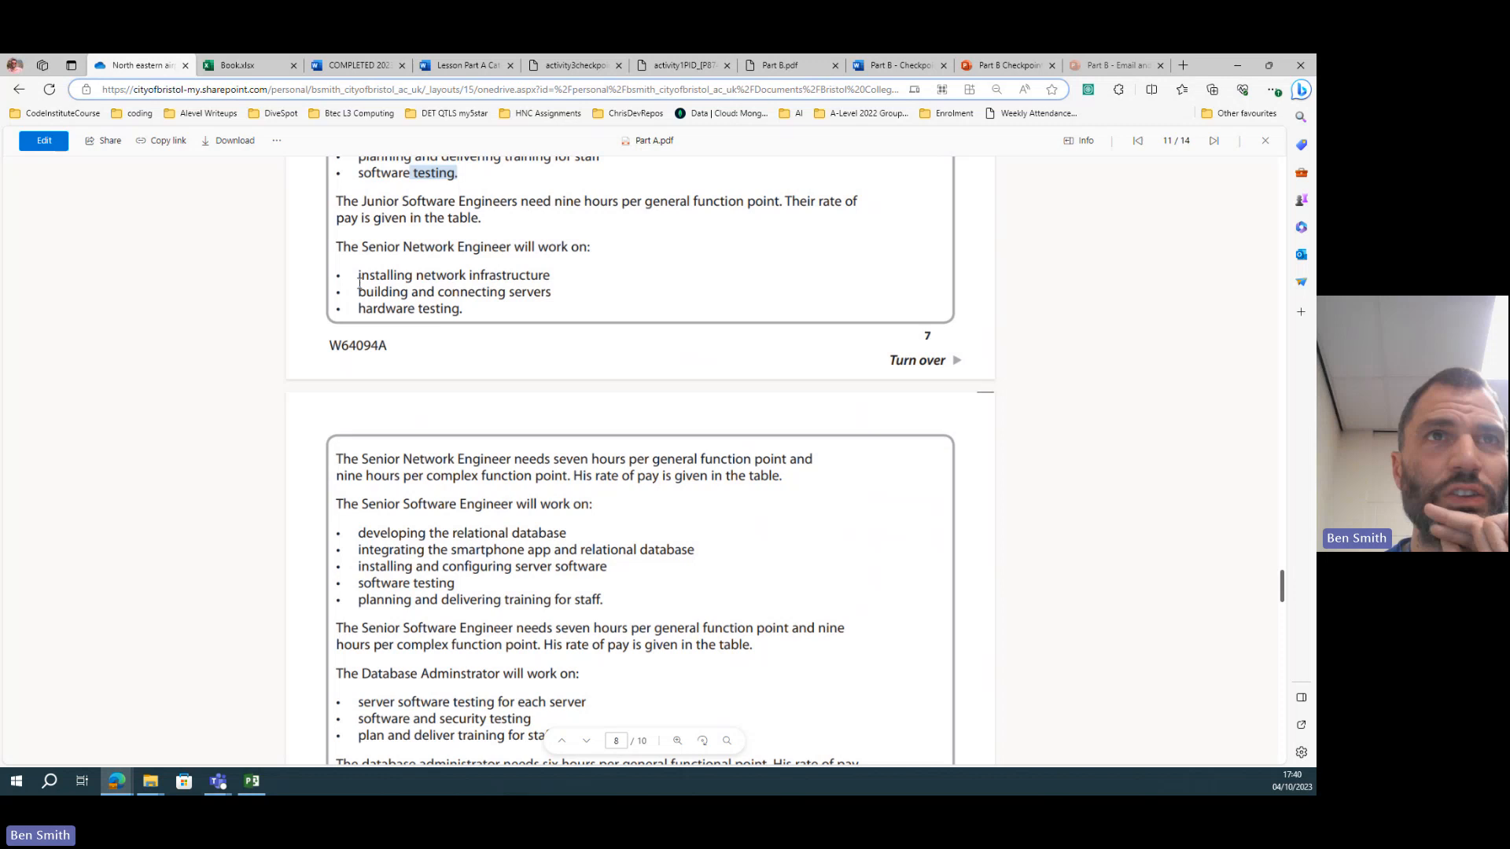
pyautogui.moveTo(355, 308); pyautogui.dragTo(465, 309)
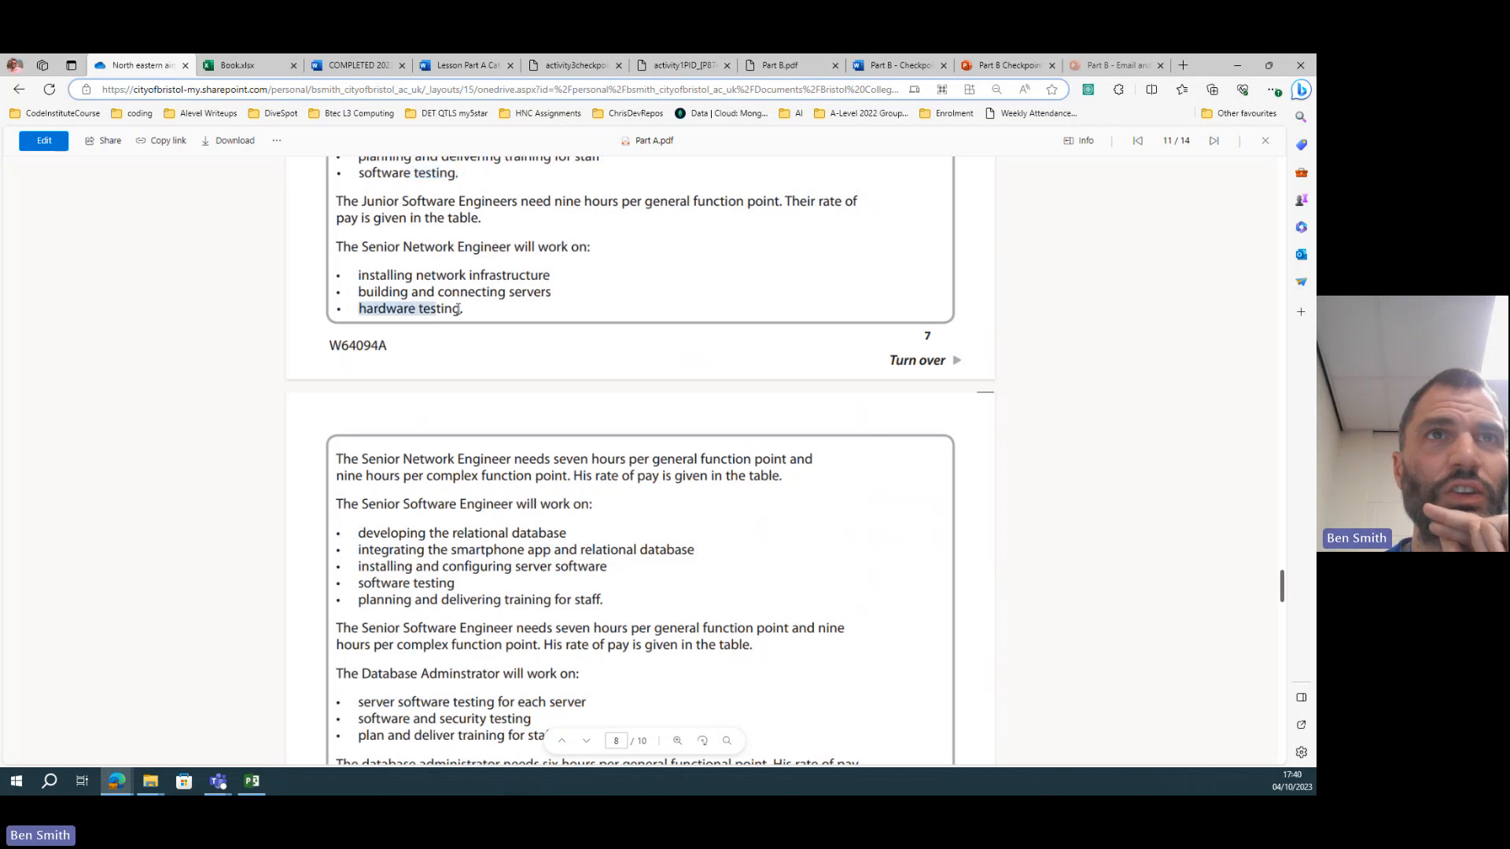
pyautogui.scroll(-2, 481, 323)
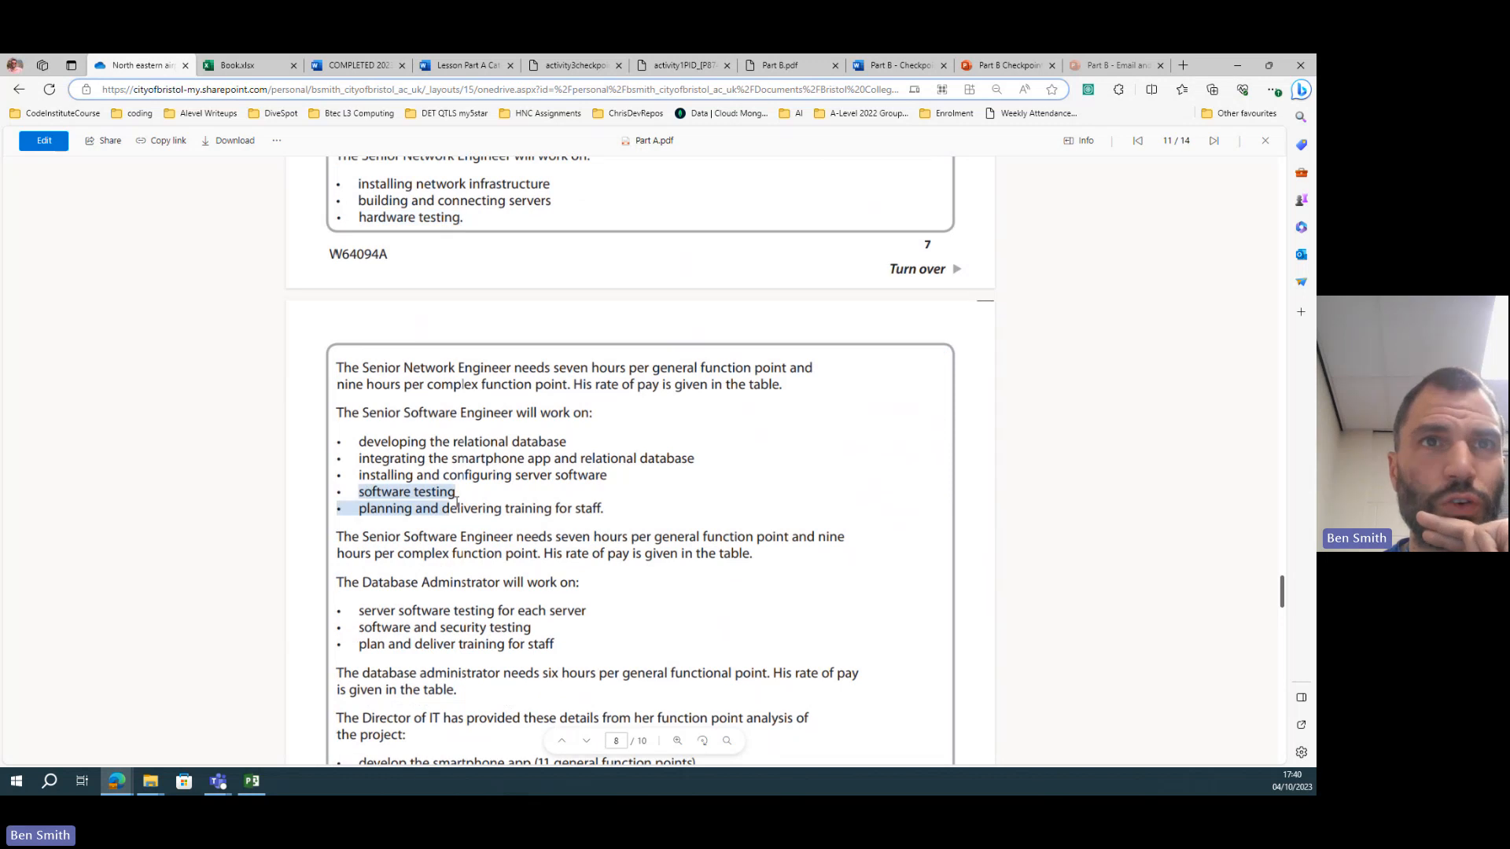
pyautogui.moveTo(358, 492); pyautogui.dragTo(458, 492)
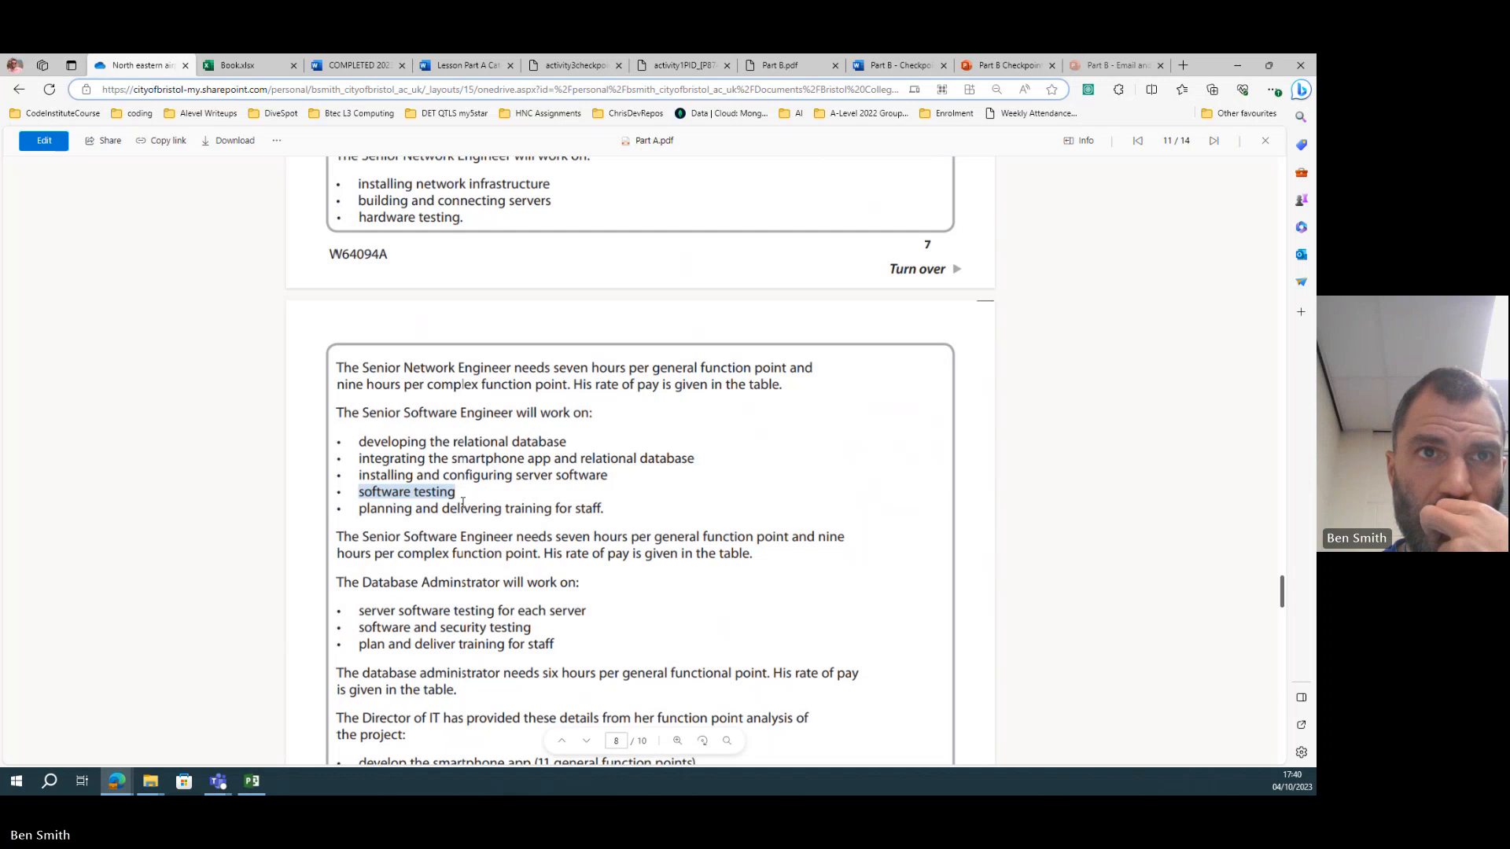
pyautogui.scroll(-1, 464, 501)
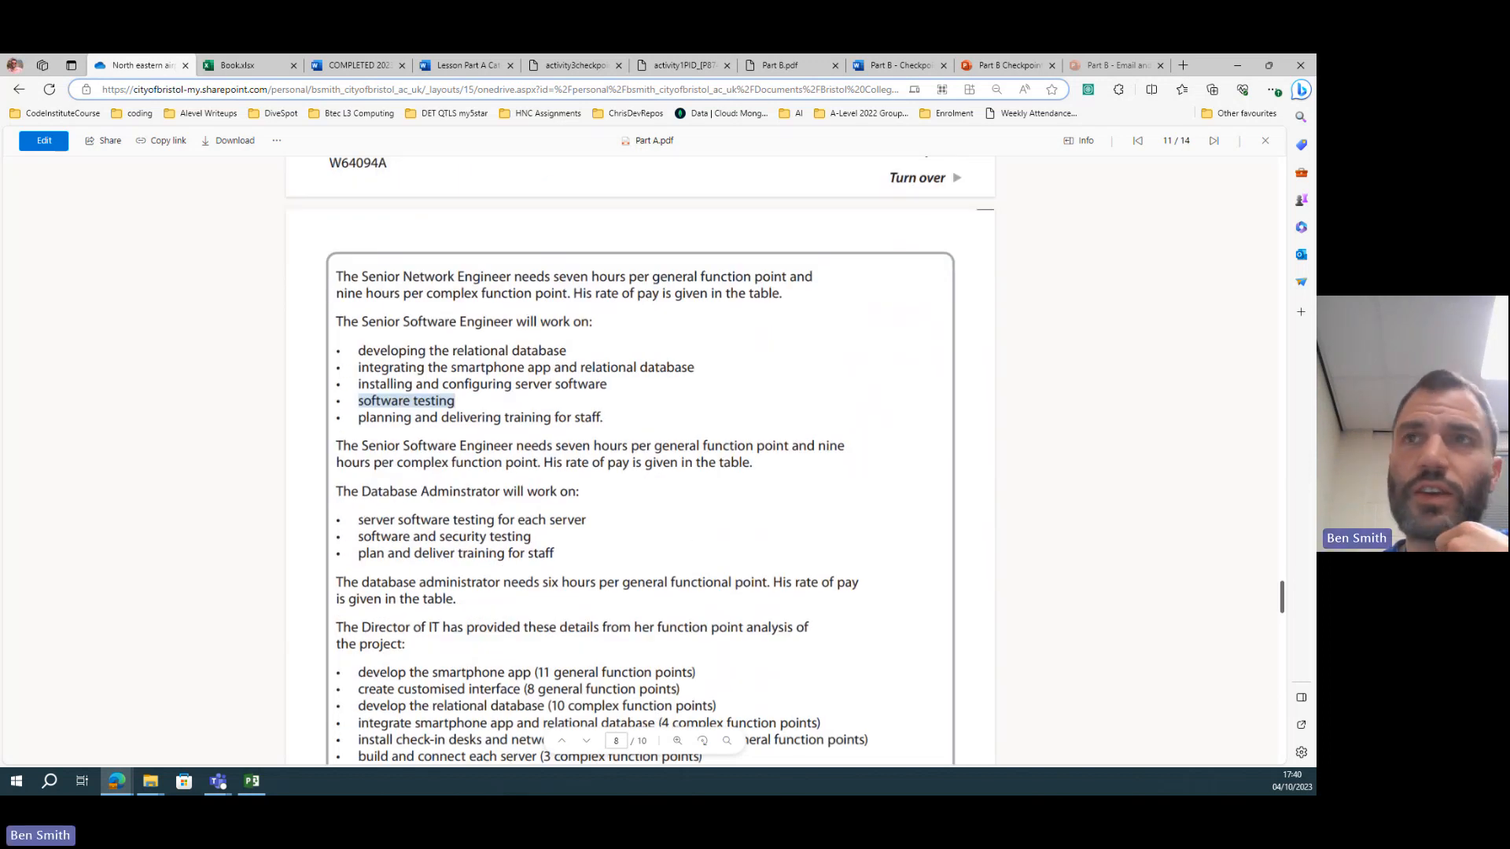
pyautogui.hotkey('alt', 'Tab')
pyautogui.click(708, 466)
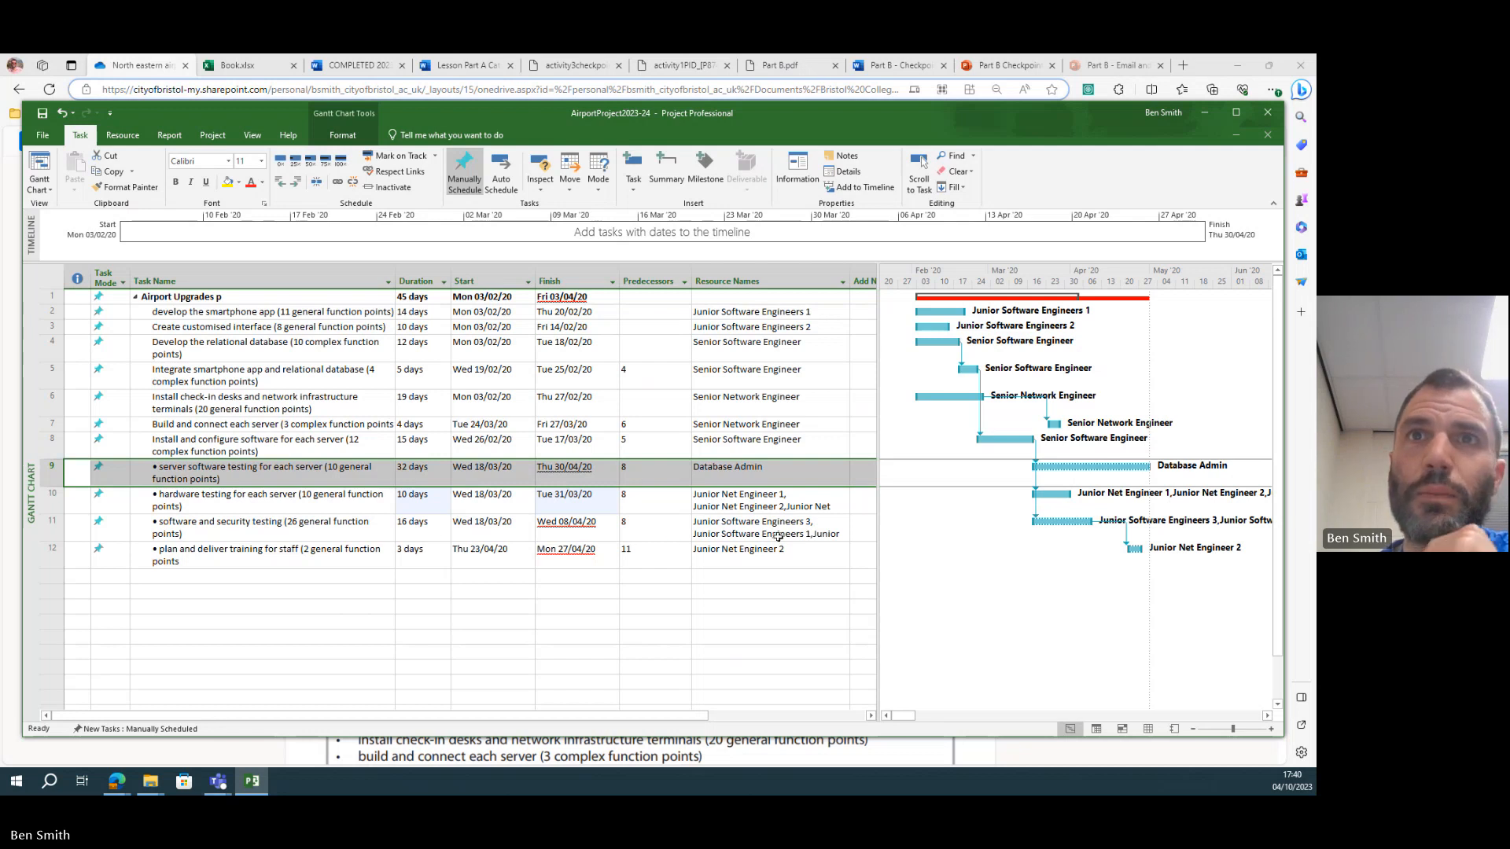
# - Add Junior Software Engineers 1 to server software testing beside Database Admin, leaving it at 32 days
pyautogui.click(743, 467)
pyautogui.click(843, 471)
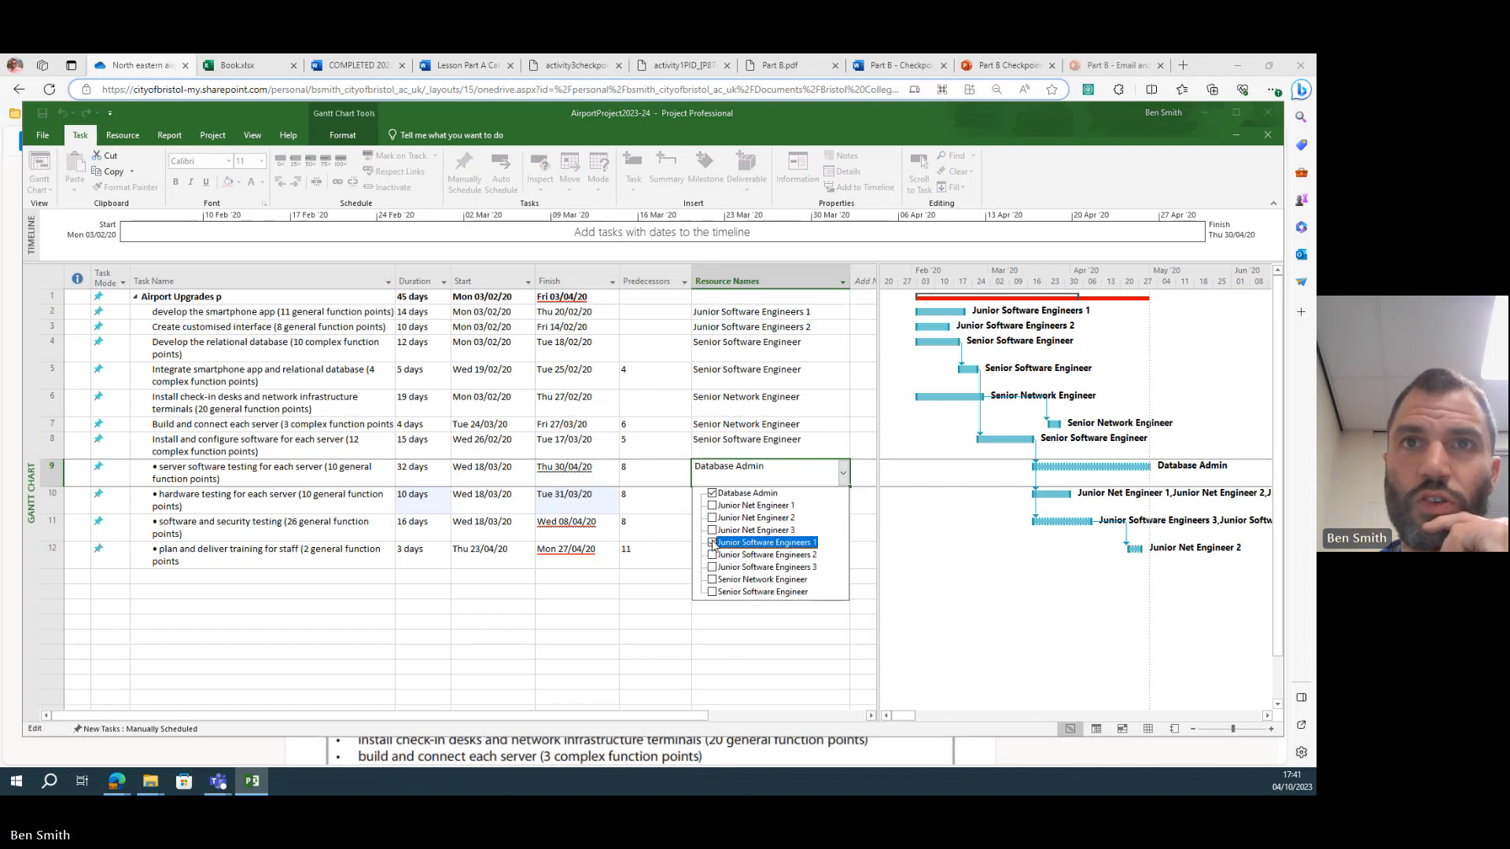
pyautogui.click(711, 542)
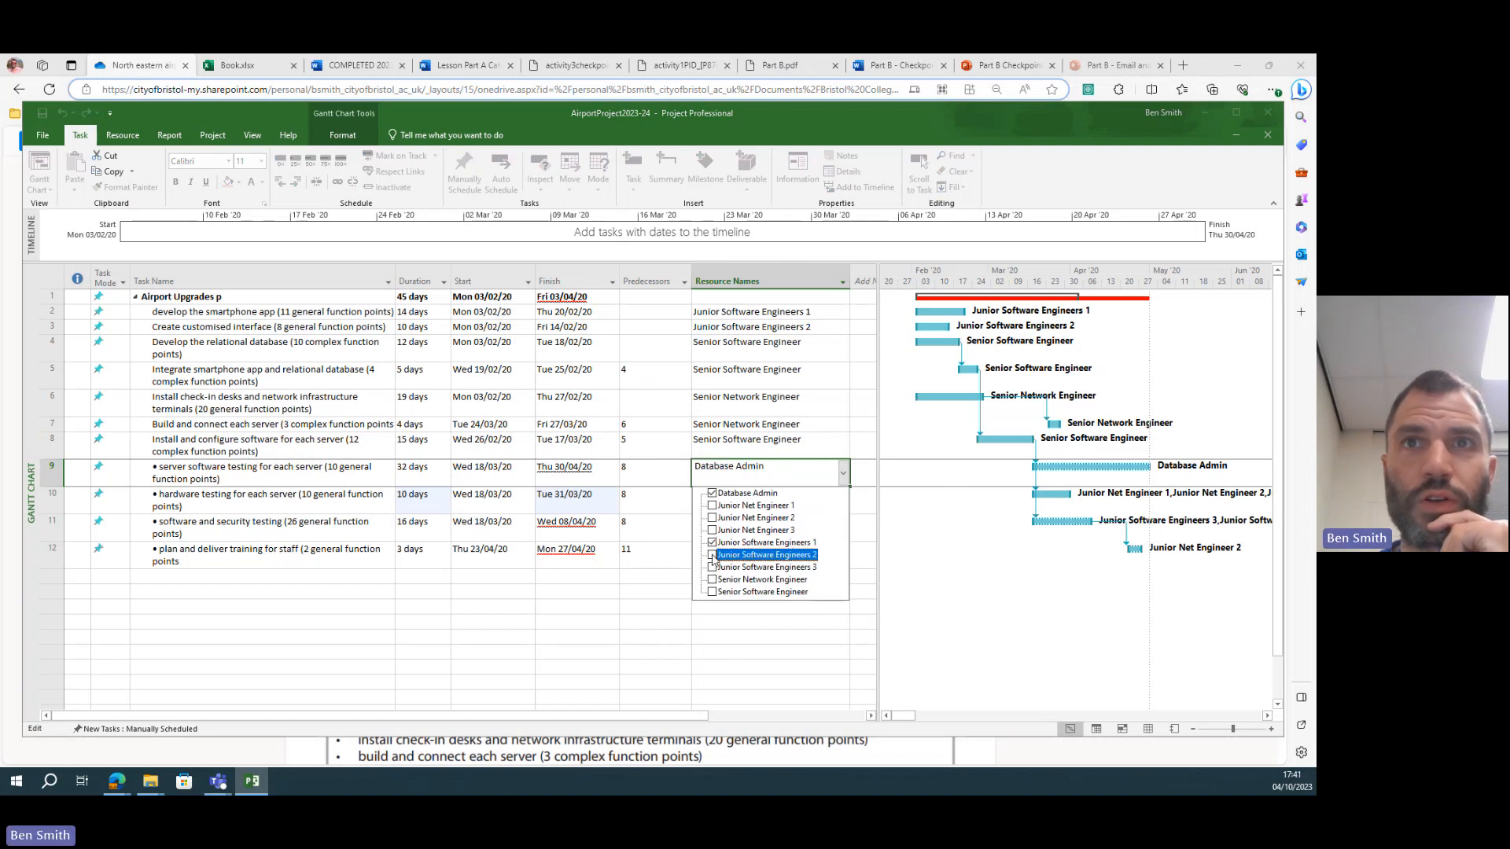
pyautogui.click(521, 576)
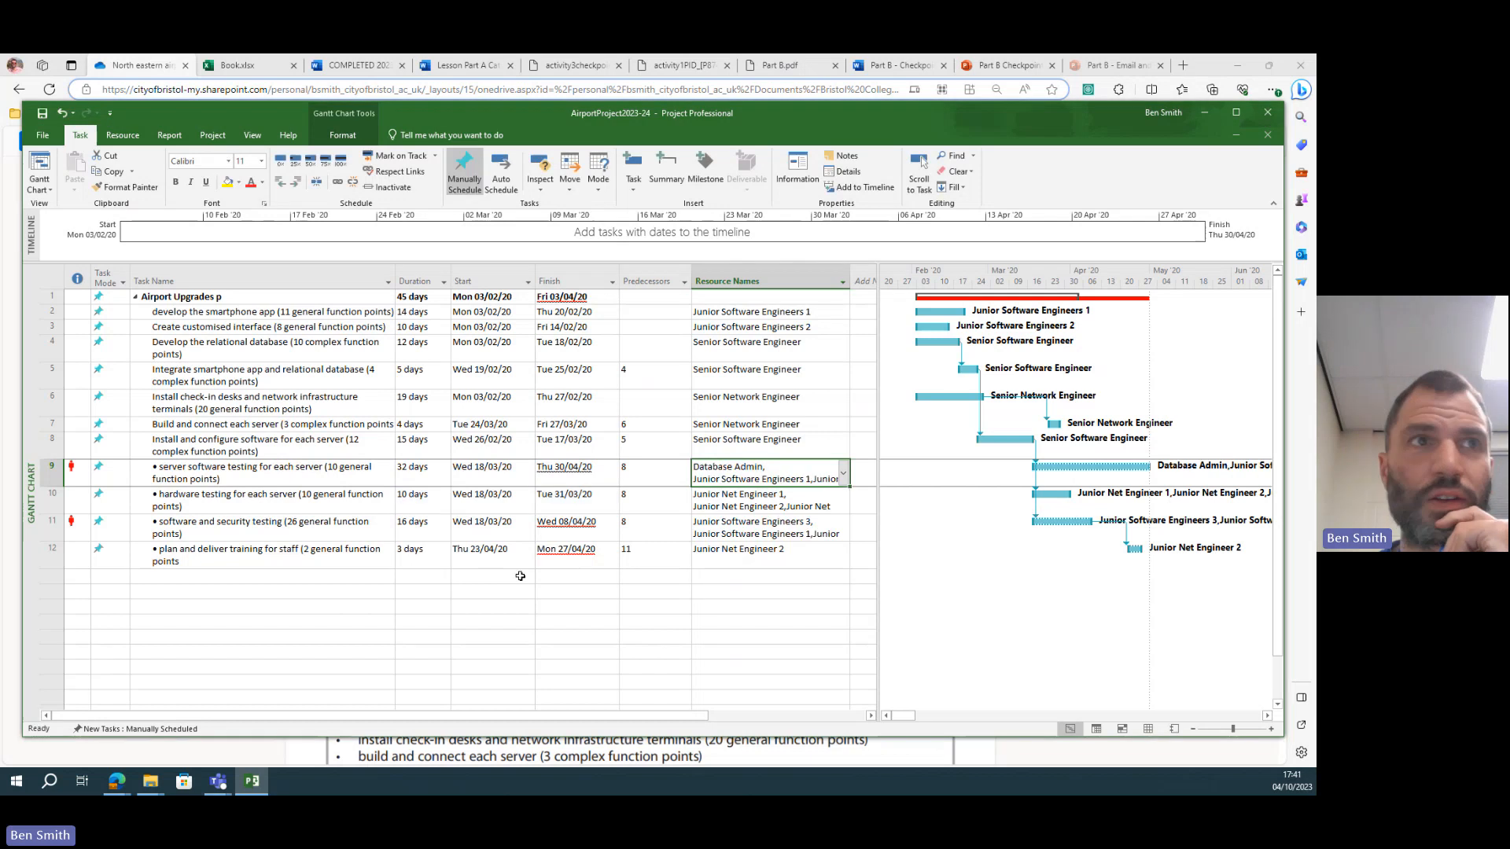
pyautogui.click(739, 522)
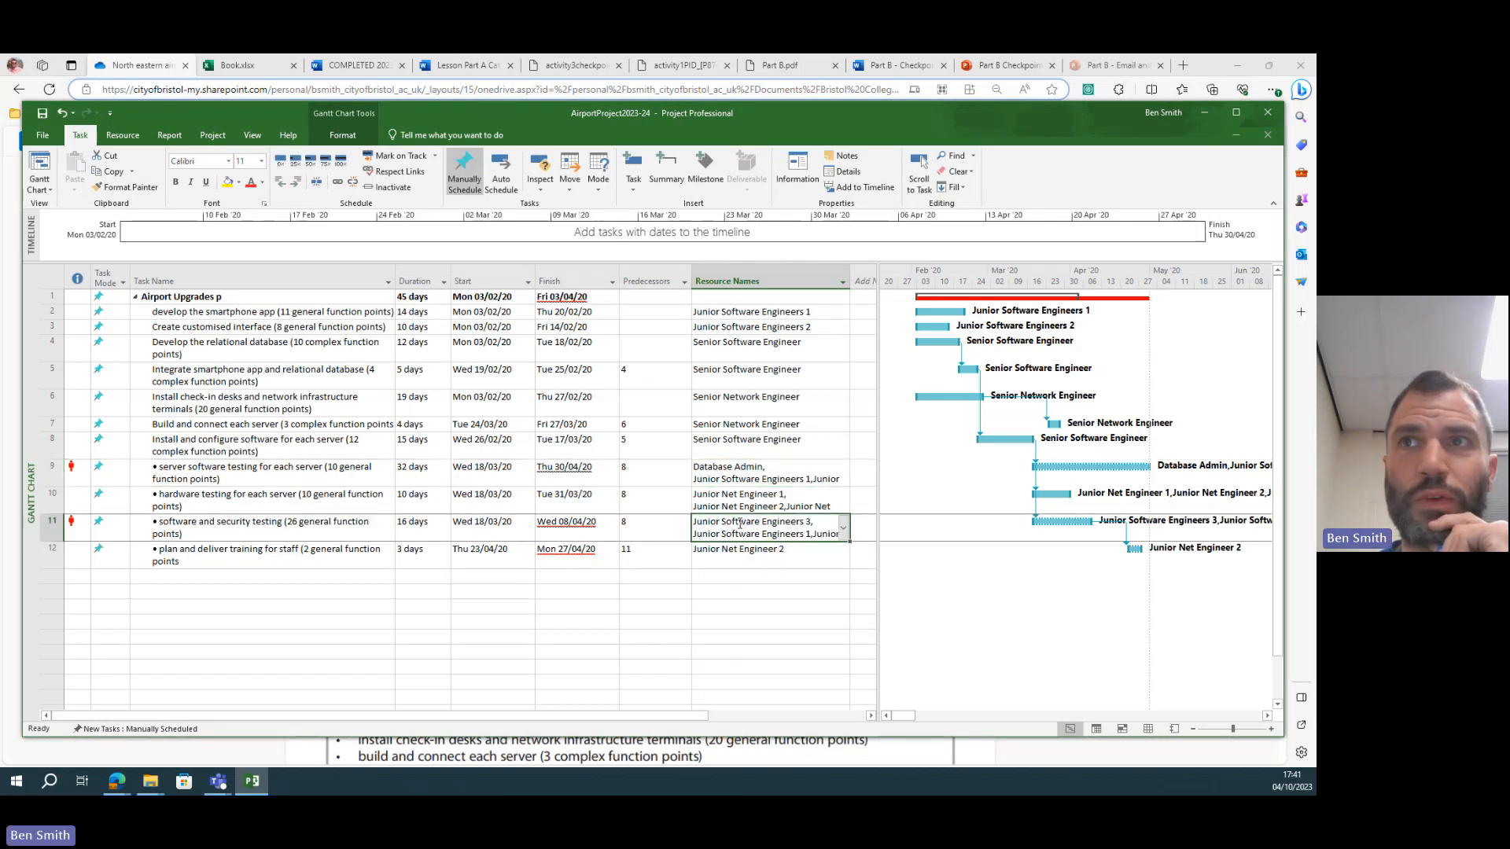
pyautogui.click(431, 472)
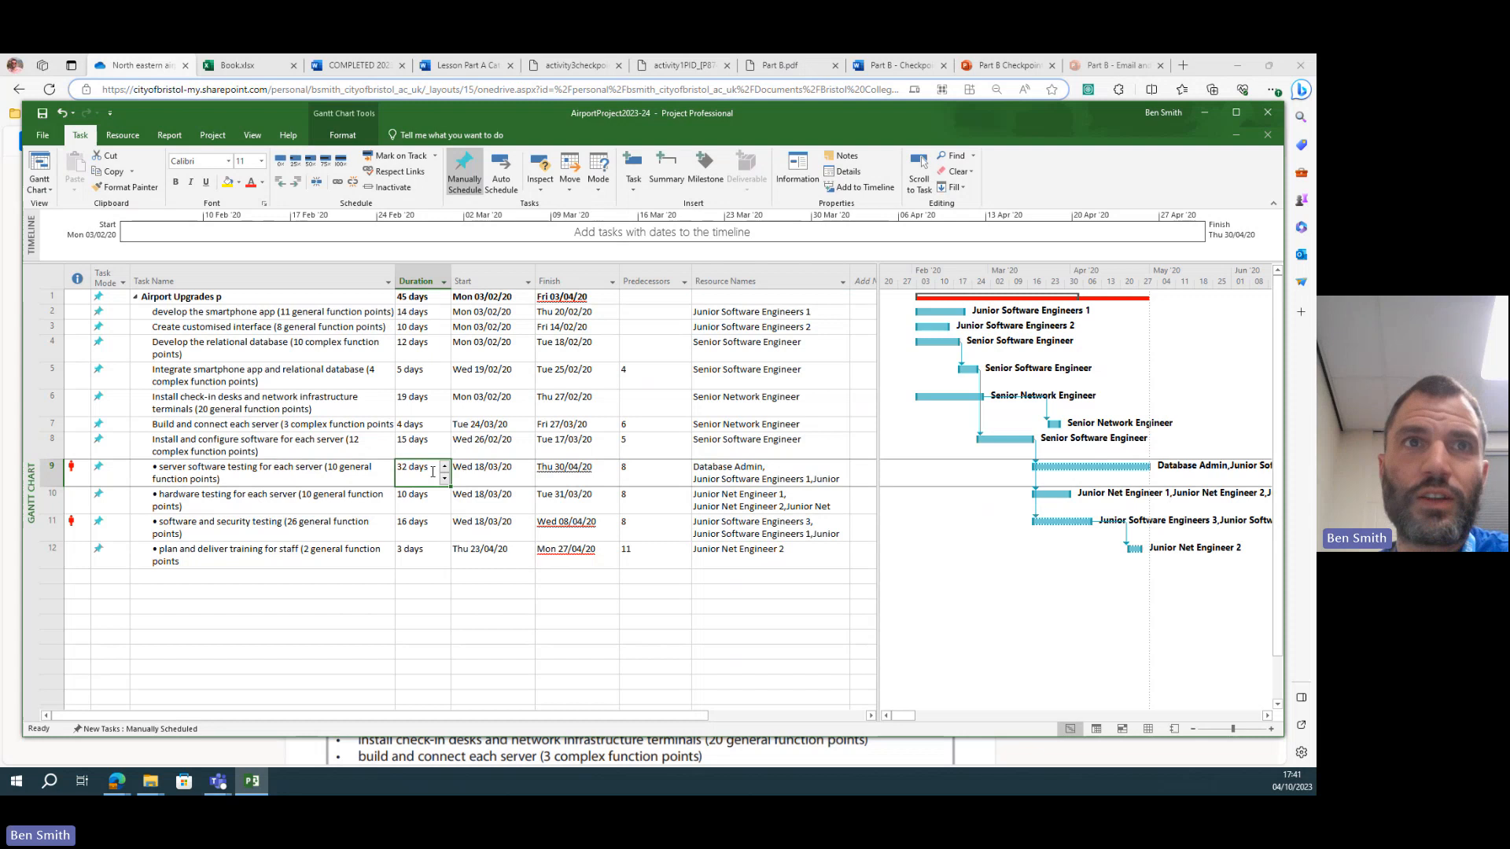
pyautogui.doubleClick(404, 467)
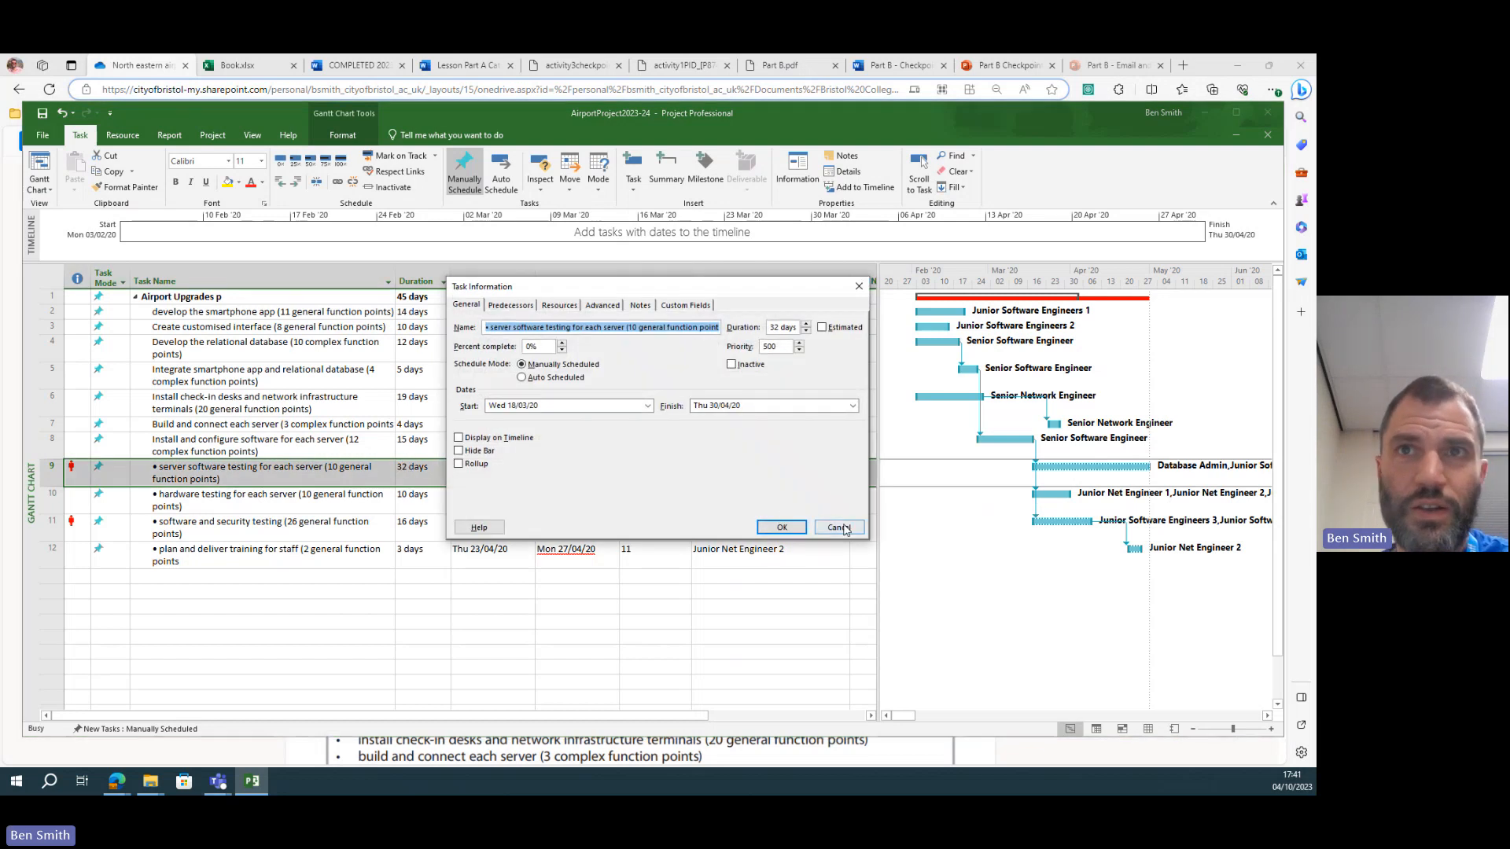
pyautogui.click(842, 527)
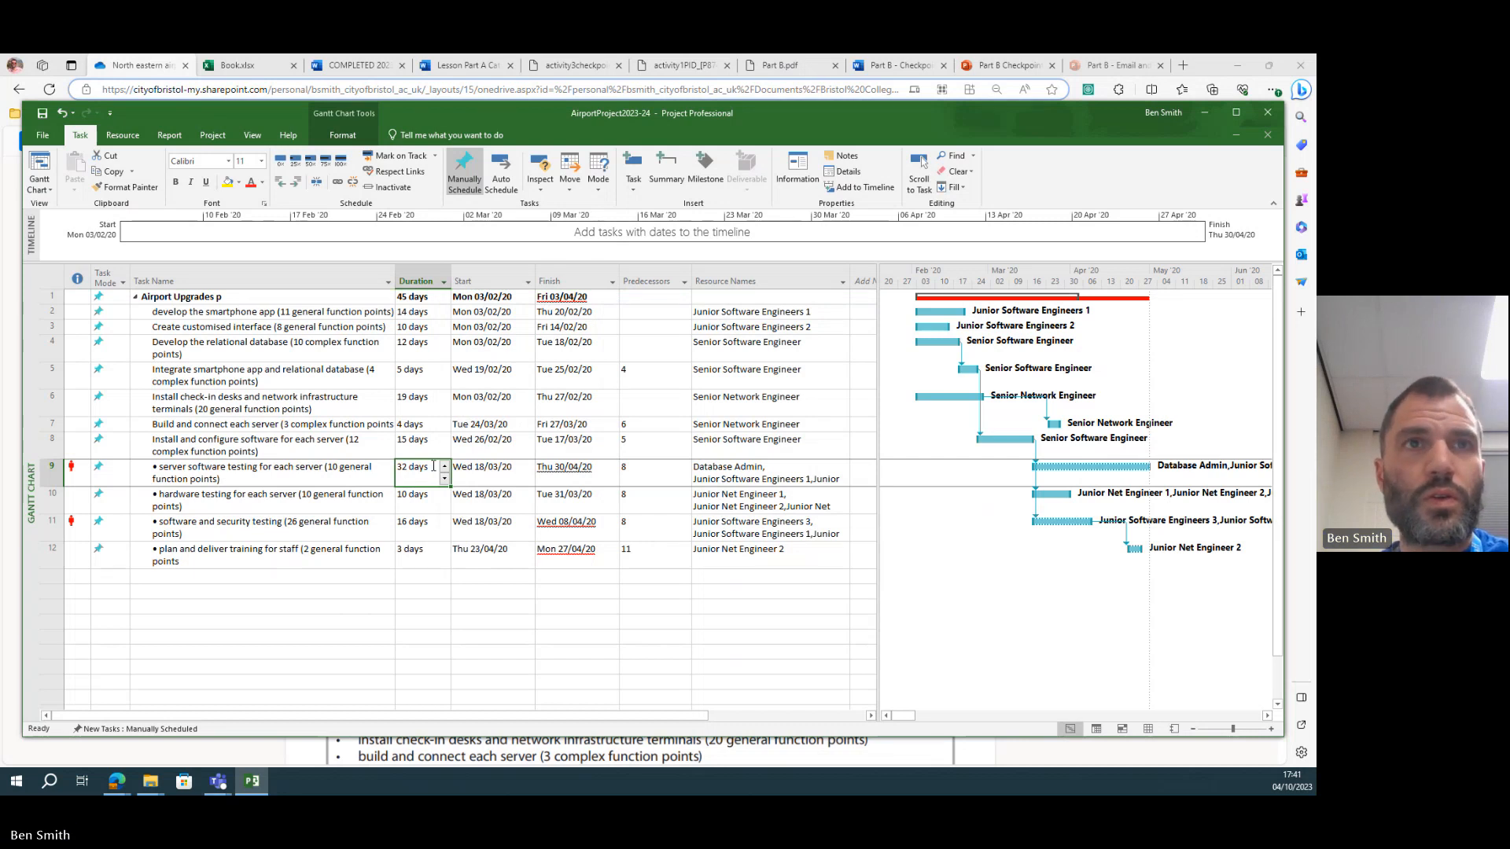
pyautogui.write('11')
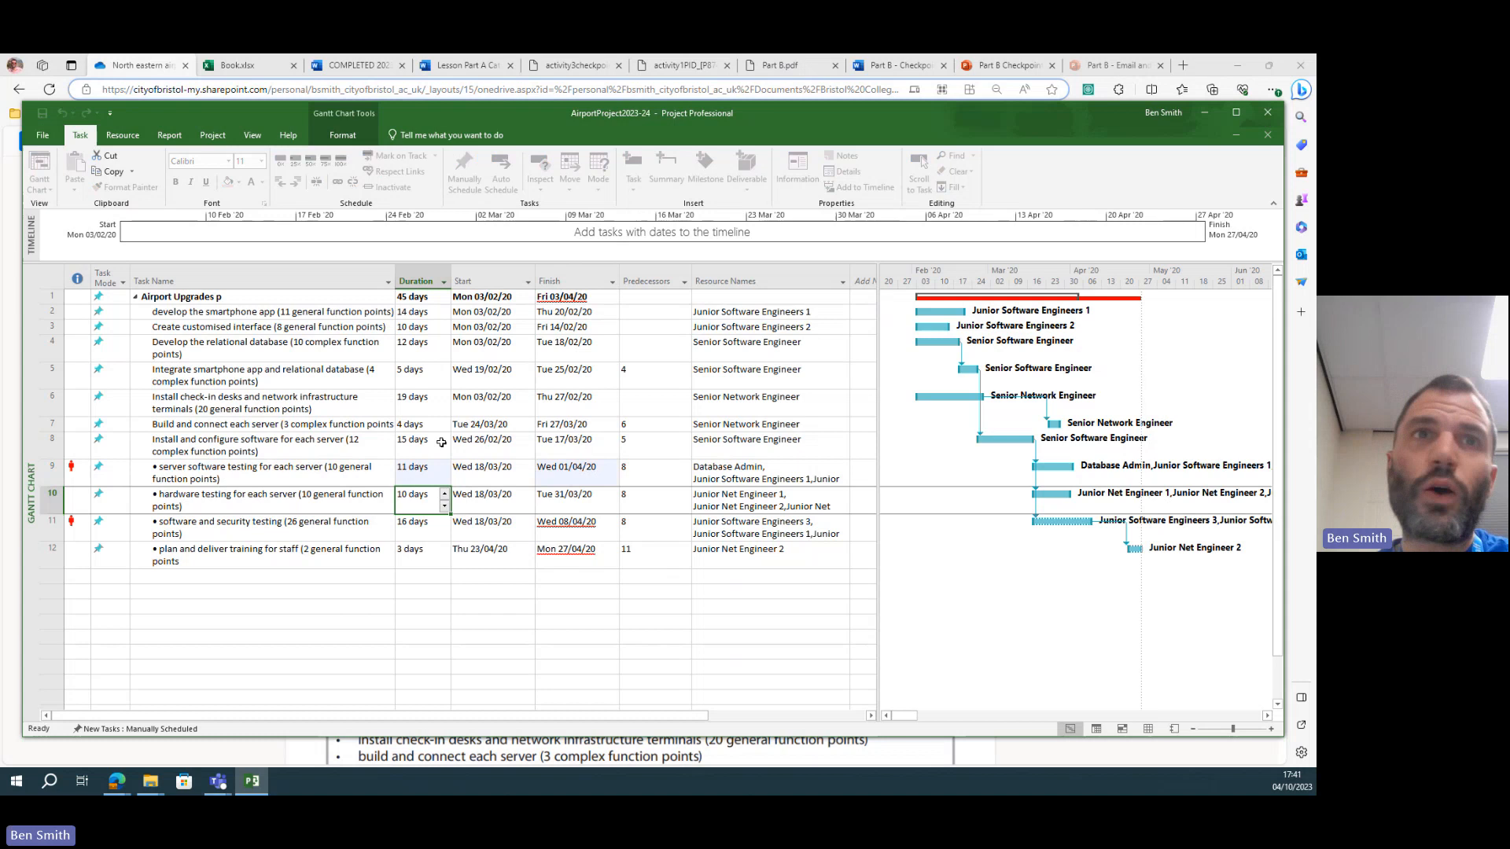
# - Set server software and hardware testing to 11 days each, both ending 01/04/20, and review the testing resources
pyautogui.press('Return')
pyautogui.write('11')
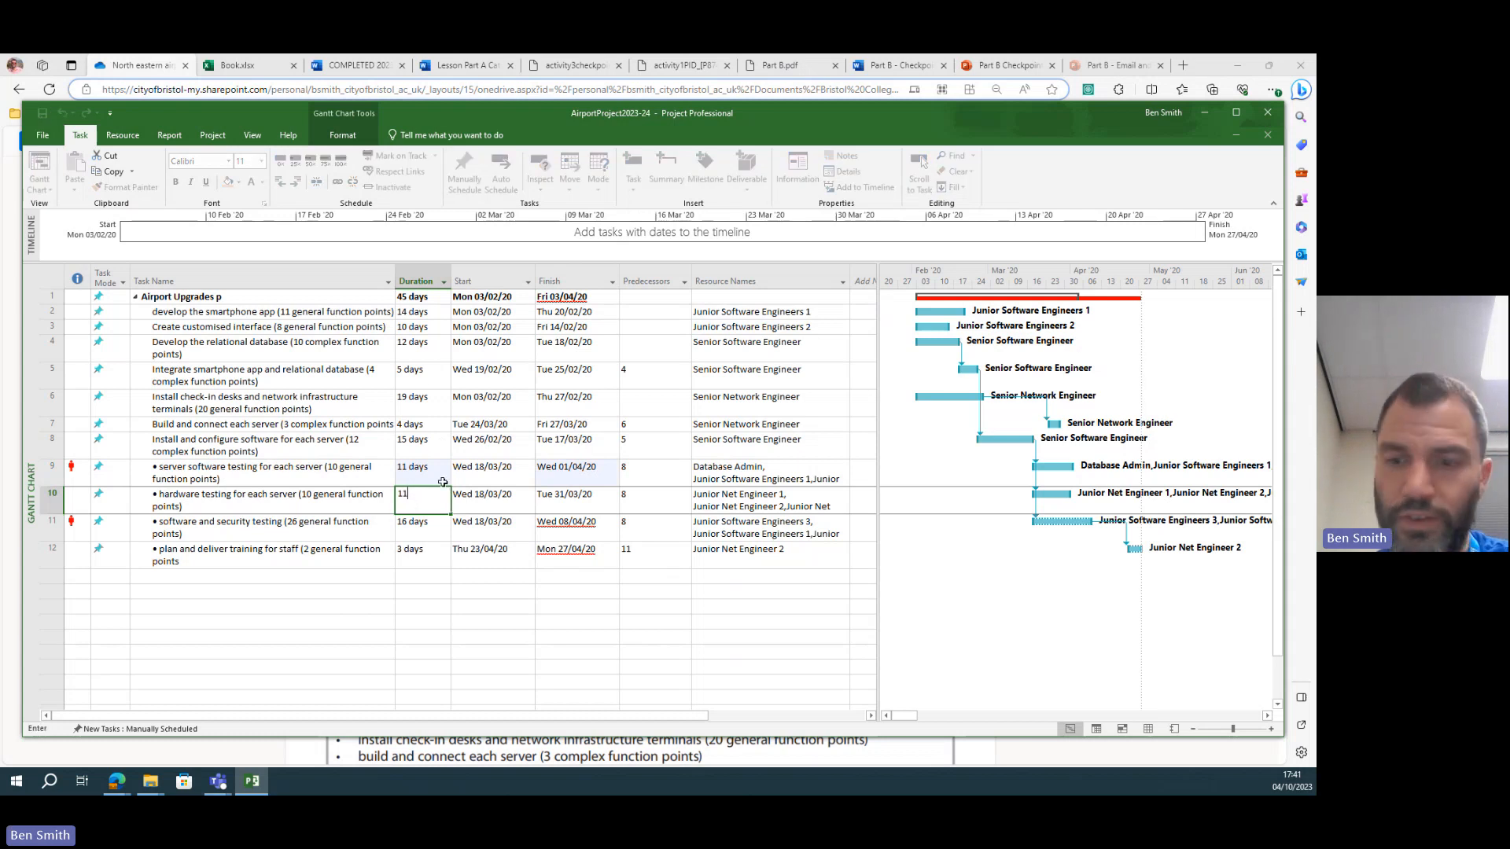
pyautogui.press('Return')
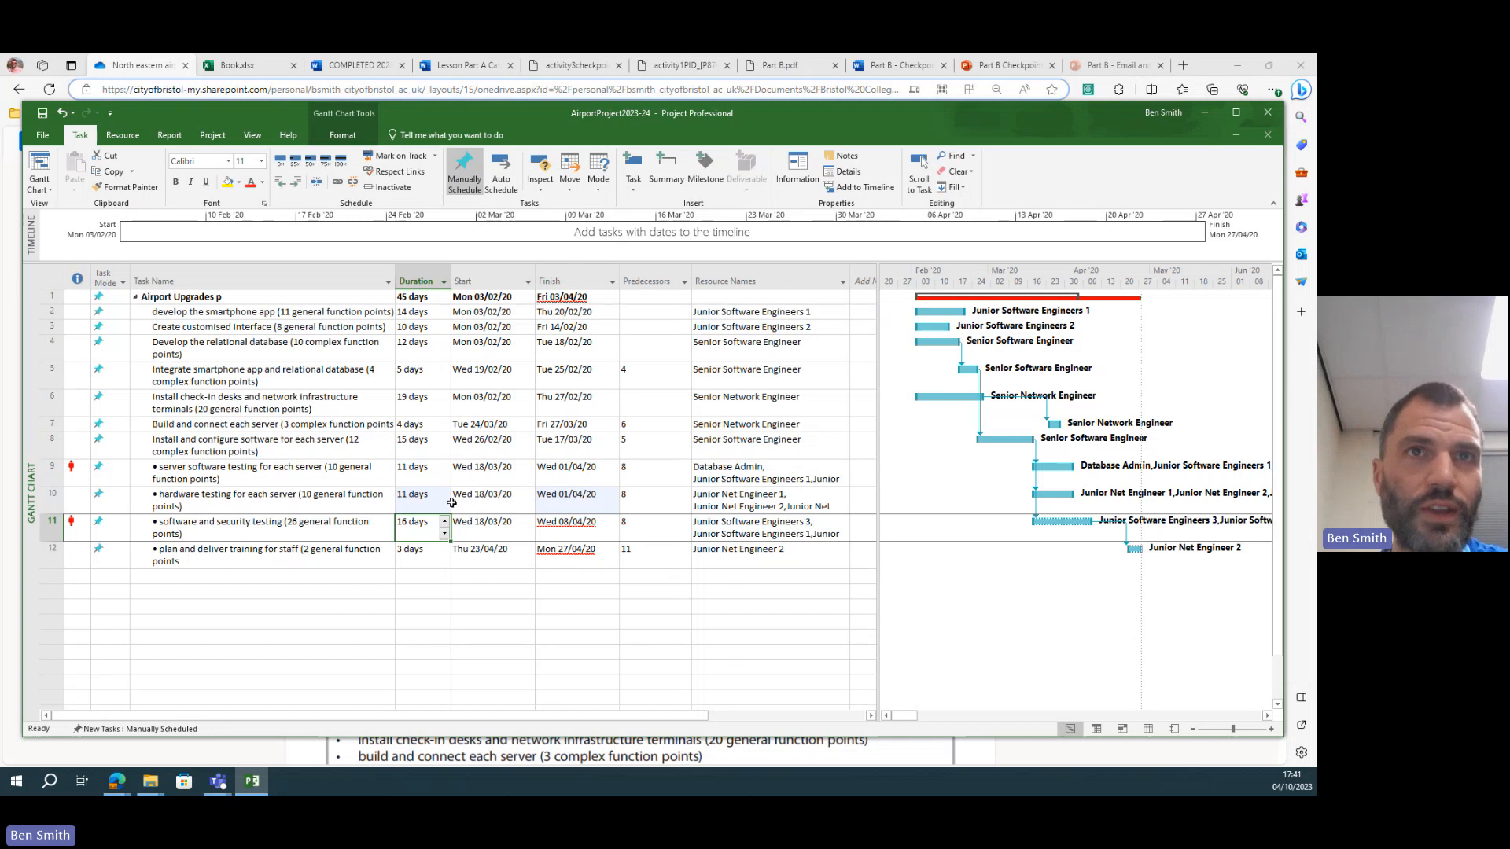
pyautogui.click(784, 470)
pyautogui.click(783, 506)
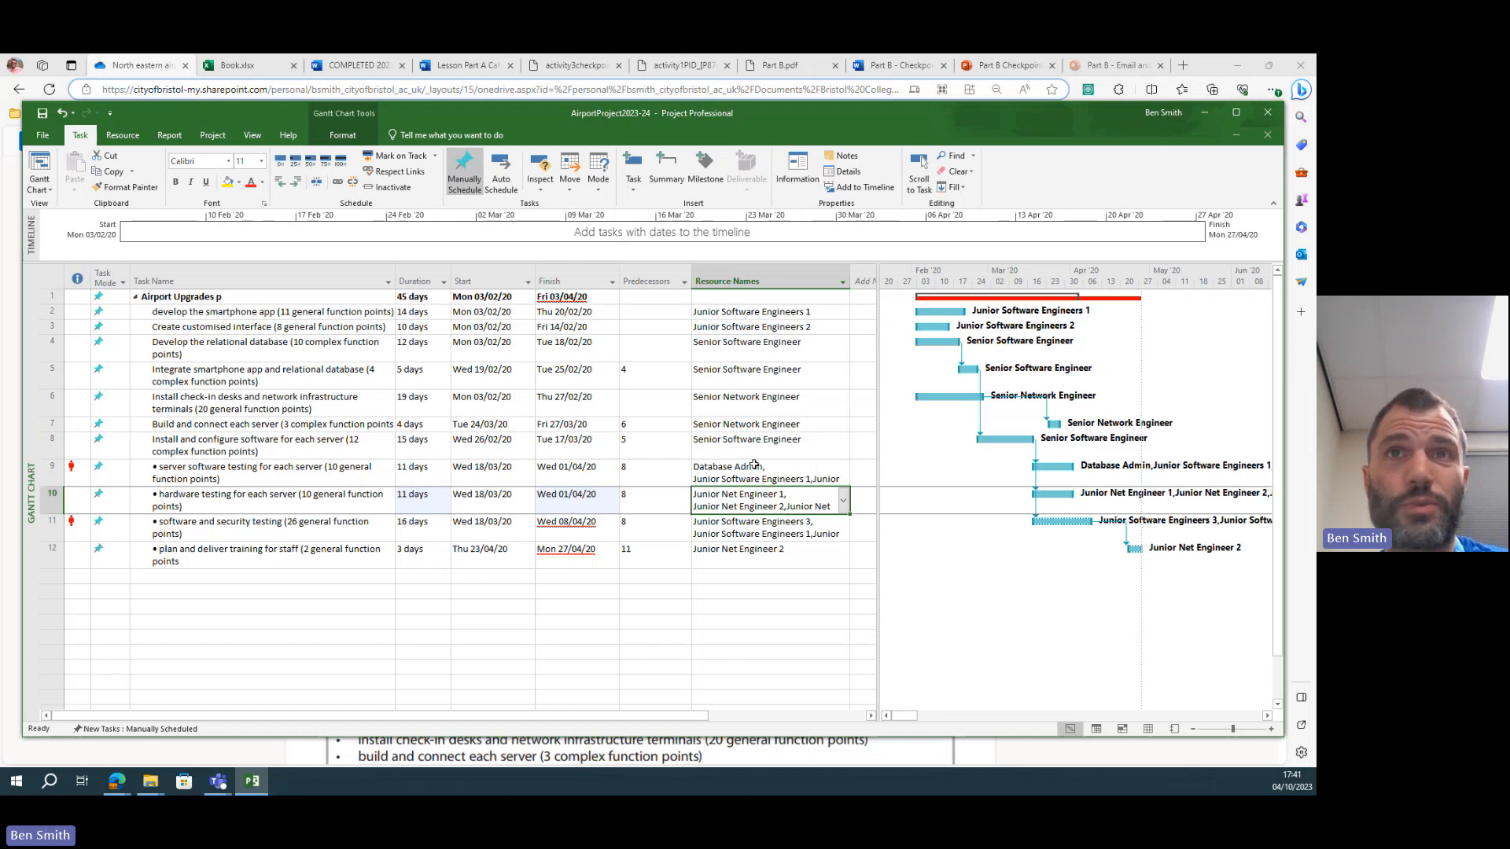
pyautogui.click(748, 469)
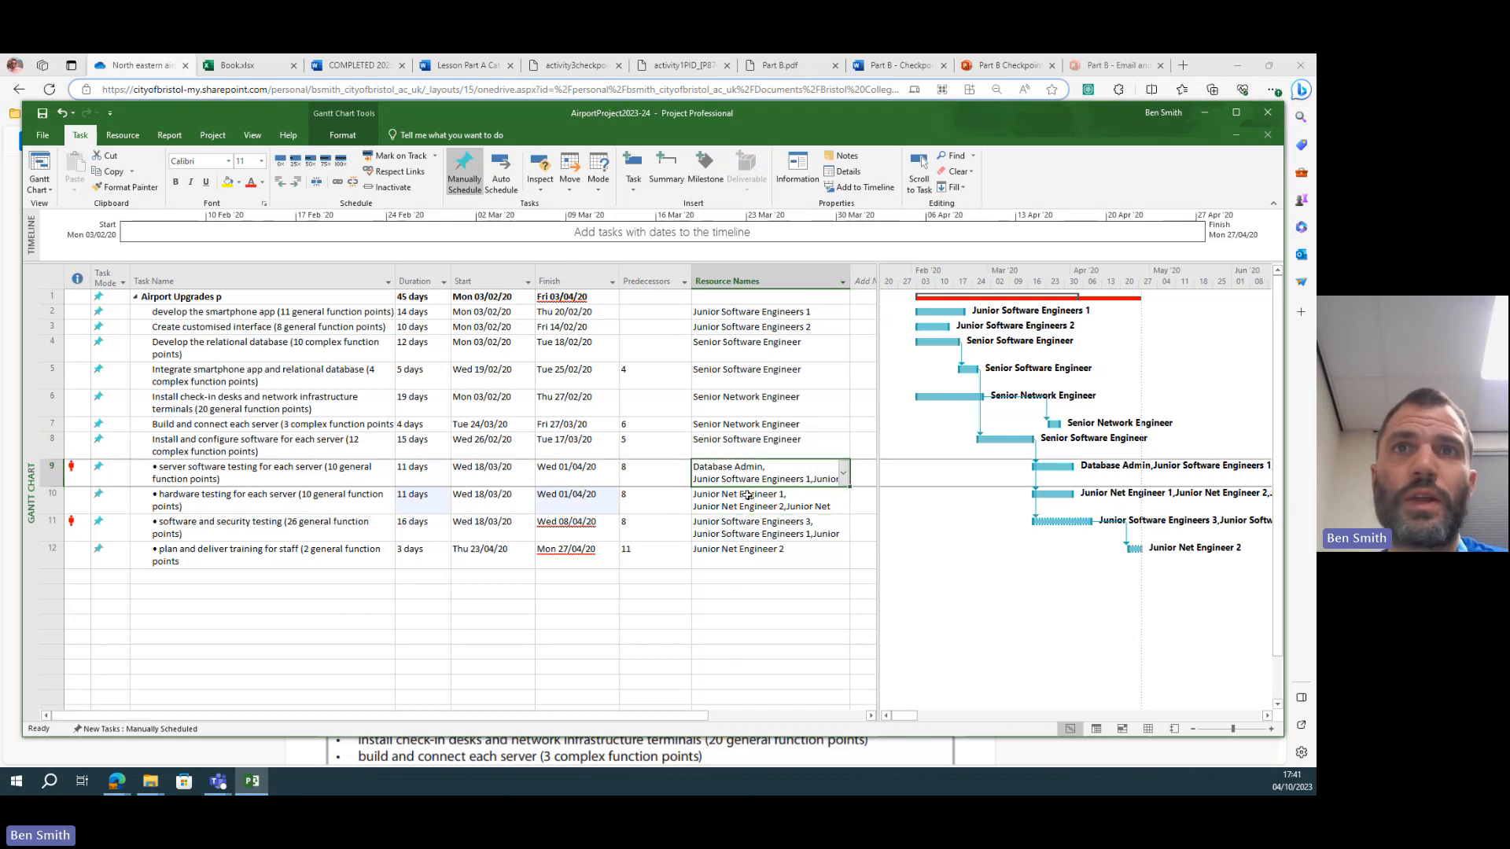
pyautogui.click(744, 498)
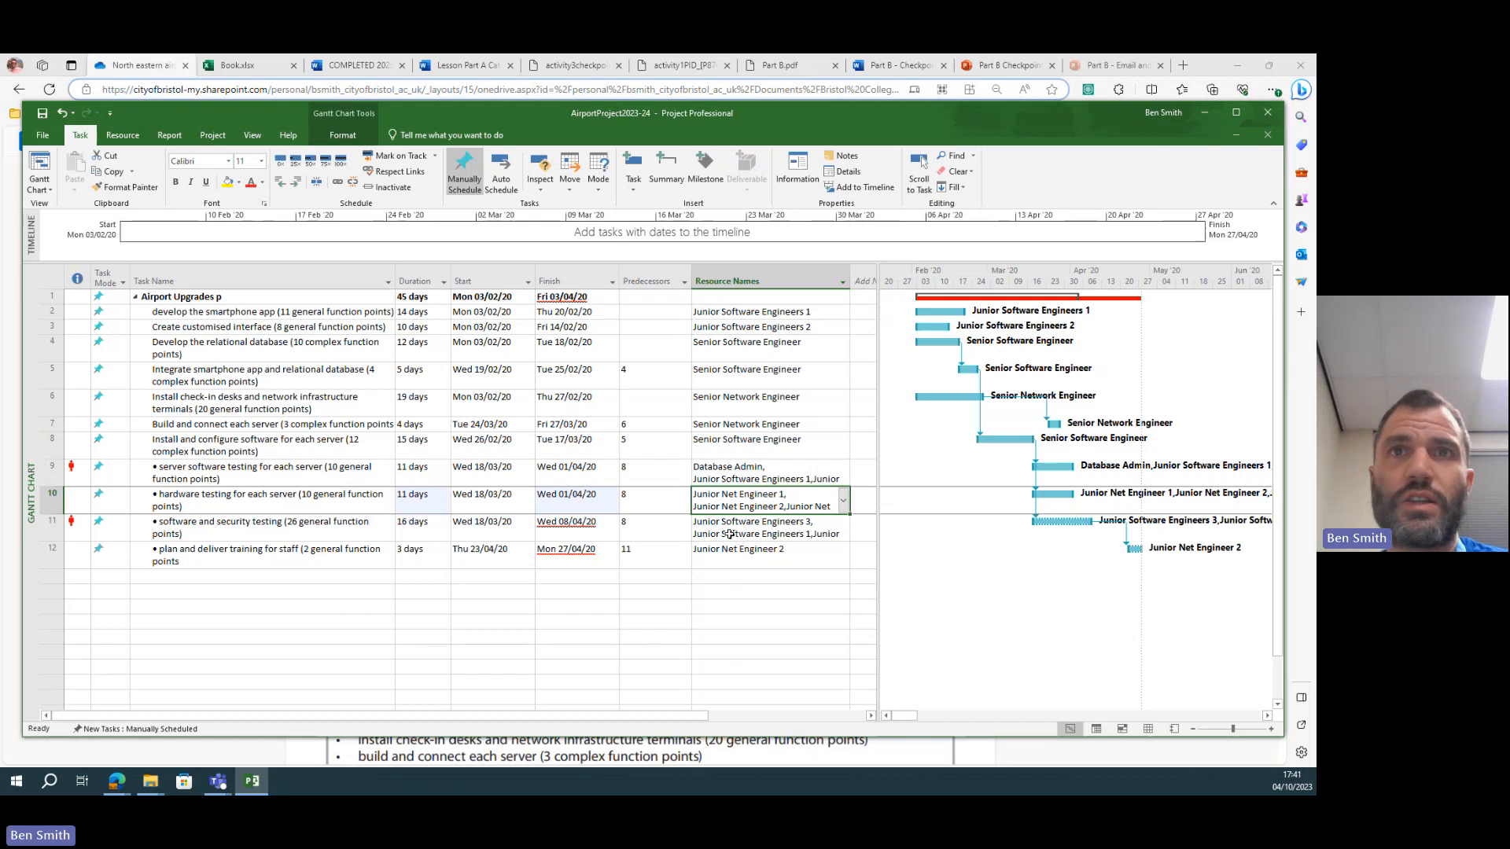
pyautogui.click(729, 535)
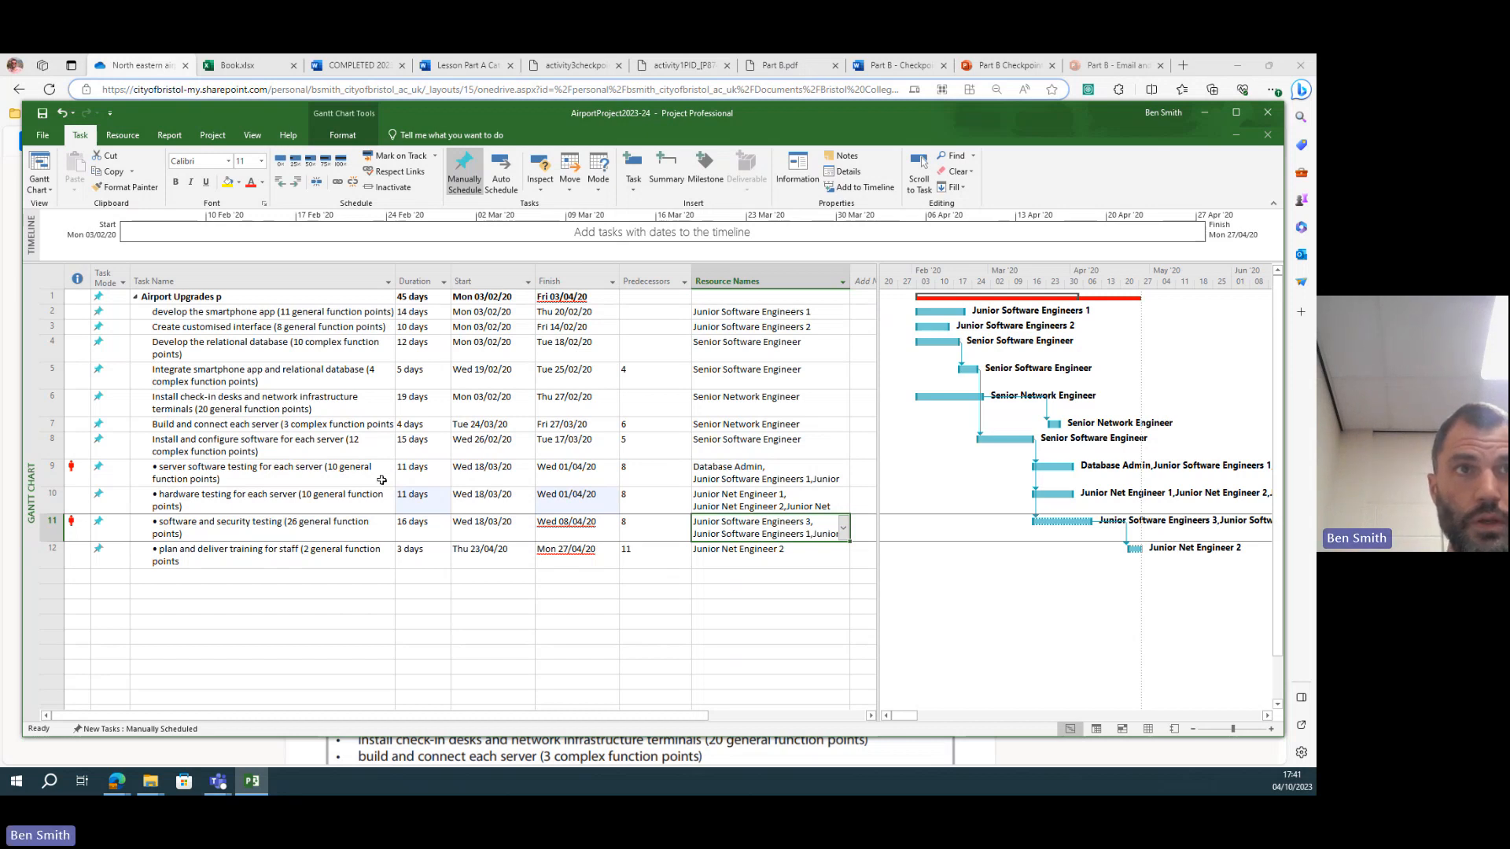
# - Assign Junior Software Engineers 1–3 to software and security testing, then view the Part A brief
pyautogui.click(183, 473)
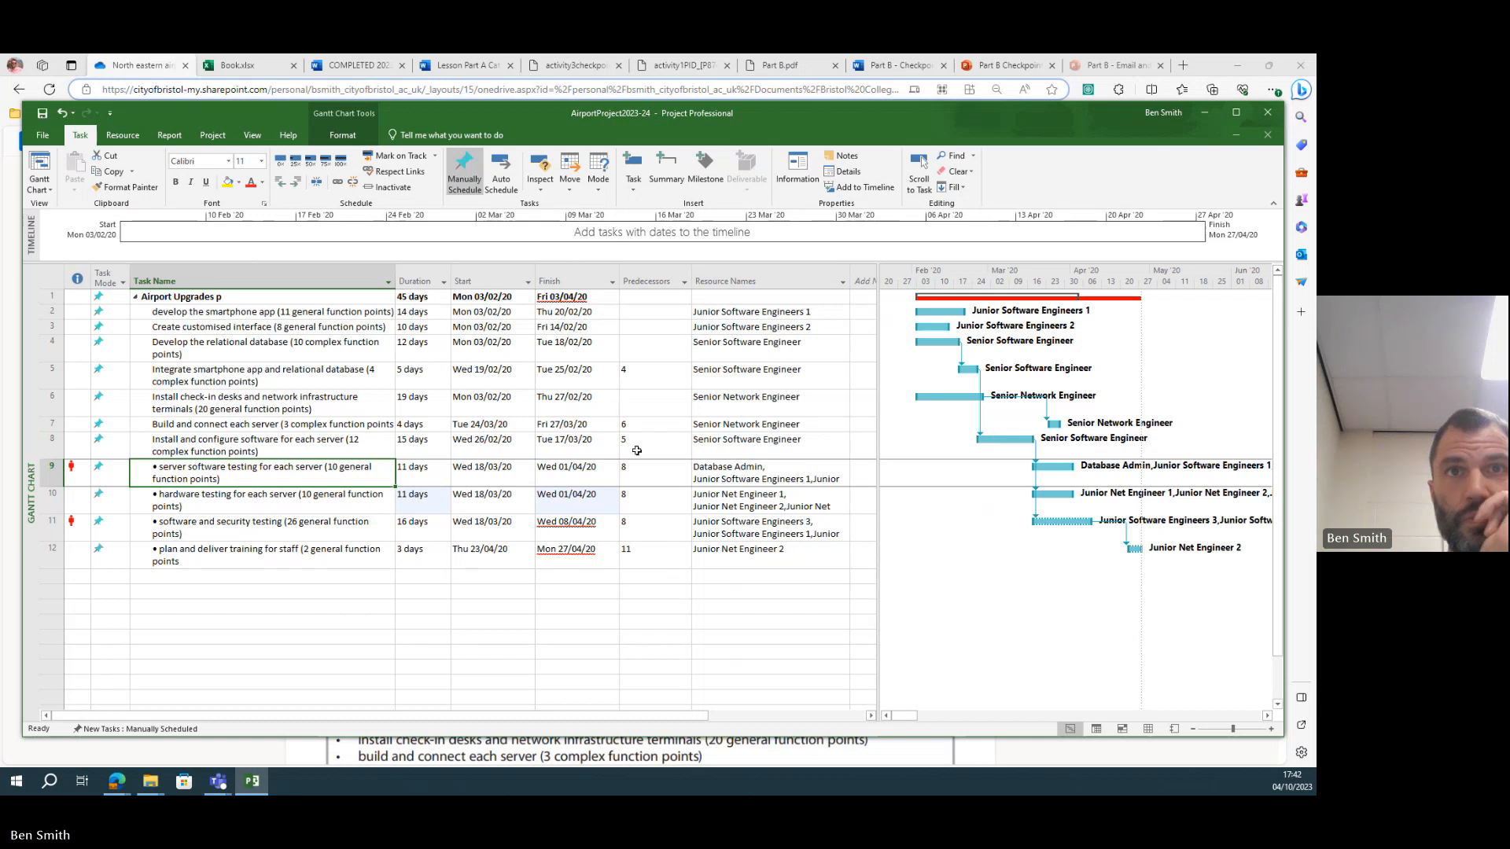
pyautogui.click(263, 448)
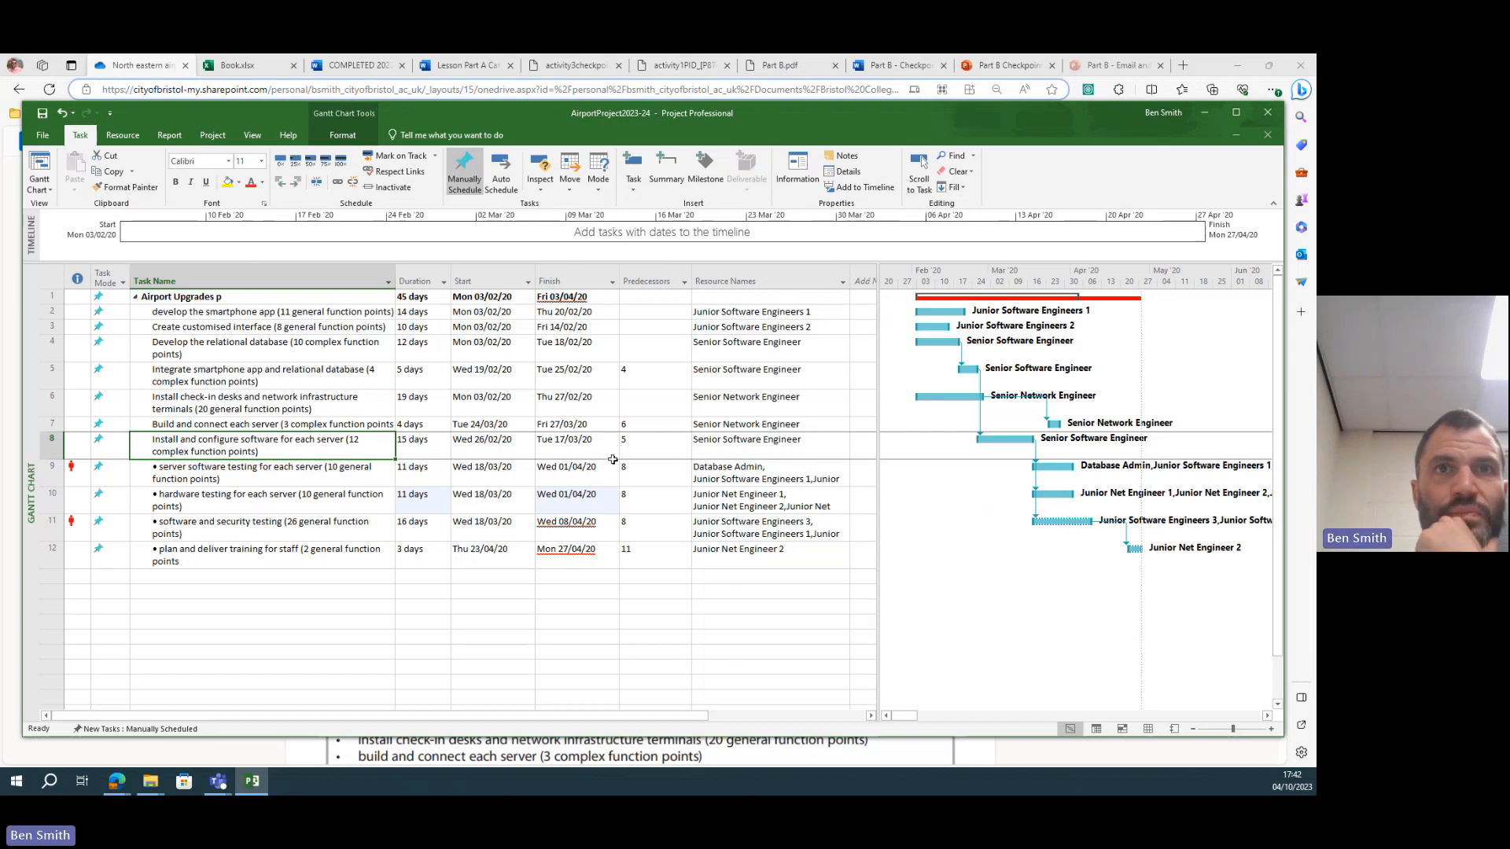
pyautogui.click(773, 527)
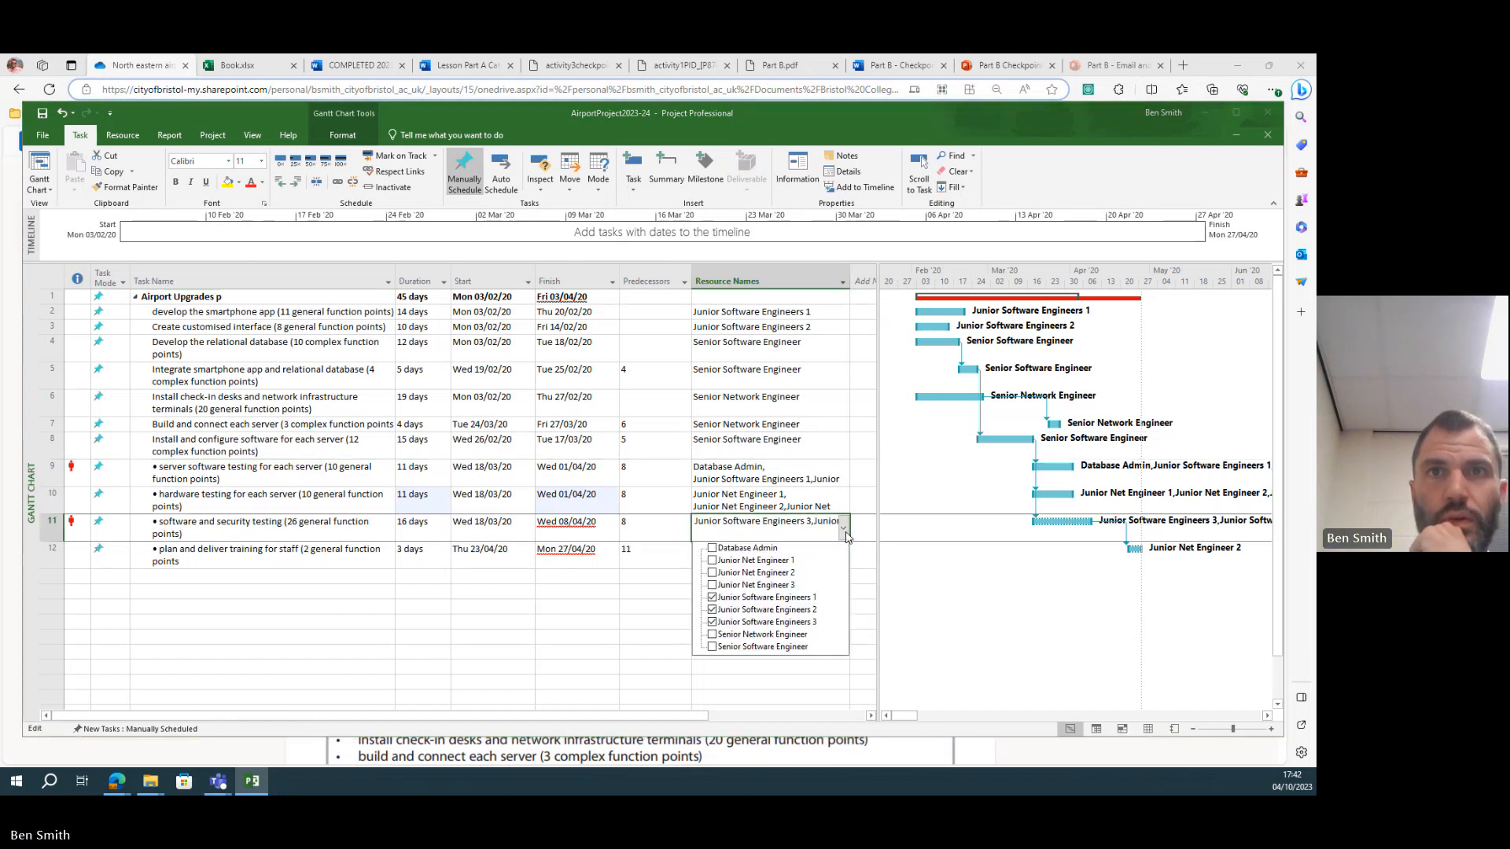
pyautogui.click(847, 539)
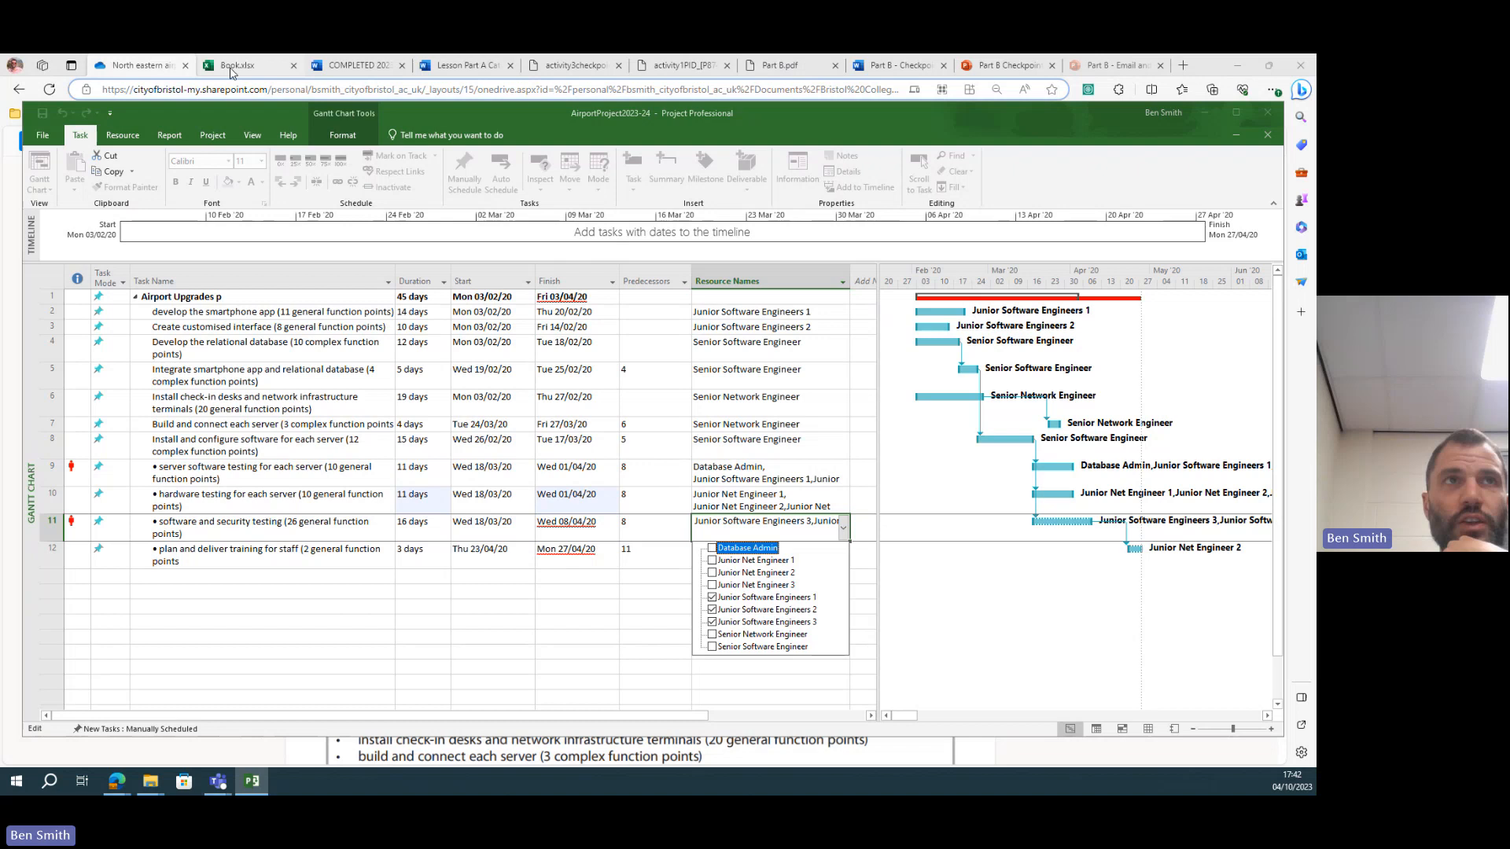
pyautogui.click(73, 64)
pyautogui.scroll(10, 555, 517)
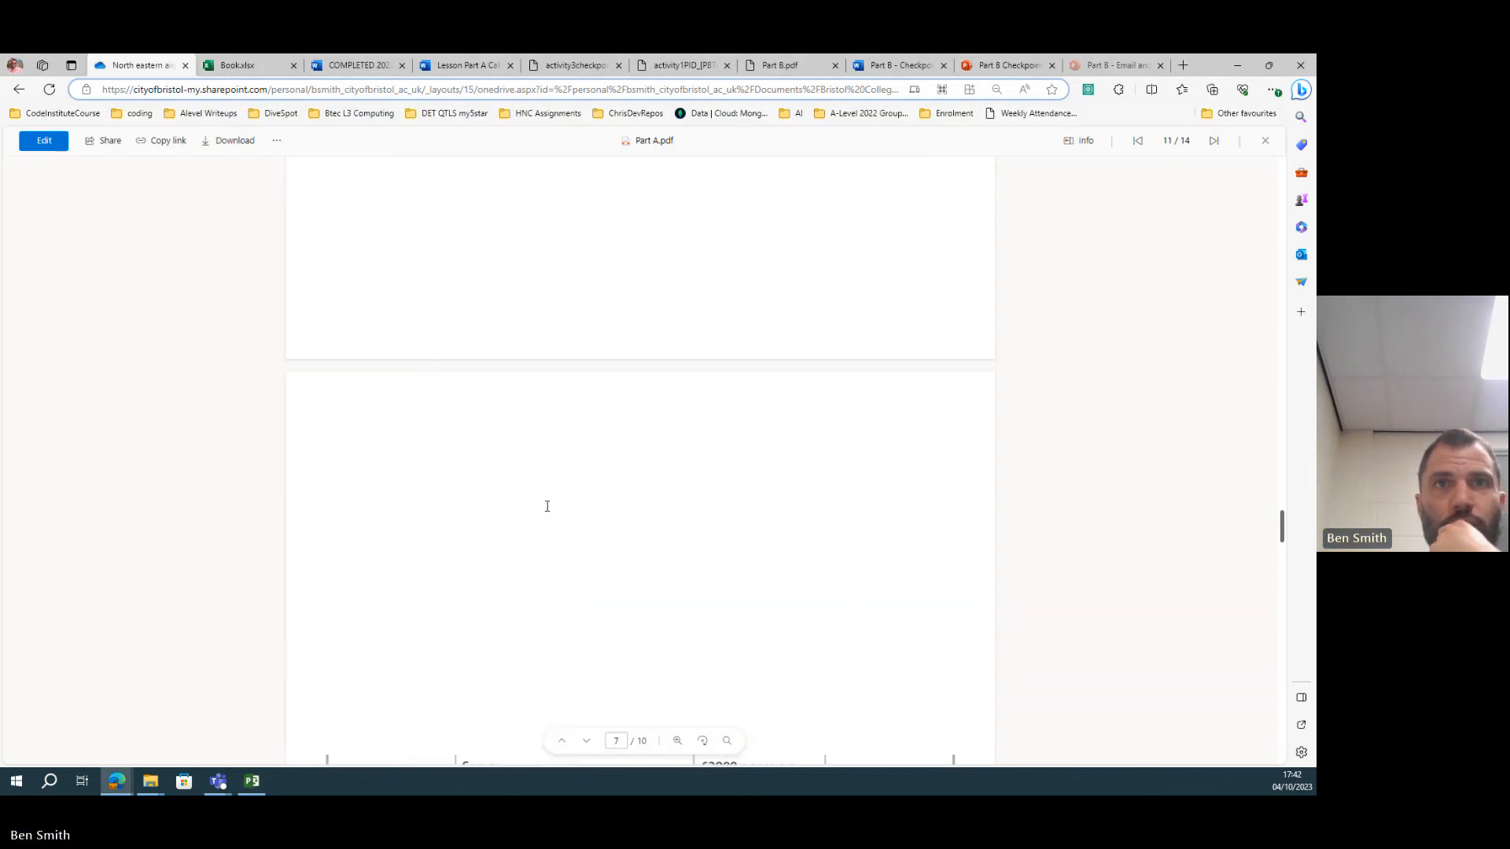
pyautogui.scroll(-5, 554, 517)
pyautogui.scroll(-5, 554, 516)
pyautogui.scroll(-5, 555, 516)
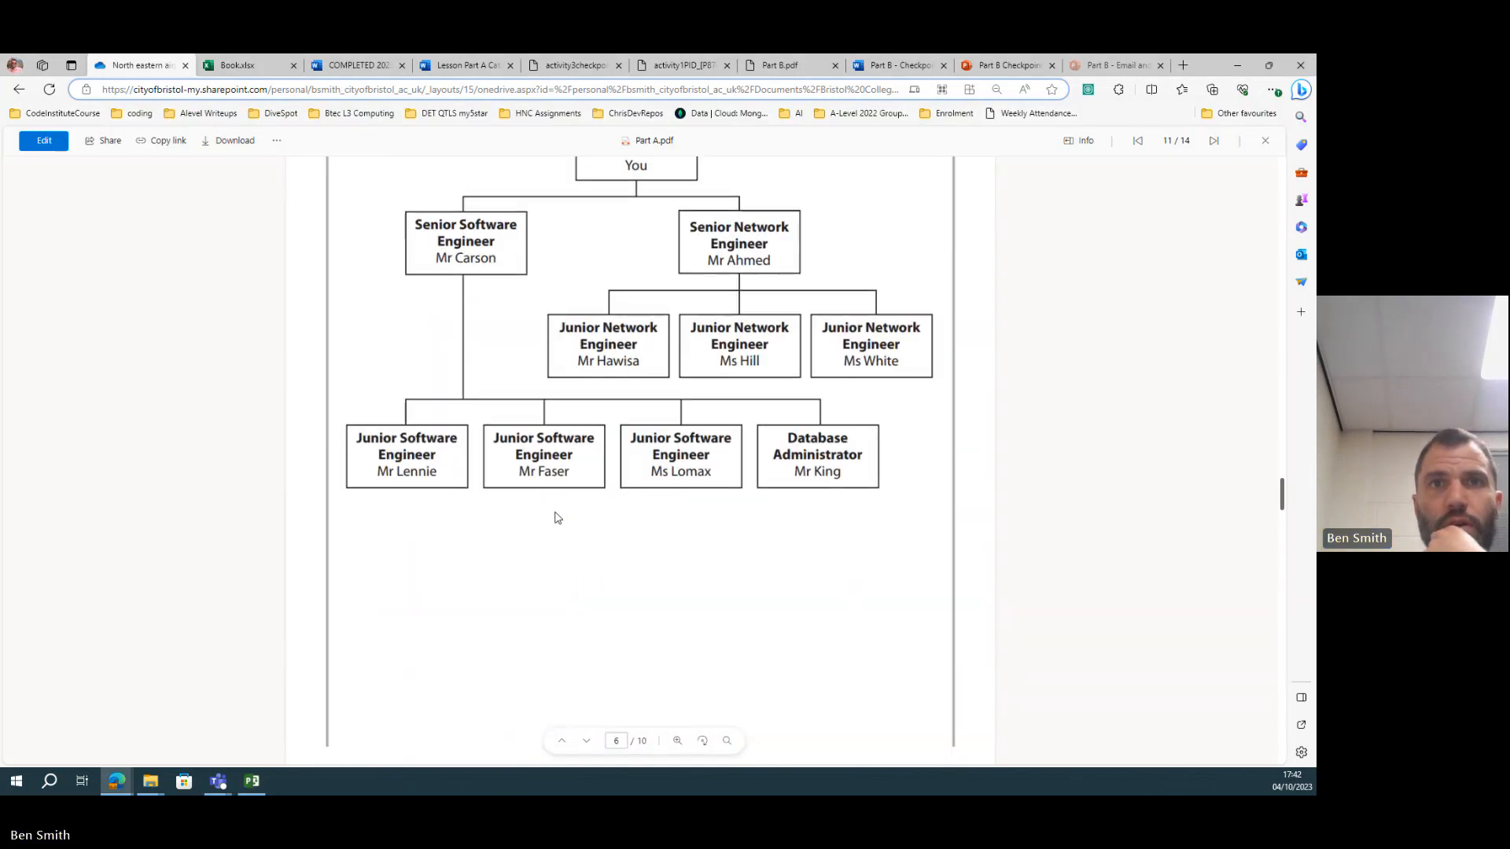
pyautogui.scroll(-5, 571, 503)
pyautogui.scroll(-3, 572, 504)
pyautogui.scroll(-2, 572, 504)
pyautogui.scroll(5, 571, 504)
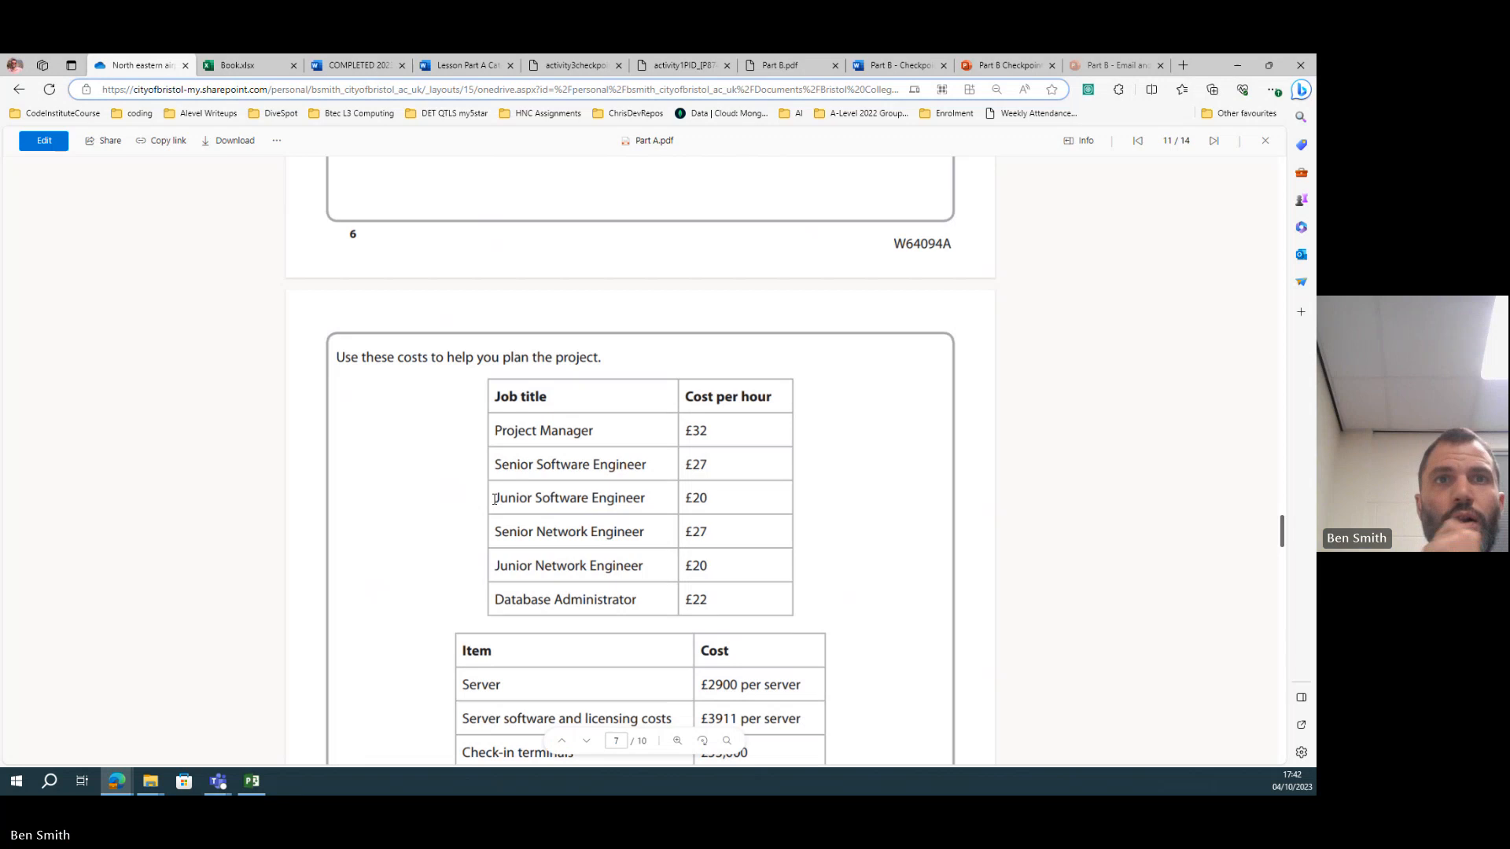
# - Check the brief's hourly rates: junior engineers £20, senior network £27, database administrator £22
pyautogui.moveTo(494, 497); pyautogui.dragTo(710, 496)
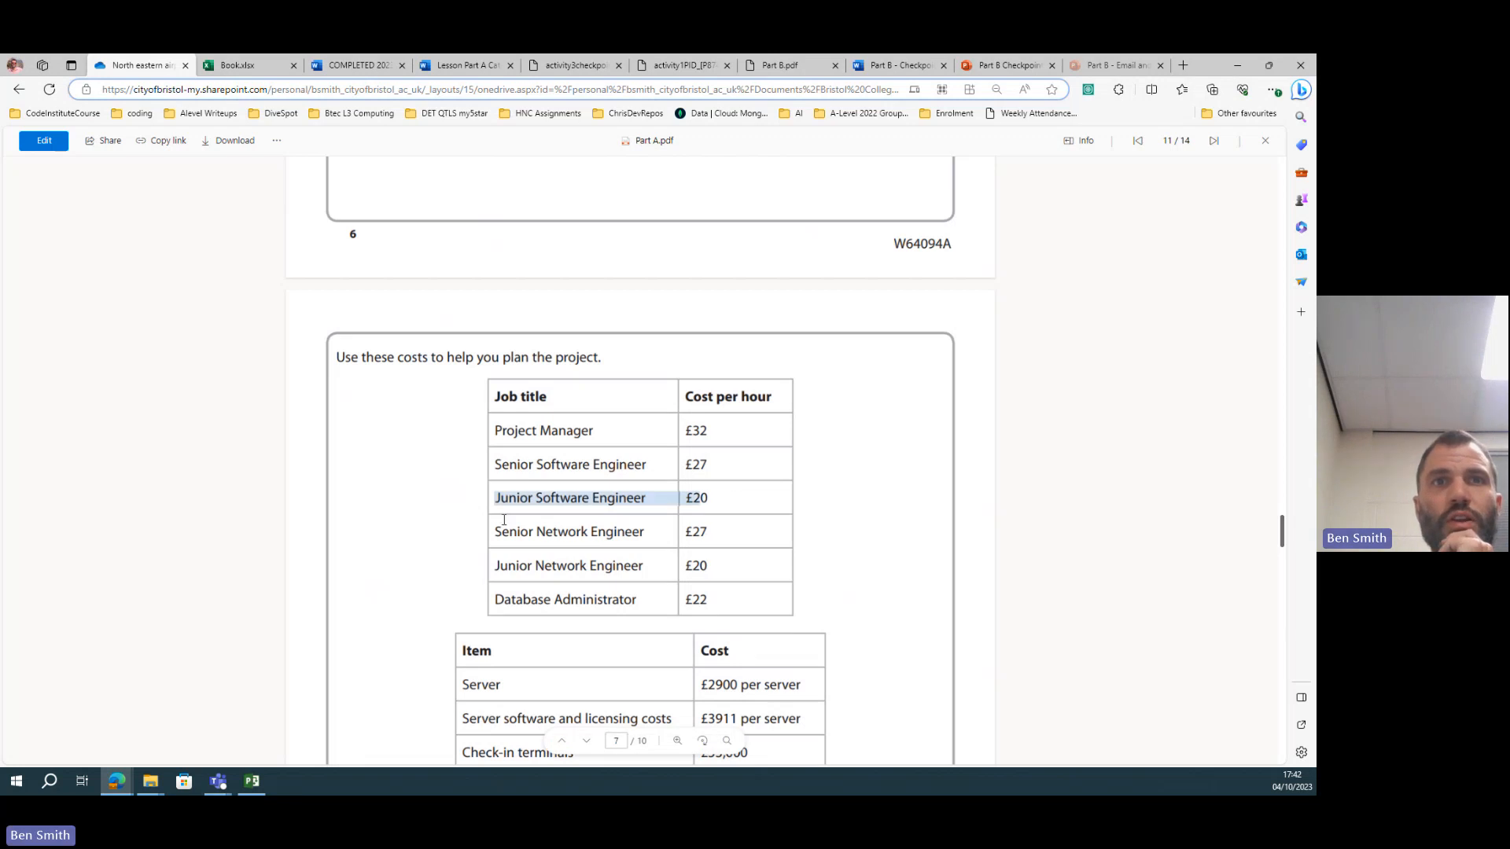
pyautogui.moveTo(495, 565); pyautogui.dragTo(730, 576)
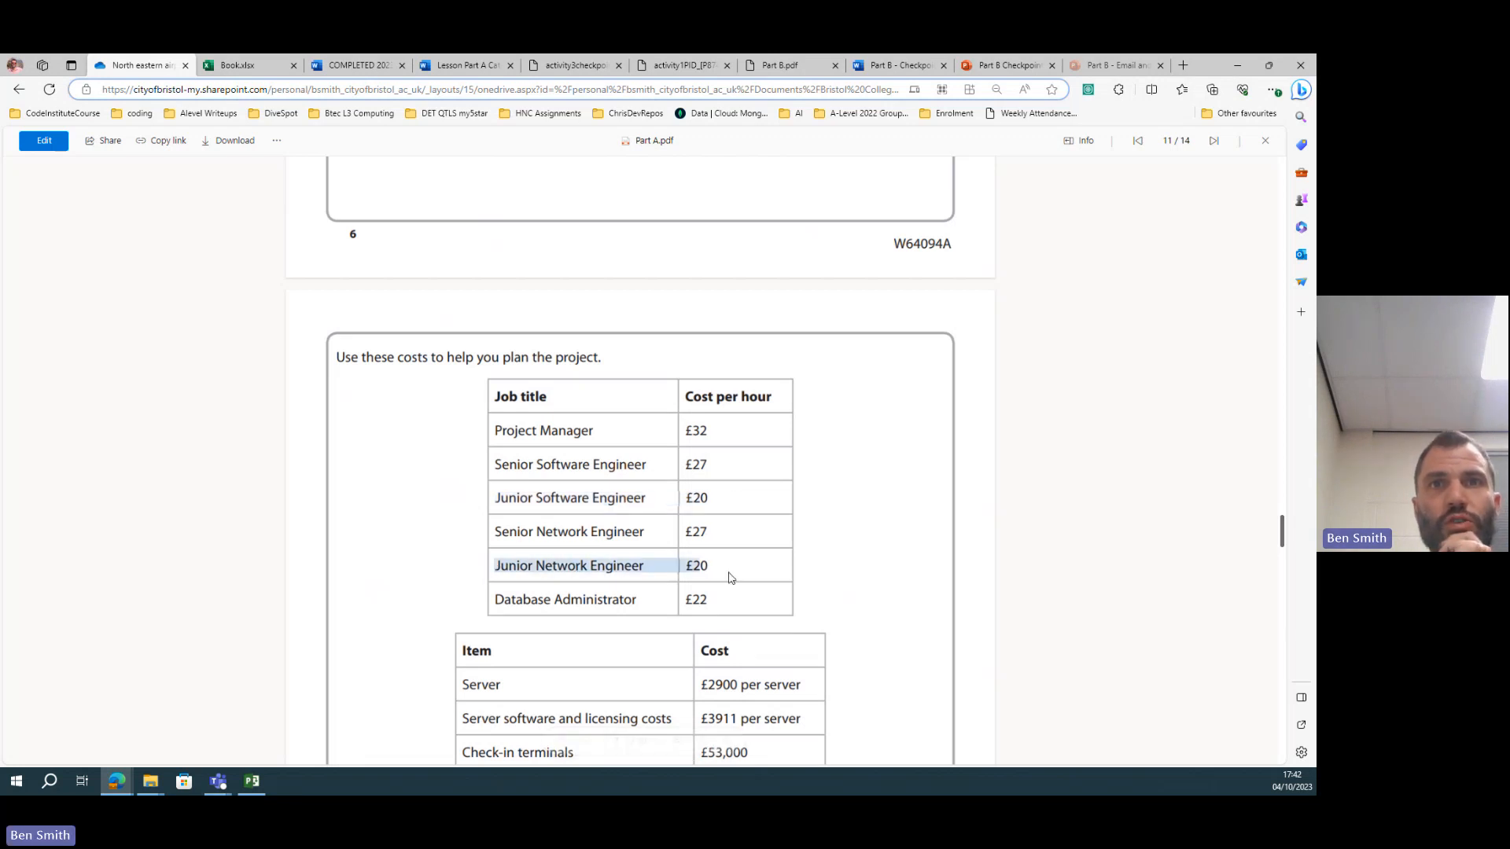
pyautogui.moveTo(495, 531); pyautogui.dragTo(752, 537)
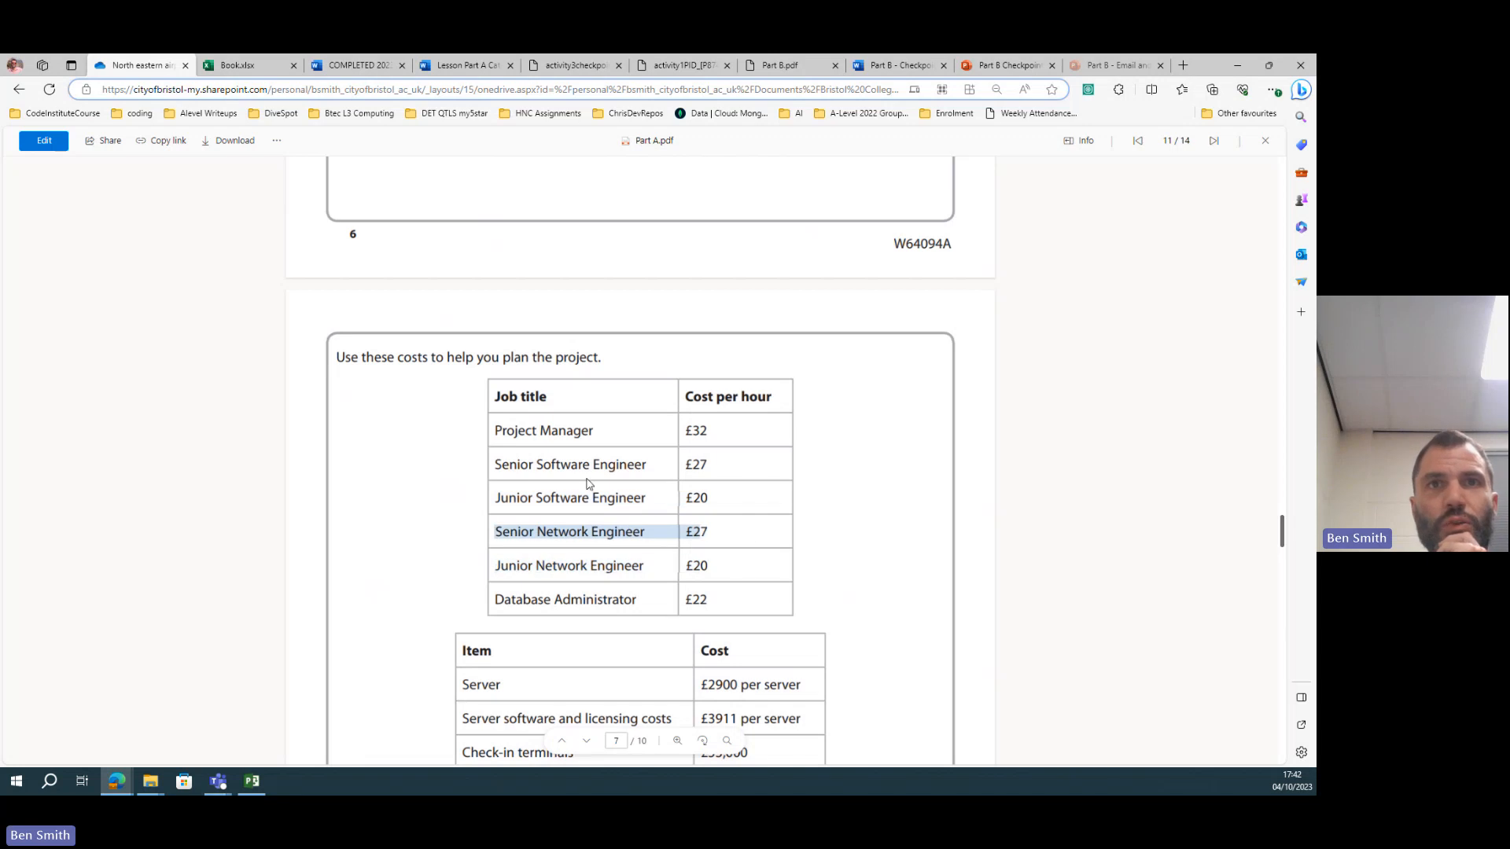
pyautogui.click(743, 489)
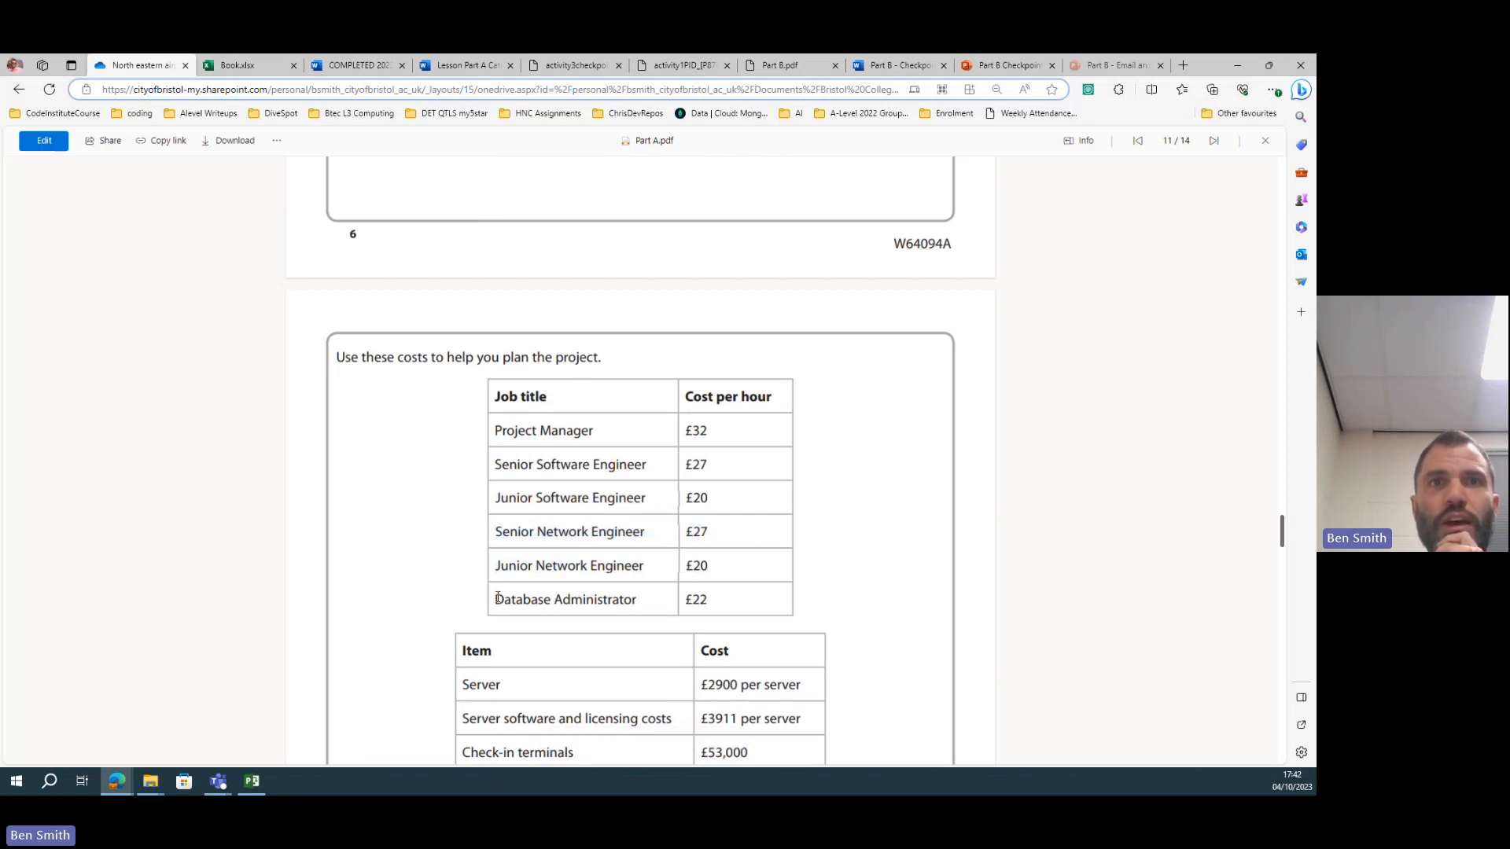
pyautogui.moveTo(492, 599); pyautogui.dragTo(715, 608)
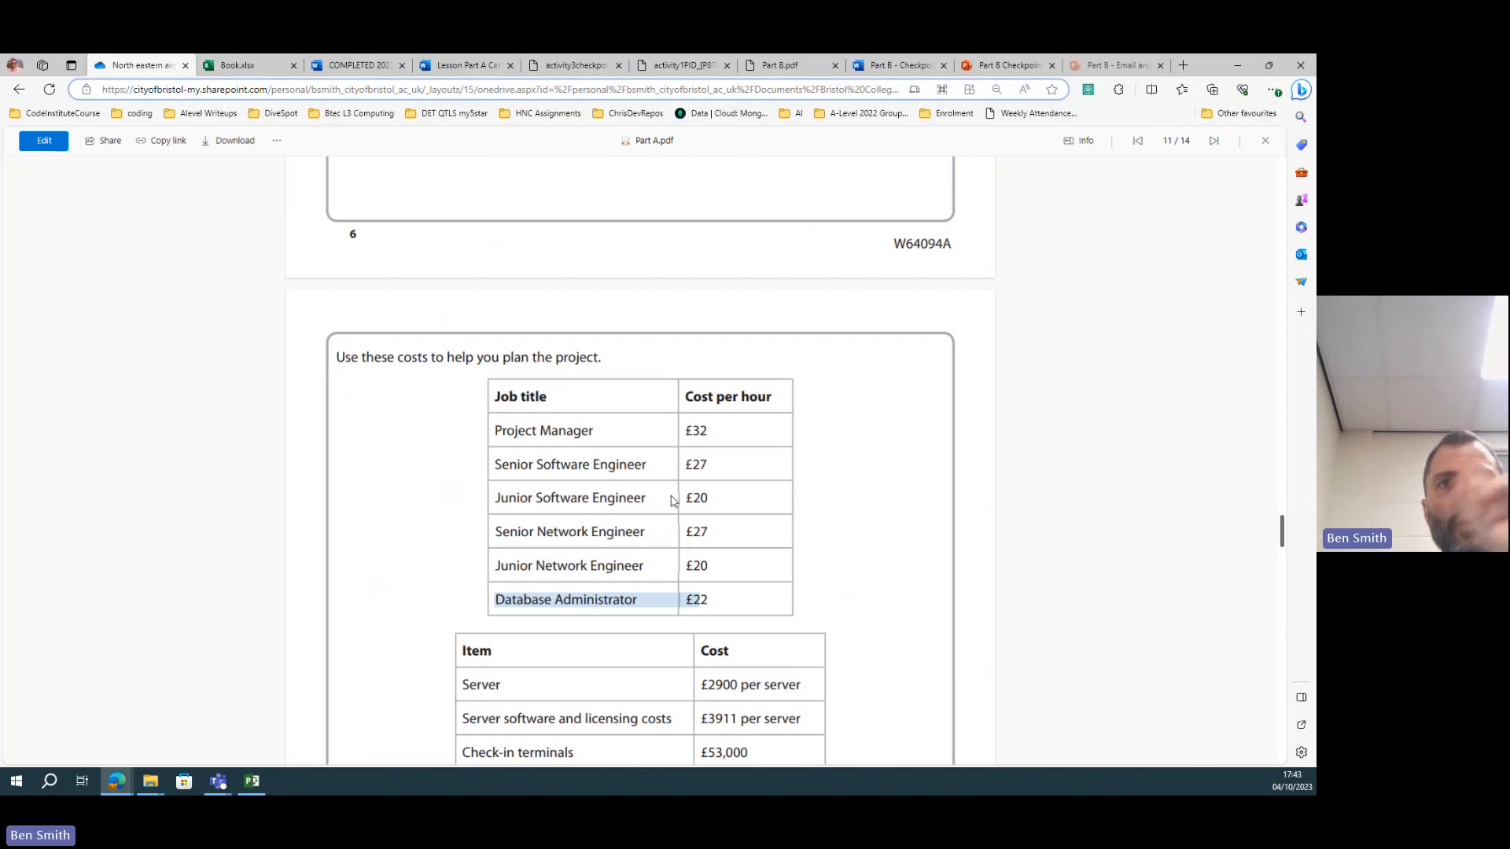
pyautogui.moveTo(636, 554)
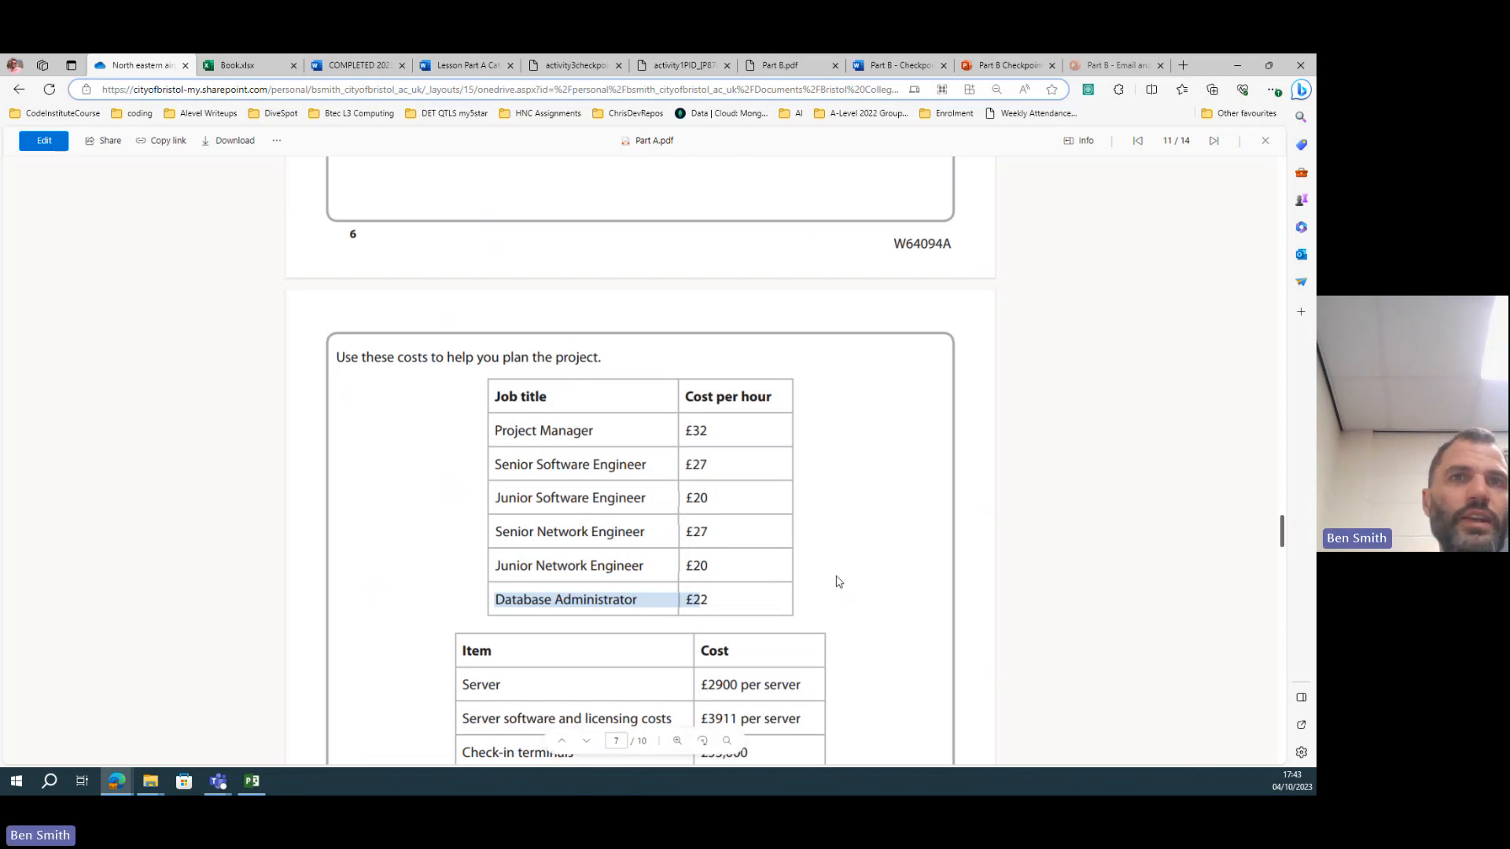
pyautogui.click(251, 781)
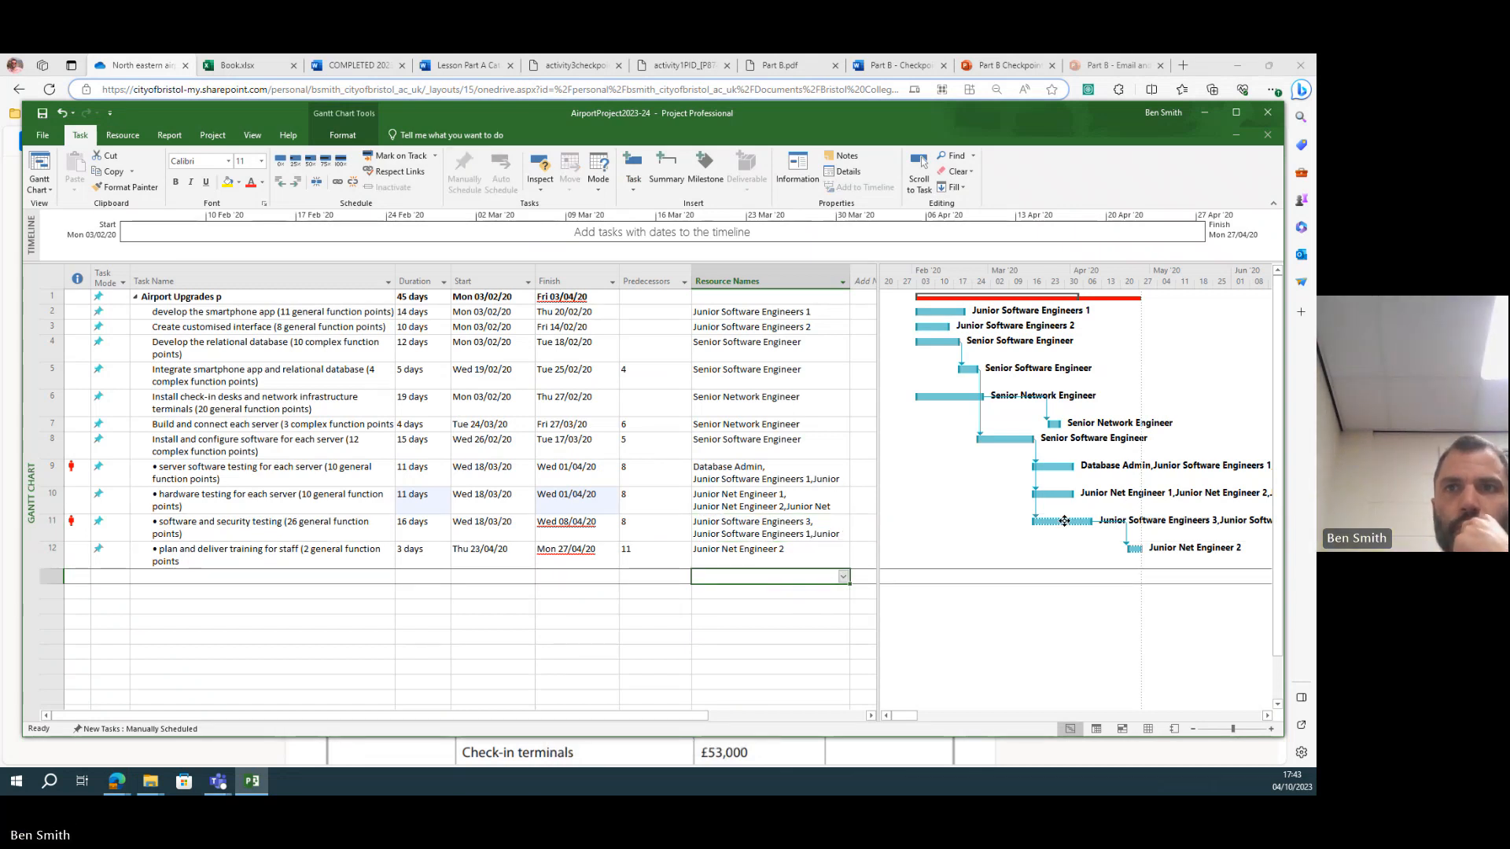
# - Set software and security testing's predecessor to task 10 and review its resources
pyautogui.click(52, 493)
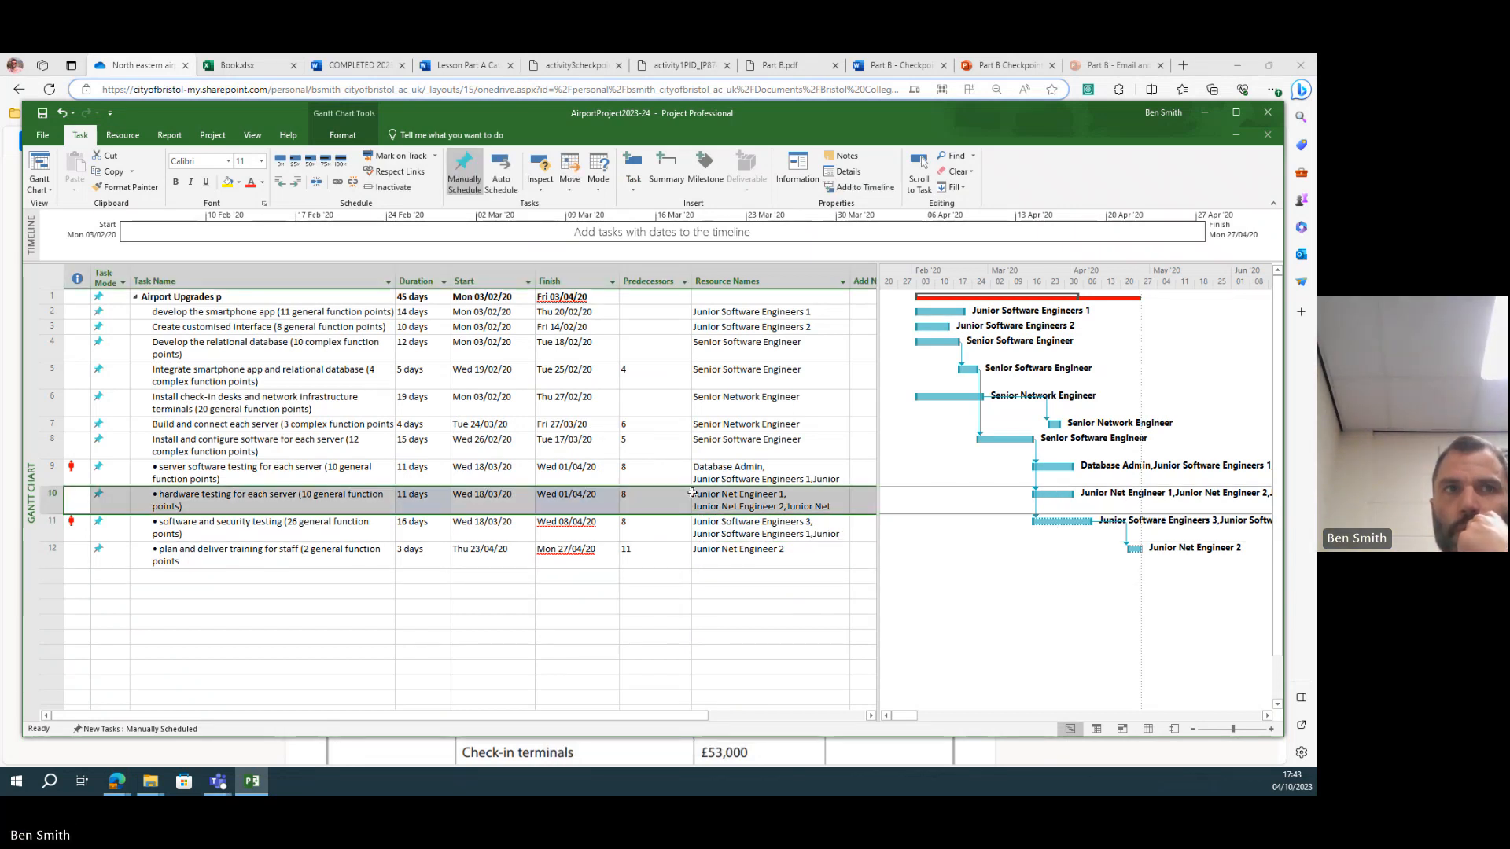
pyautogui.click(651, 529)
pyautogui.press('BackSpace')
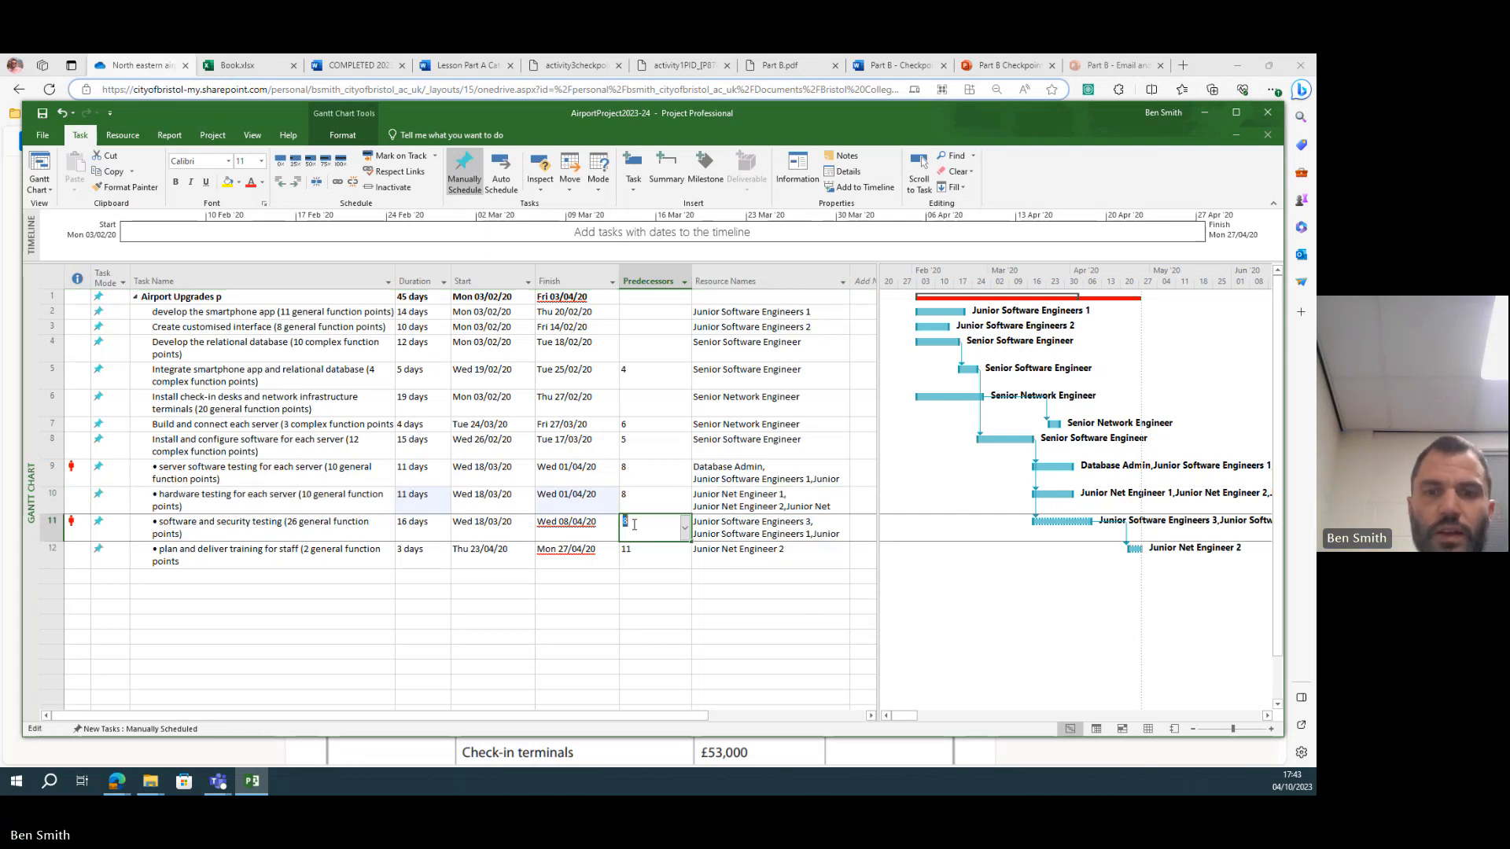
pyautogui.write('10')
pyautogui.press('Return')
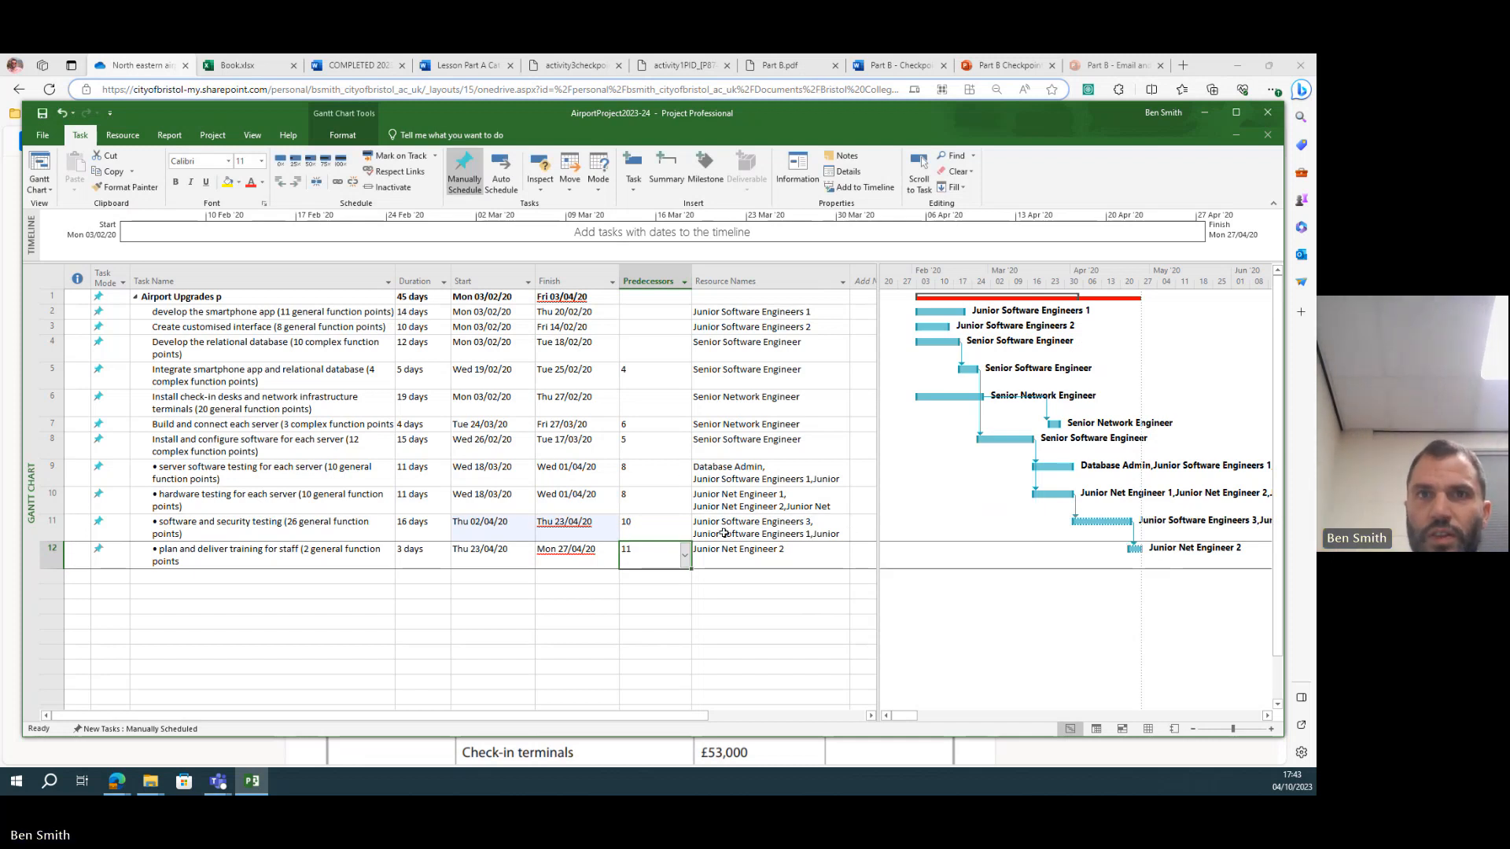
pyautogui.click(767, 529)
pyautogui.click(201, 522)
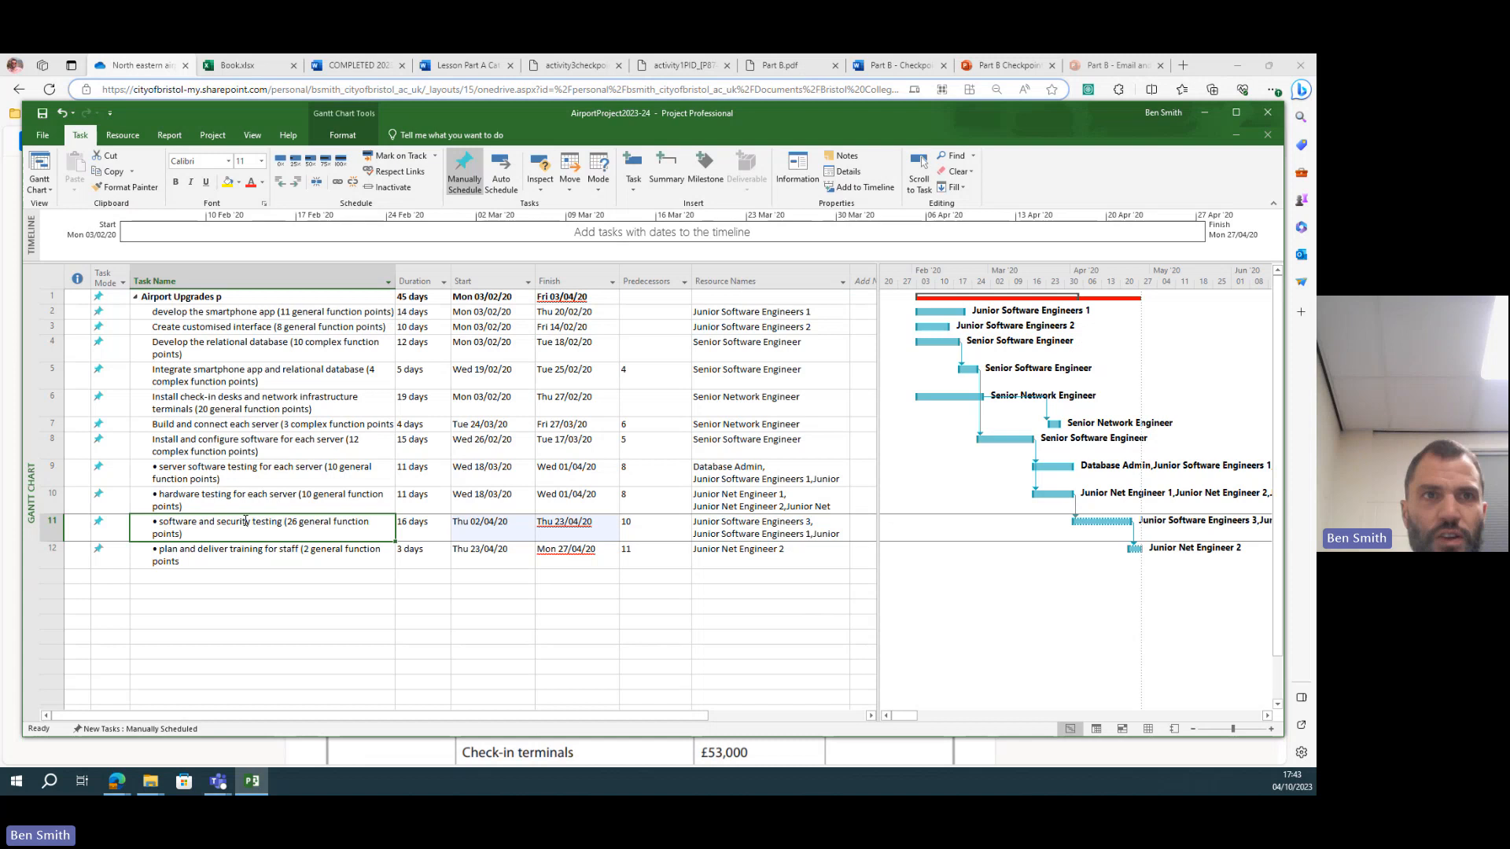
# - Check hardware and server testing resources, then change the predecessor to task 9
pyautogui.click(756, 501)
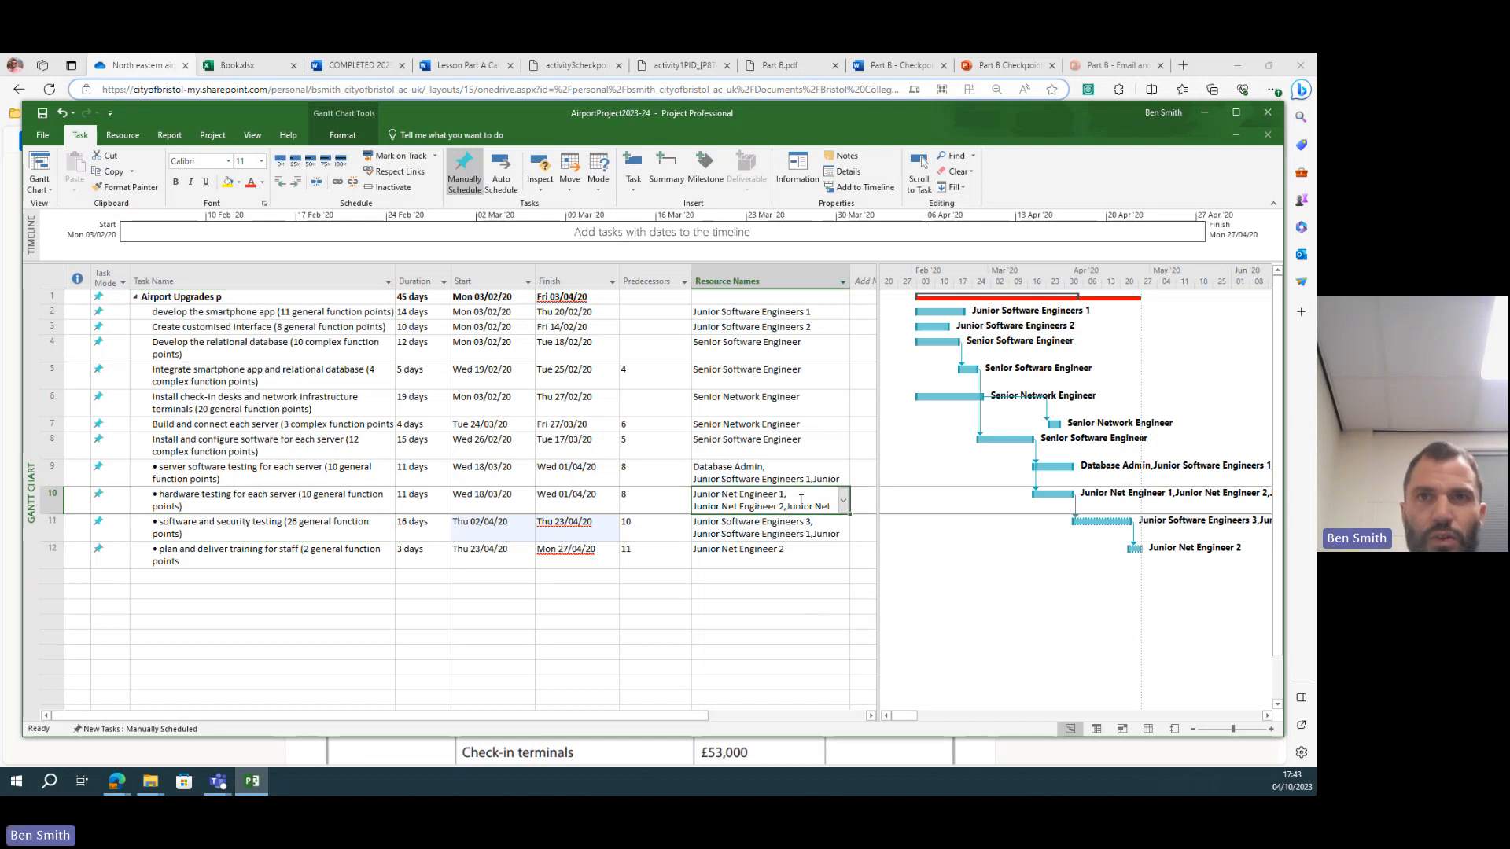
pyautogui.click(840, 507)
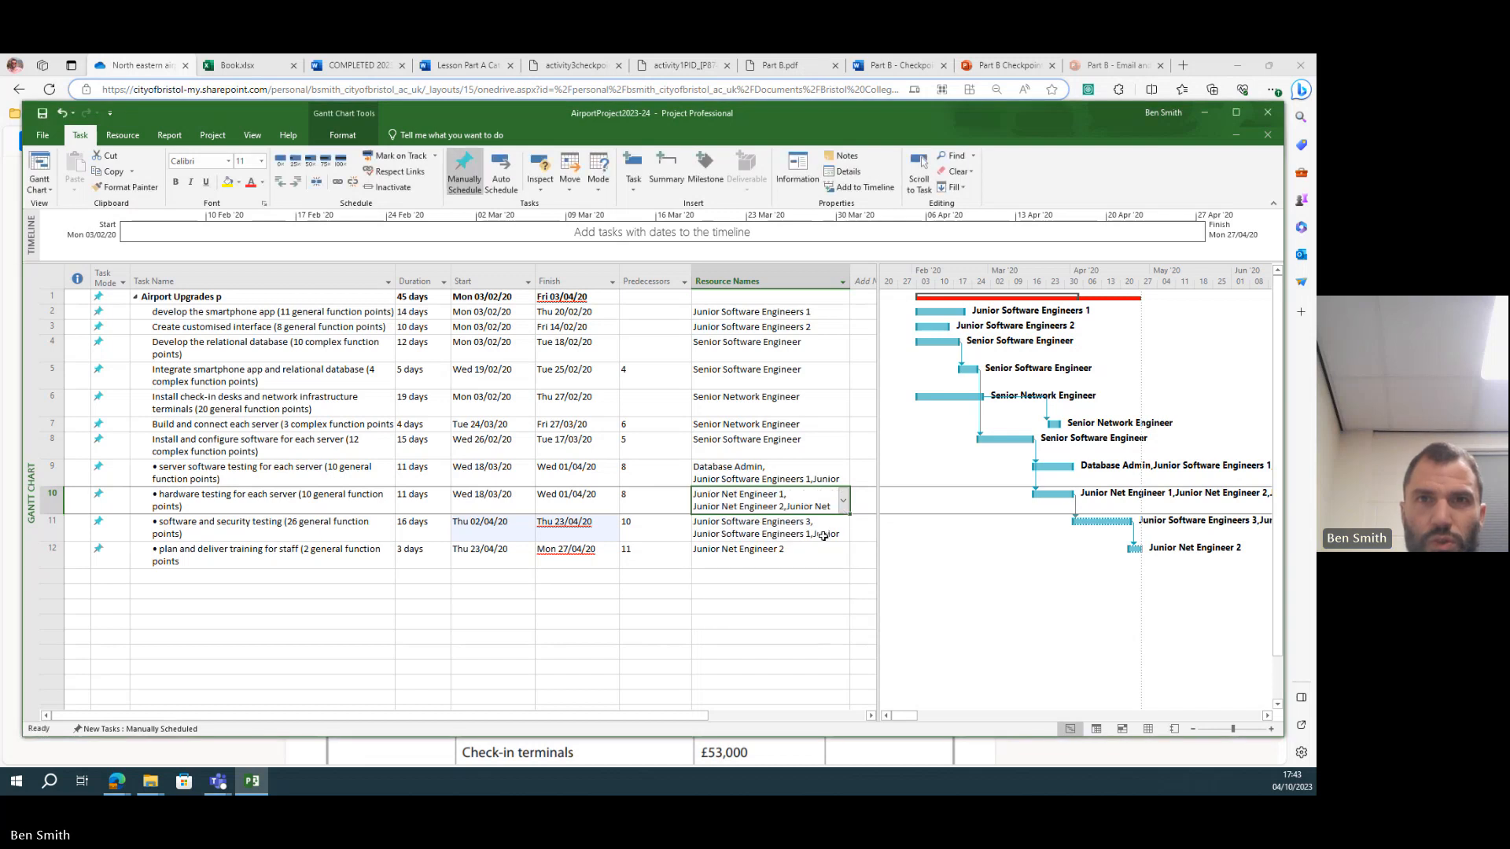
pyautogui.click(744, 472)
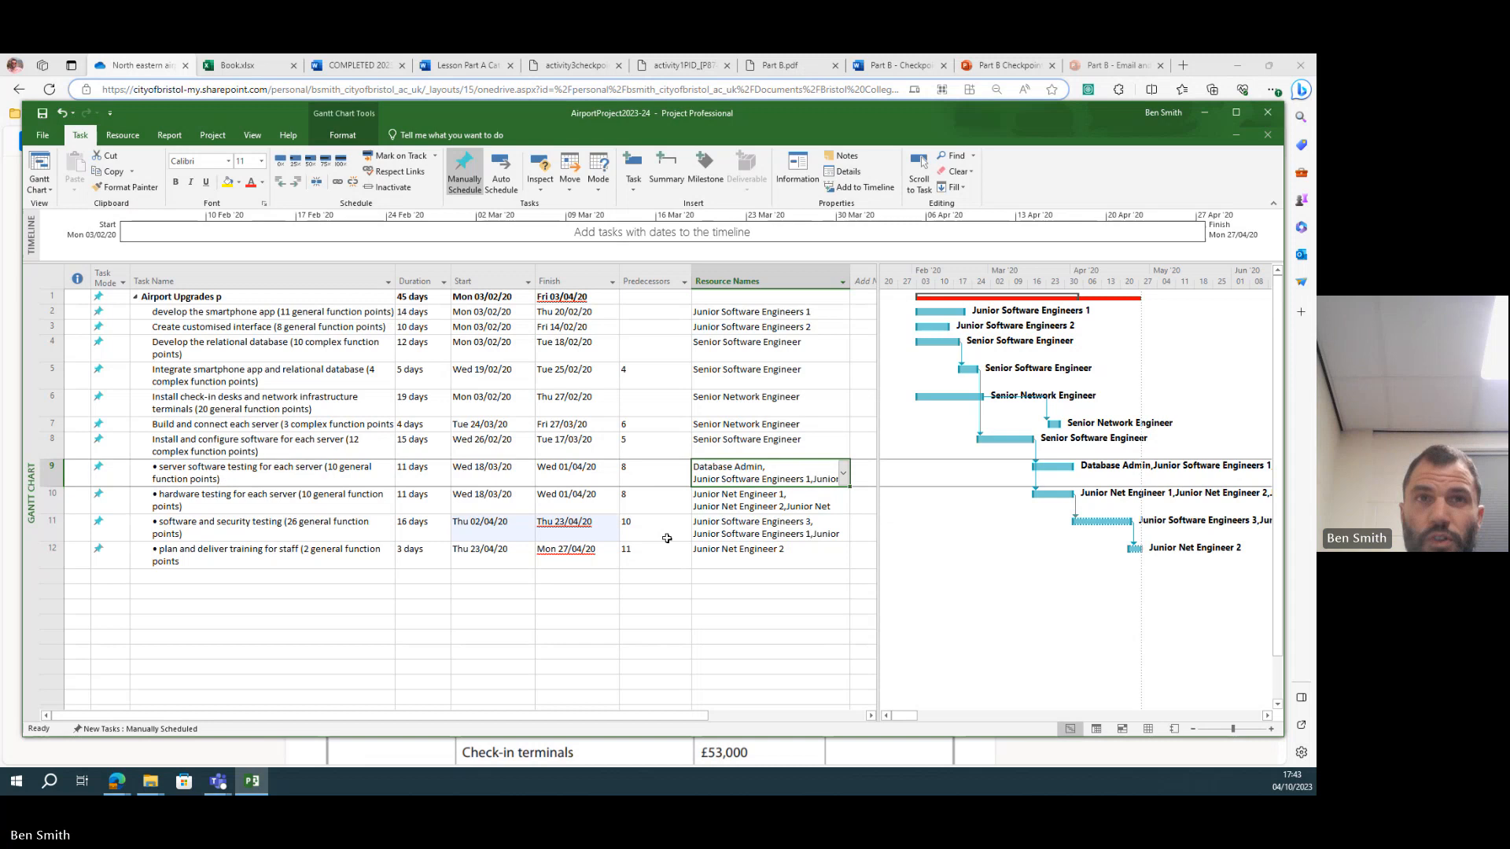
pyautogui.click(661, 528)
pyautogui.write('9')
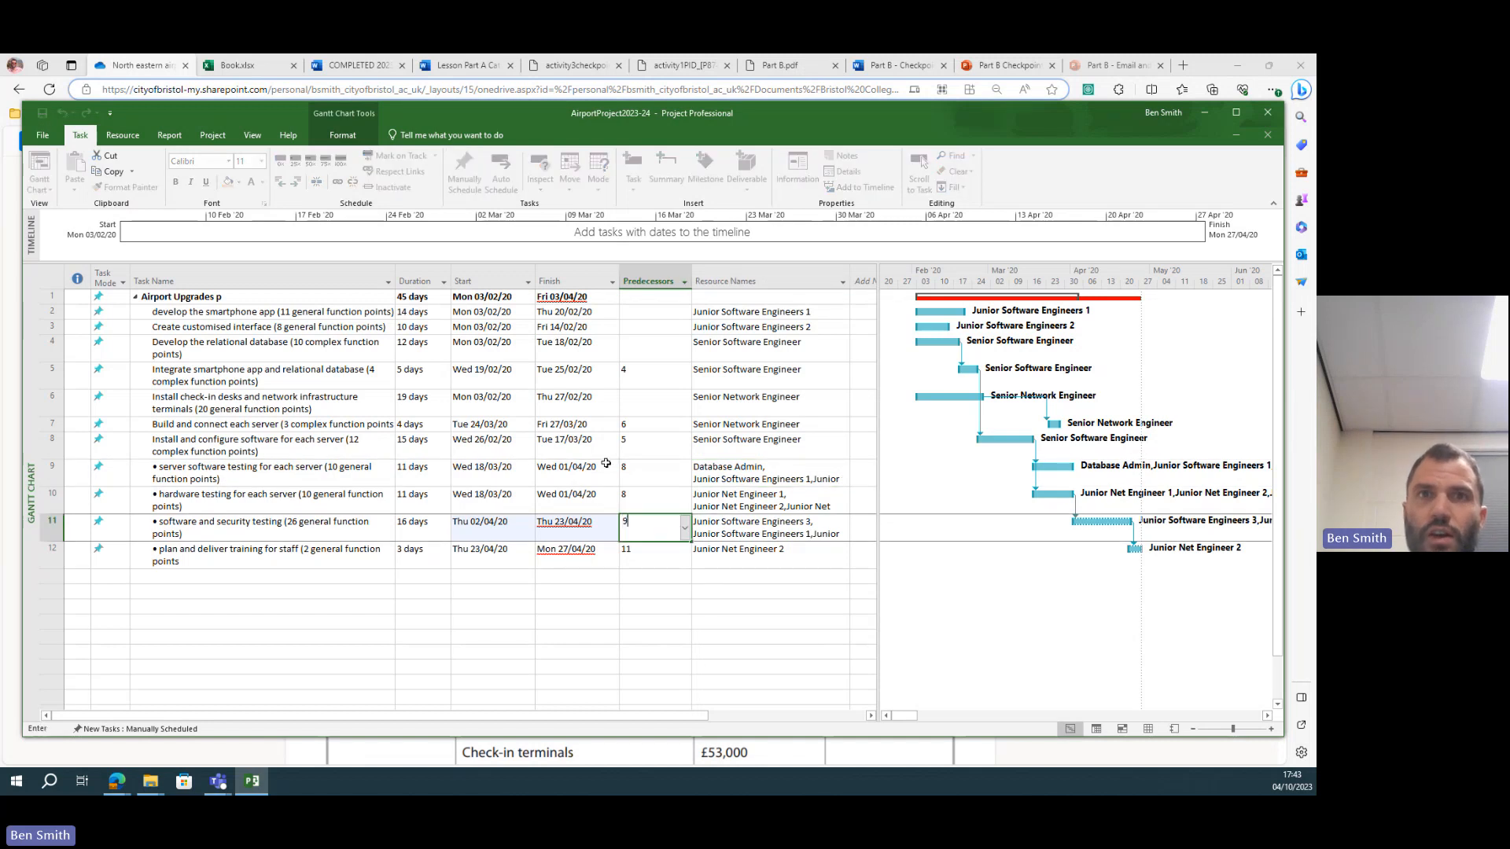
pyautogui.press('Return')
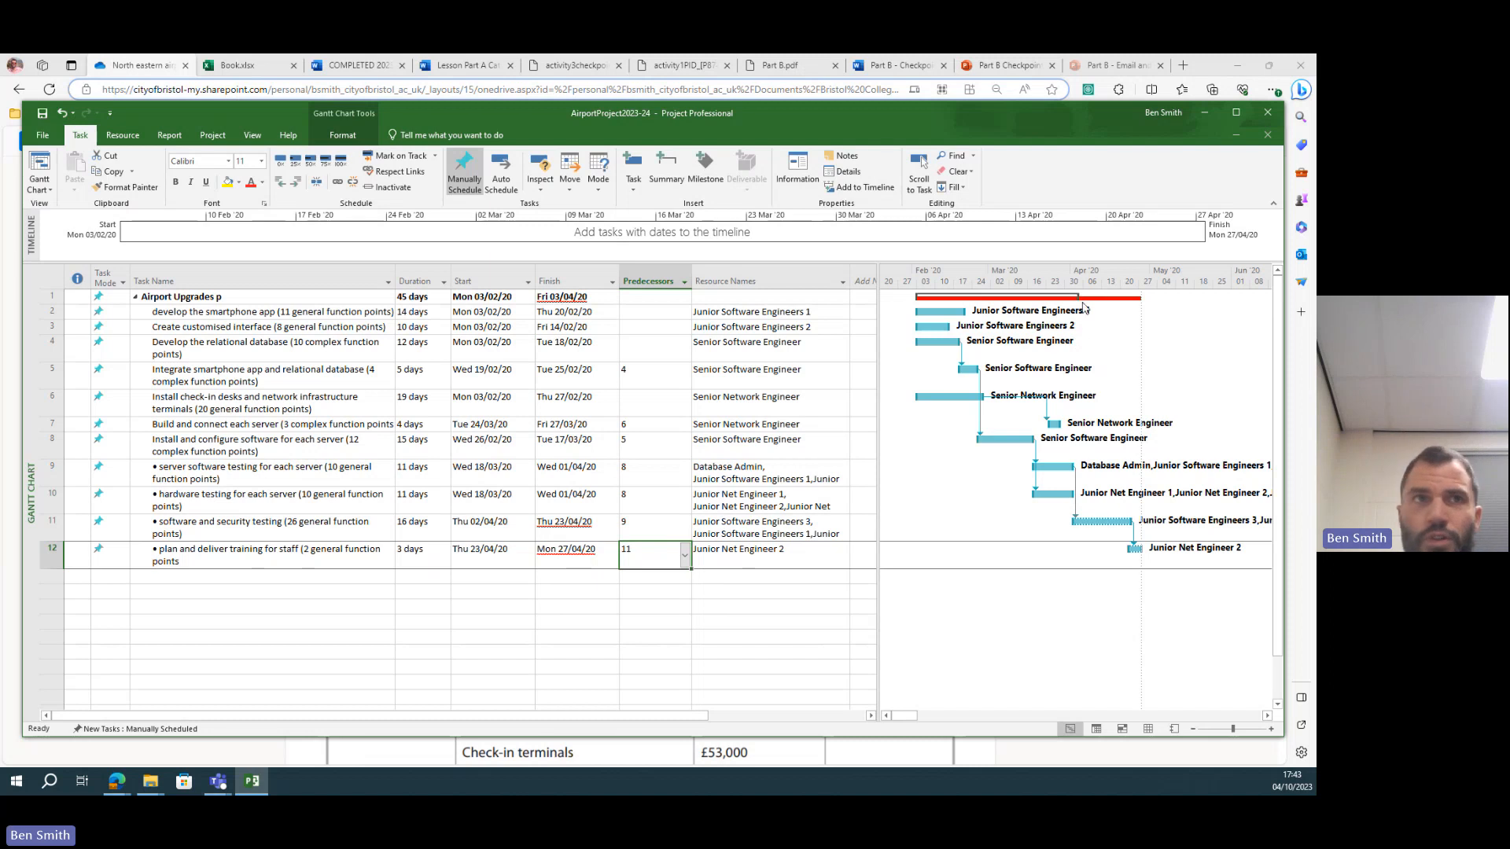
pyautogui.click(212, 298)
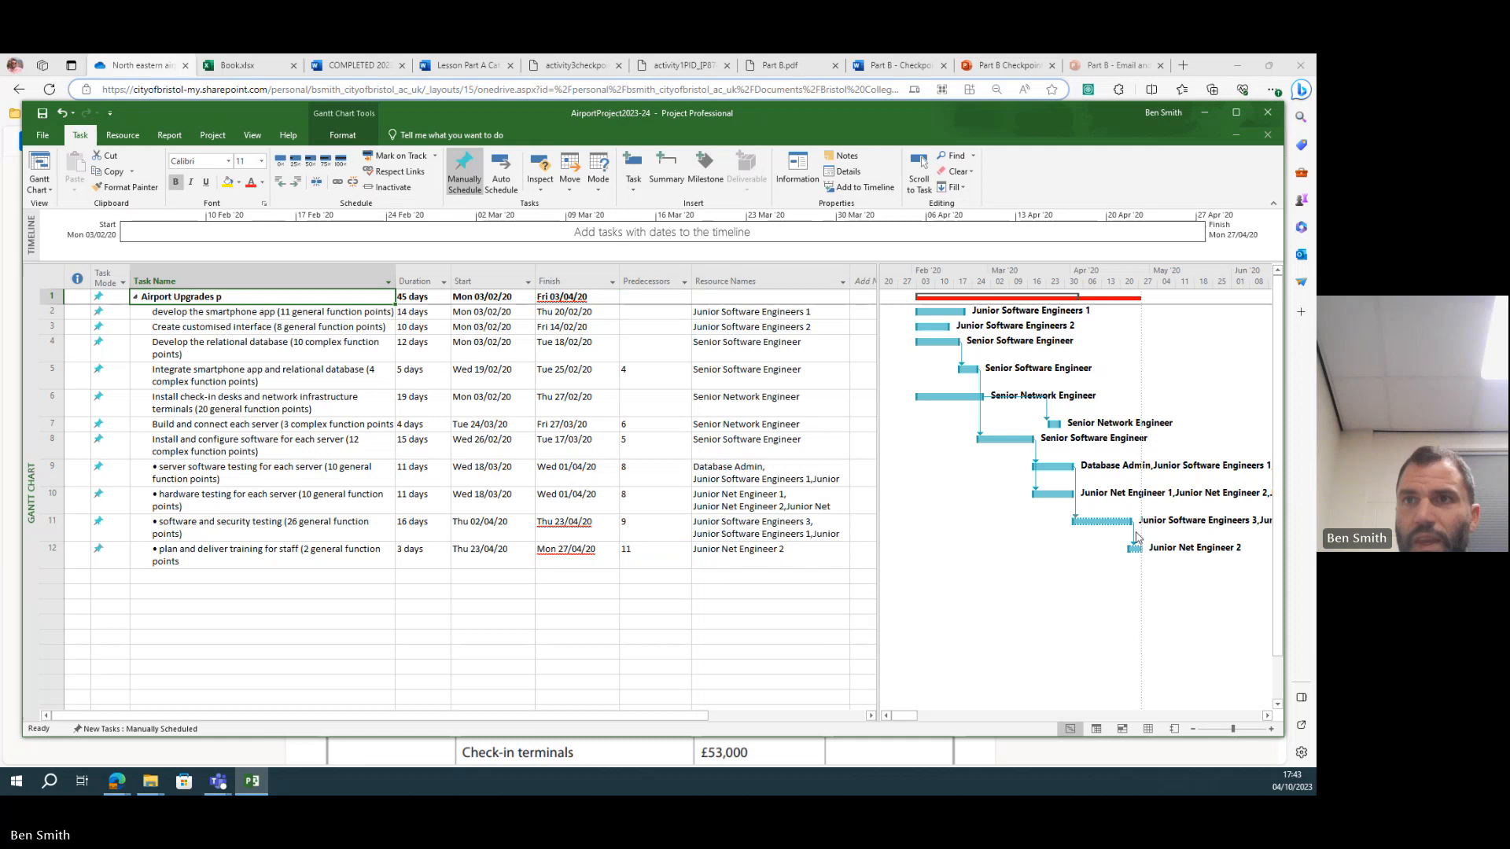
# - Add Junior Net Engineers 1–3 to software and security testing and select its 16-day duration
pyautogui.click(52, 522)
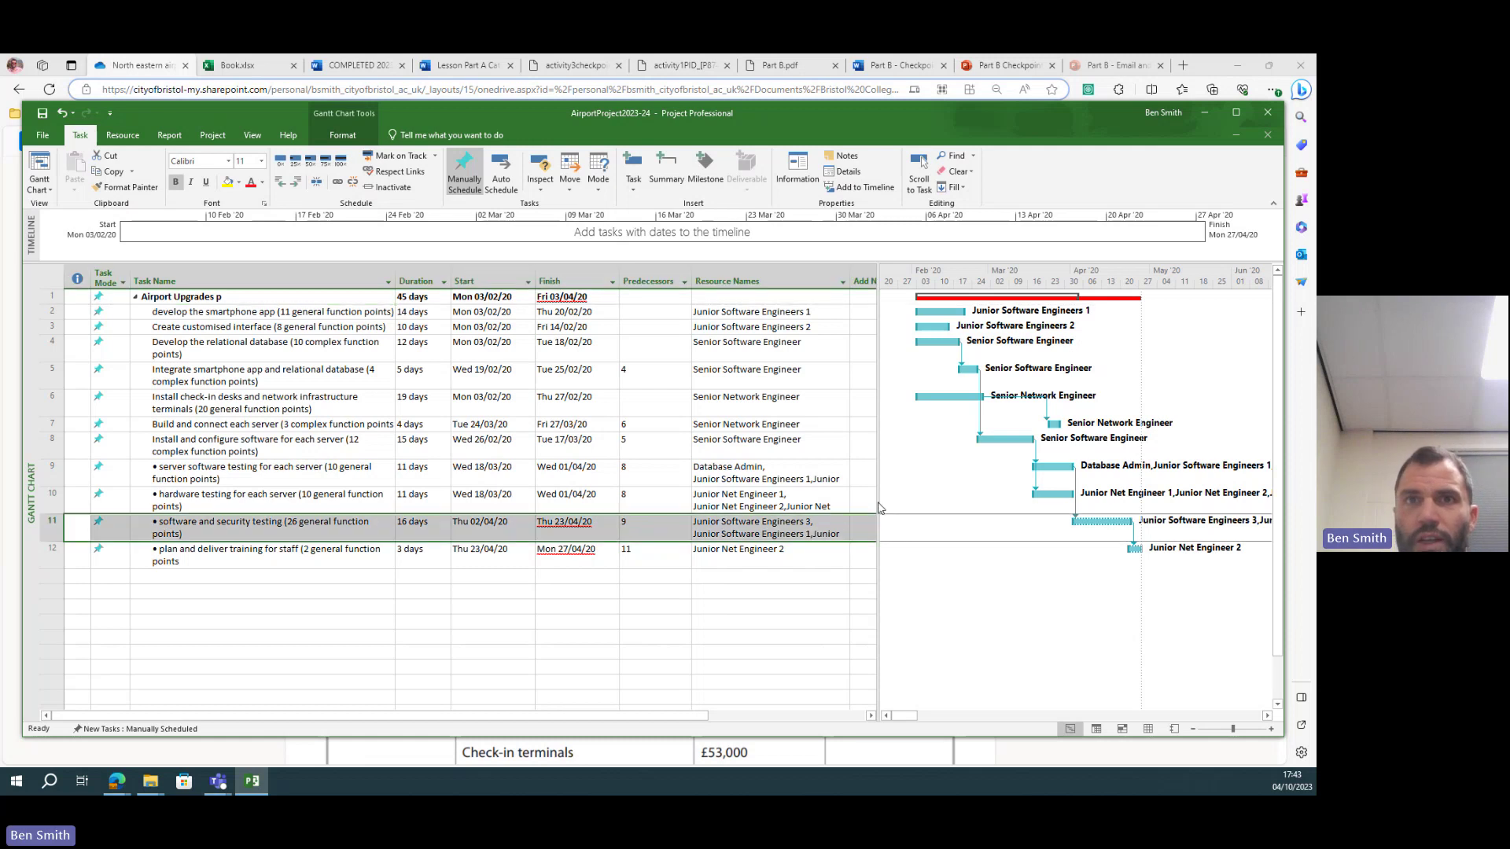
pyautogui.click(787, 527)
pyautogui.click(844, 534)
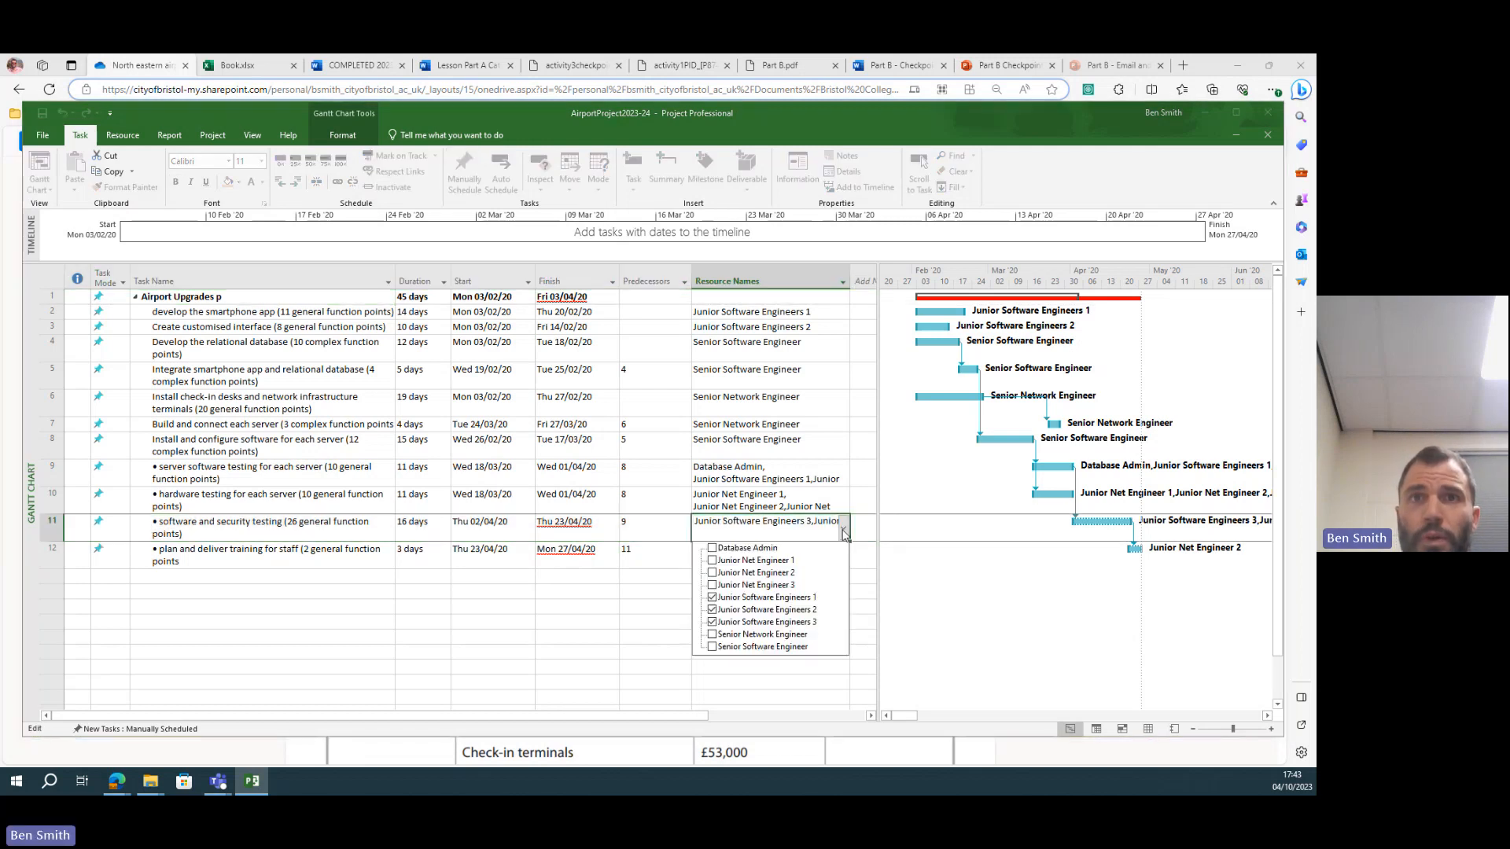
pyautogui.click(712, 573)
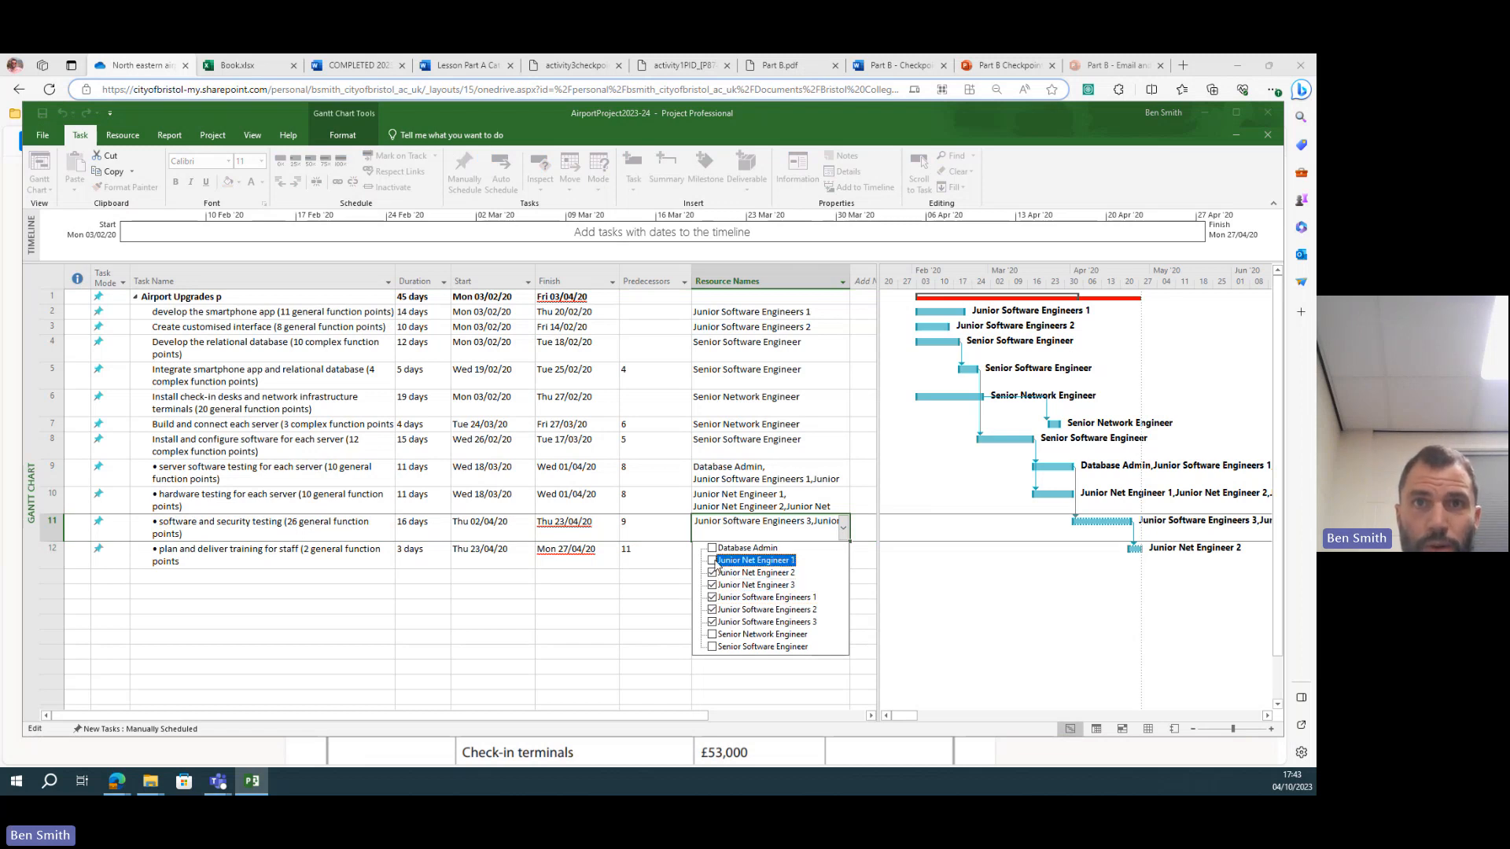
pyautogui.click(711, 561)
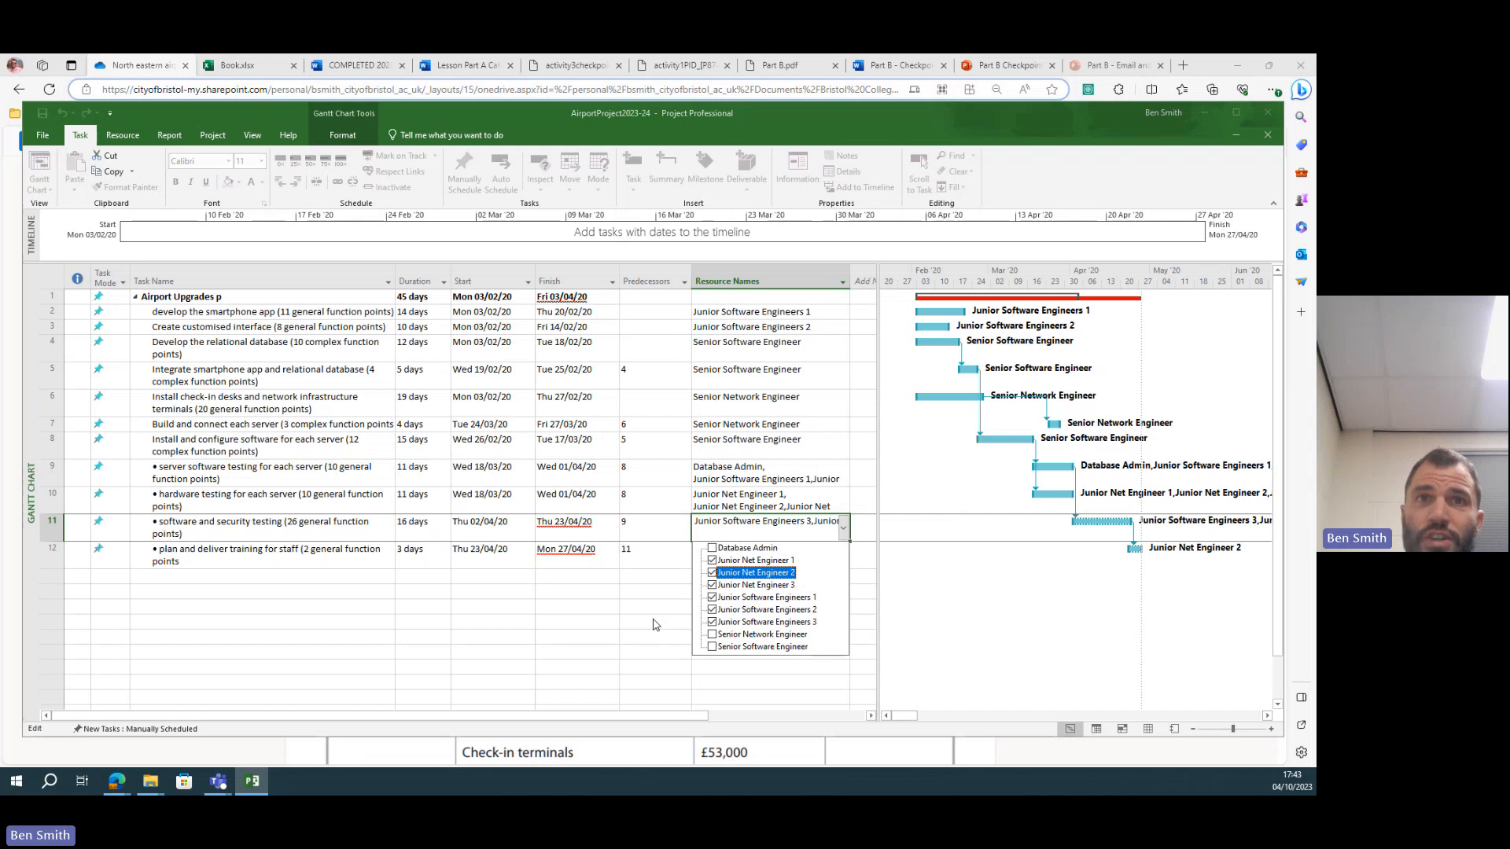
pyautogui.click(644, 614)
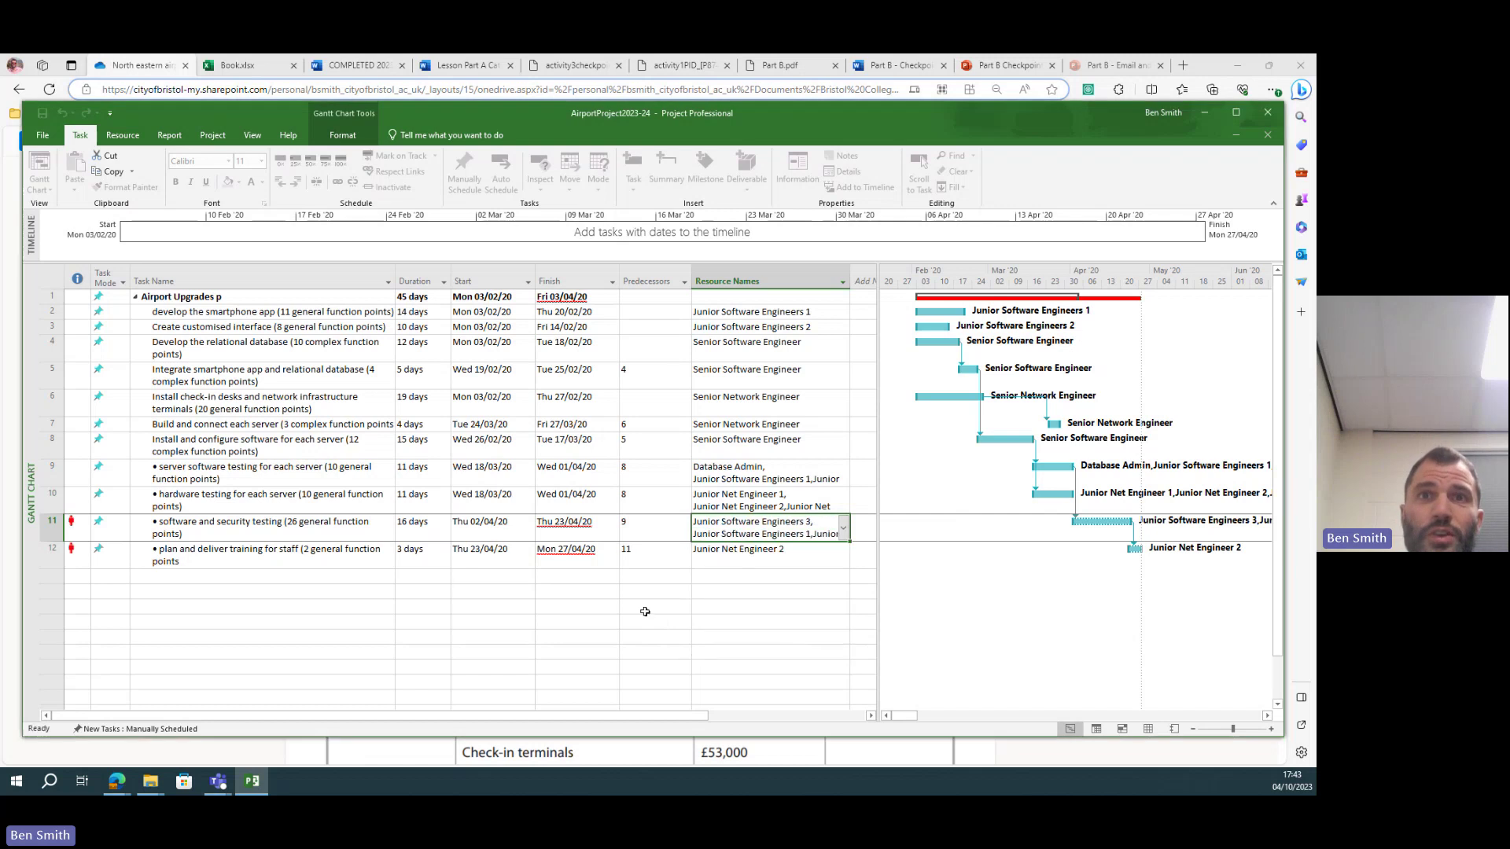
pyautogui.click(414, 525)
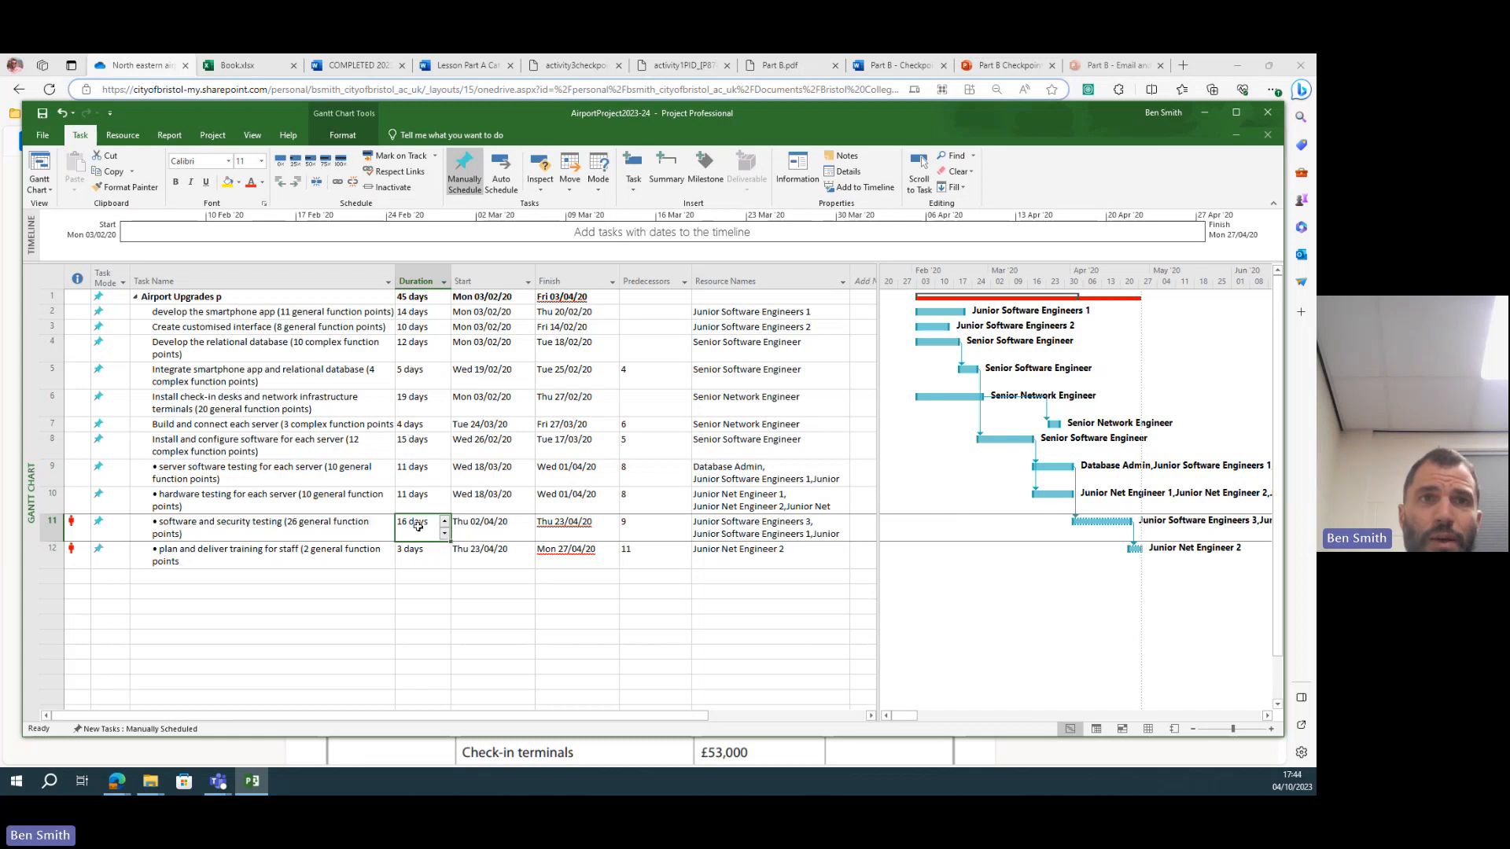
pyautogui.click(418, 521)
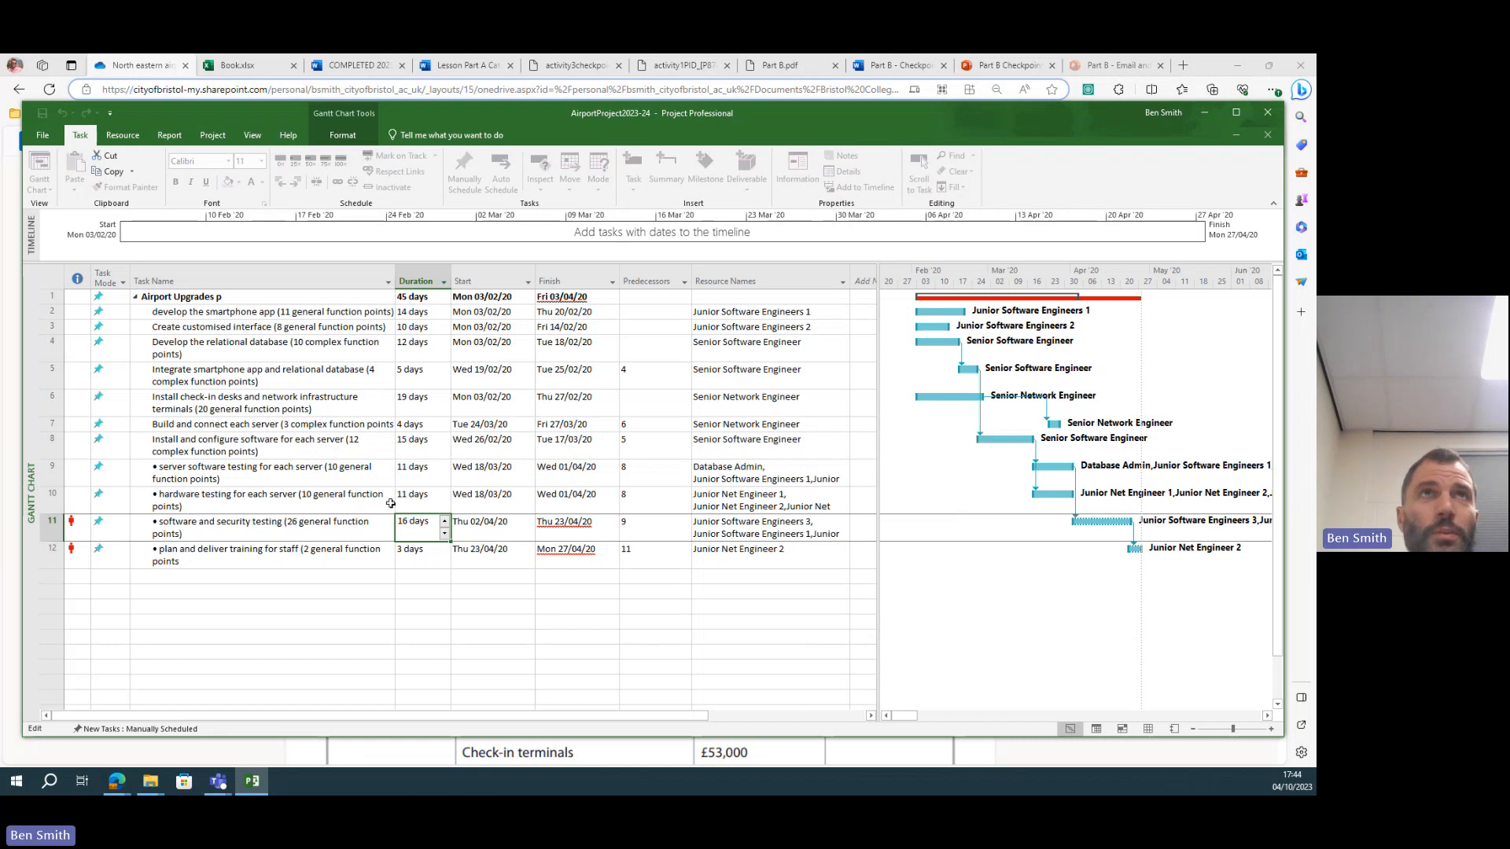
# - Search 46/6 on Ecosia (≈7.67) and return to the Book.xlsx task-hours workbook
pyautogui.click(1115, 65)
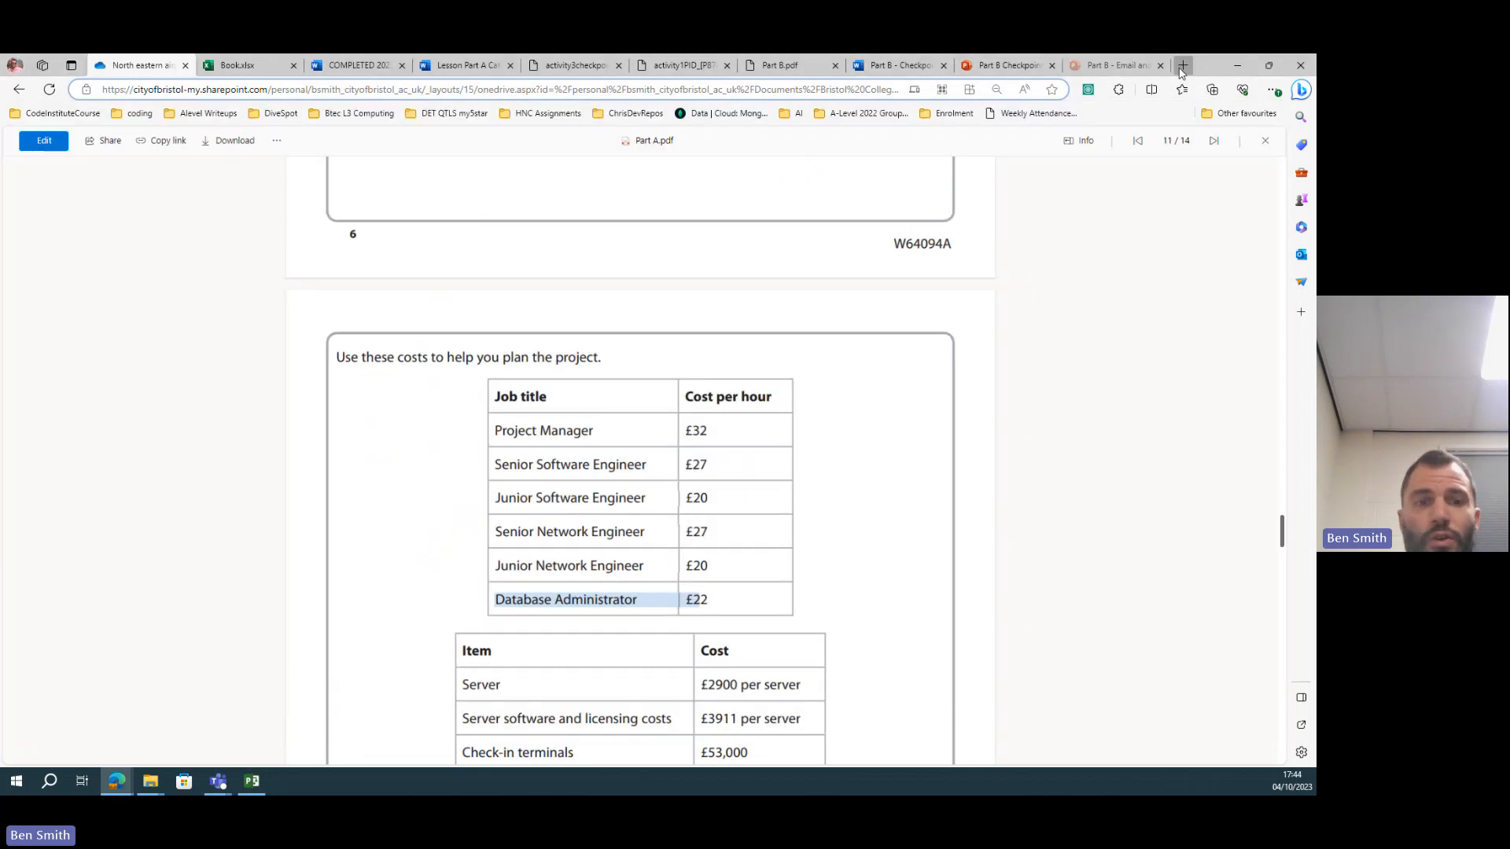
pyautogui.click(1181, 66)
pyautogui.write('46')
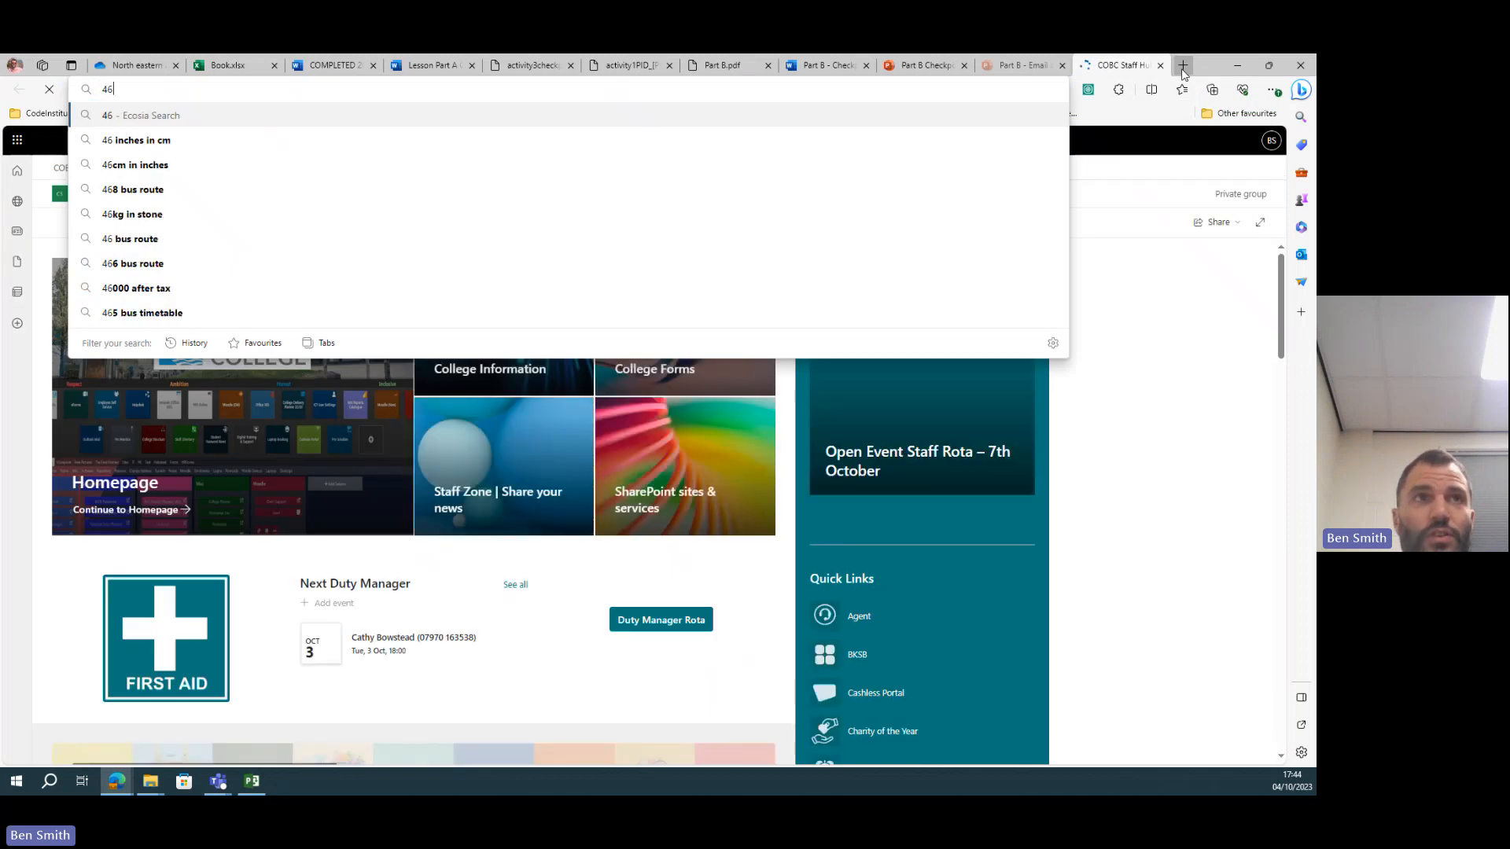
pyautogui.write('/6%2F6&addon=edgegpo')
pyautogui.press('Return')
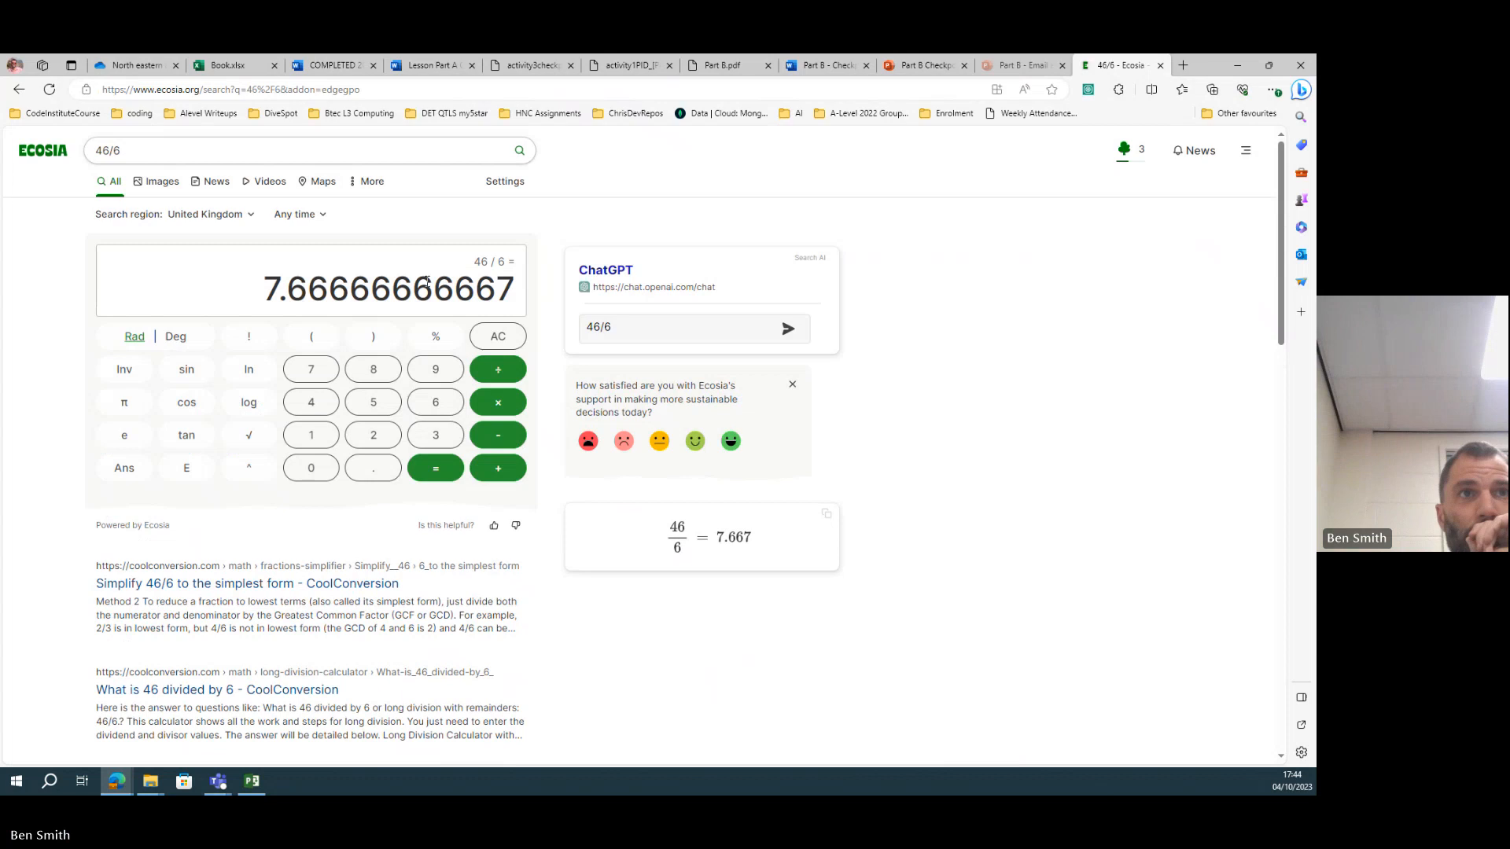
pyautogui.click(235, 65)
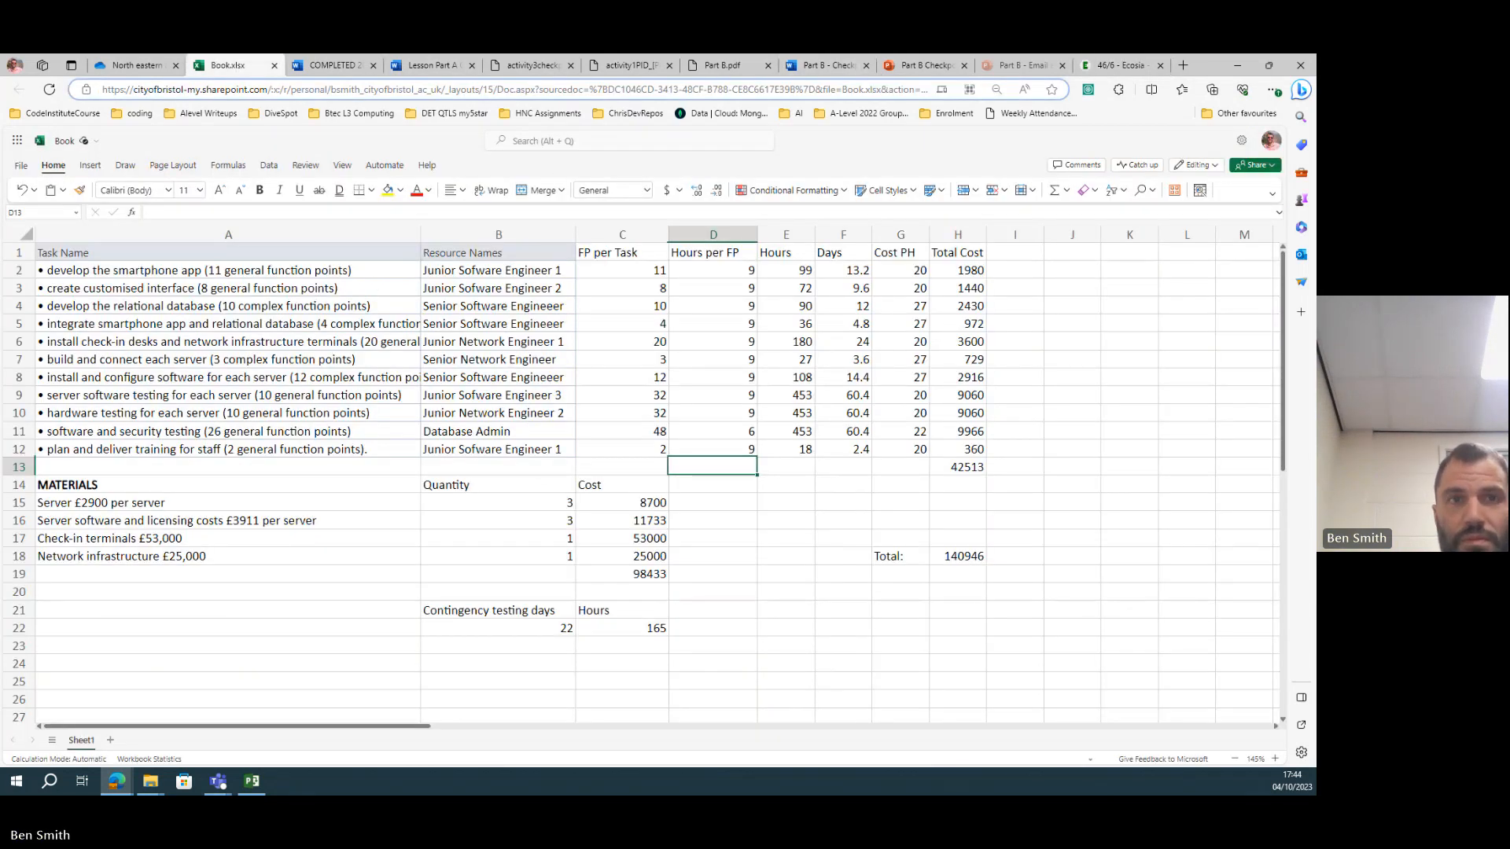
# - Shorten software and security testing to 8 days, ending 13/04/20, and check its and training's resources
pyautogui.hotkey('alt', 'Tab')
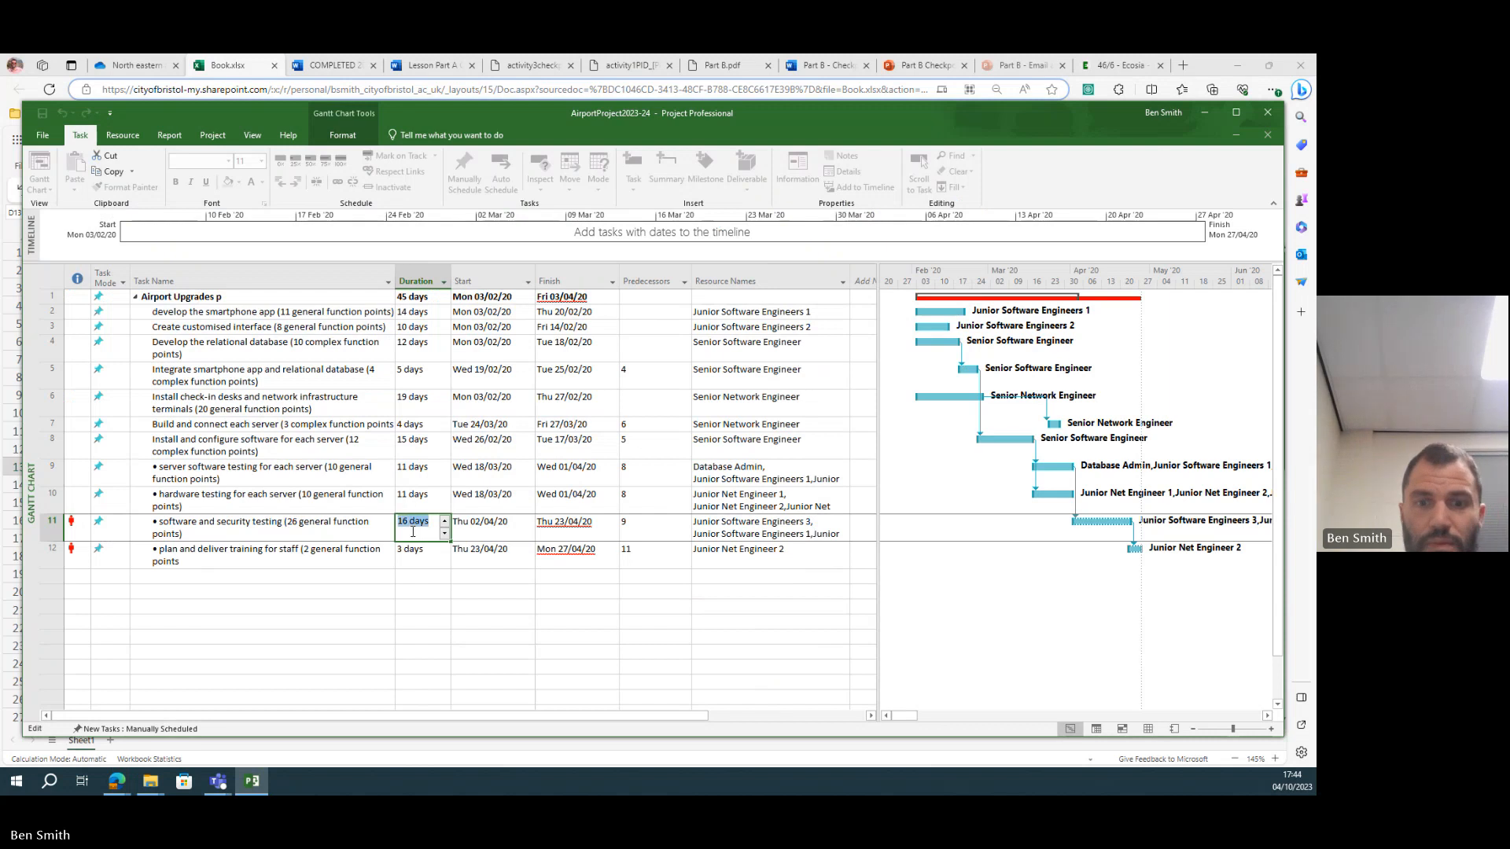
pyautogui.write('8')
pyautogui.press('Return')
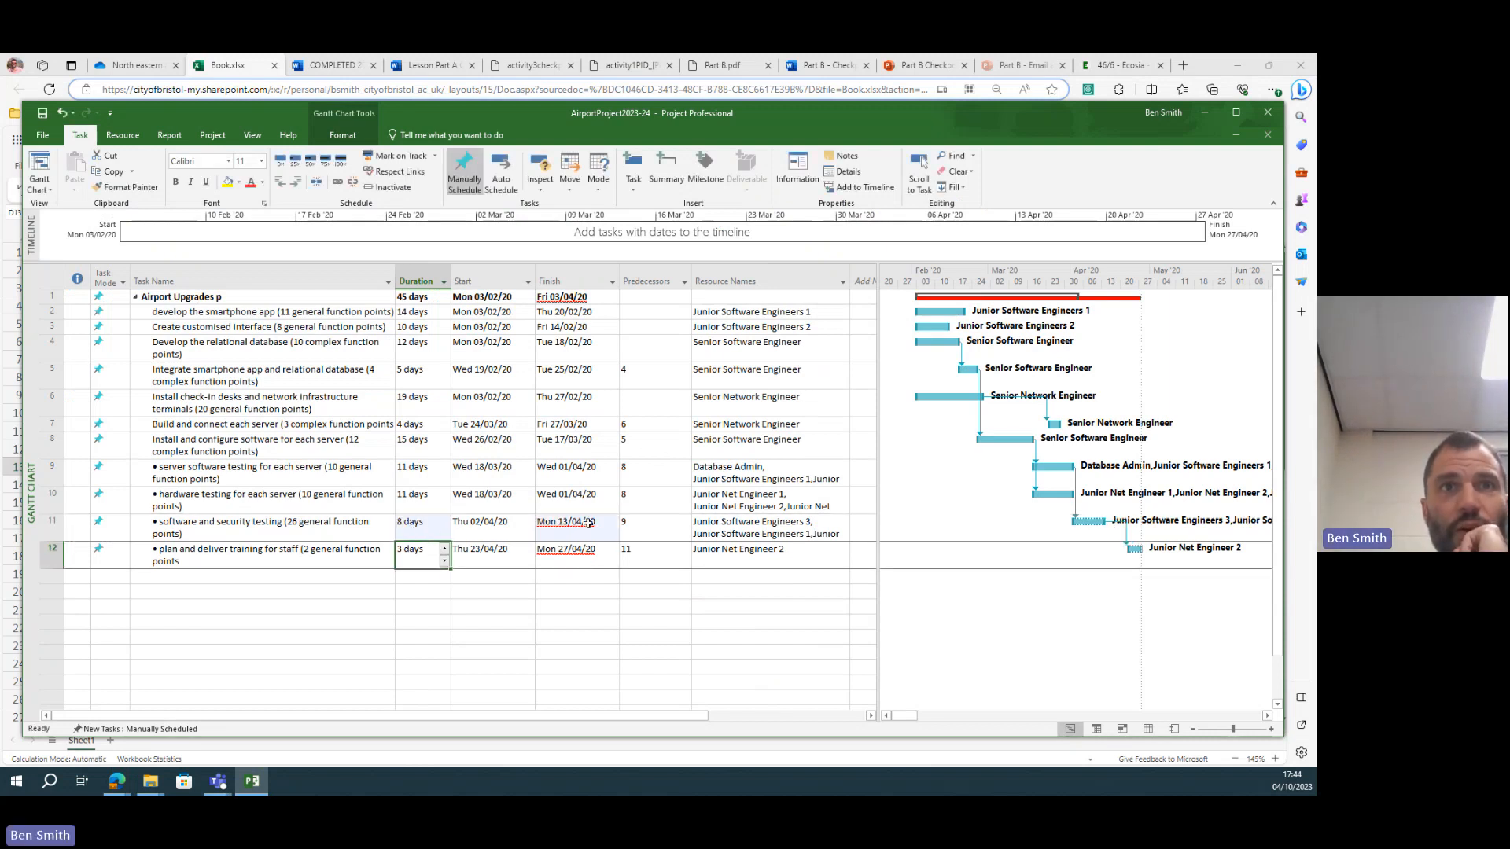
pyautogui.click(740, 524)
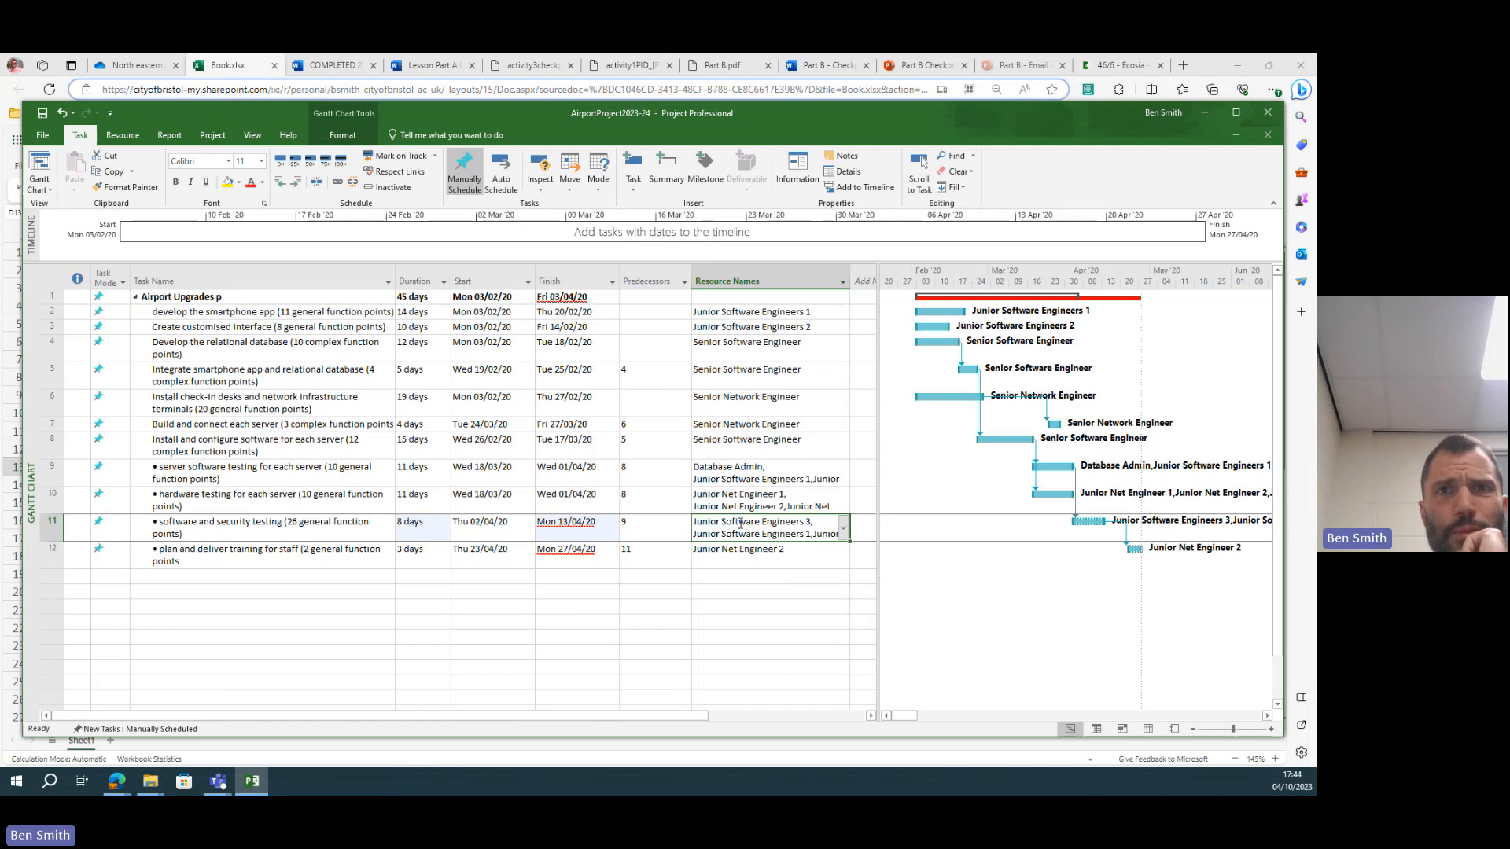
pyautogui.click(846, 535)
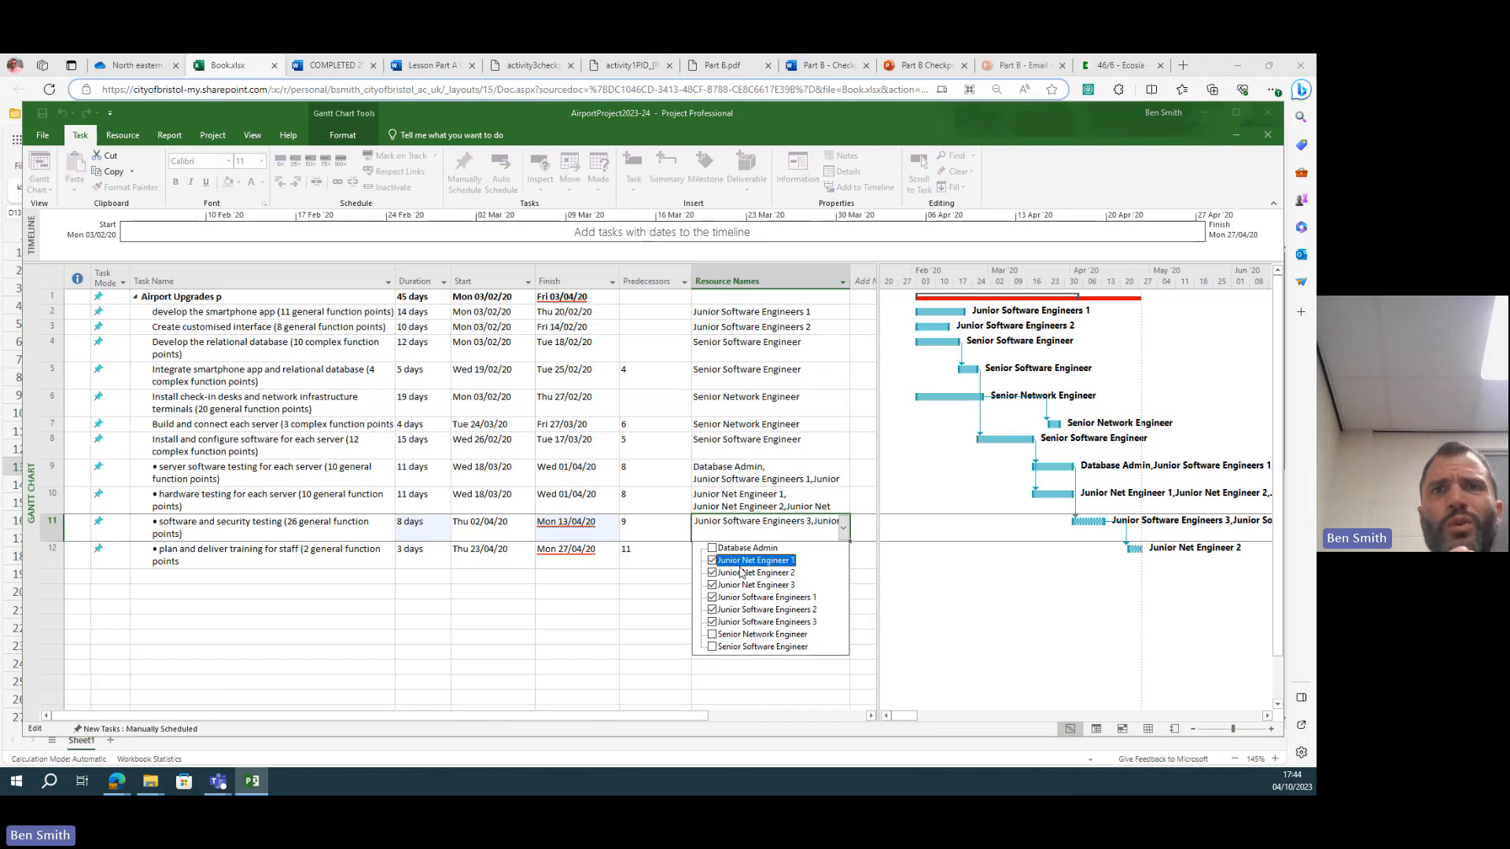
pyautogui.click(319, 528)
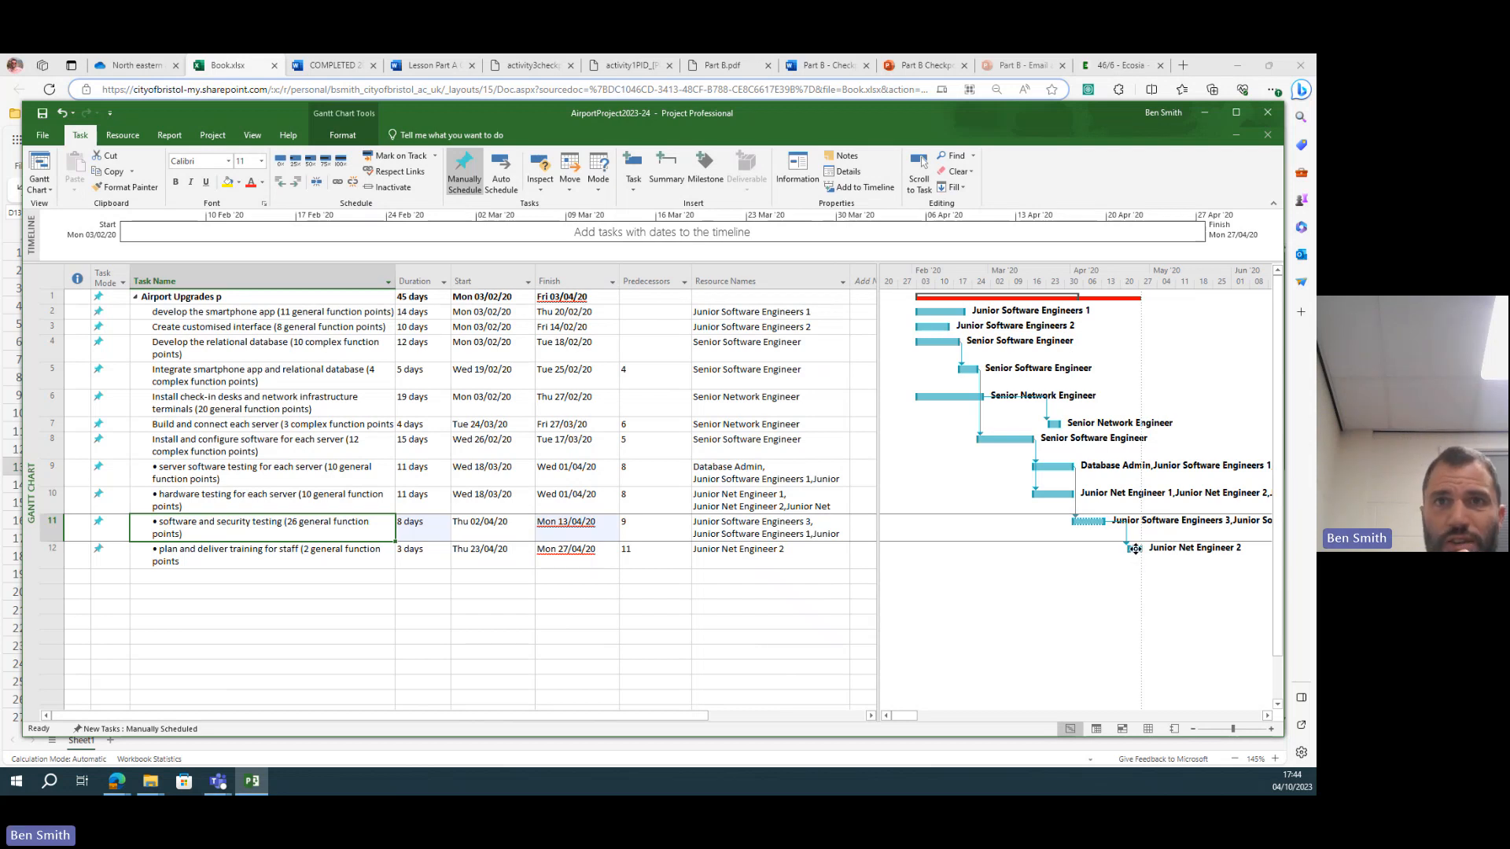
pyautogui.click(761, 549)
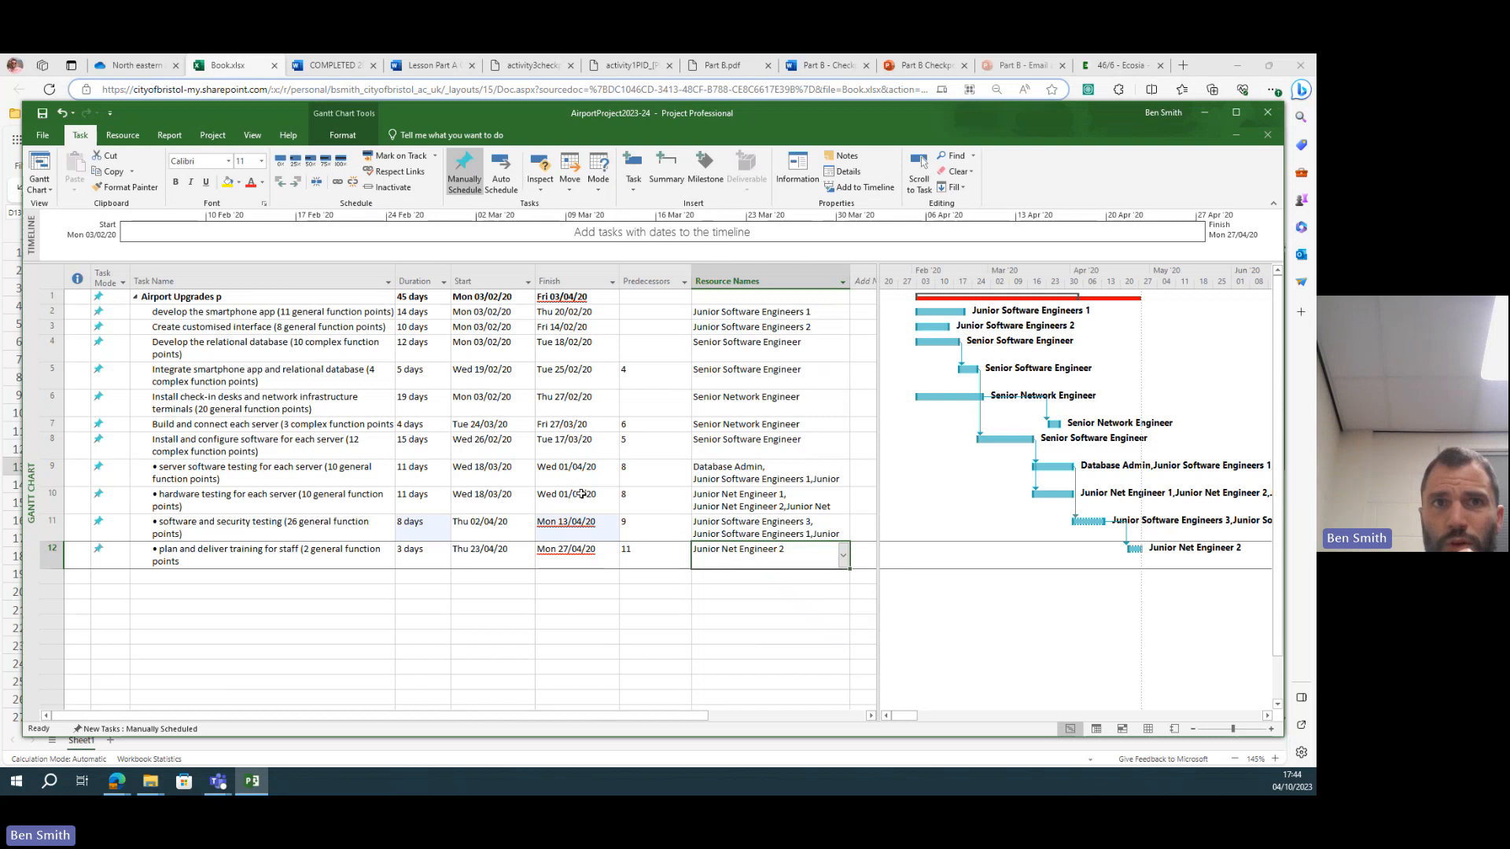
pyautogui.click(638, 550)
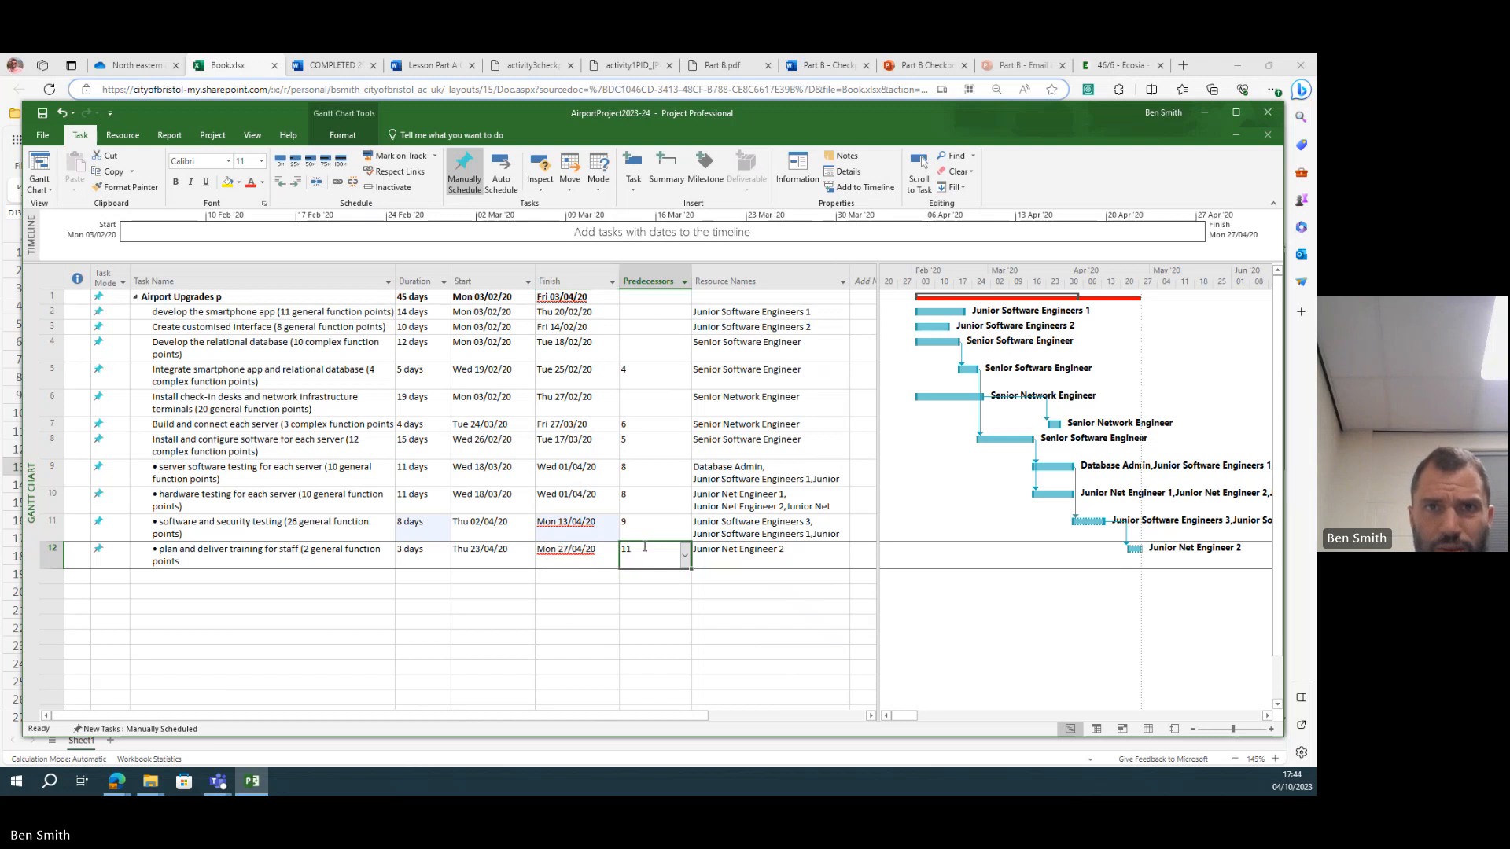
# - Re-enter task 11 as staff training's predecessor so it runs 14/04/20 to 16/04/20
pyautogui.press('Delete')
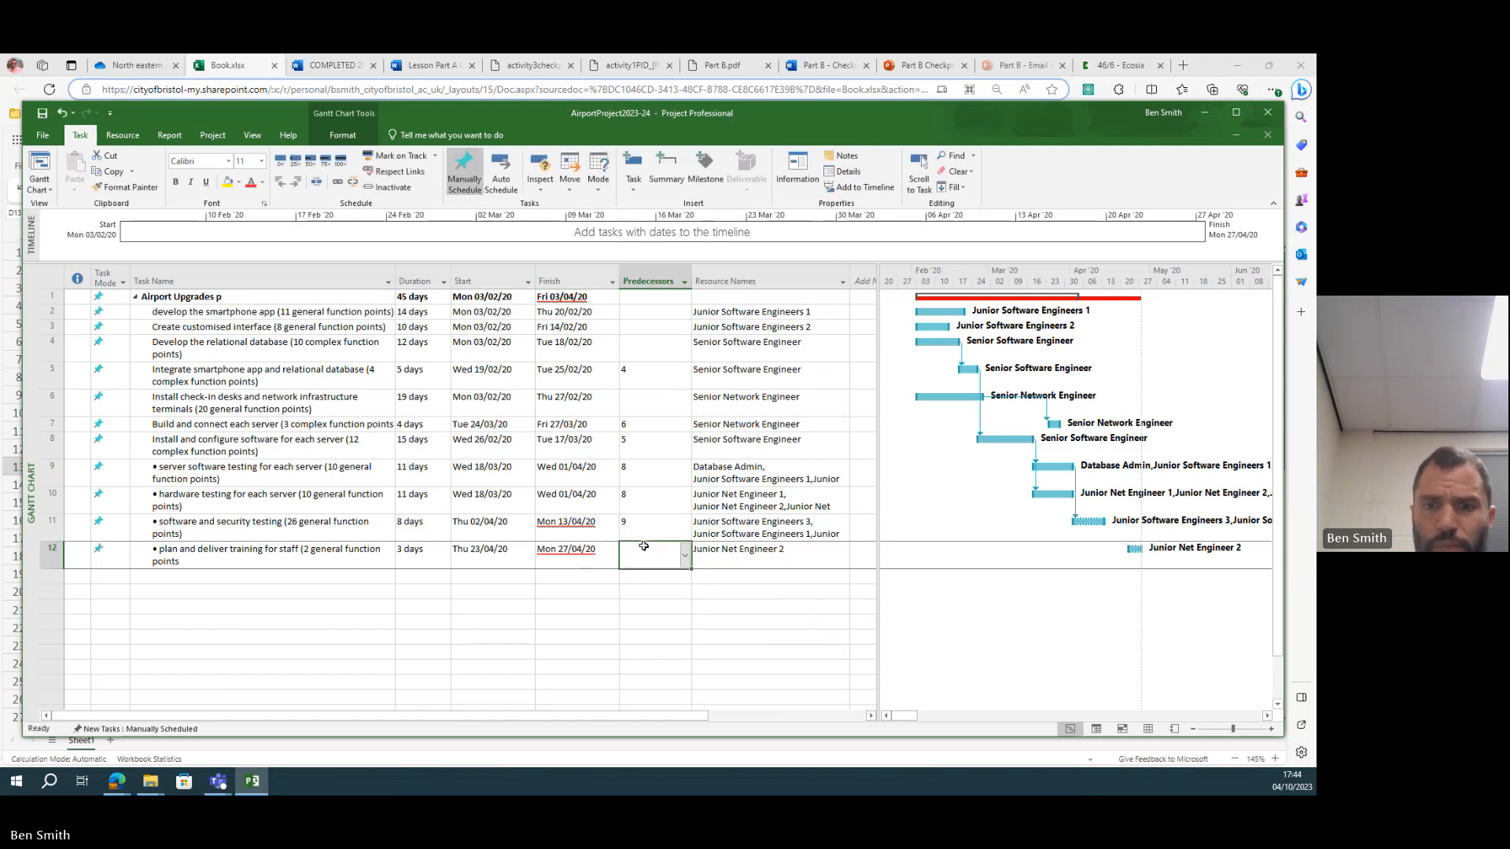
pyautogui.write('11')
pyautogui.press('Return')
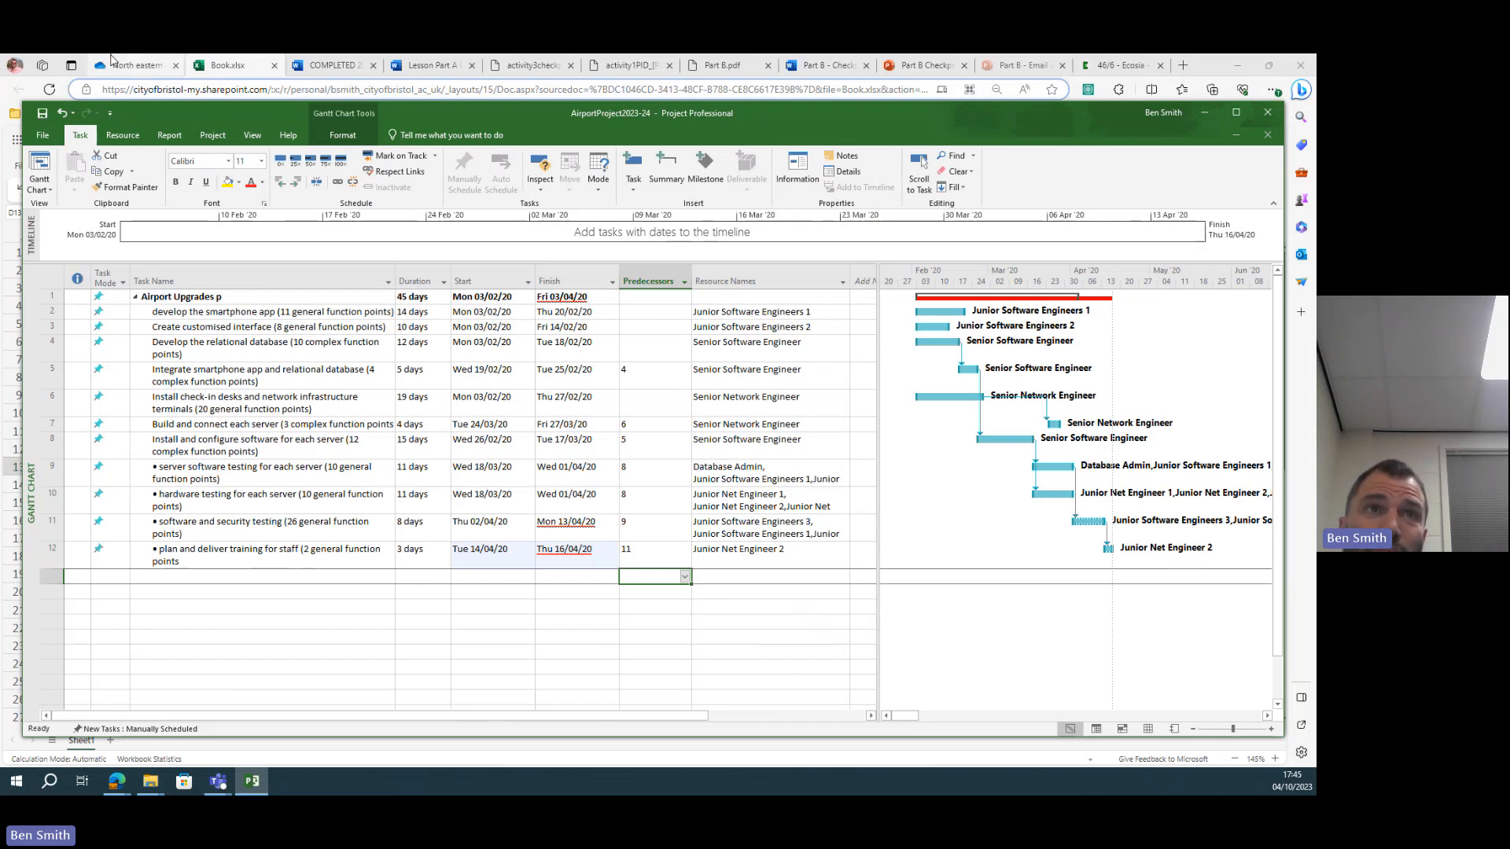
pyautogui.click(136, 64)
pyautogui.scroll(-5, 458, 402)
pyautogui.scroll(-5, 457, 402)
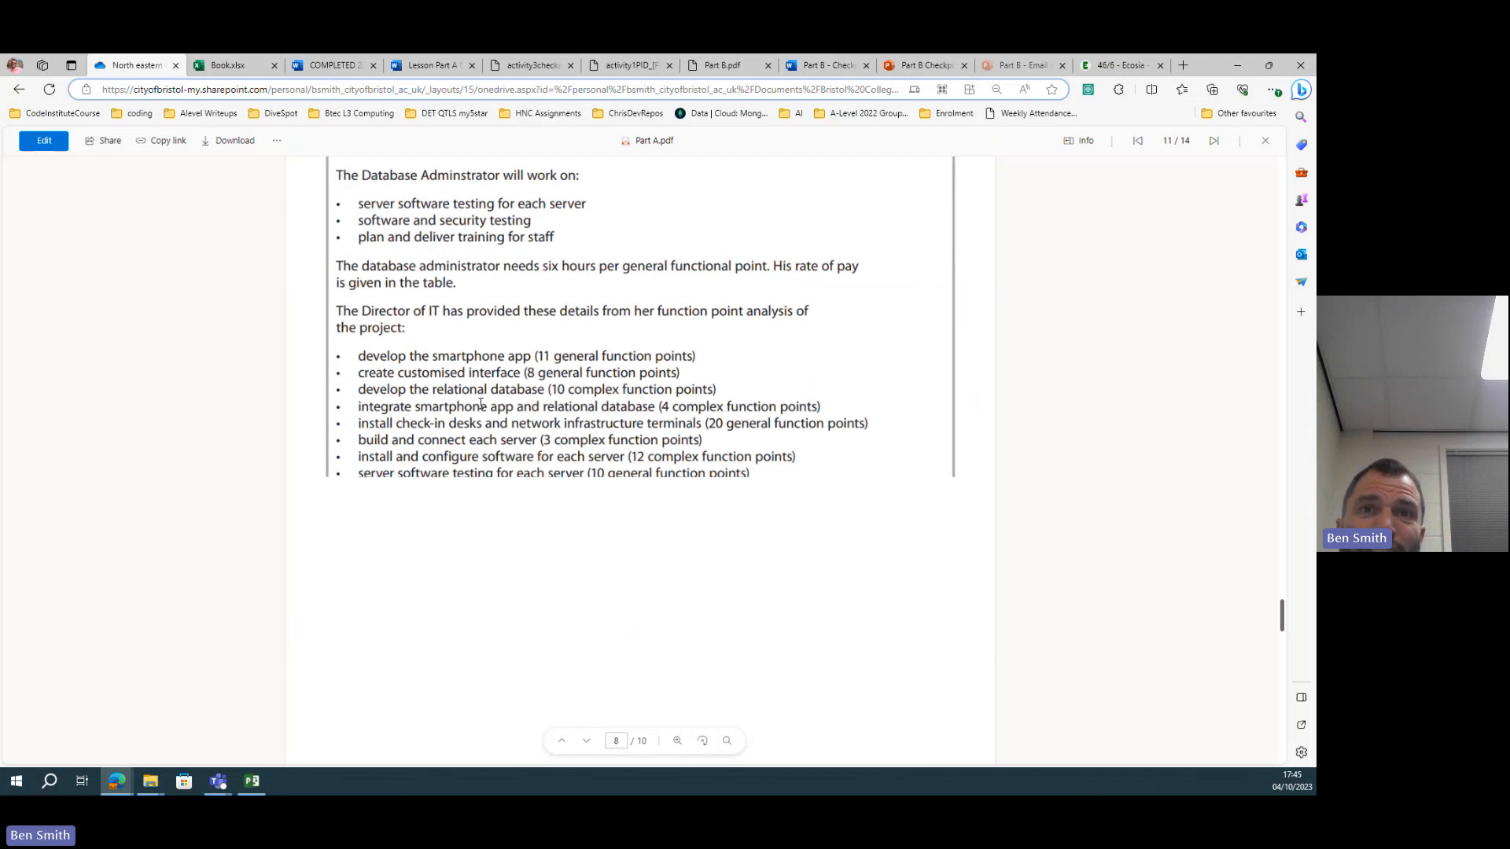
pyautogui.scroll(-5, 457, 403)
pyautogui.scroll(-5, 458, 403)
pyautogui.scroll(-5, 472, 404)
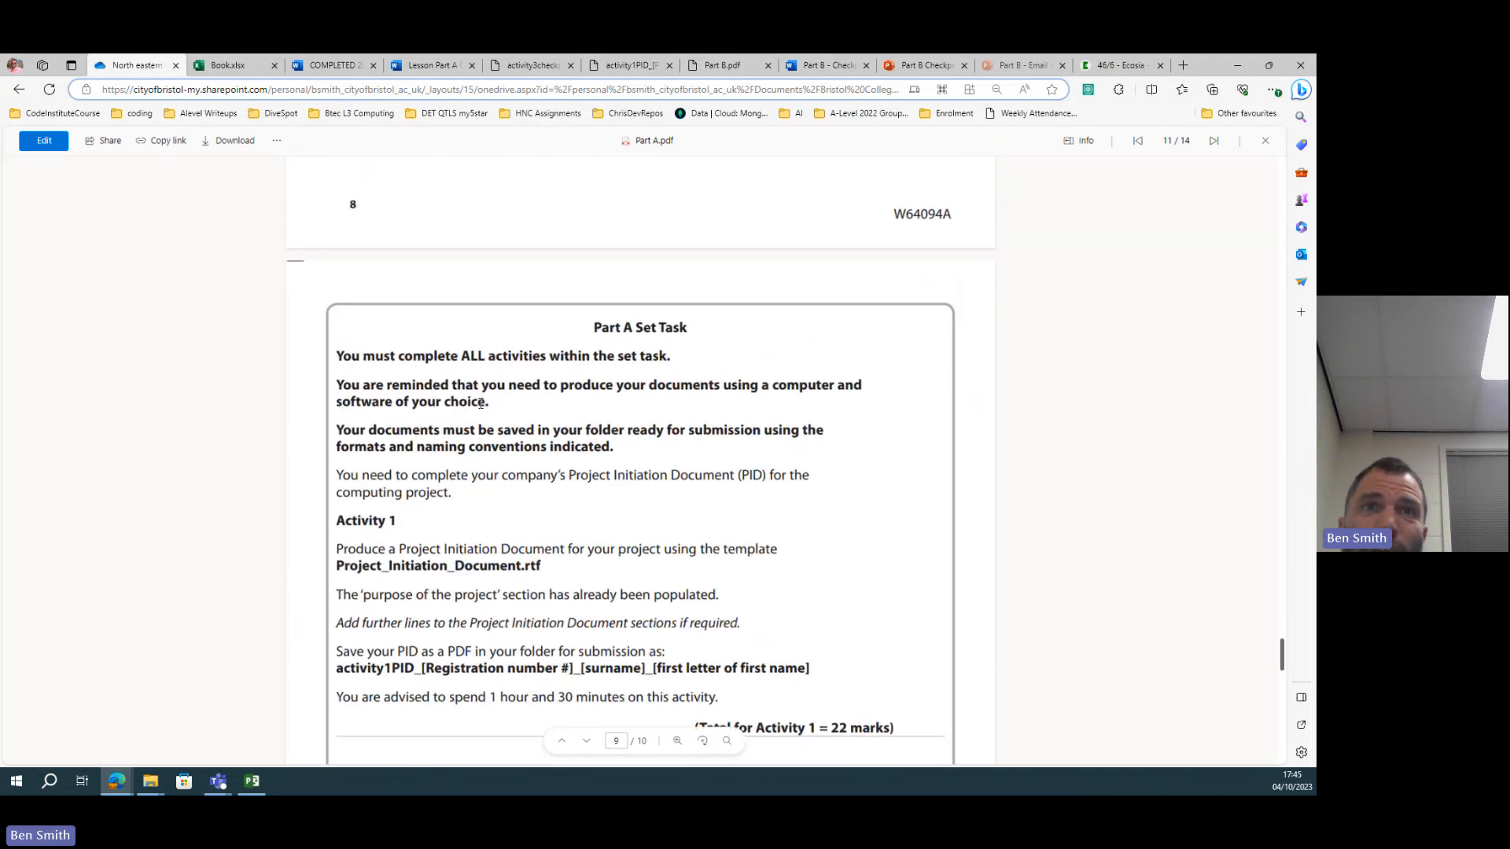
pyautogui.scroll(3, 481, 404)
pyautogui.scroll(5, 481, 404)
pyautogui.scroll(-3, 482, 404)
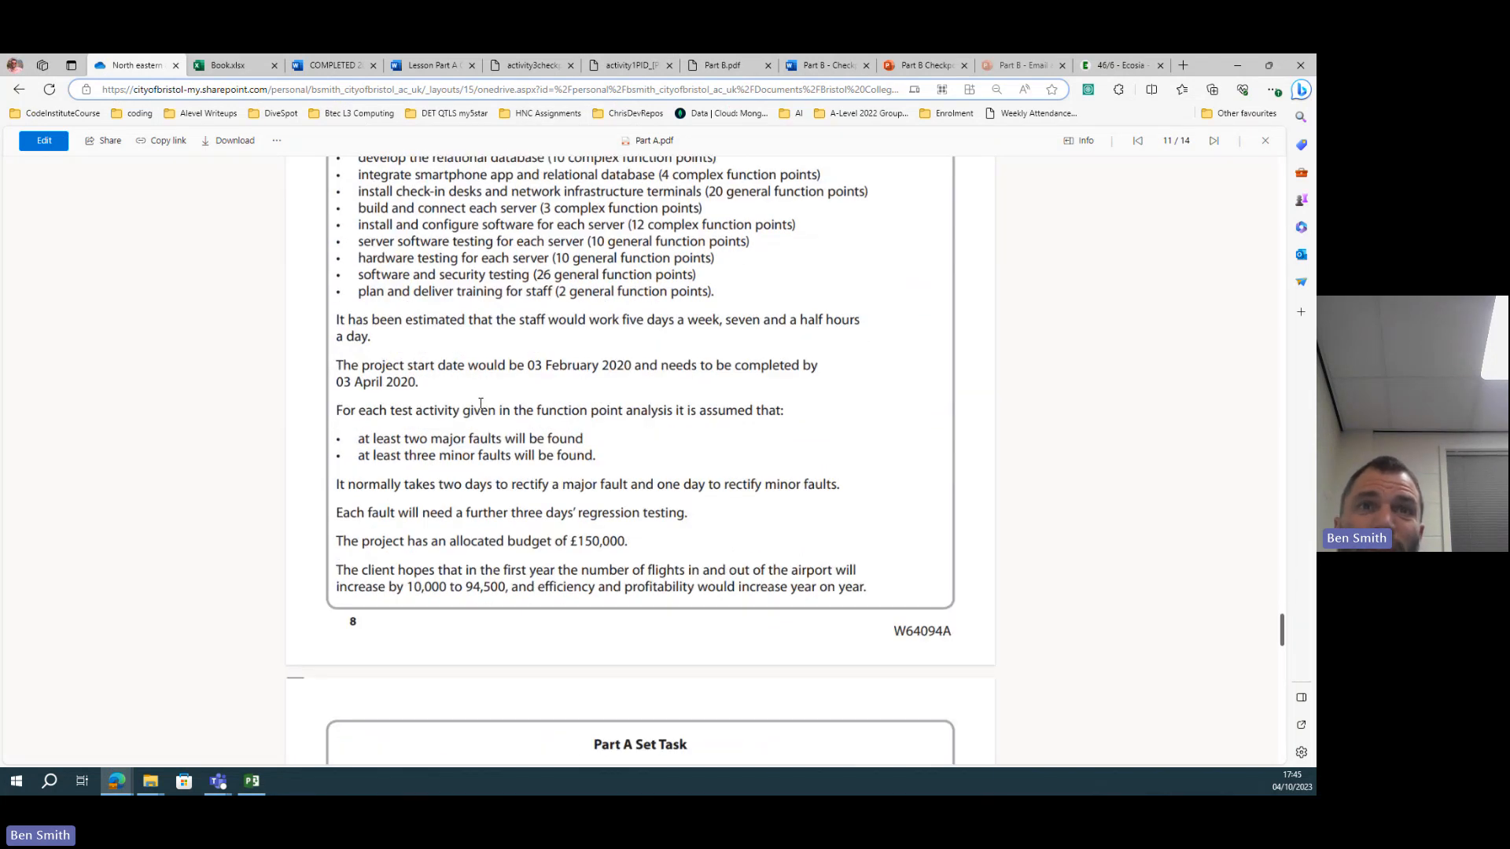
pyautogui.click(237, 65)
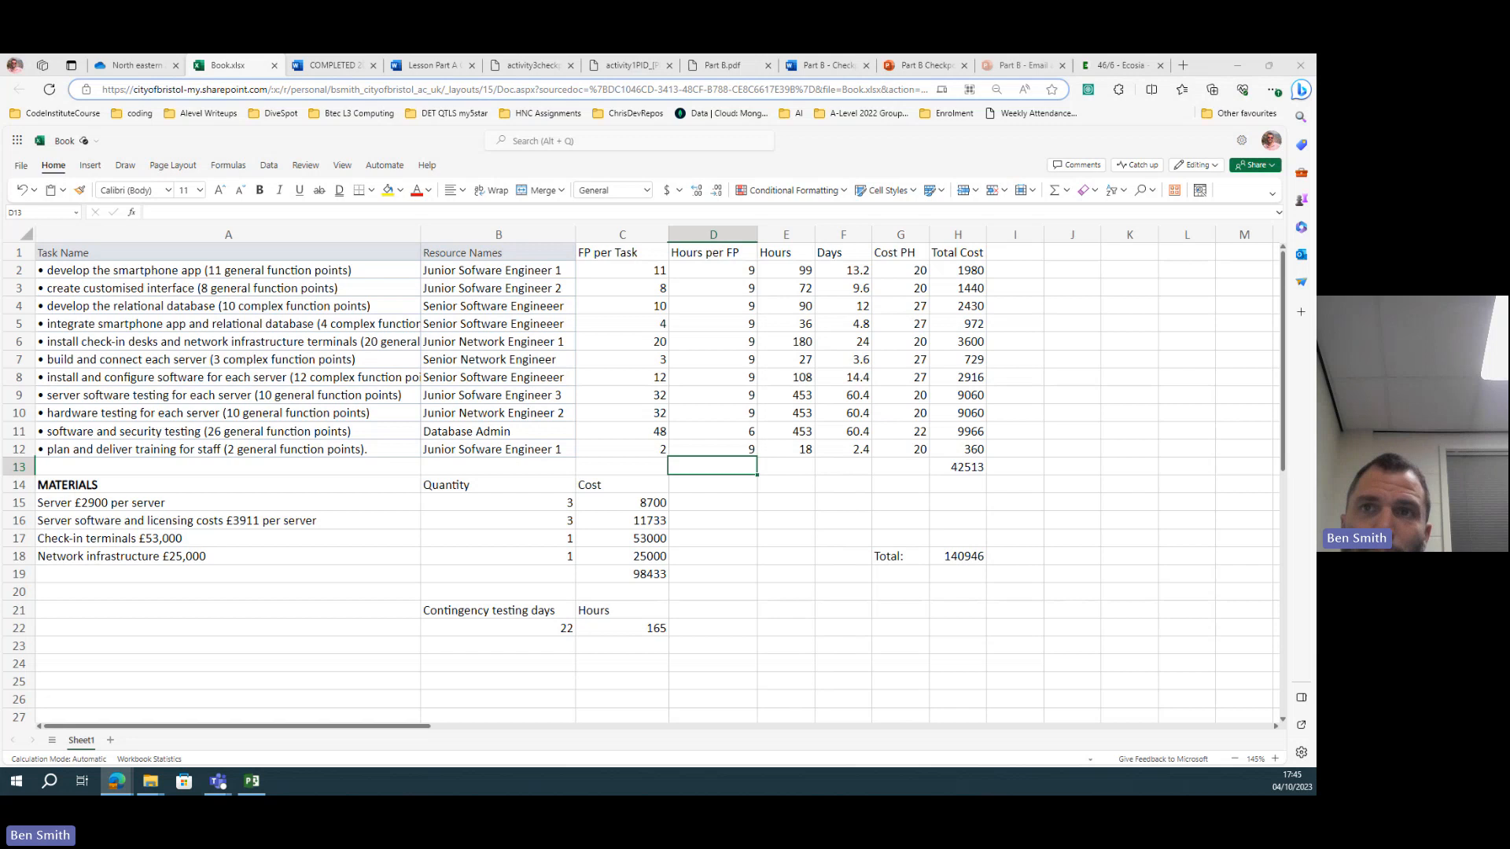
pyautogui.hotkey('alt', 'Tab')
pyautogui.hotkey('alt', 'Tab')
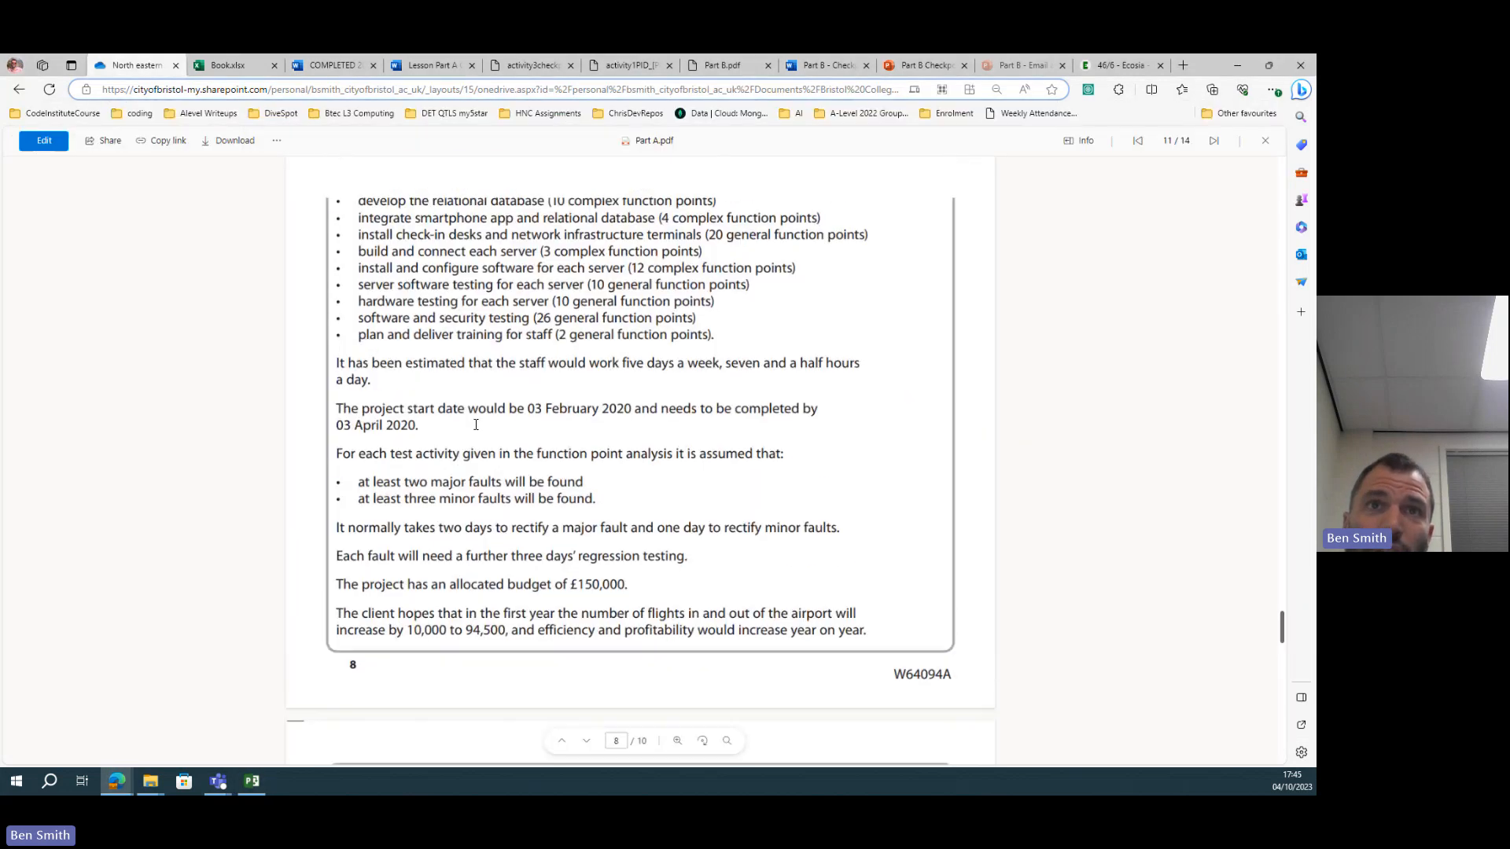
pyautogui.scroll(10, 474, 427)
pyautogui.scroll(5, 475, 426)
pyautogui.scroll(5, 591, 401)
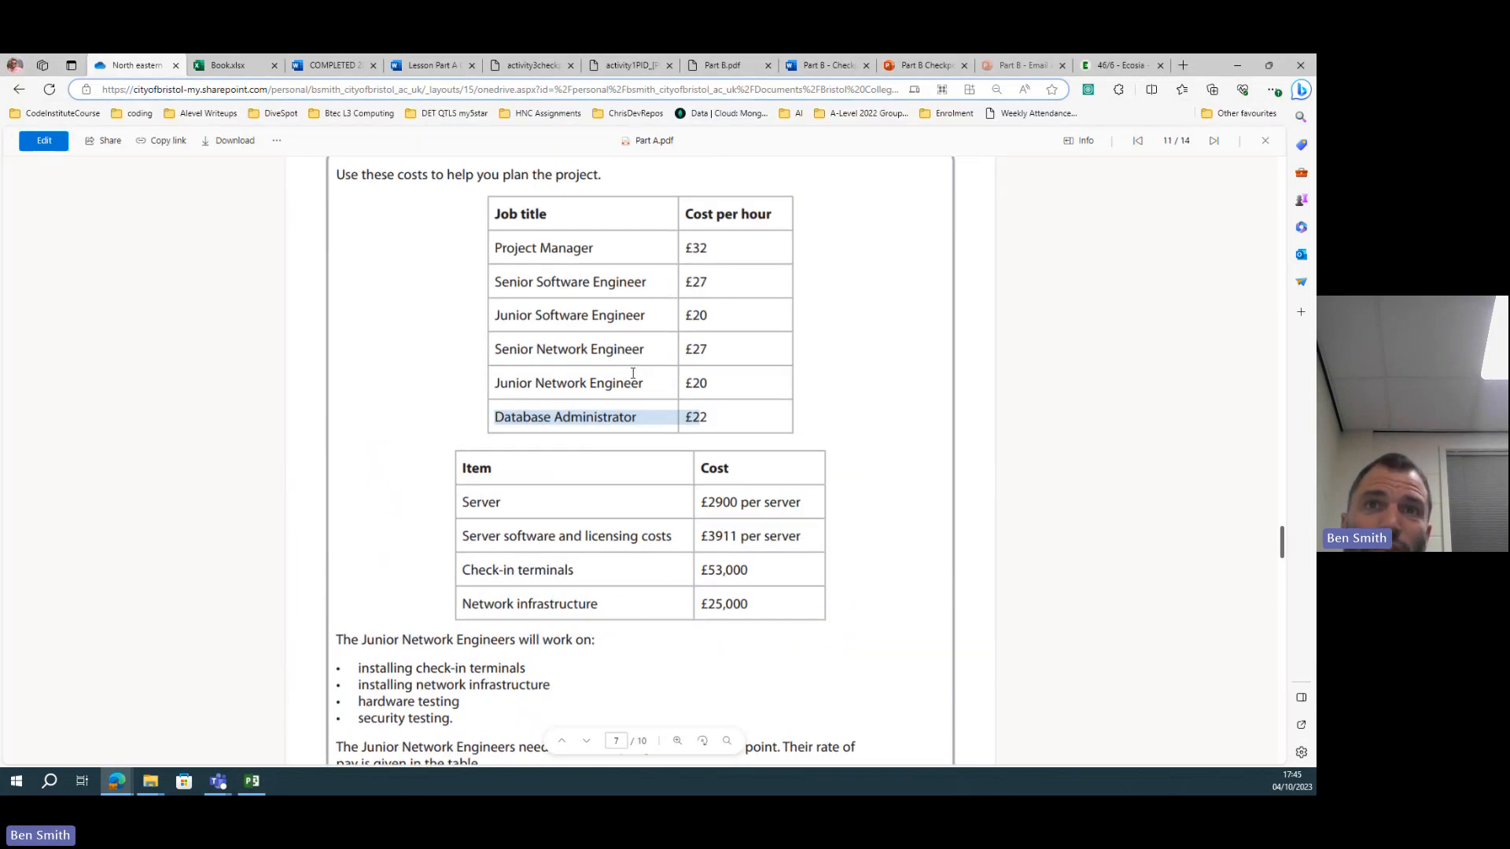
pyautogui.click(701, 416)
pyautogui.moveTo(708, 416); pyautogui.dragTo(684, 416)
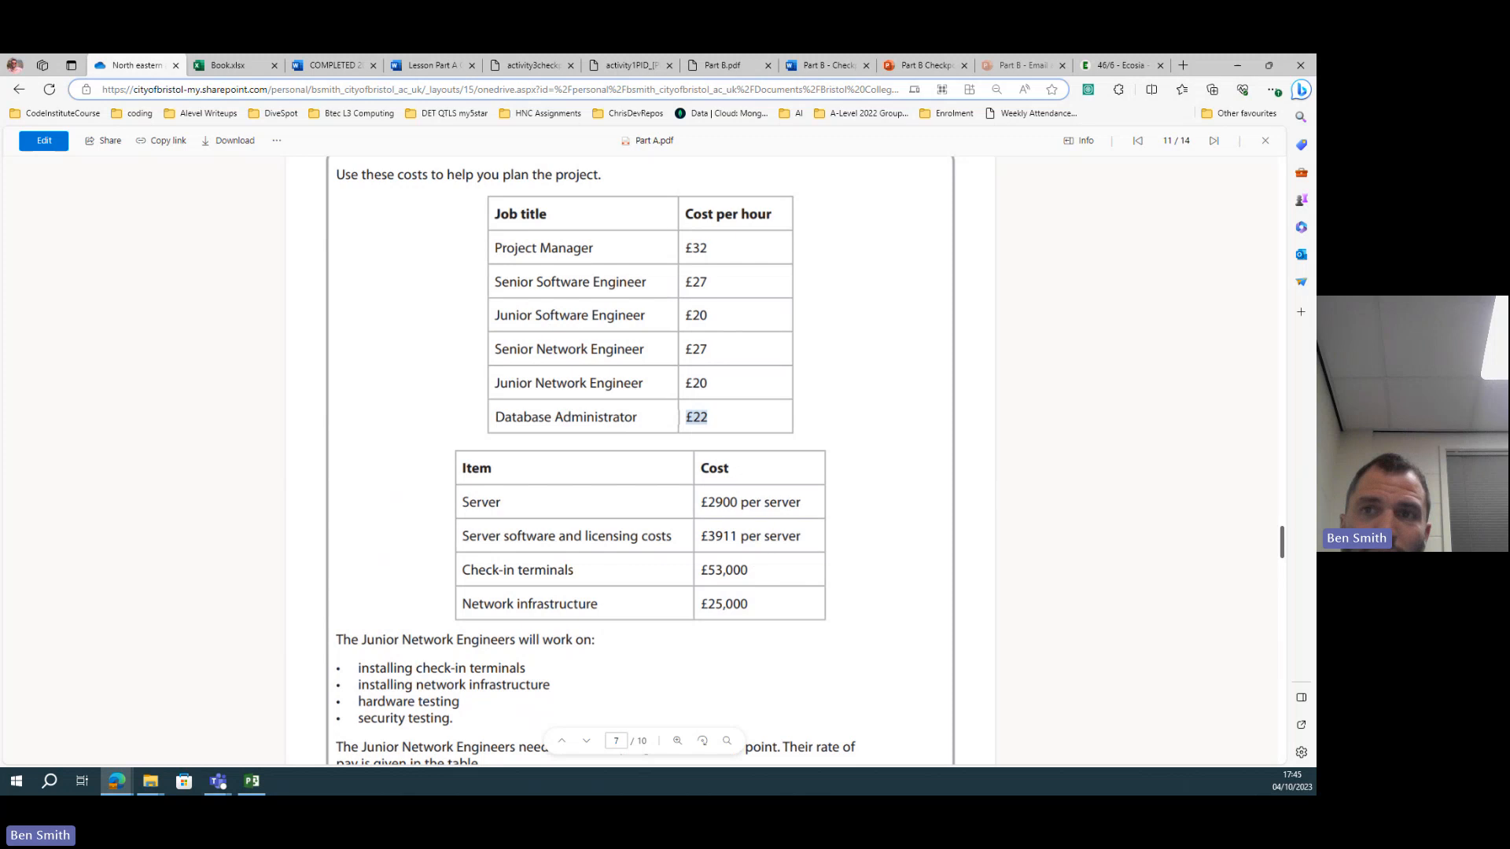
pyautogui.hotkey('alt', 'Tab')
pyautogui.click(767, 472)
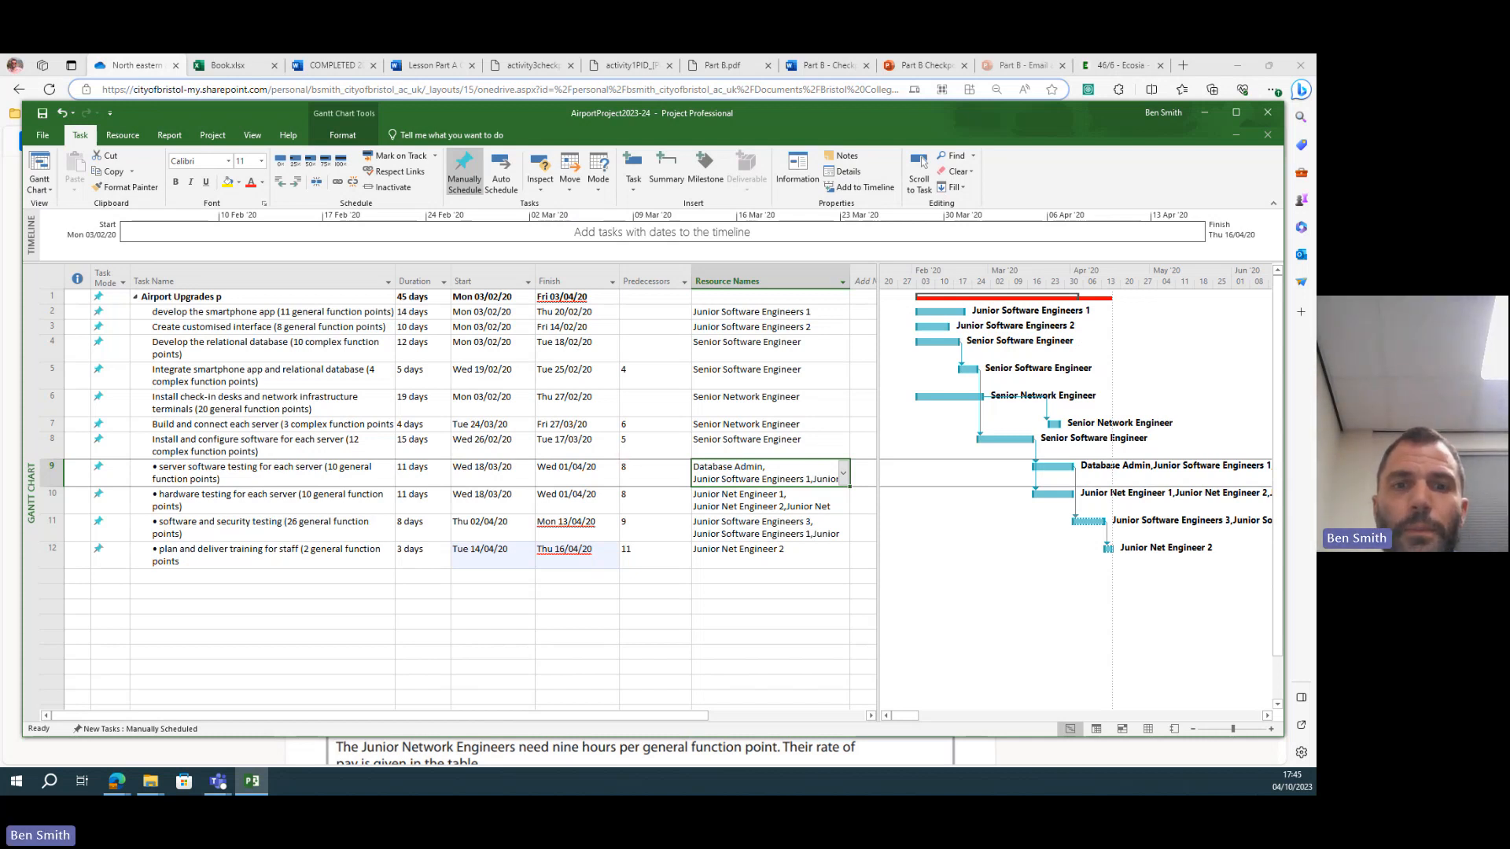
# - Return to the Project schedule, then bring up the Part B Checkpoint Report in Word Online
pyautogui.hotkey('alt', 'Tab')
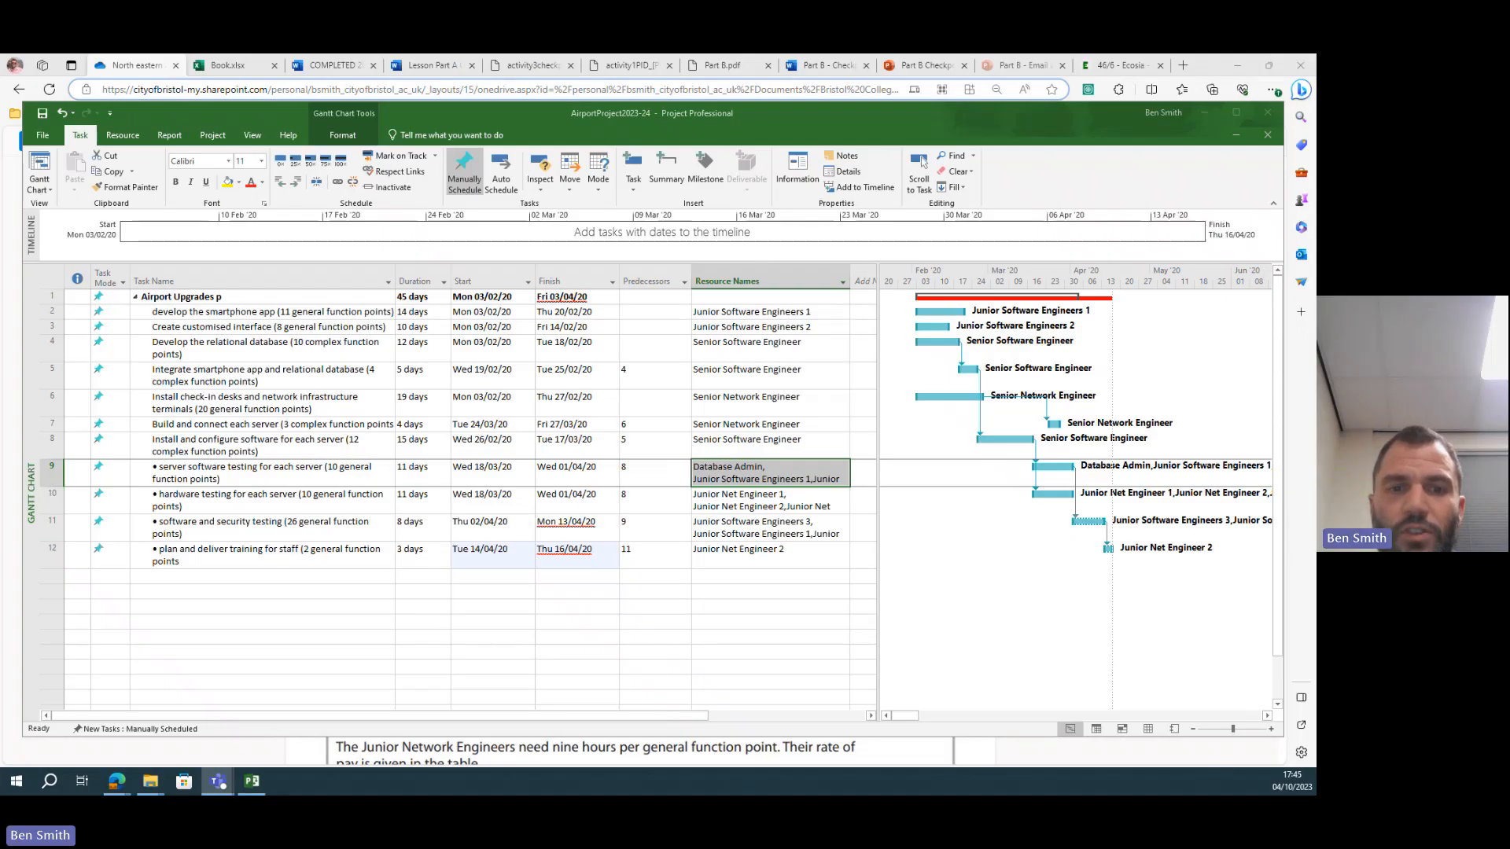
pyautogui.click(967, 545)
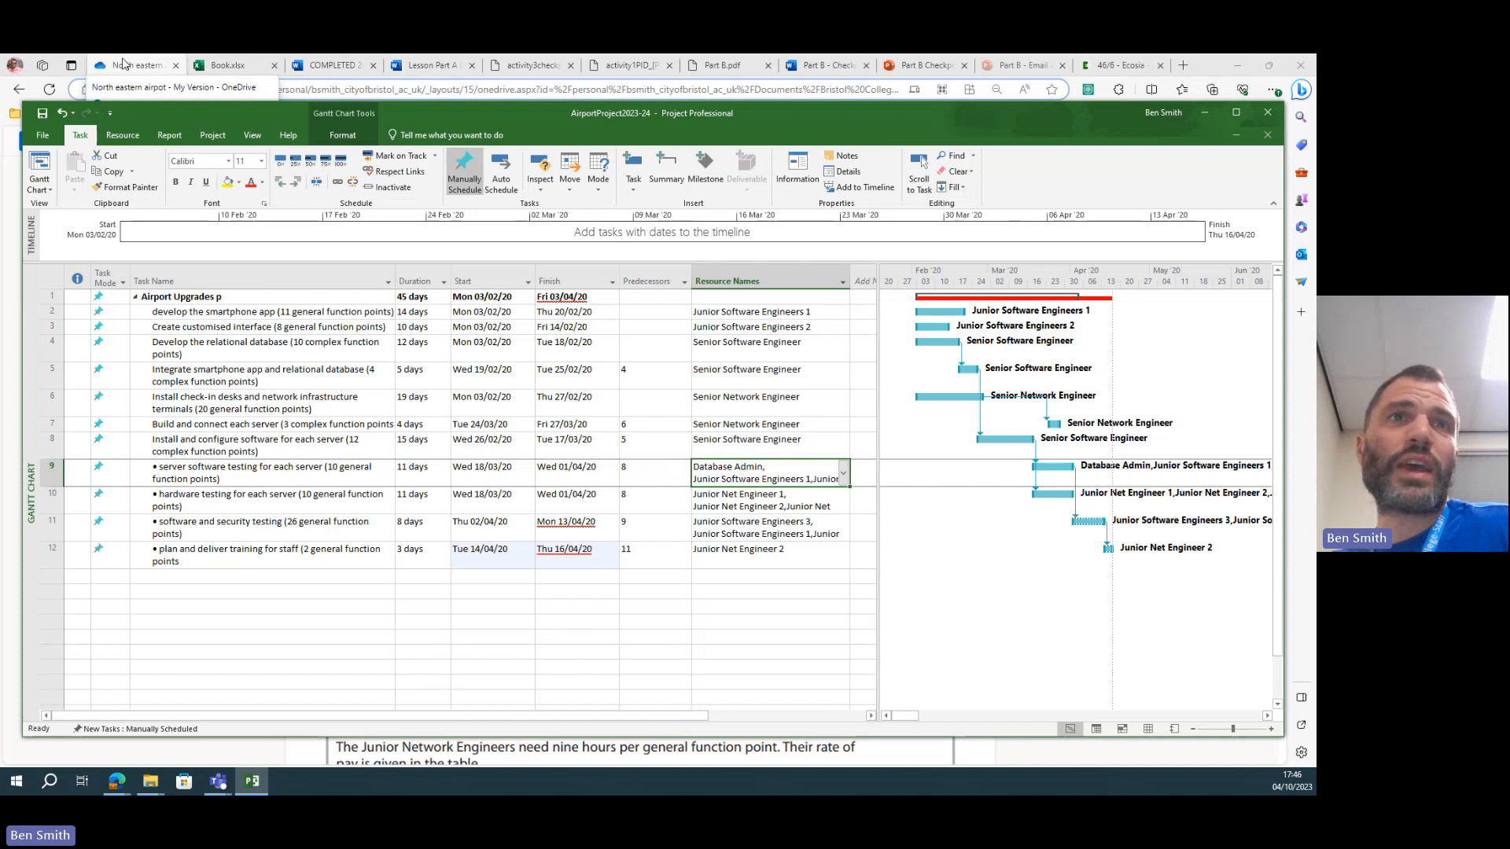
pyautogui.click(814, 65)
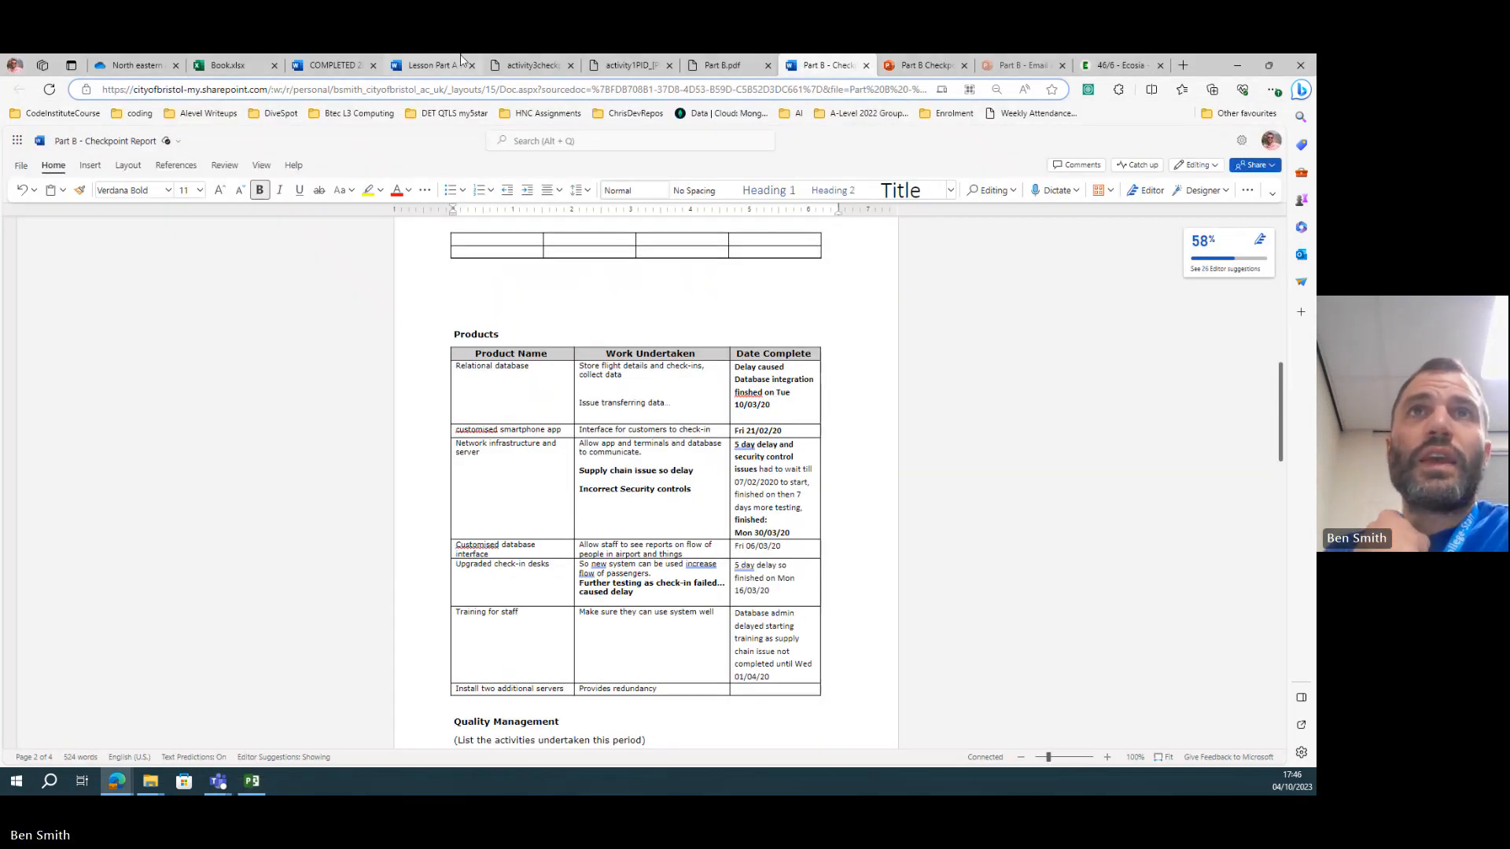
# - Review the PID's security testing start date 03/02/2020, then bring the Project schedule forward
pyautogui.click(335, 65)
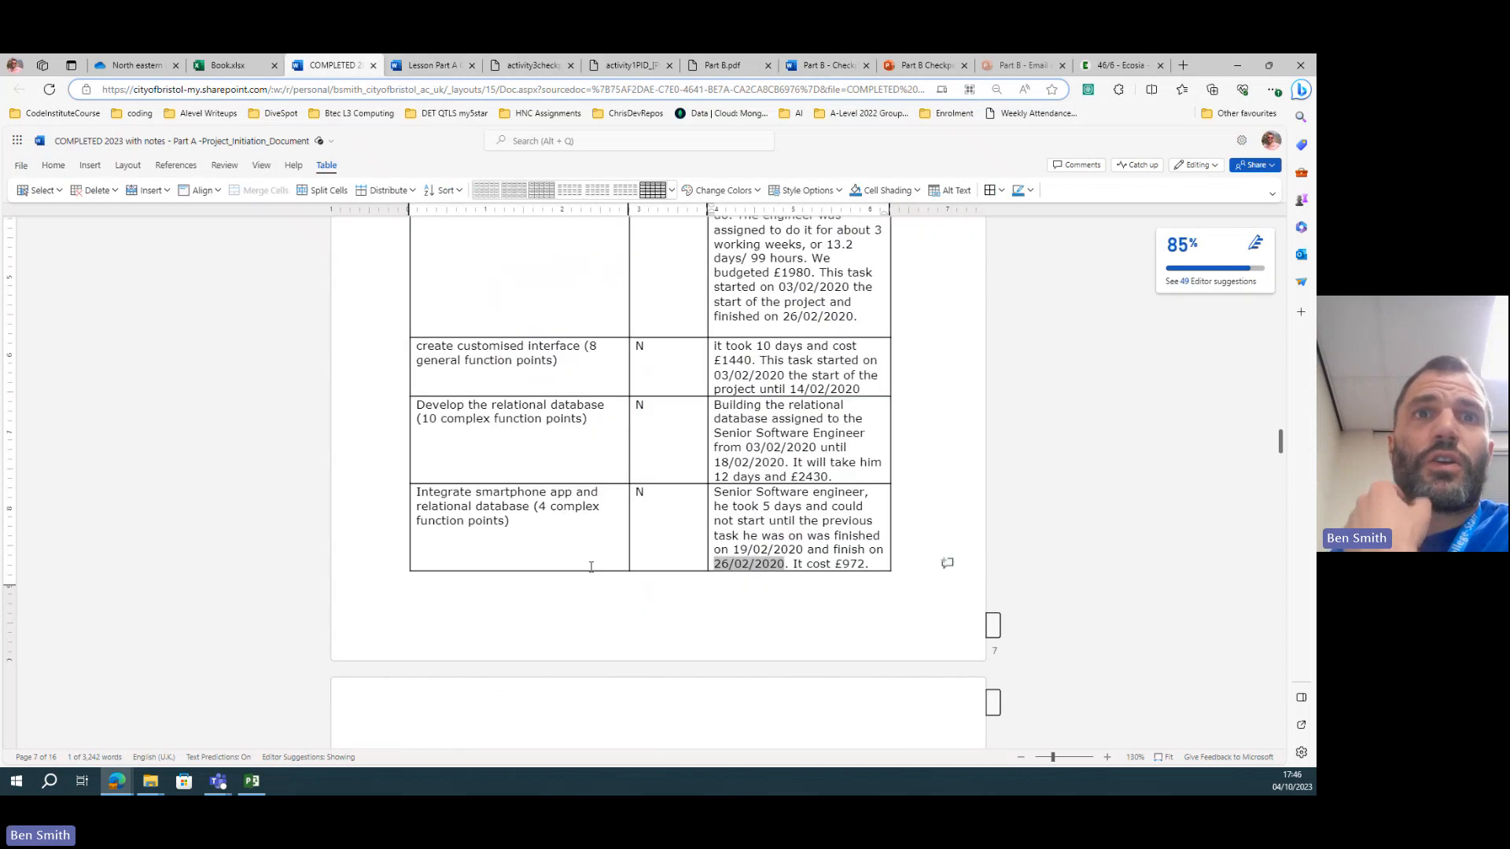
pyautogui.scroll(2, 587, 579)
pyautogui.scroll(-8, 588, 578)
pyautogui.scroll(-6, 587, 579)
pyautogui.scroll(-4, 587, 578)
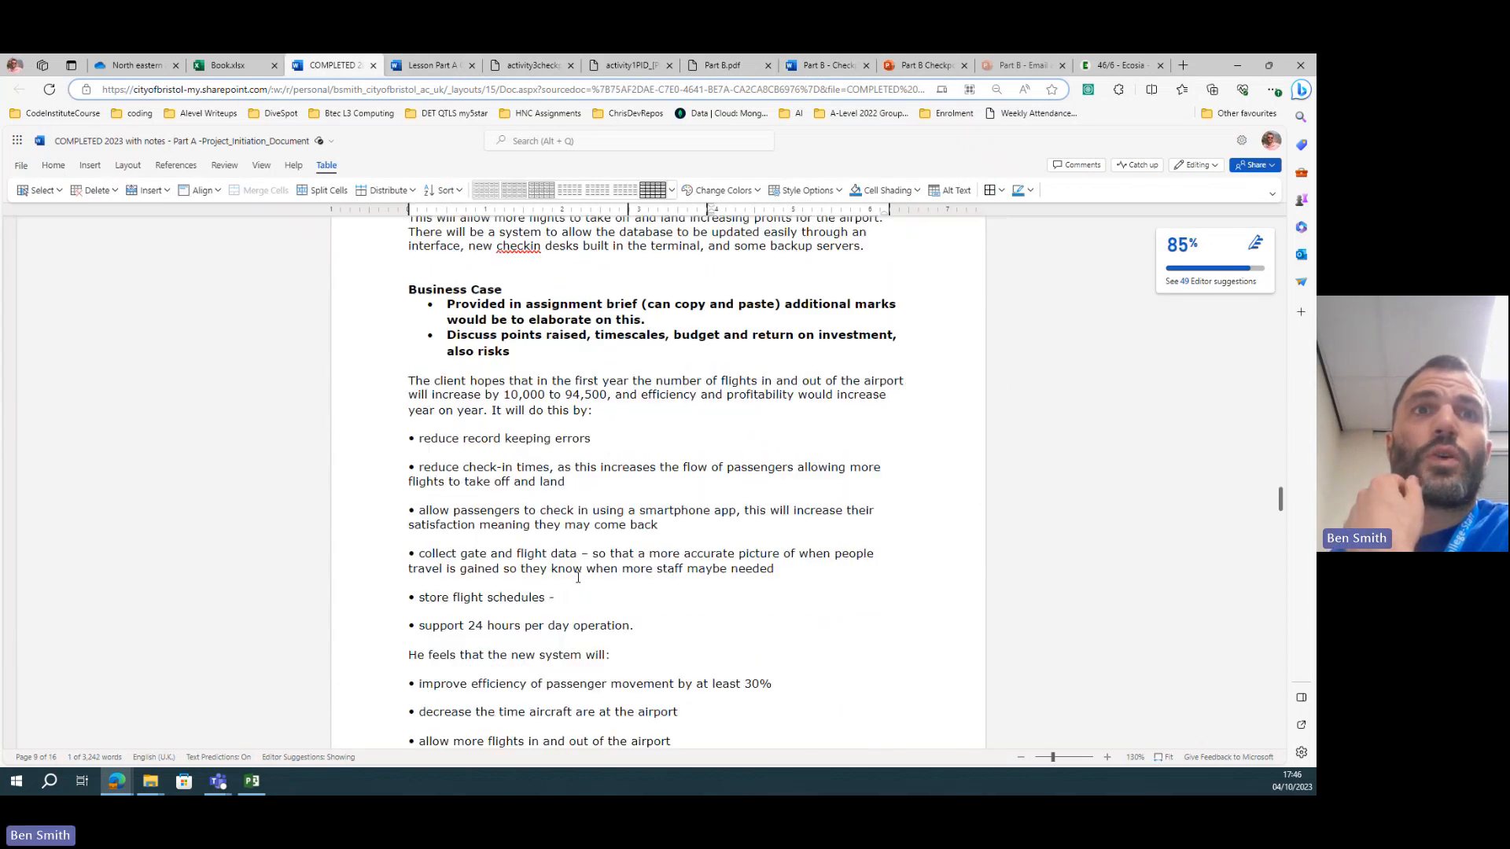
pyautogui.scroll(-3, 587, 578)
pyautogui.scroll(4, 576, 574)
pyautogui.scroll(-8, 577, 574)
pyautogui.scroll(-6, 577, 575)
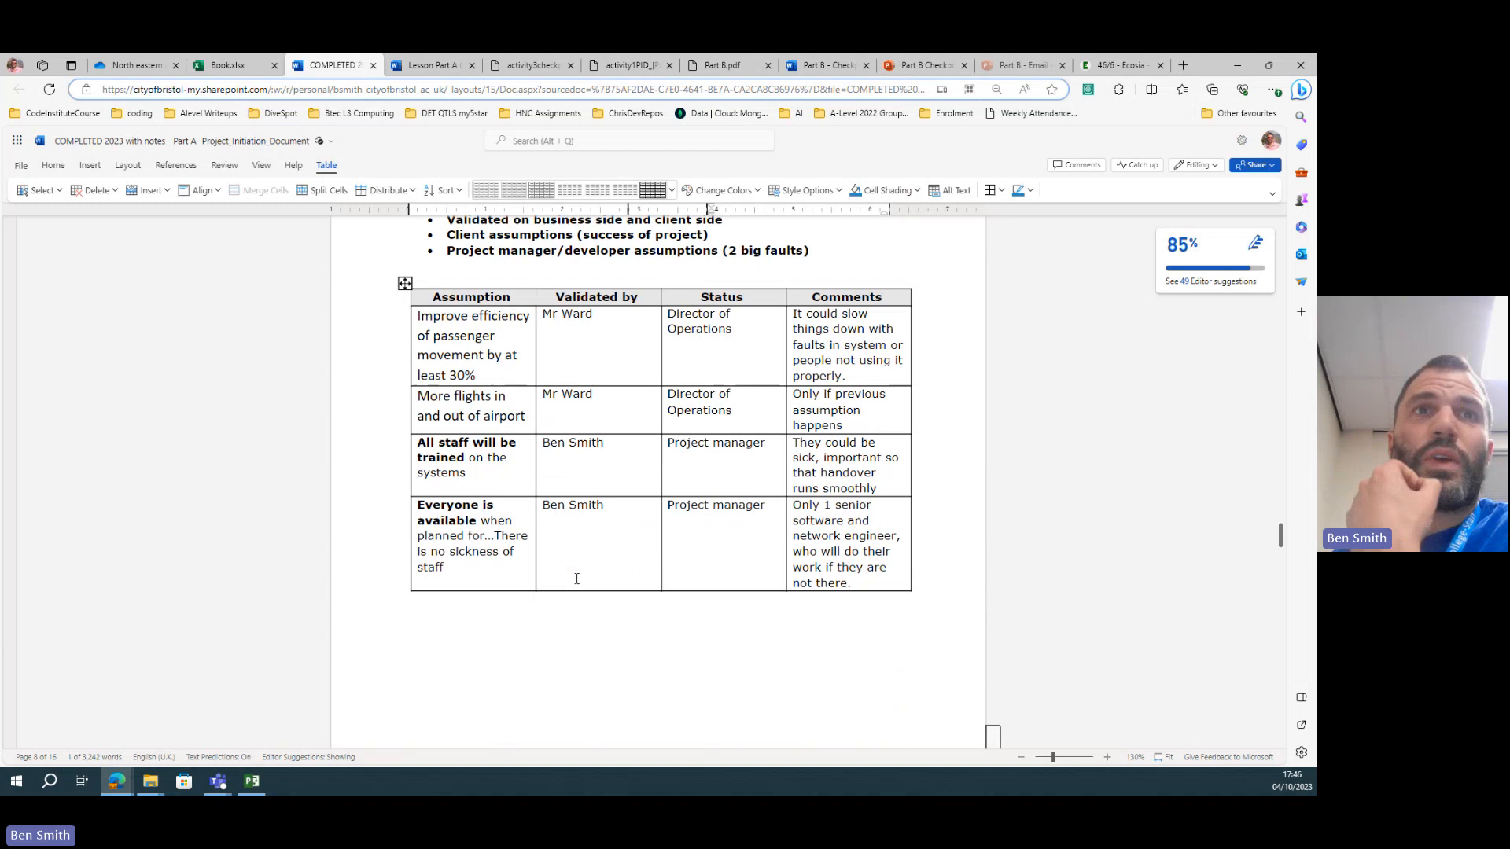
pyautogui.scroll(-1, 577, 574)
pyautogui.scroll(8, 577, 583)
pyautogui.scroll(8, 578, 582)
pyautogui.scroll(8, 577, 582)
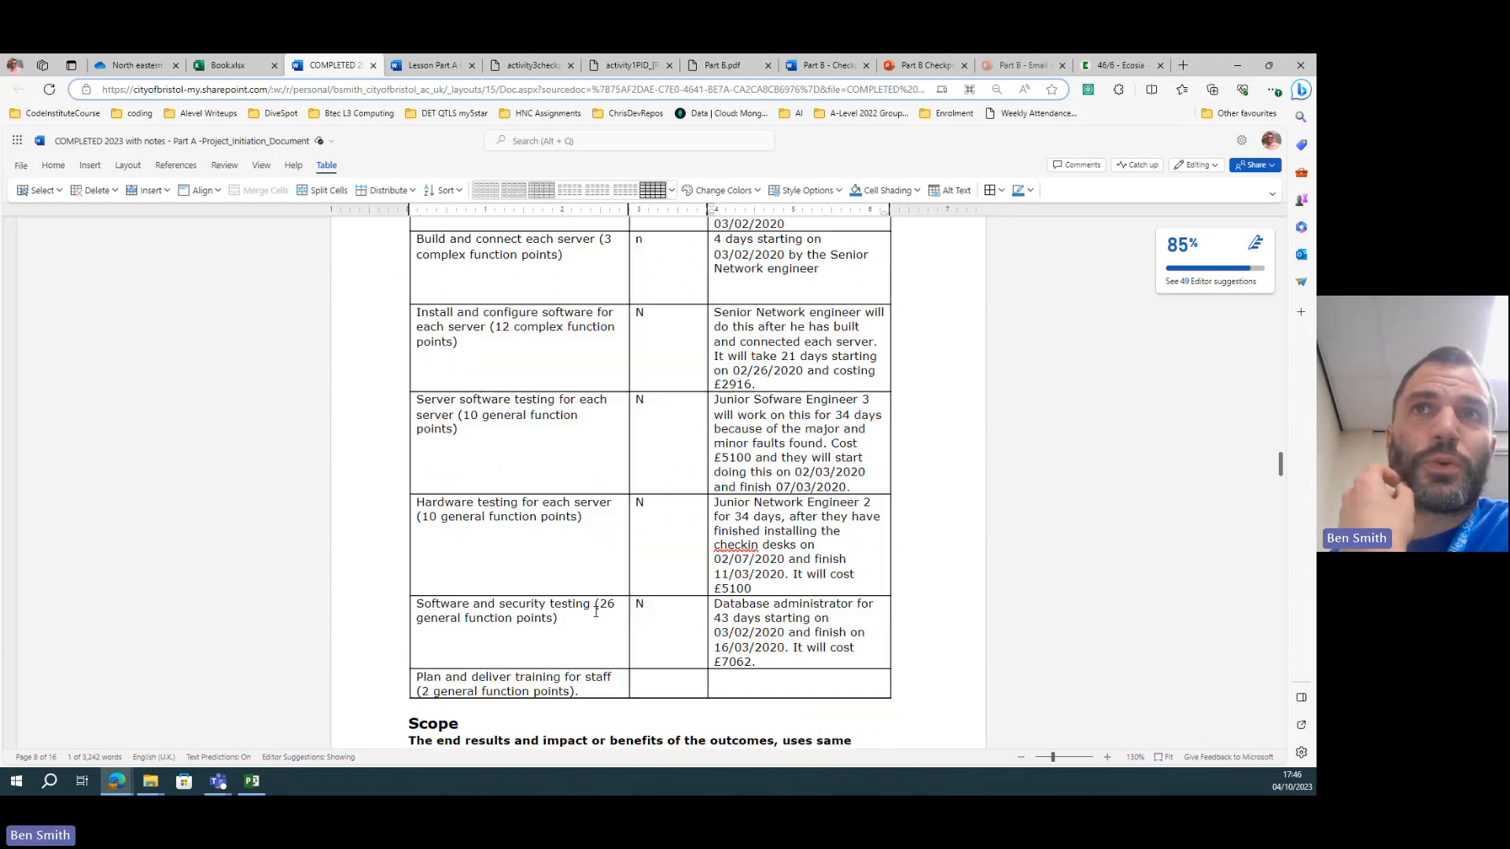
pyautogui.scroll(6, 592, 610)
pyautogui.scroll(5, 592, 609)
pyautogui.scroll(-3, 593, 610)
pyautogui.scroll(-2, 592, 610)
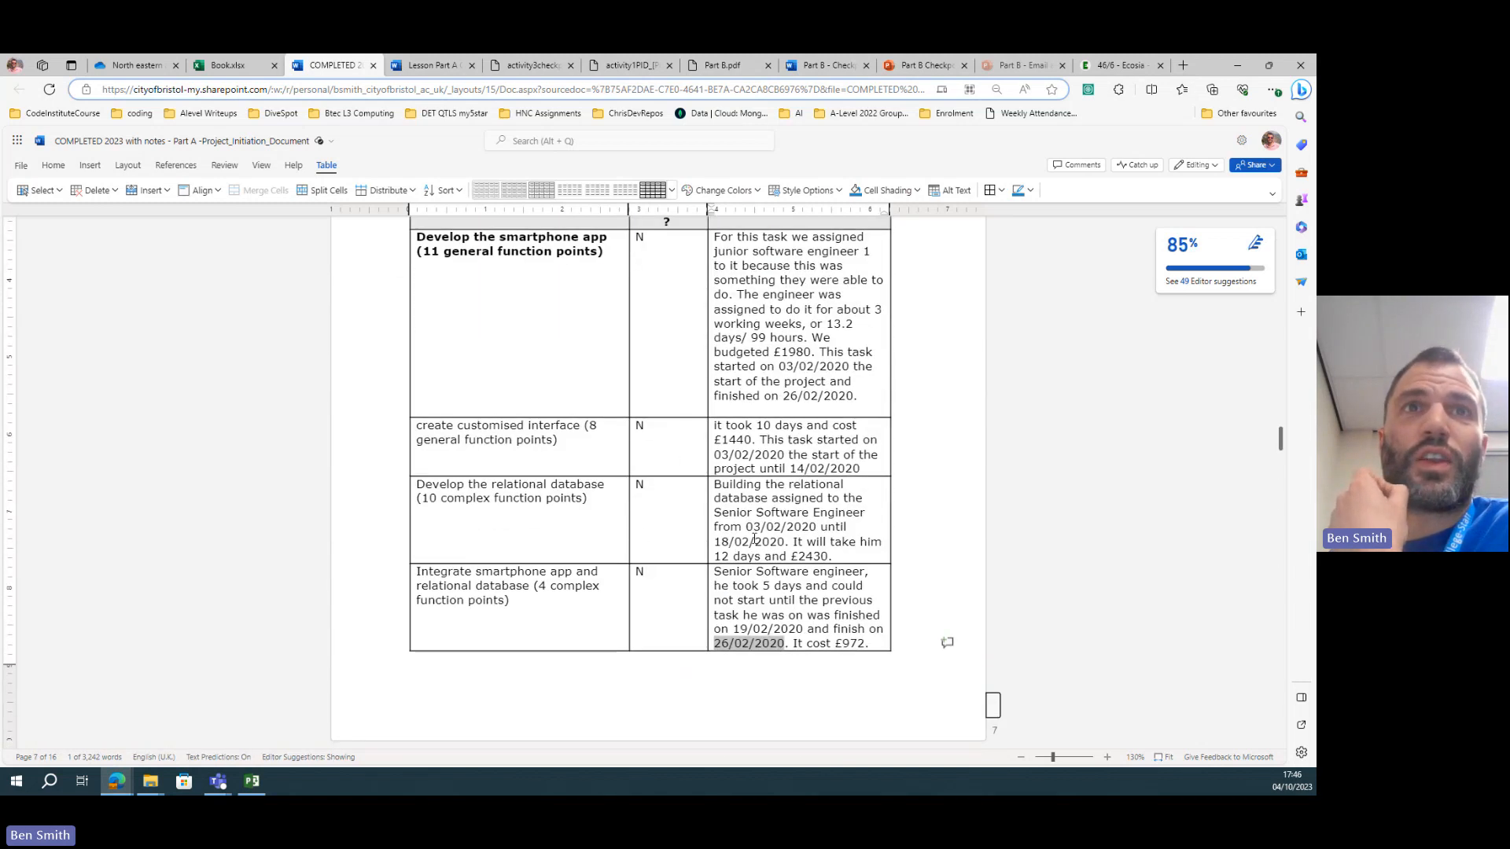
pyautogui.scroll(4, 615, 512)
pyautogui.scroll(-5, 632, 528)
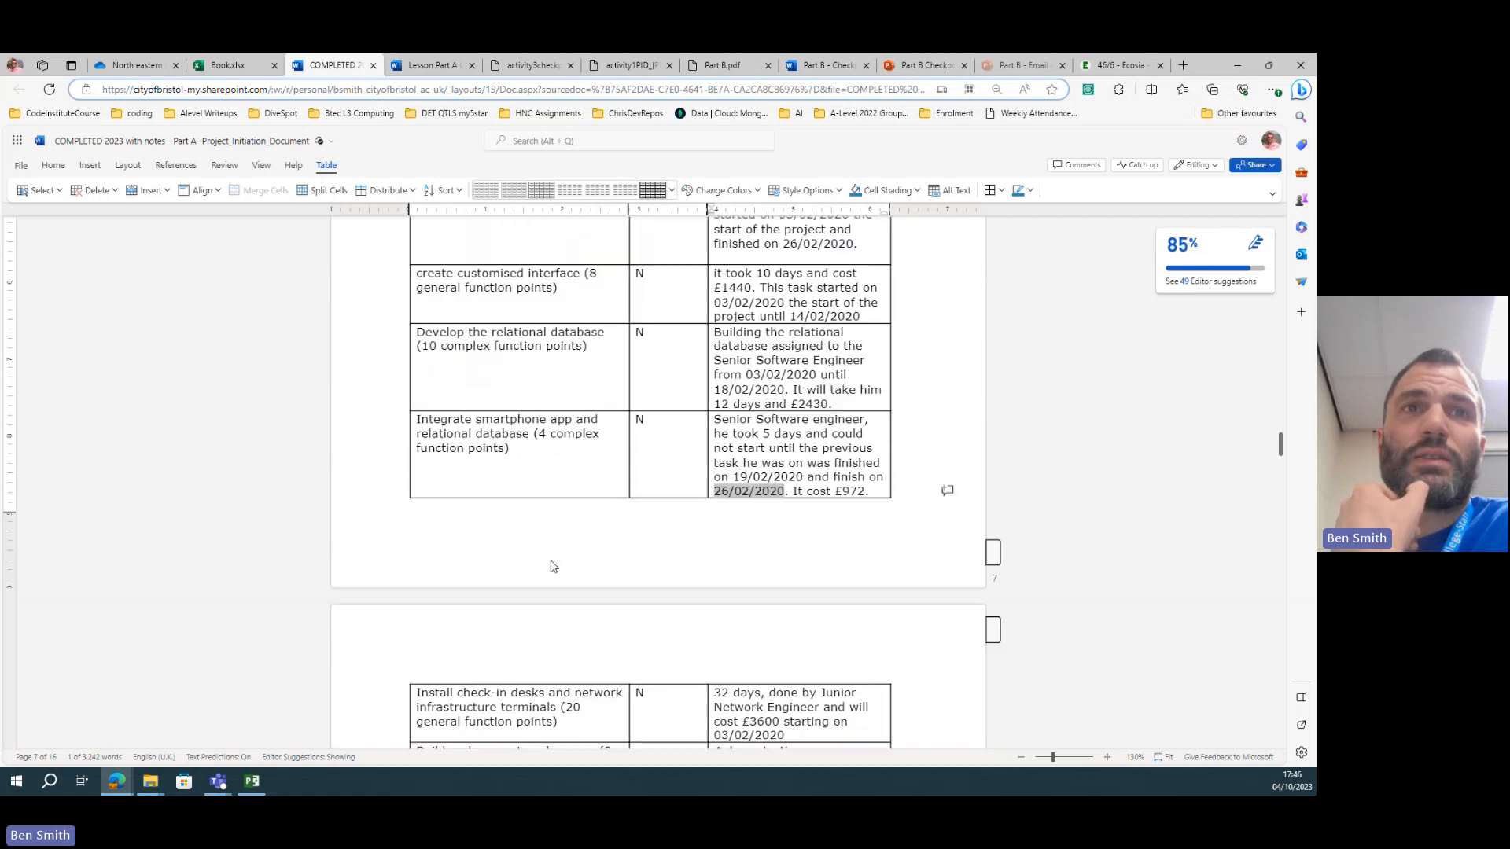
pyautogui.scroll(-4, 554, 555)
pyautogui.scroll(-3, 473, 484)
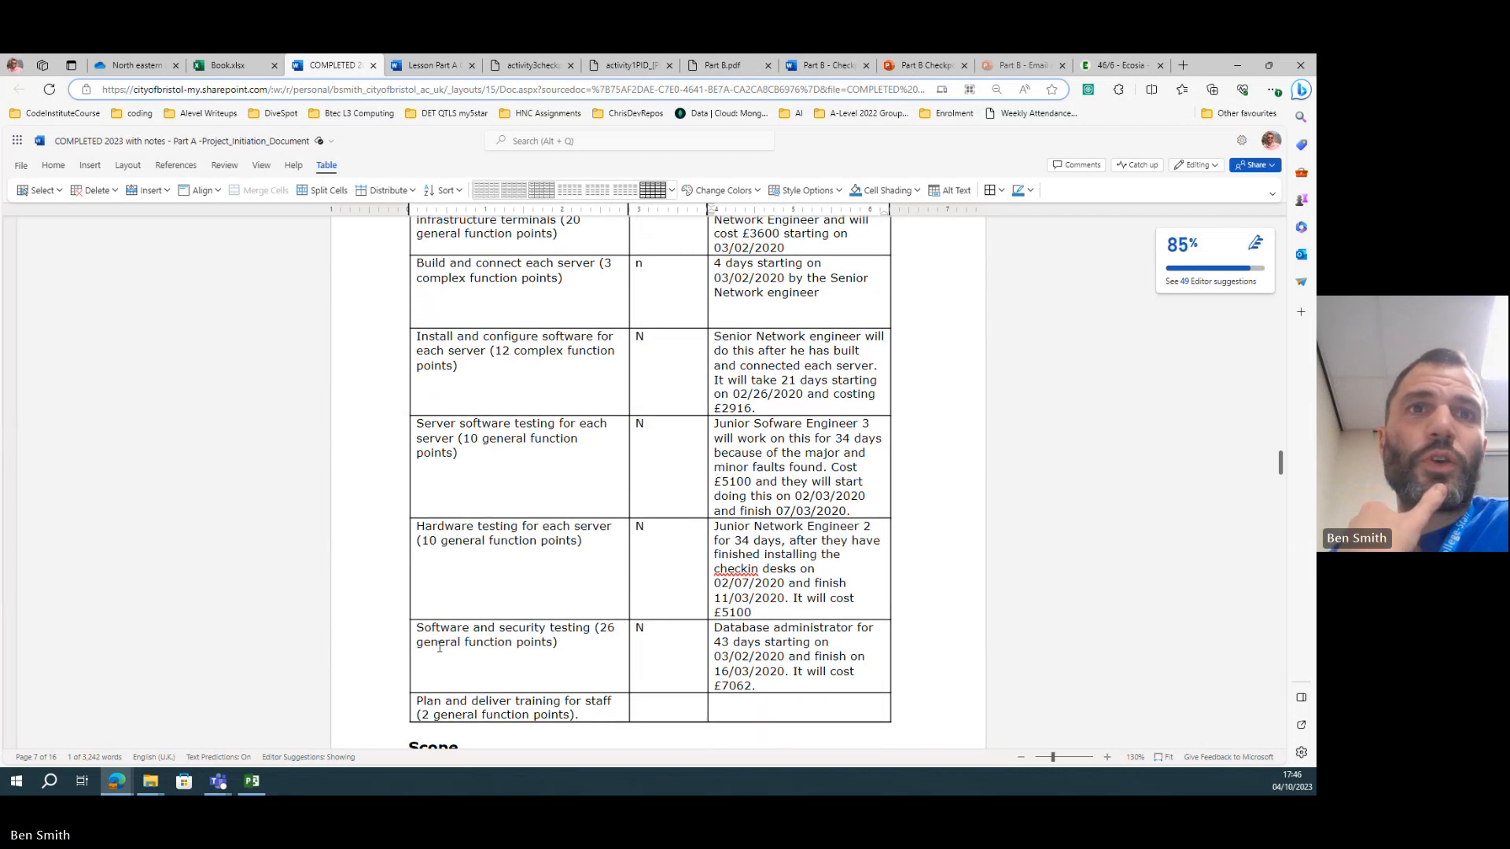
pyautogui.click(649, 627)
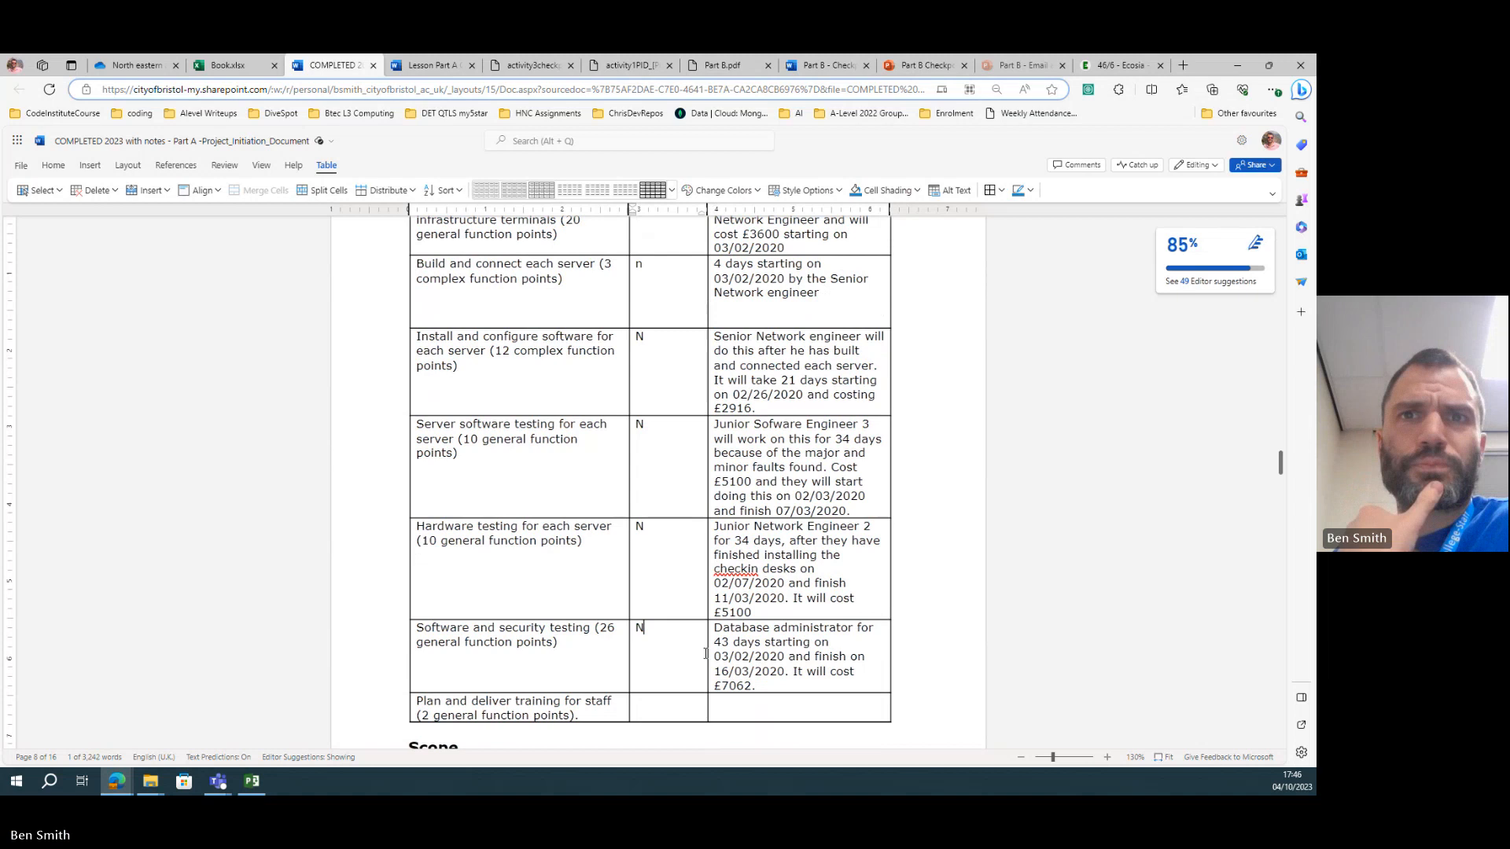
pyautogui.moveTo(714, 657); pyautogui.dragTo(783, 658)
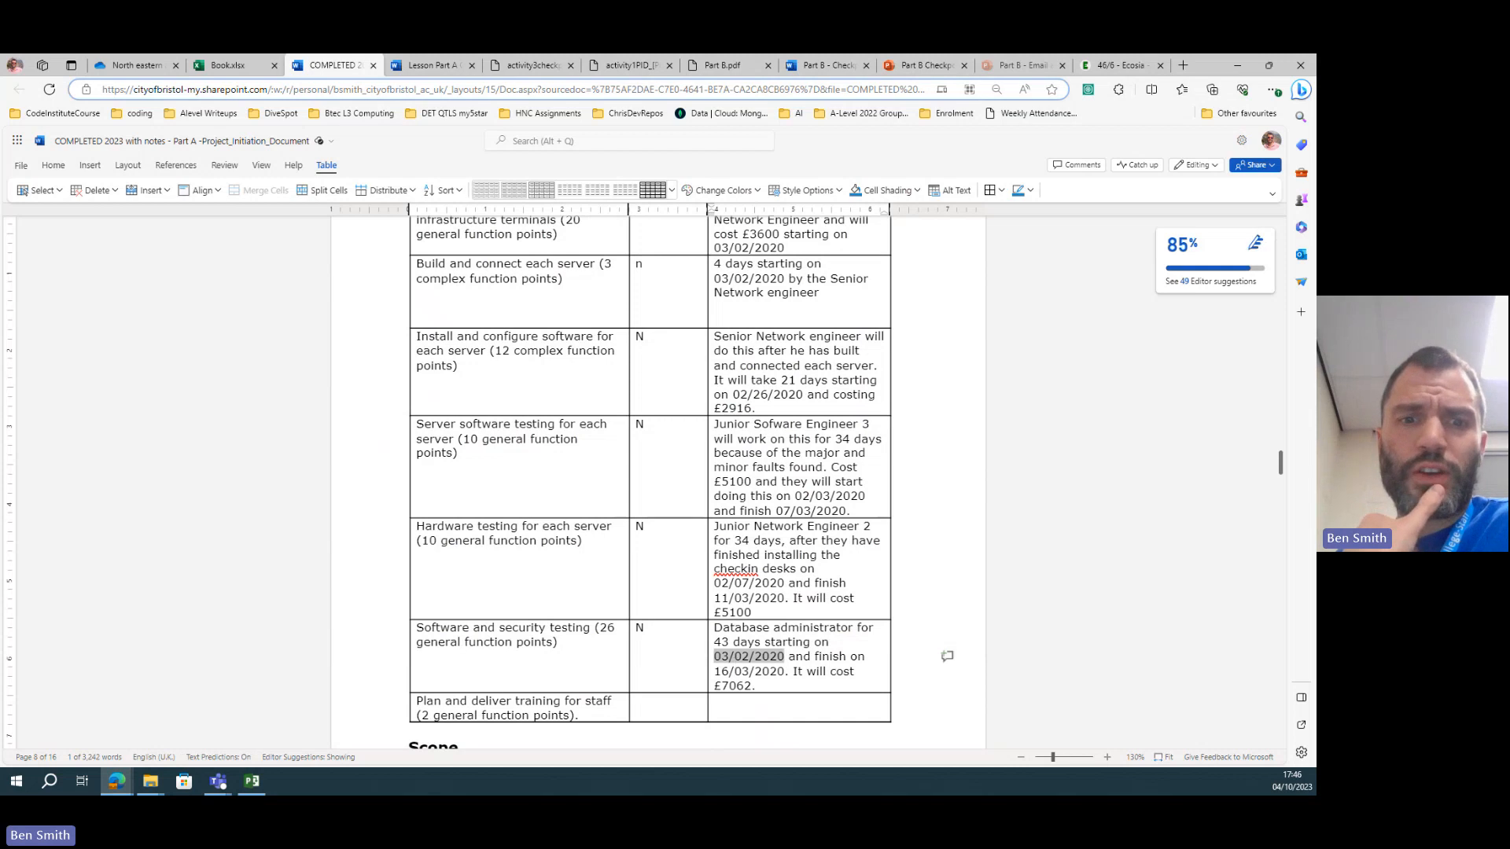
pyautogui.hotkey('alt', 'Tab')
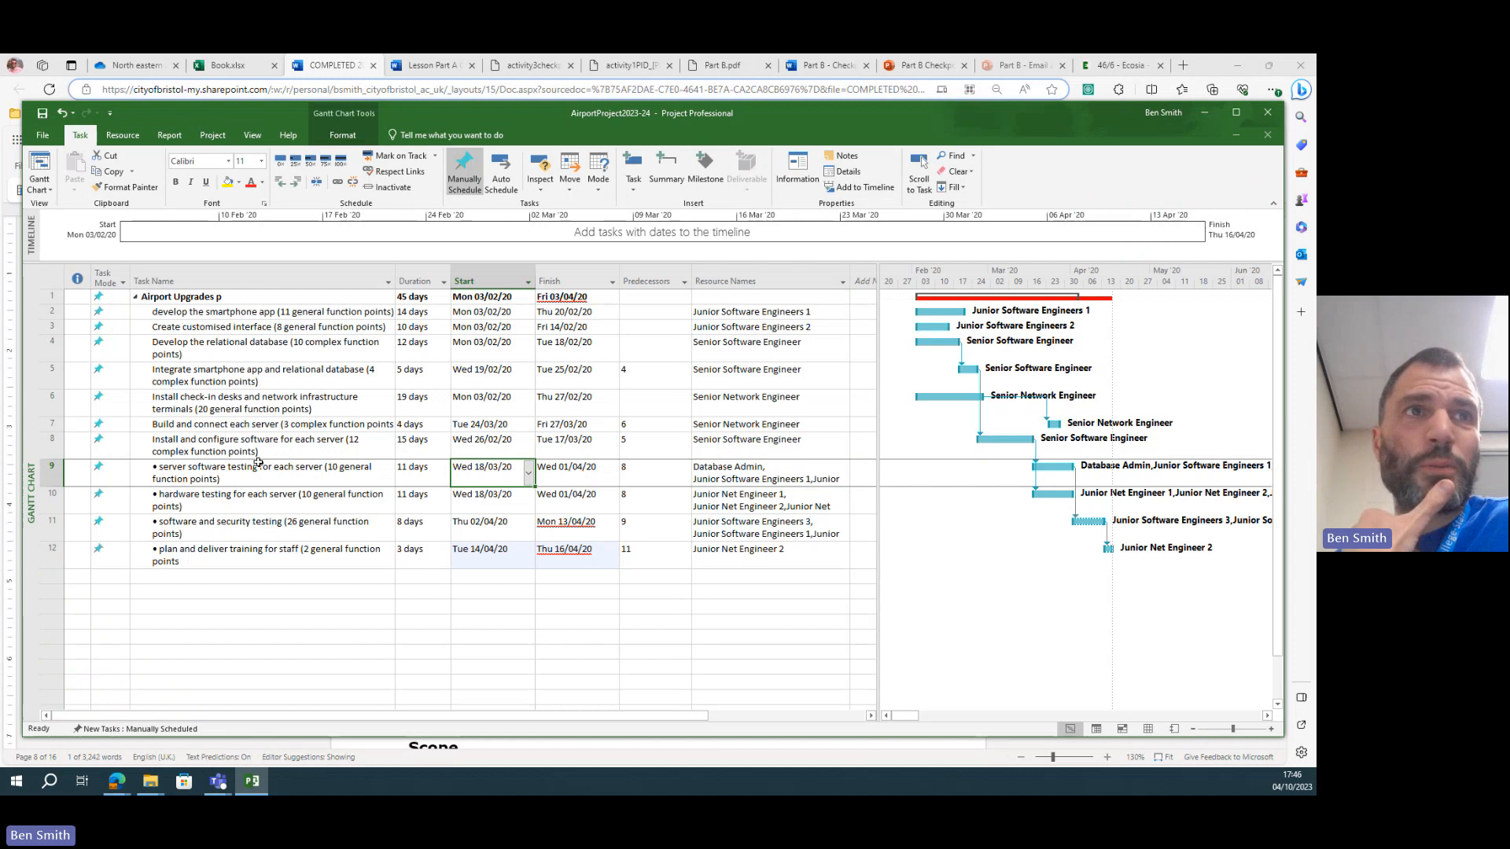
# - Read security testing's Thu 02/04/20 start in Project and return to the Word PID
pyautogui.click(224, 444)
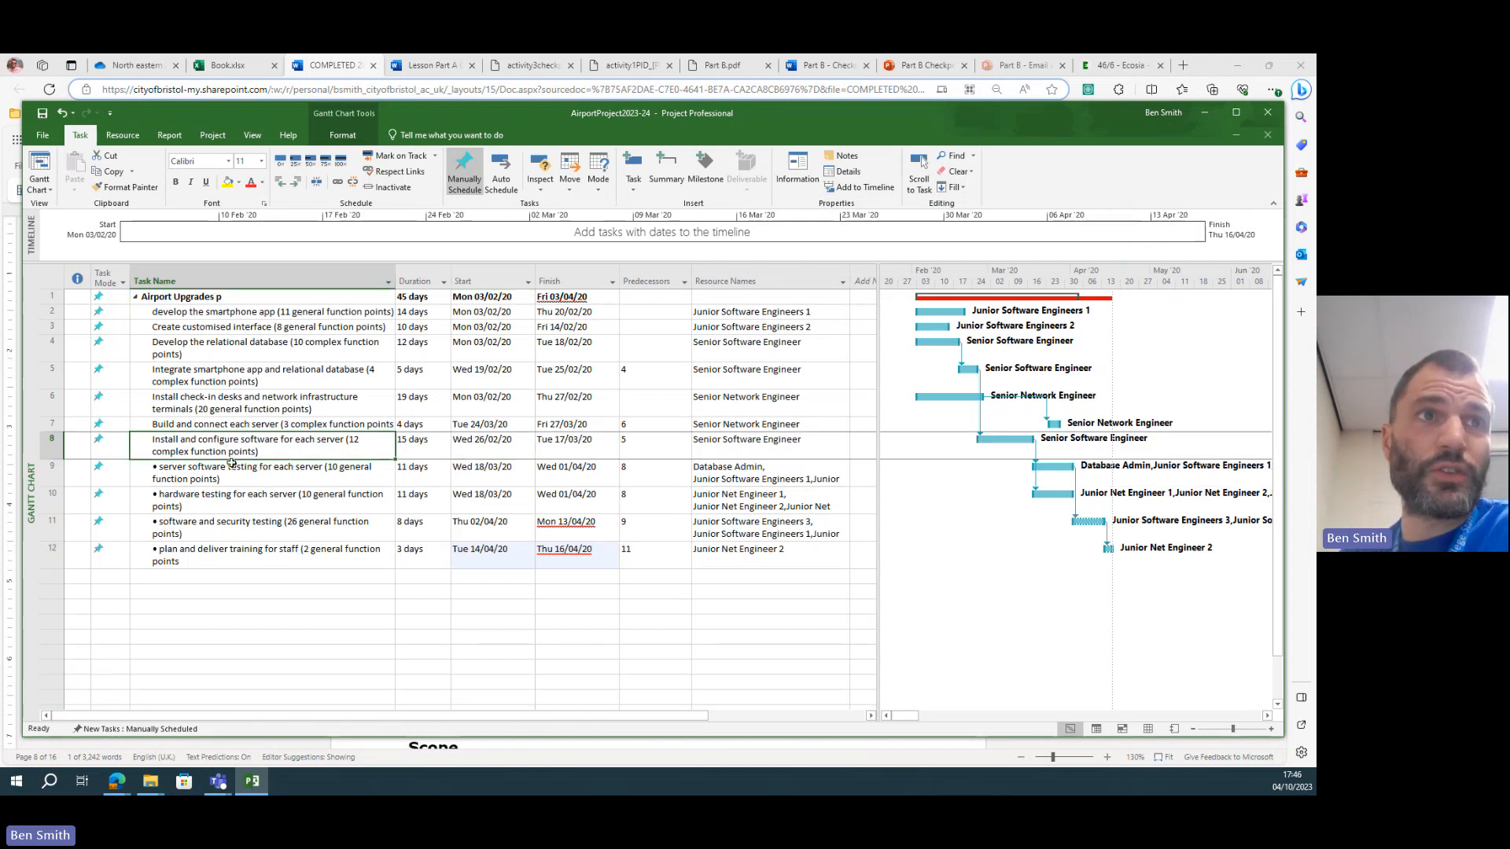
pyautogui.click(480, 522)
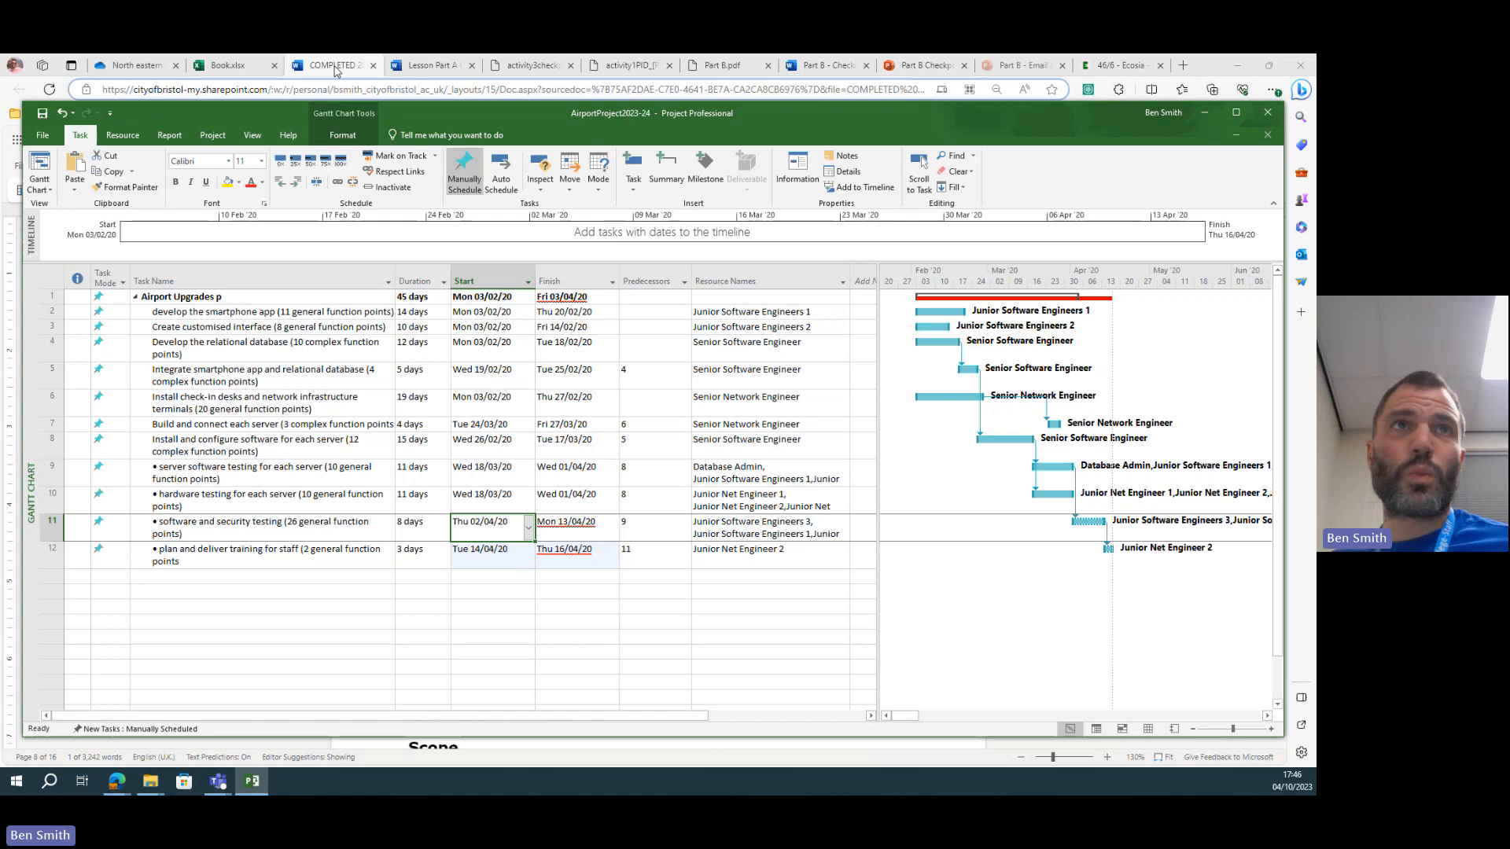
pyautogui.click(335, 65)
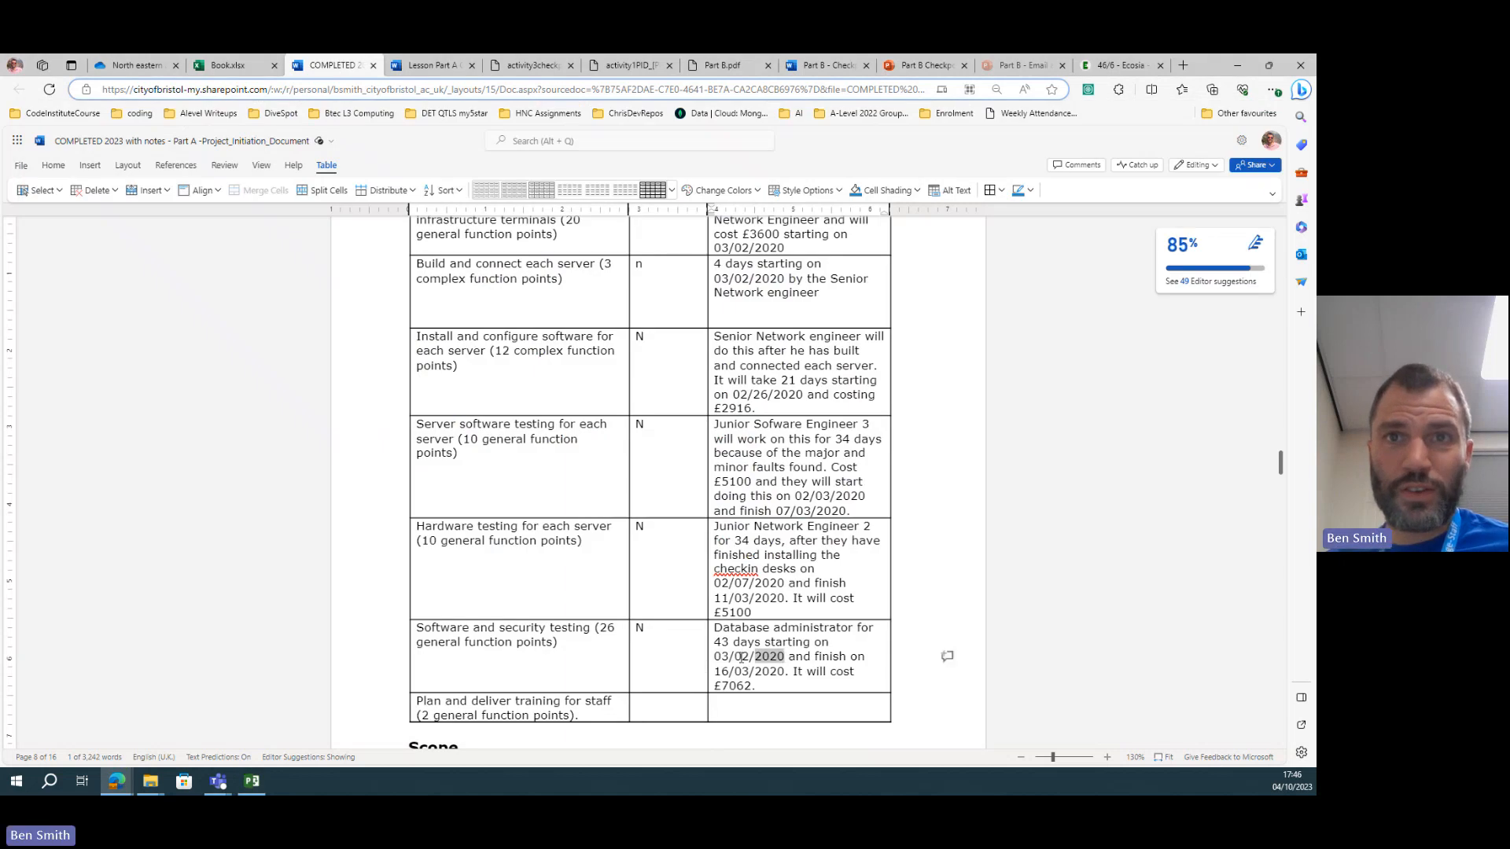
# - Replace the PID's security testing start date 03/02/2020 with the pasted Thu 02/04/20
pyautogui.moveTo(784, 657)
pyautogui.mouseDown()
pyautogui.moveTo(718, 656)
pyautogui.moveTo(783, 656)
pyautogui.mouseUp()
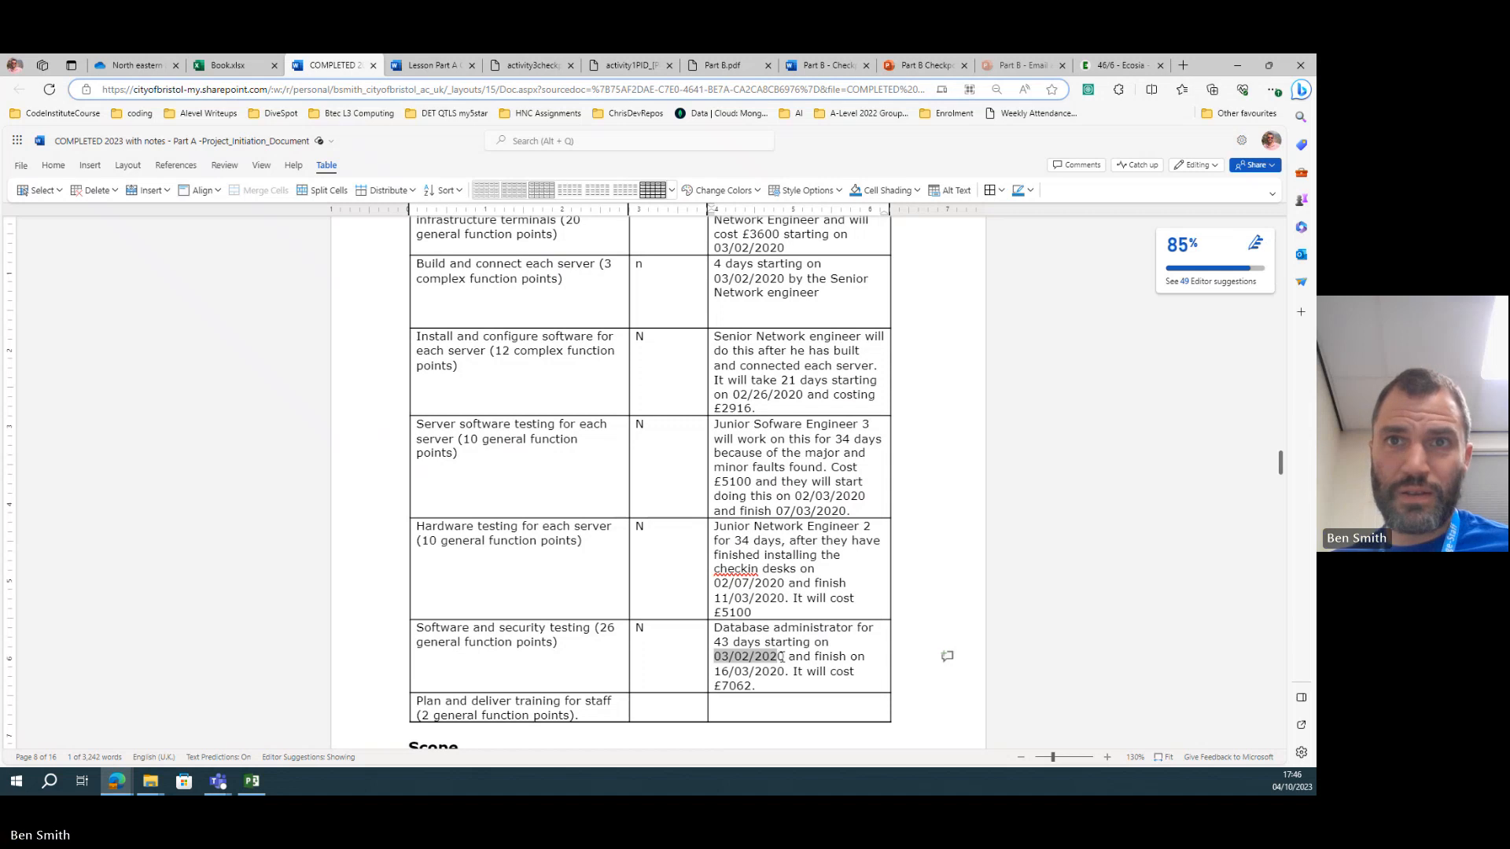
pyautogui.write('Thu 02/04/20')
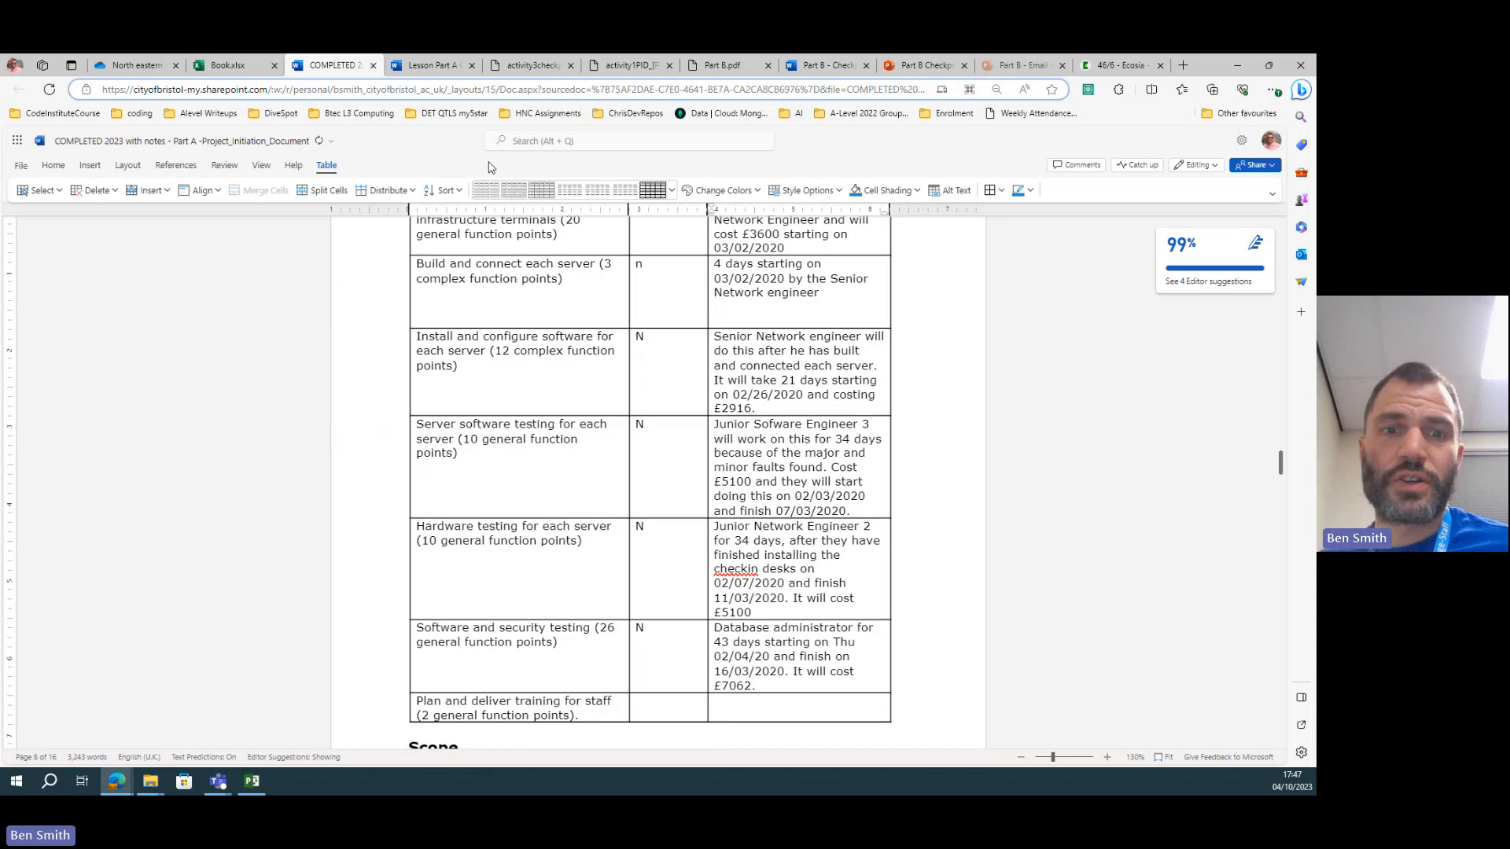
# - Copy security testing's Mon 13/04/20 finish from the Project schedule and return to the Word PID
pyautogui.hotkey('alt', 'Tab')
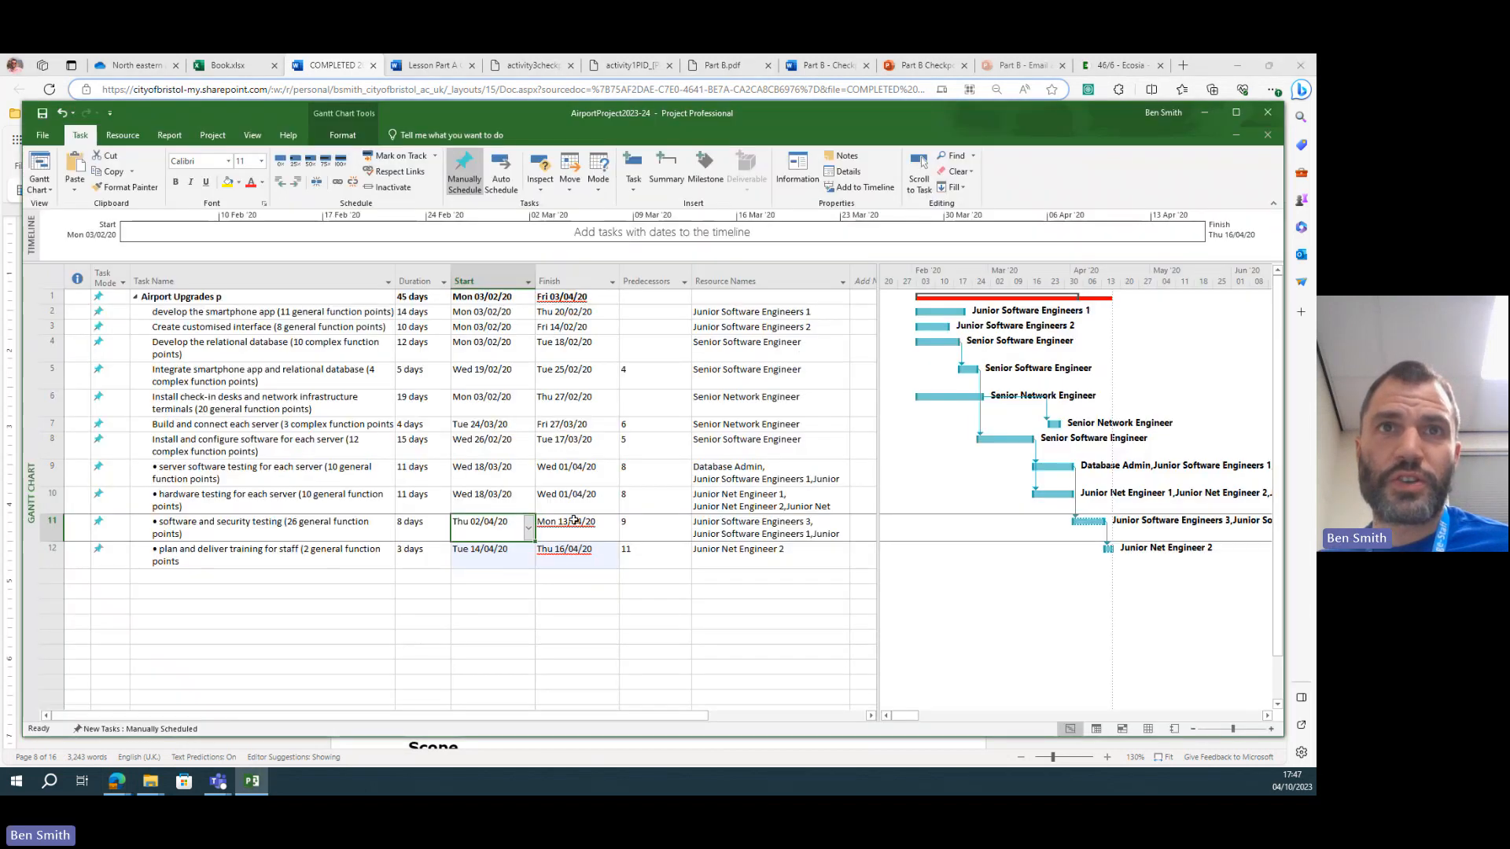
pyautogui.click(563, 522)
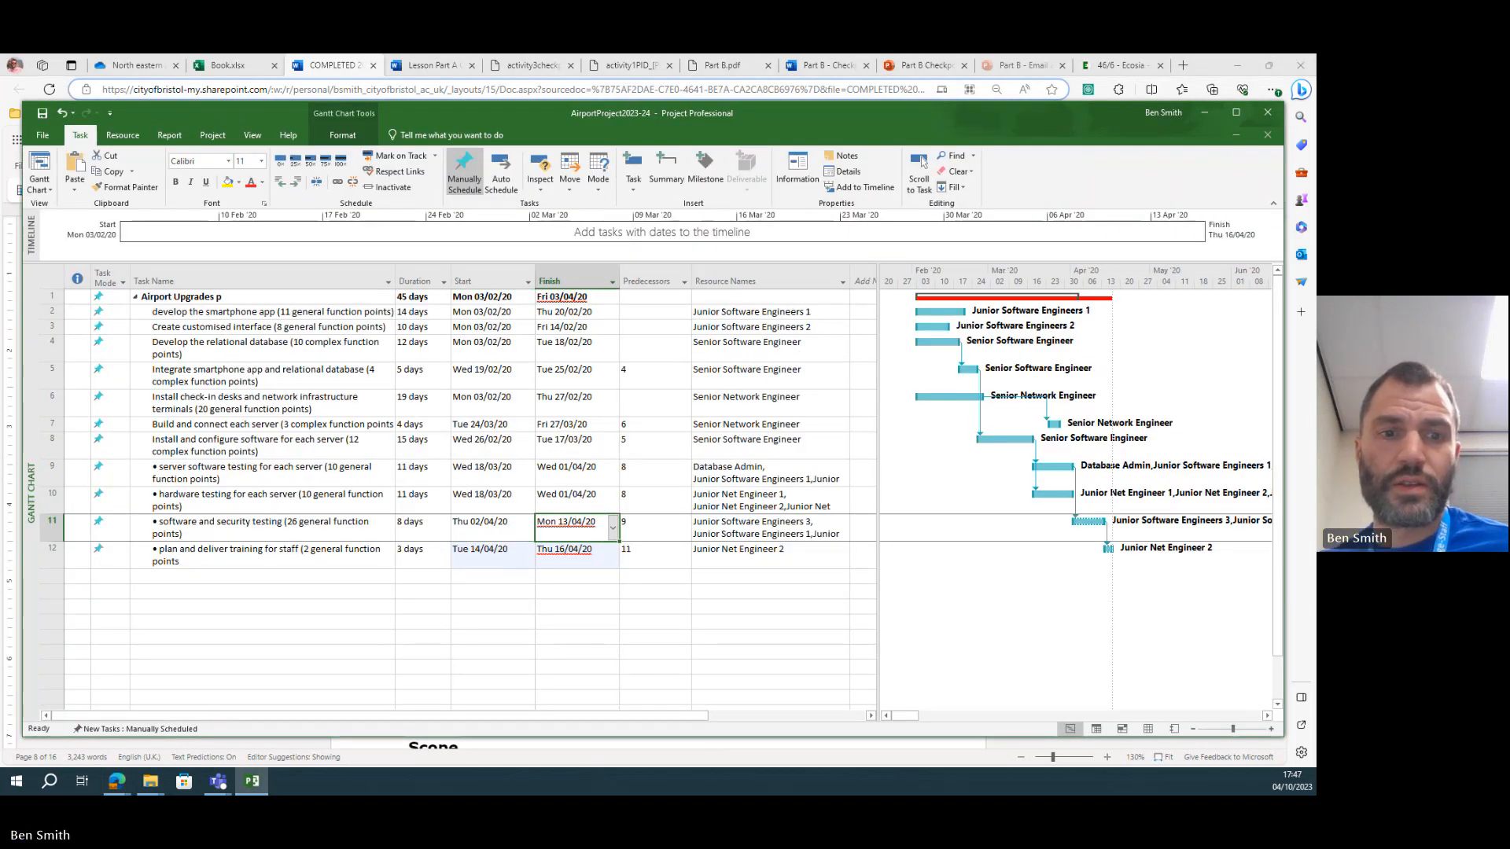
pyautogui.hotkey('ctrl', 'c')
pyautogui.hotkey('alt', 'Tab')
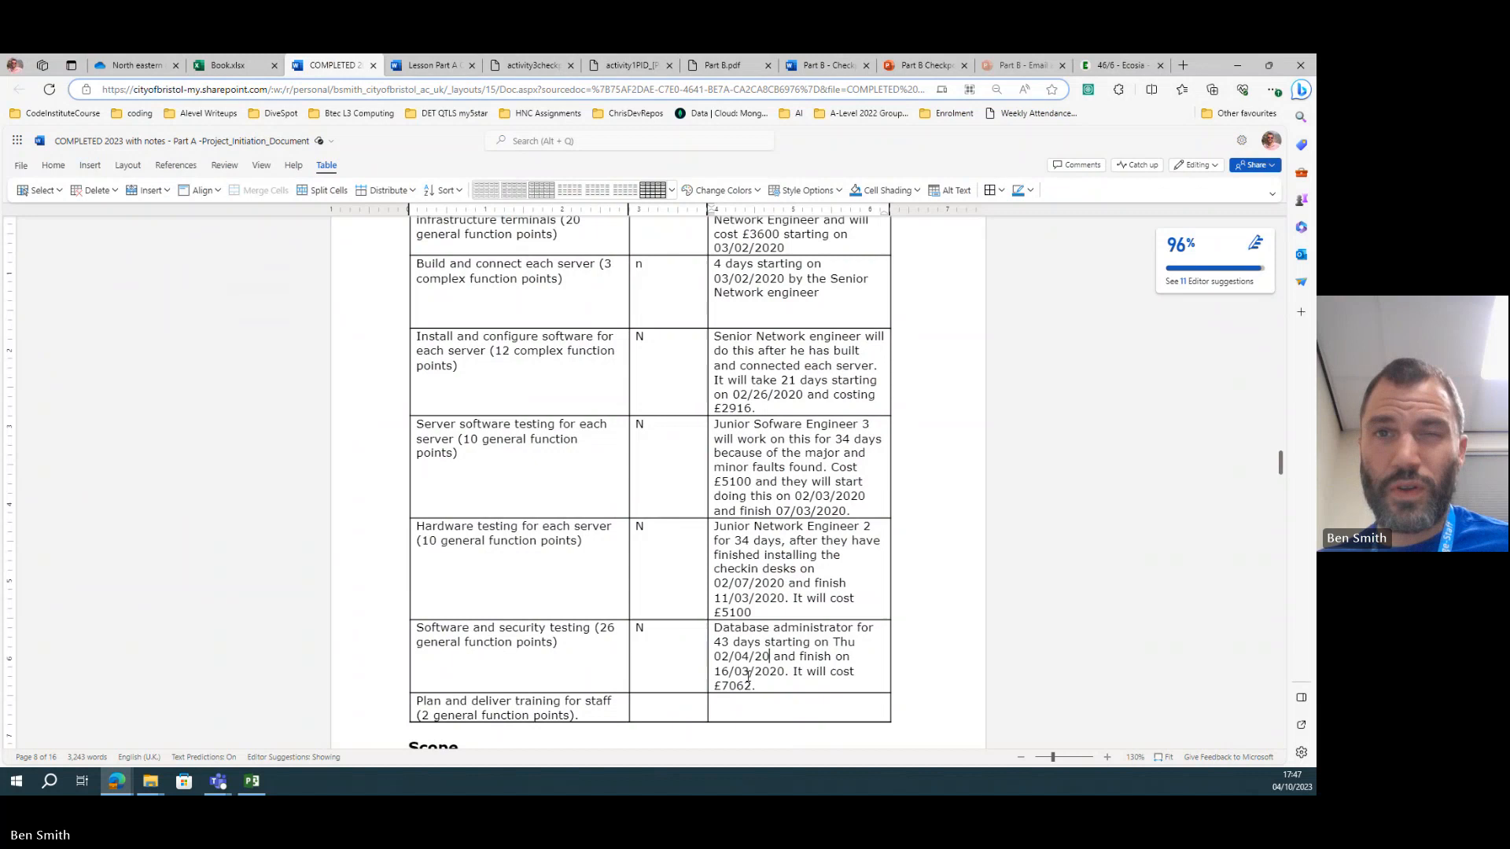
# - Select the month in the 16/03/2020 finish date, then bring the Project schedule forward
pyautogui.doubleClick(741, 673)
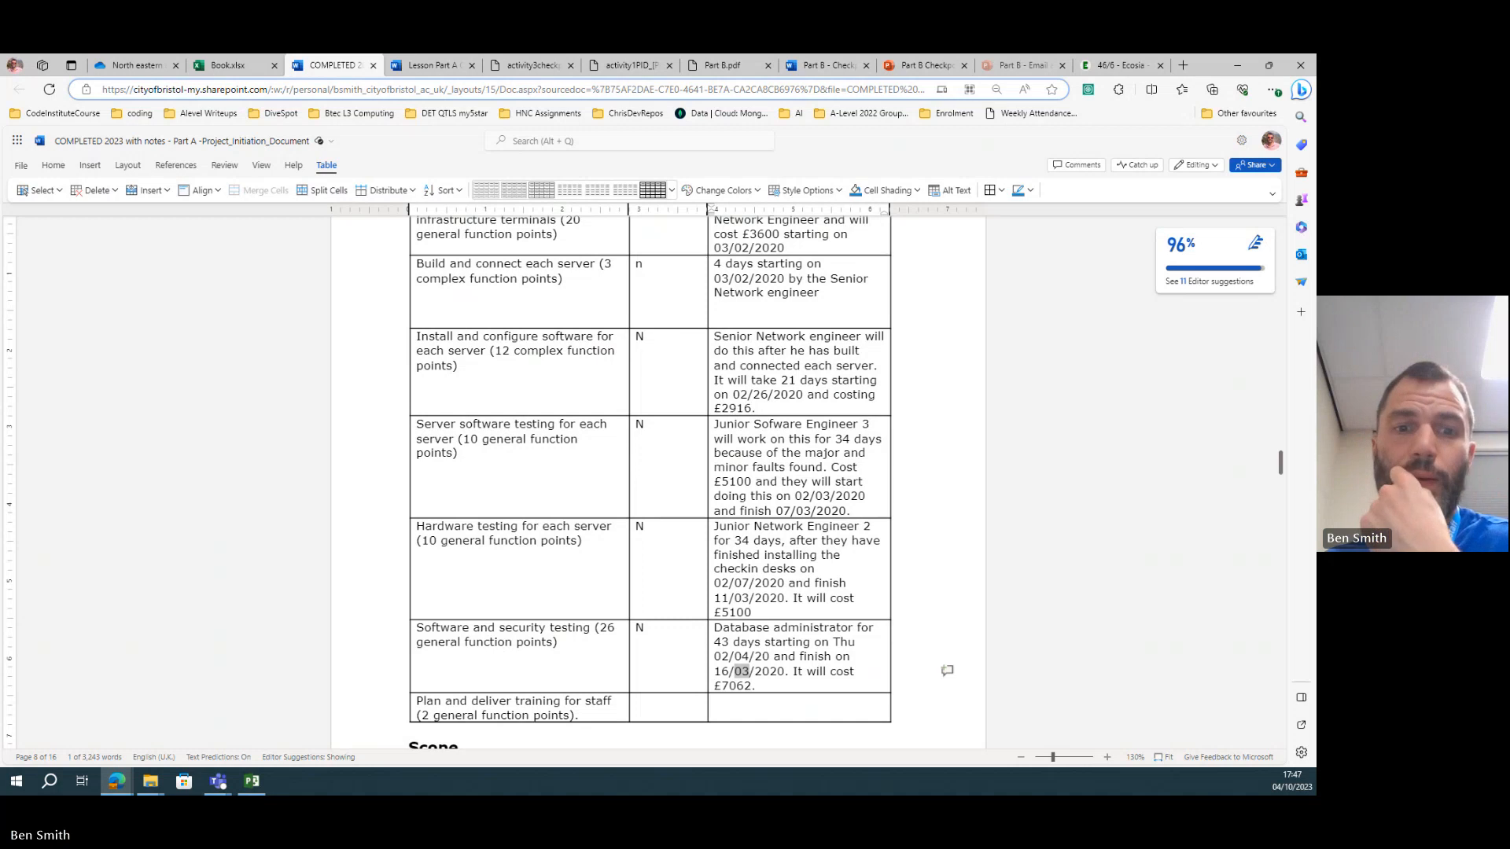
pyautogui.hotkey('alt', 'Tab')
# - View security testing's Thu 02/04/20 start in the date picker without changing it
pyautogui.click(495, 522)
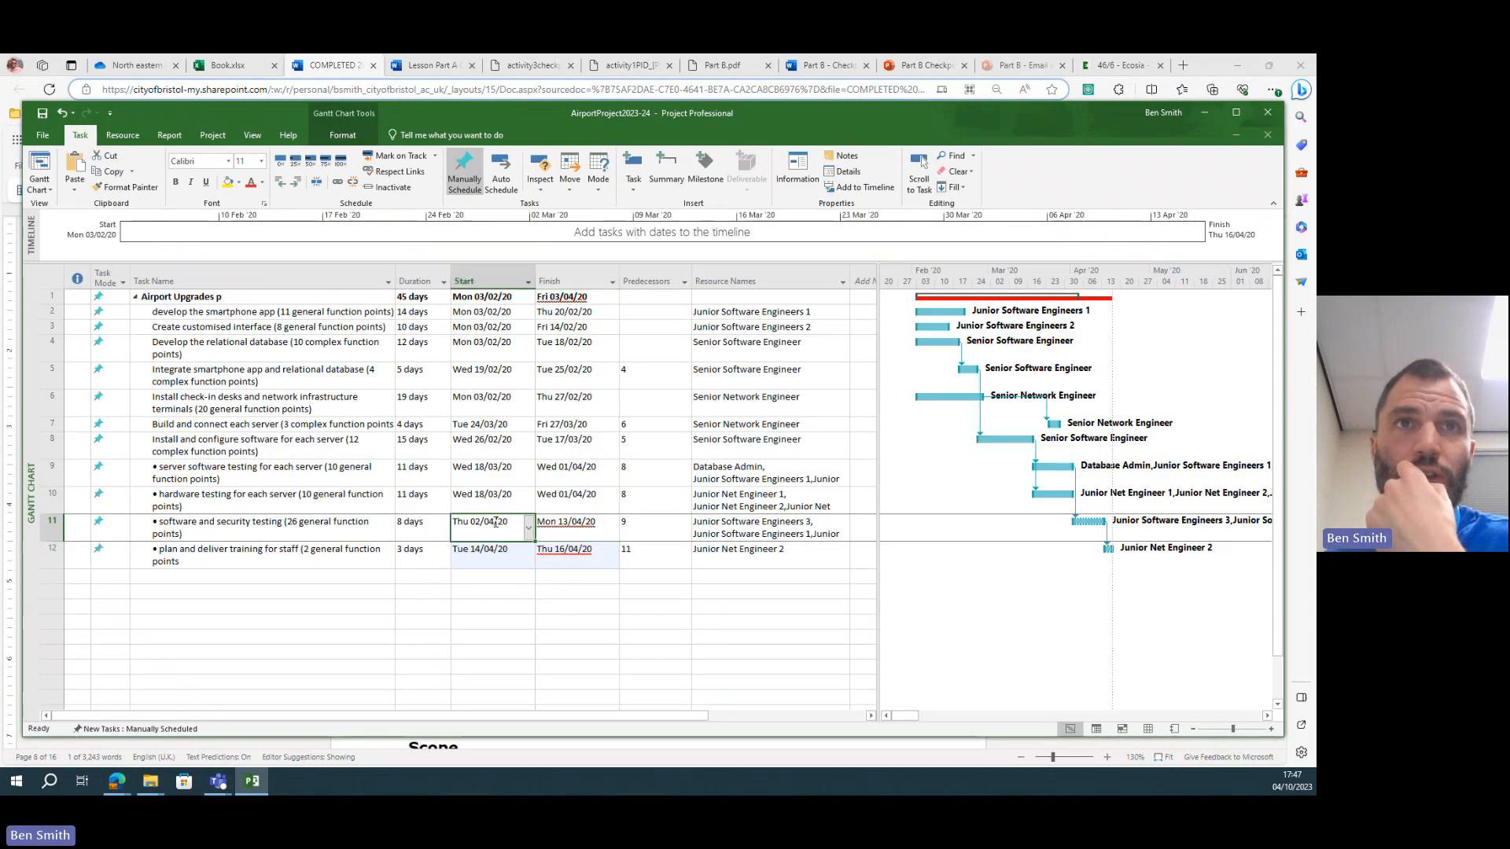
pyautogui.click(529, 533)
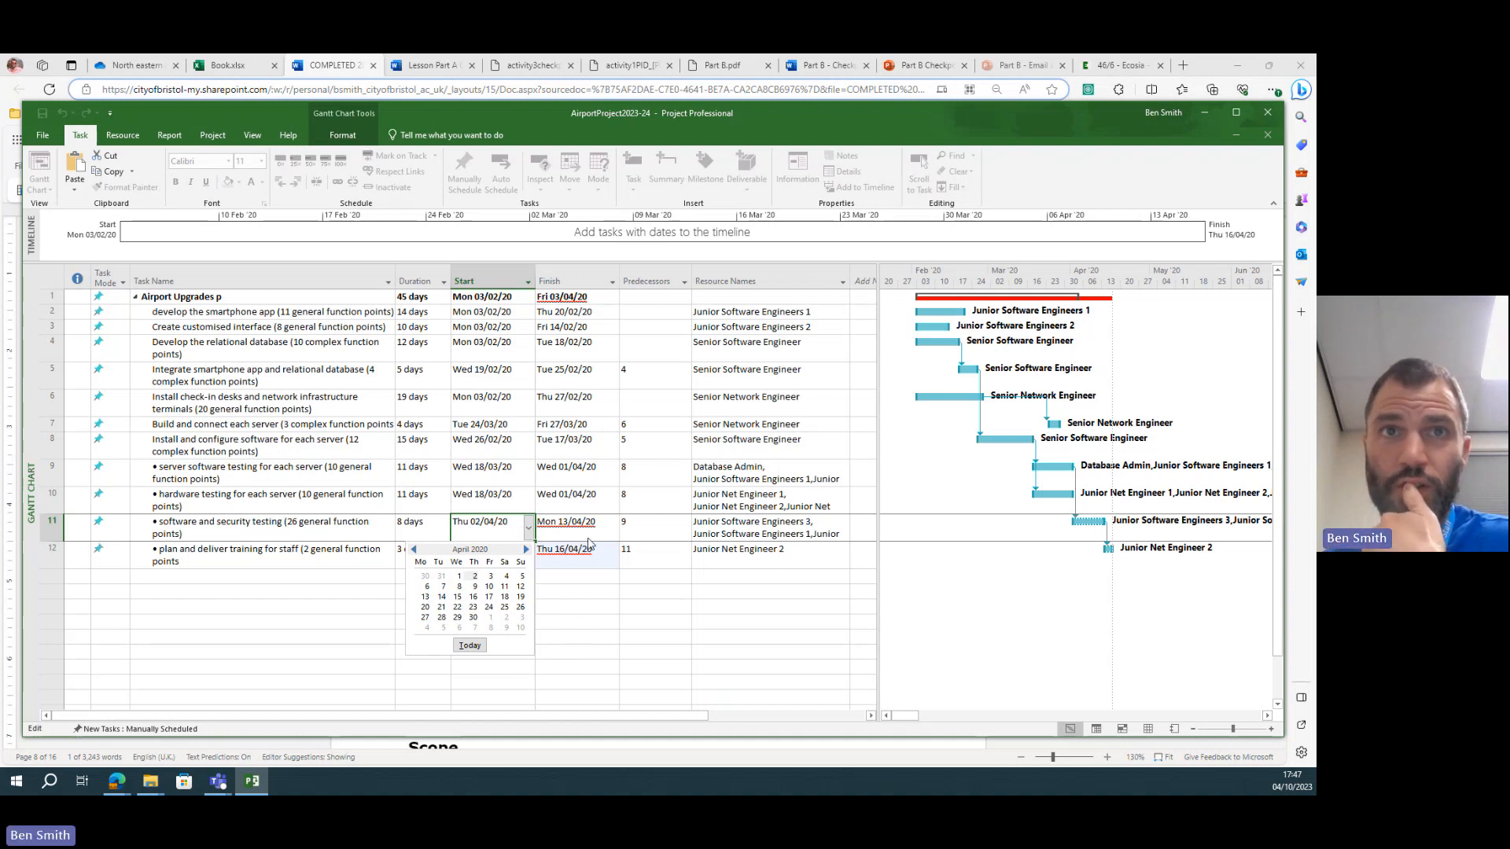
pyautogui.press('Escape')
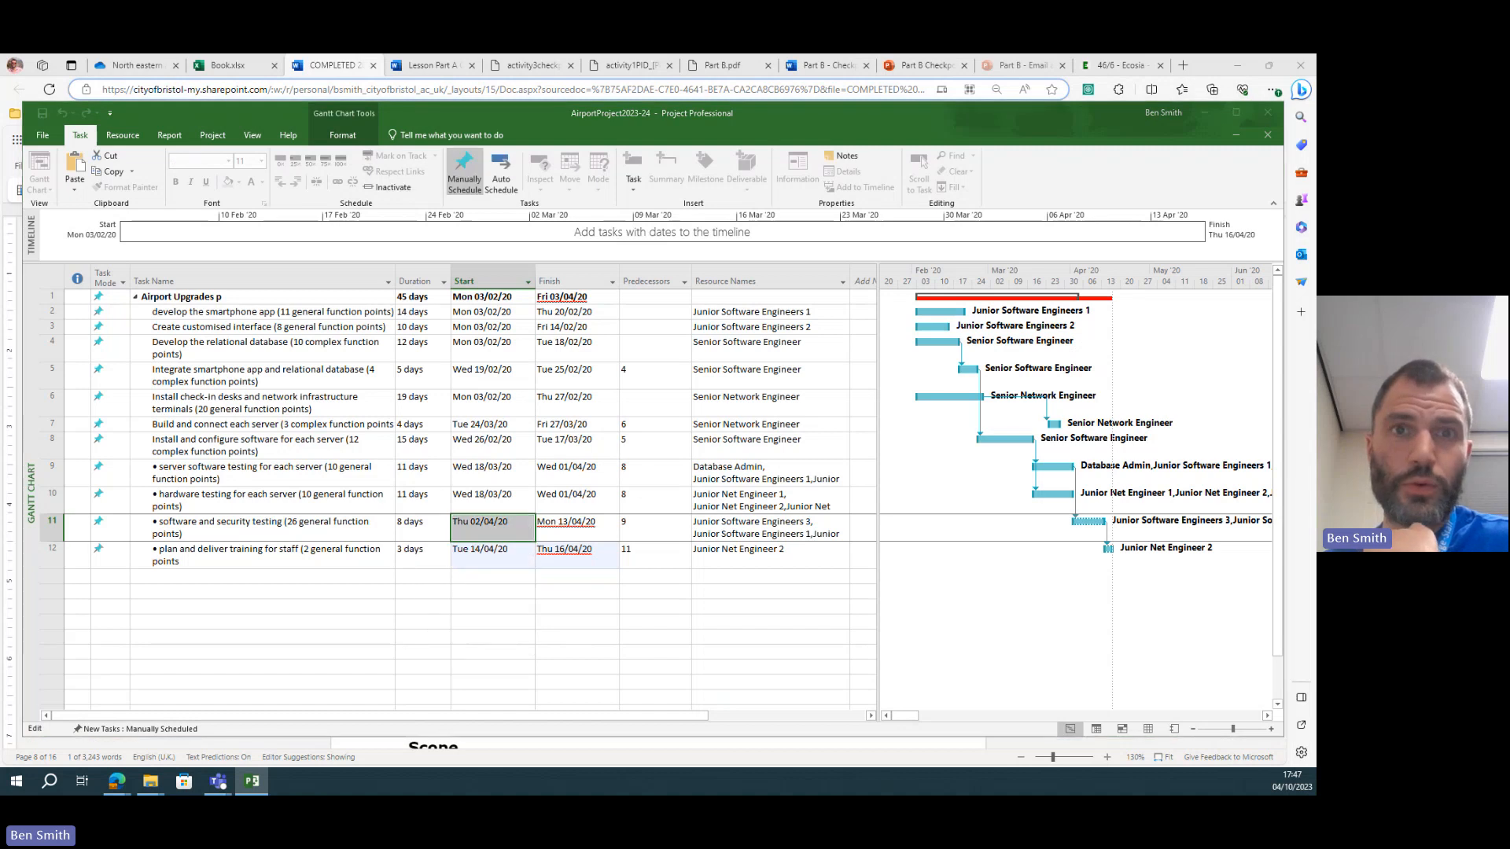
# - Edit the PID row to finish 13/04/2020 over 8 days with 6 junior network and software engineers
pyautogui.hotkey('alt', 'Tab')
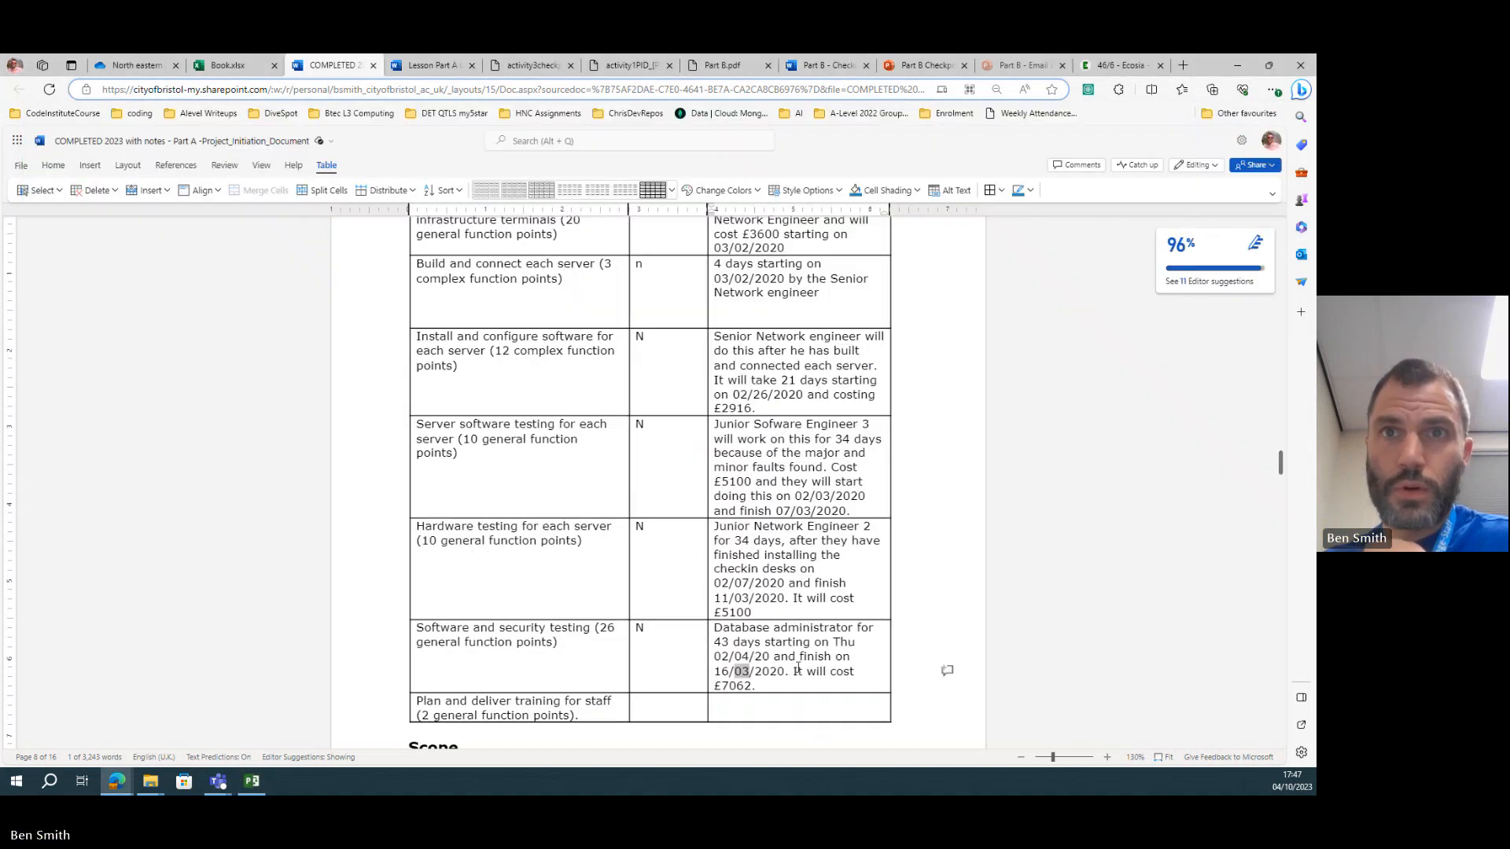
pyautogui.doubleClick(731, 671)
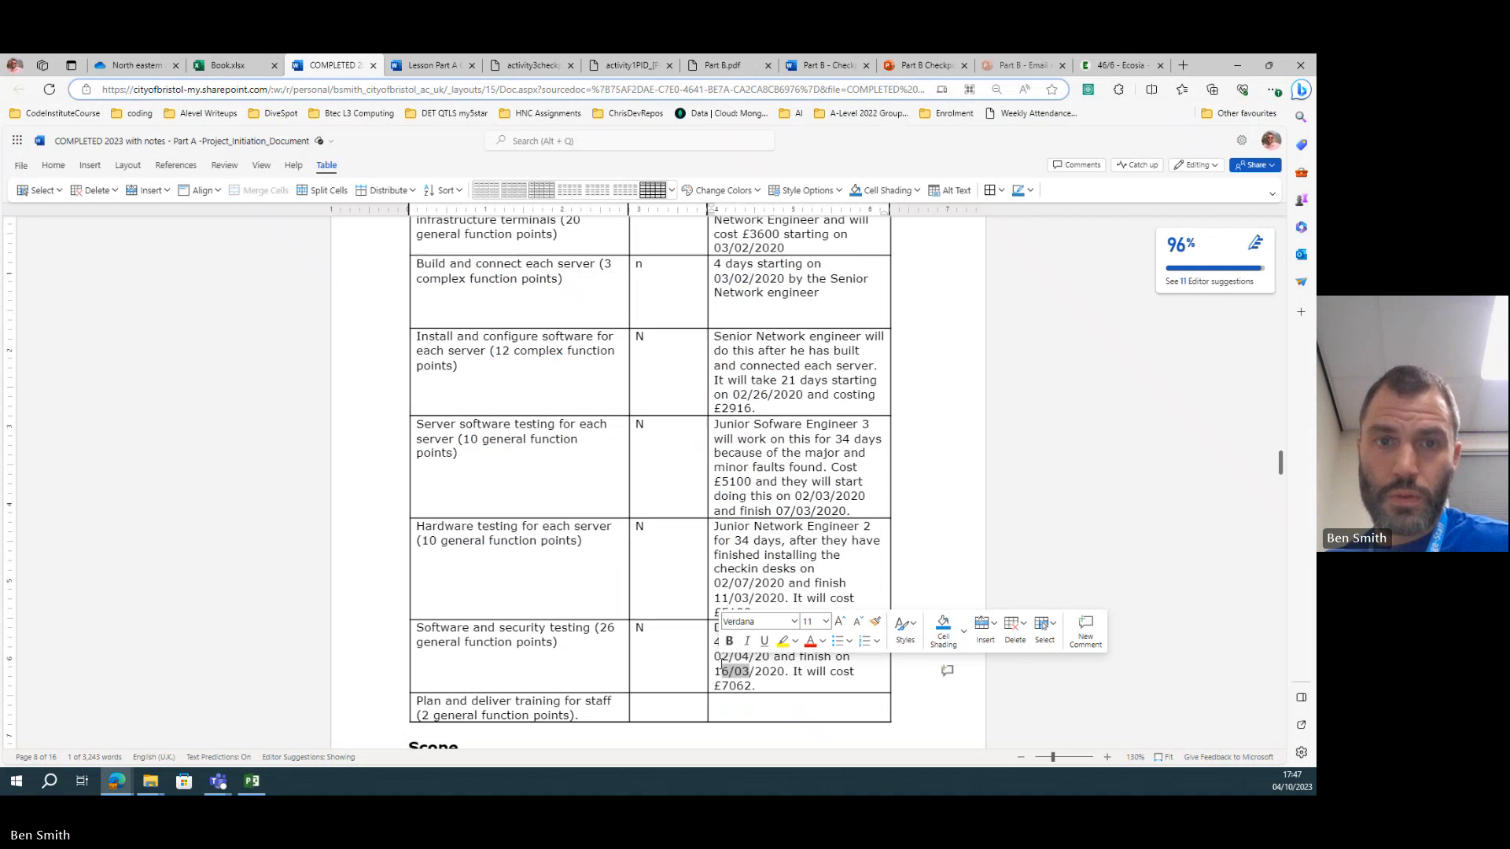
pyautogui.write('13/04')
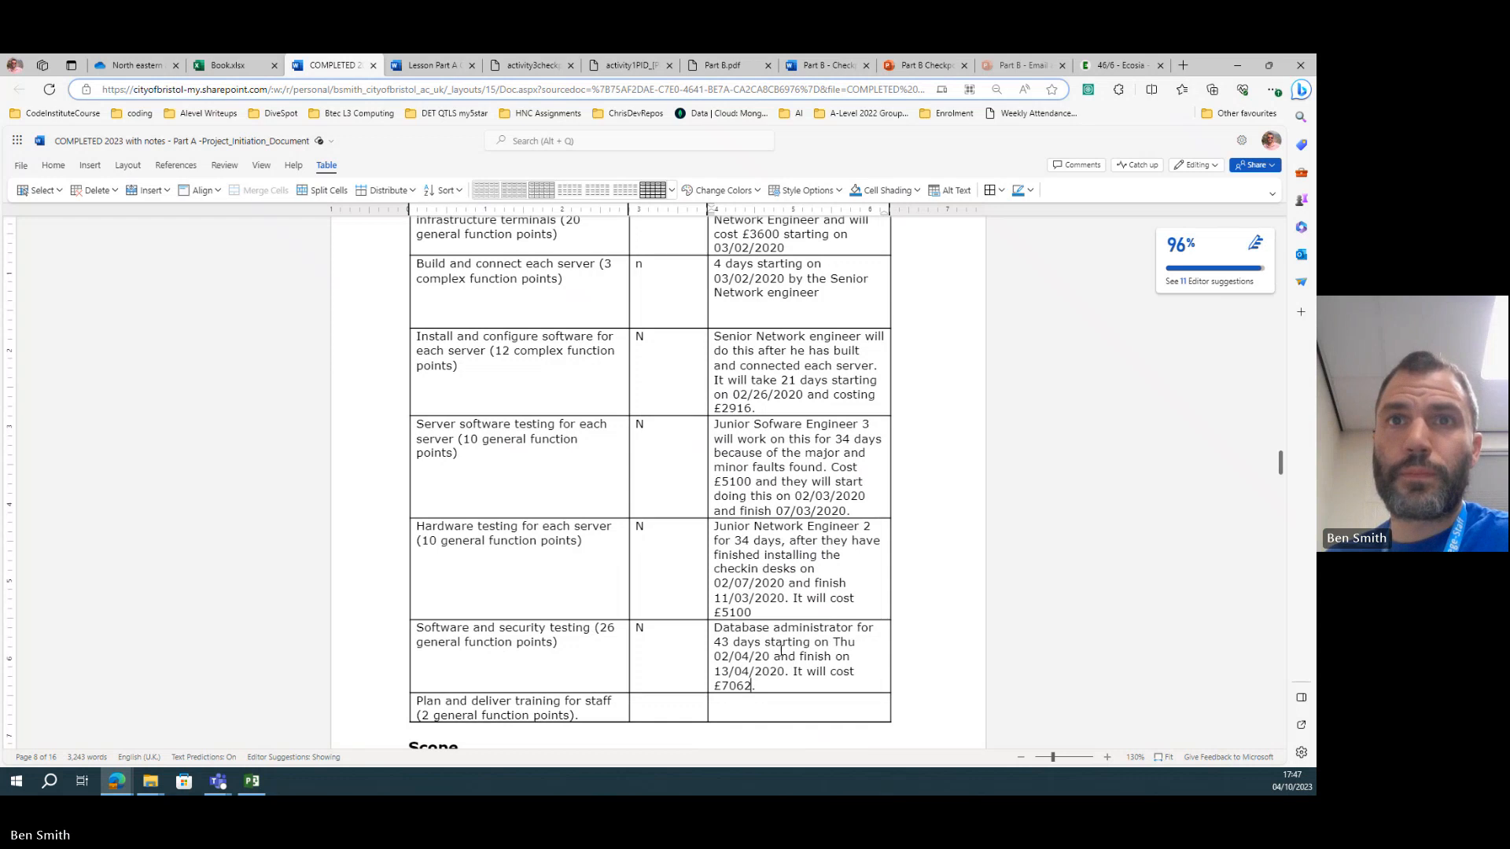
pyautogui.doubleClick(721, 643)
pyautogui.write('8')
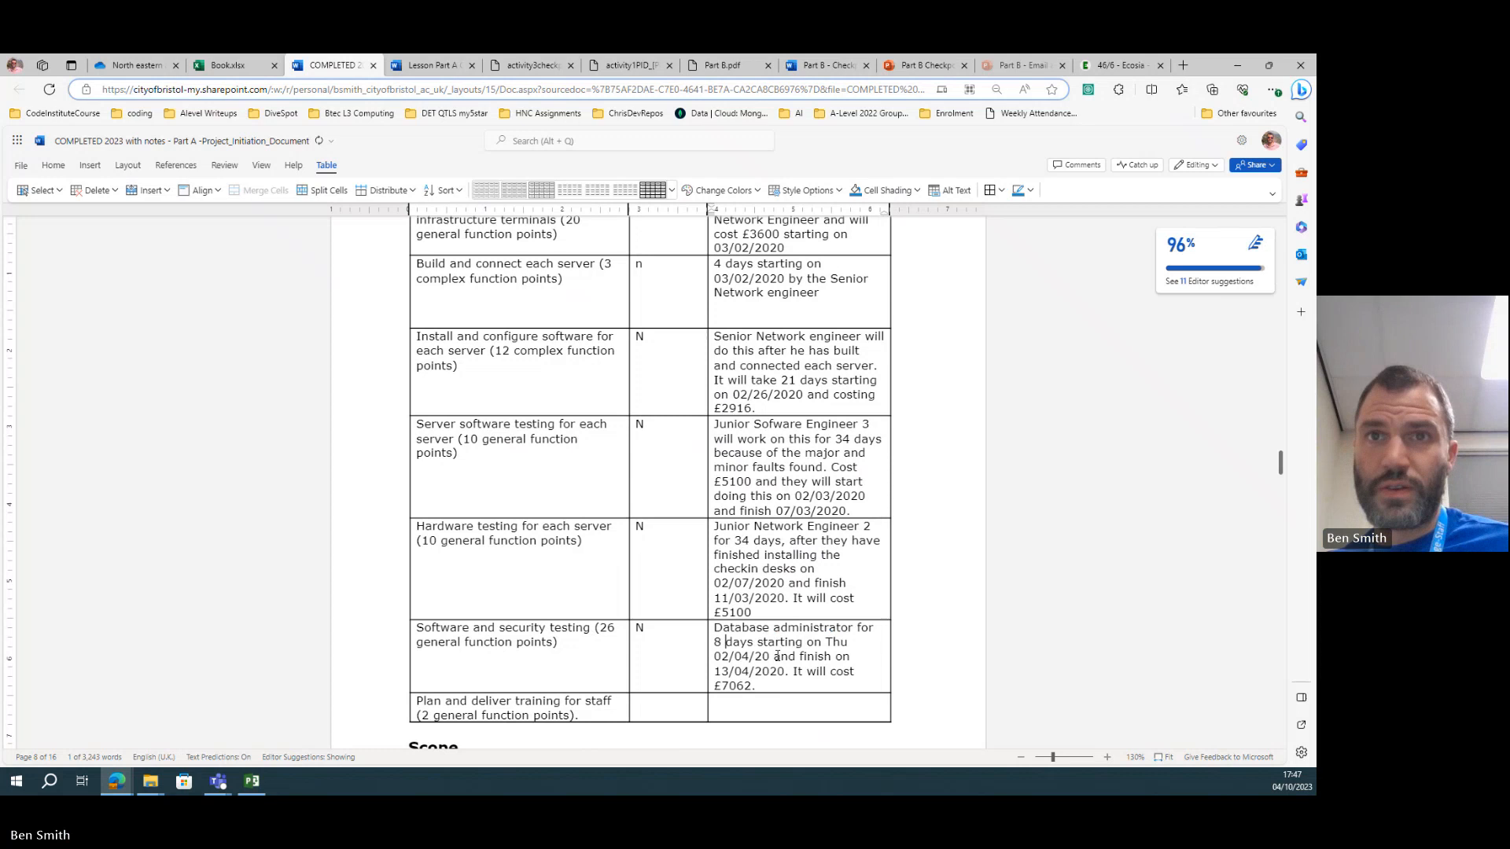
pyautogui.write(' using ')
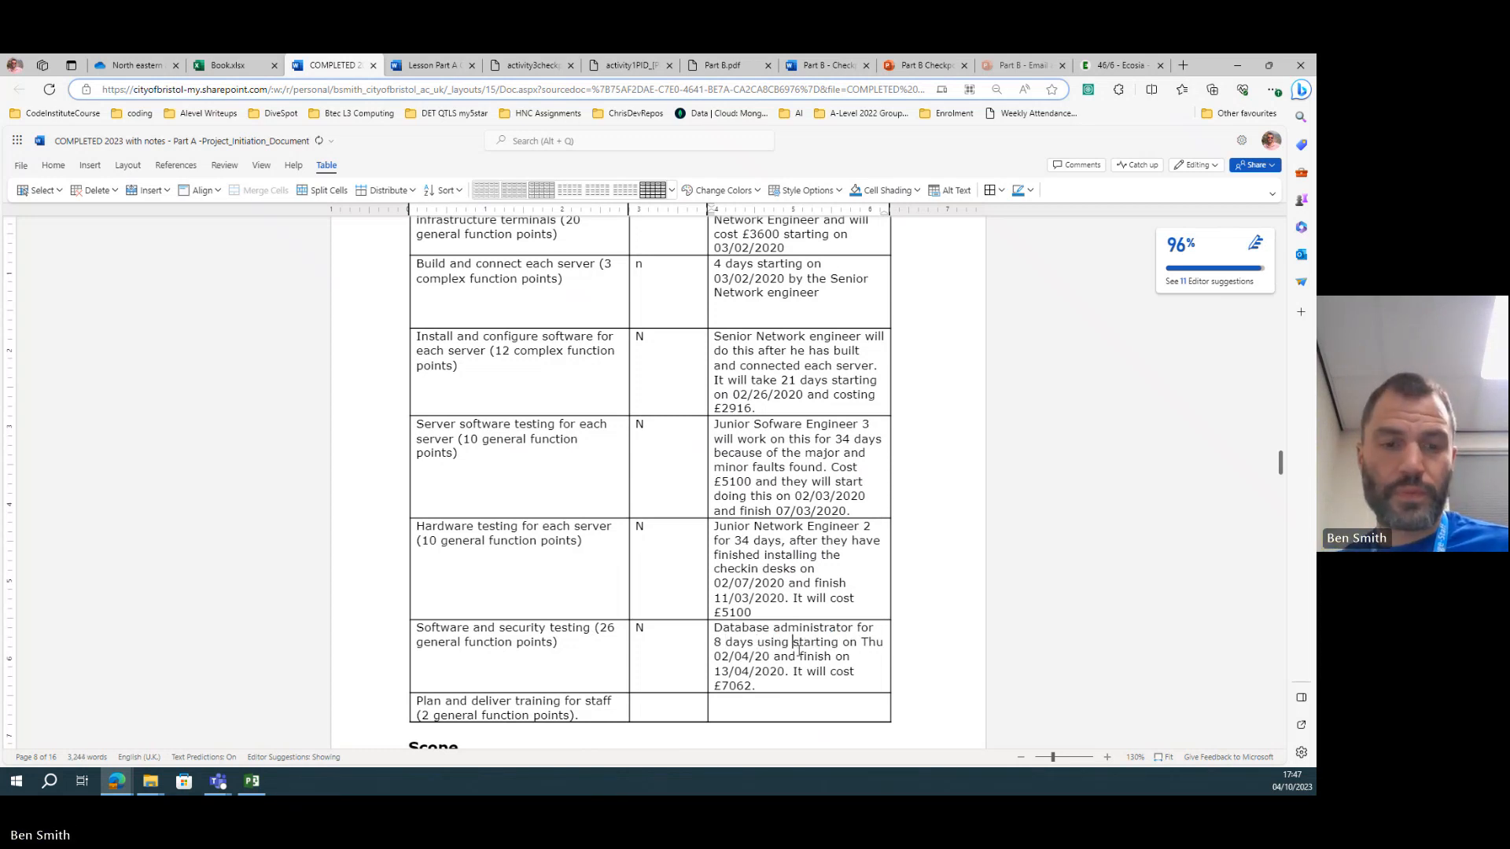
pyautogui.write('6 juni')
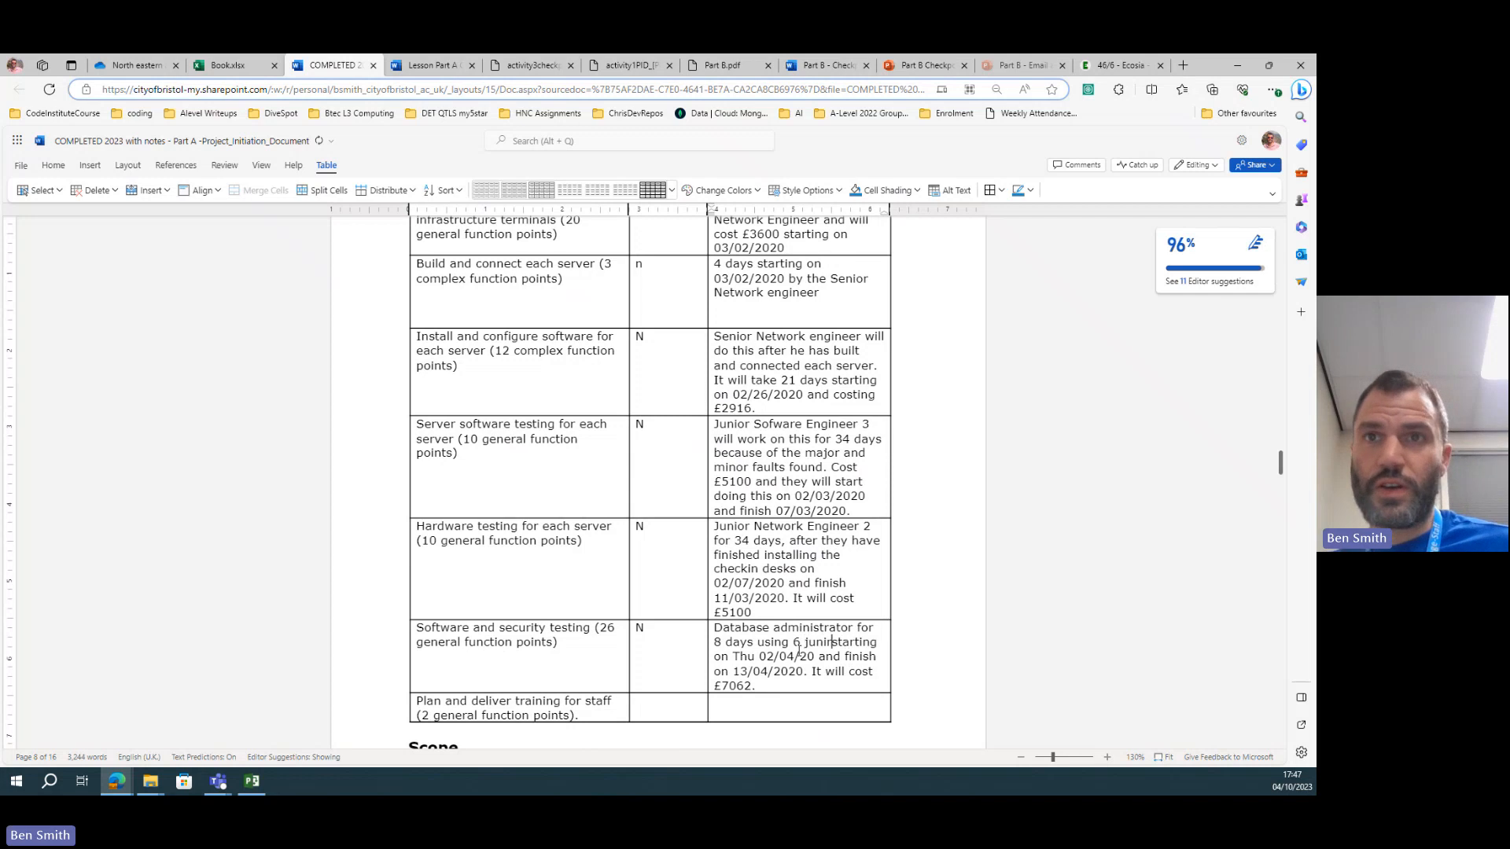
pyautogui.write('or netowrk')
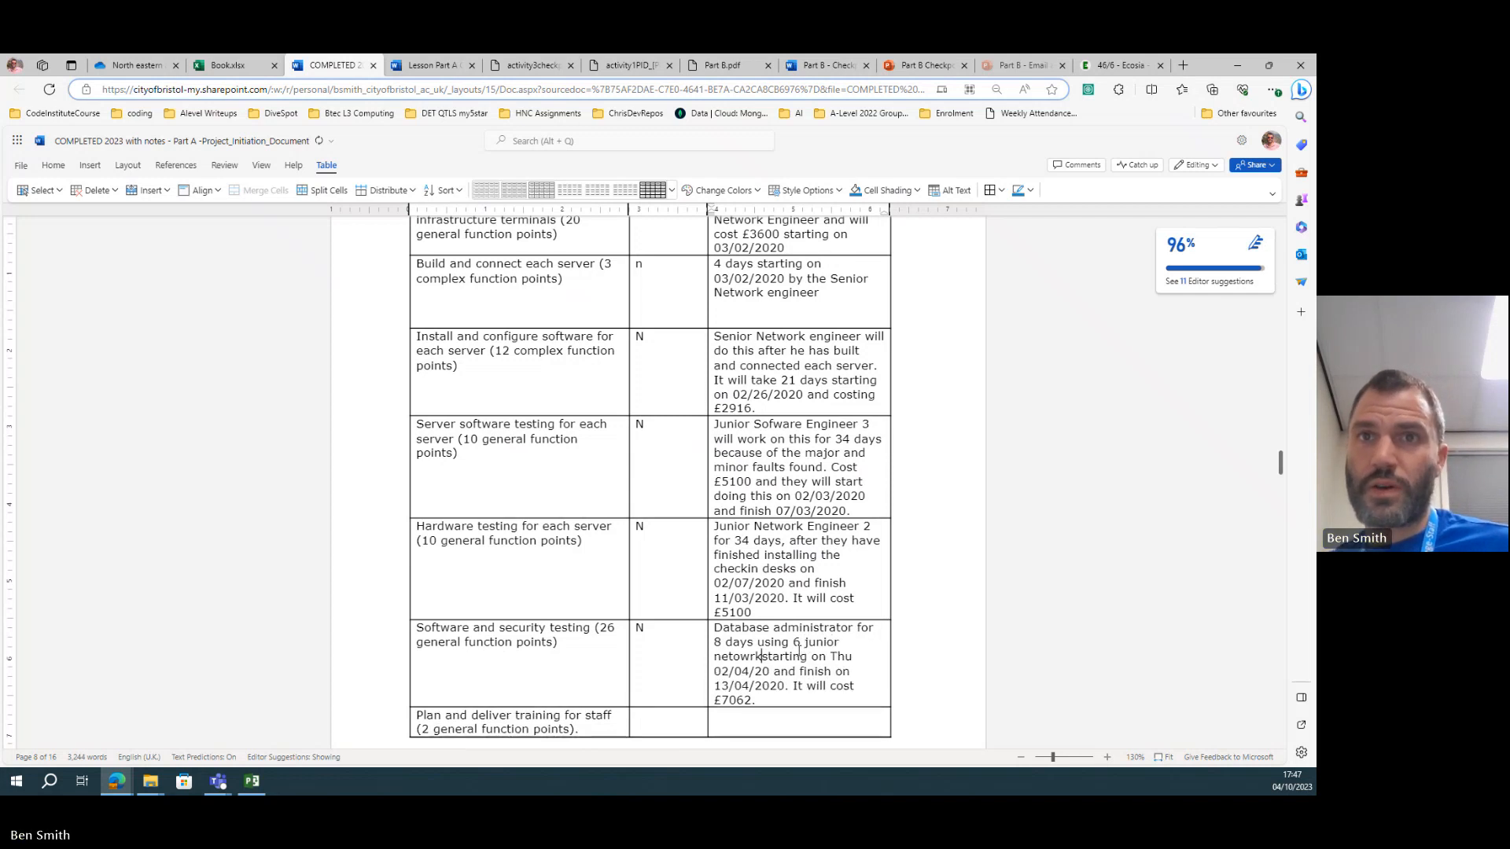
pyautogui.write(' and s')
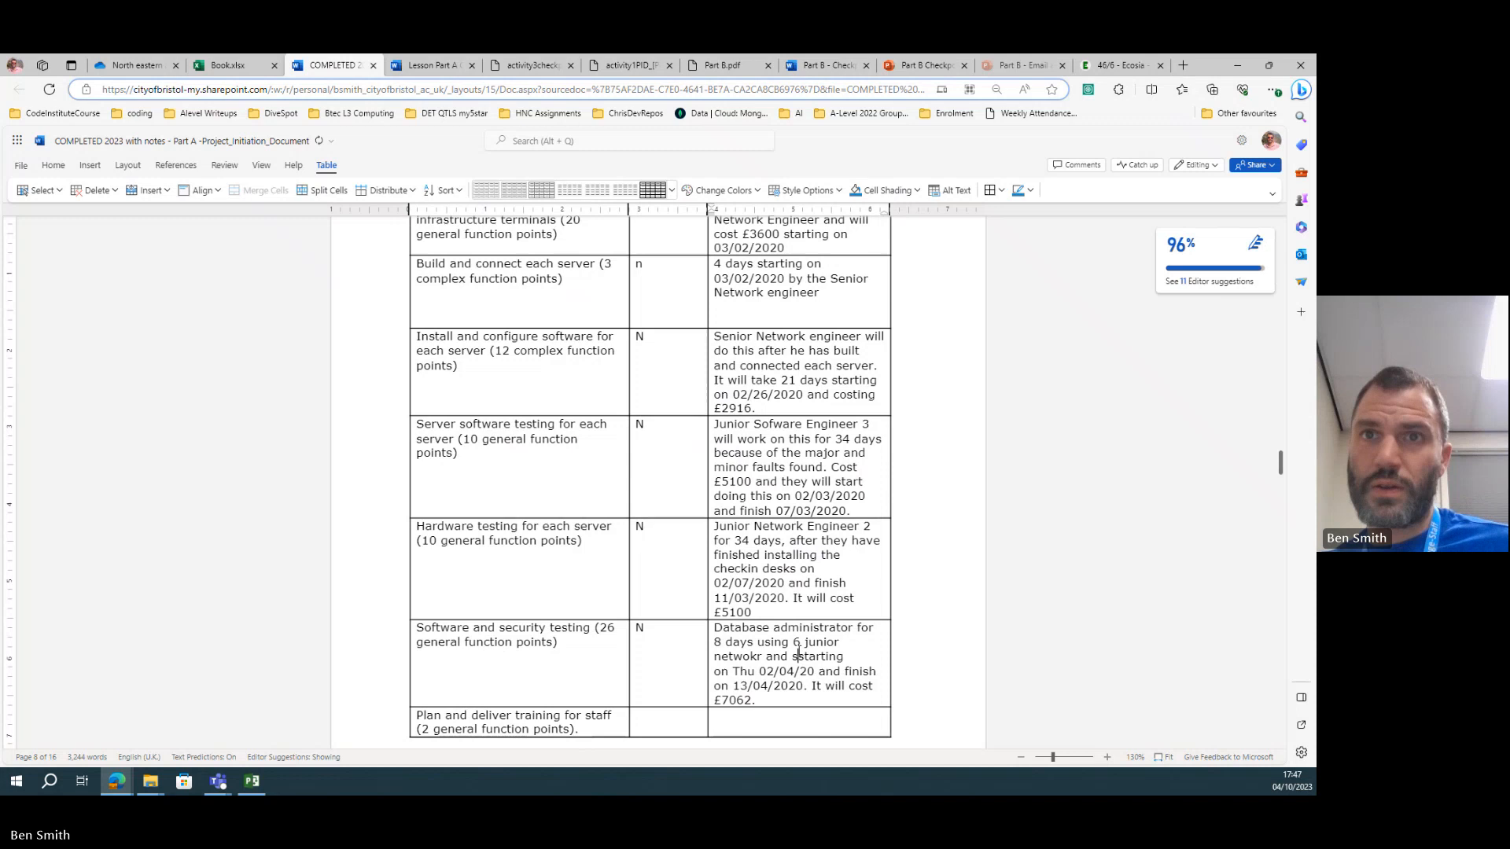
pyautogui.write('tware engineers')
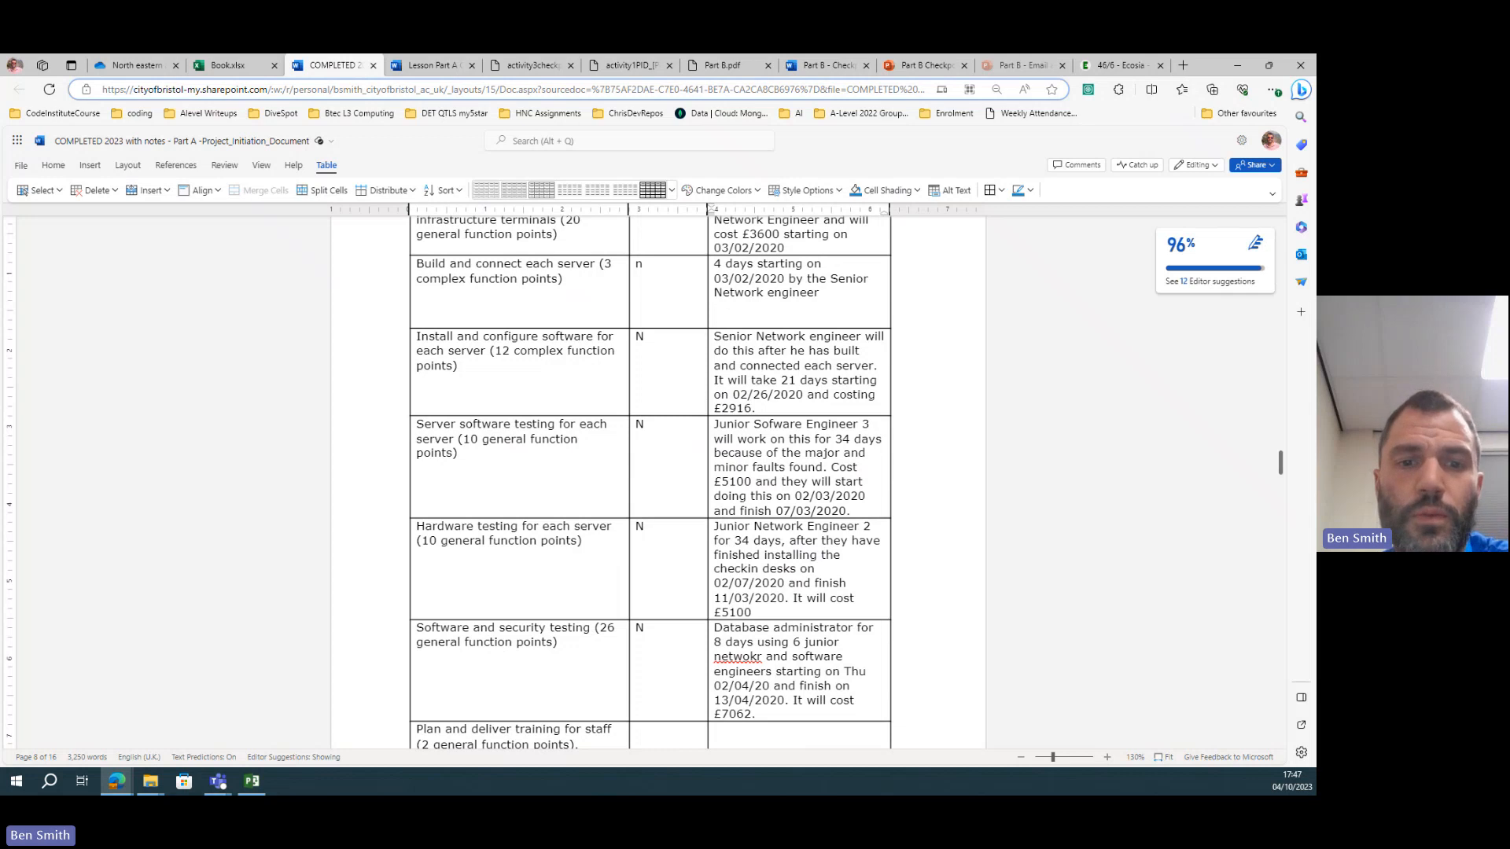
pyautogui.hotkey('alt', 'Tab')
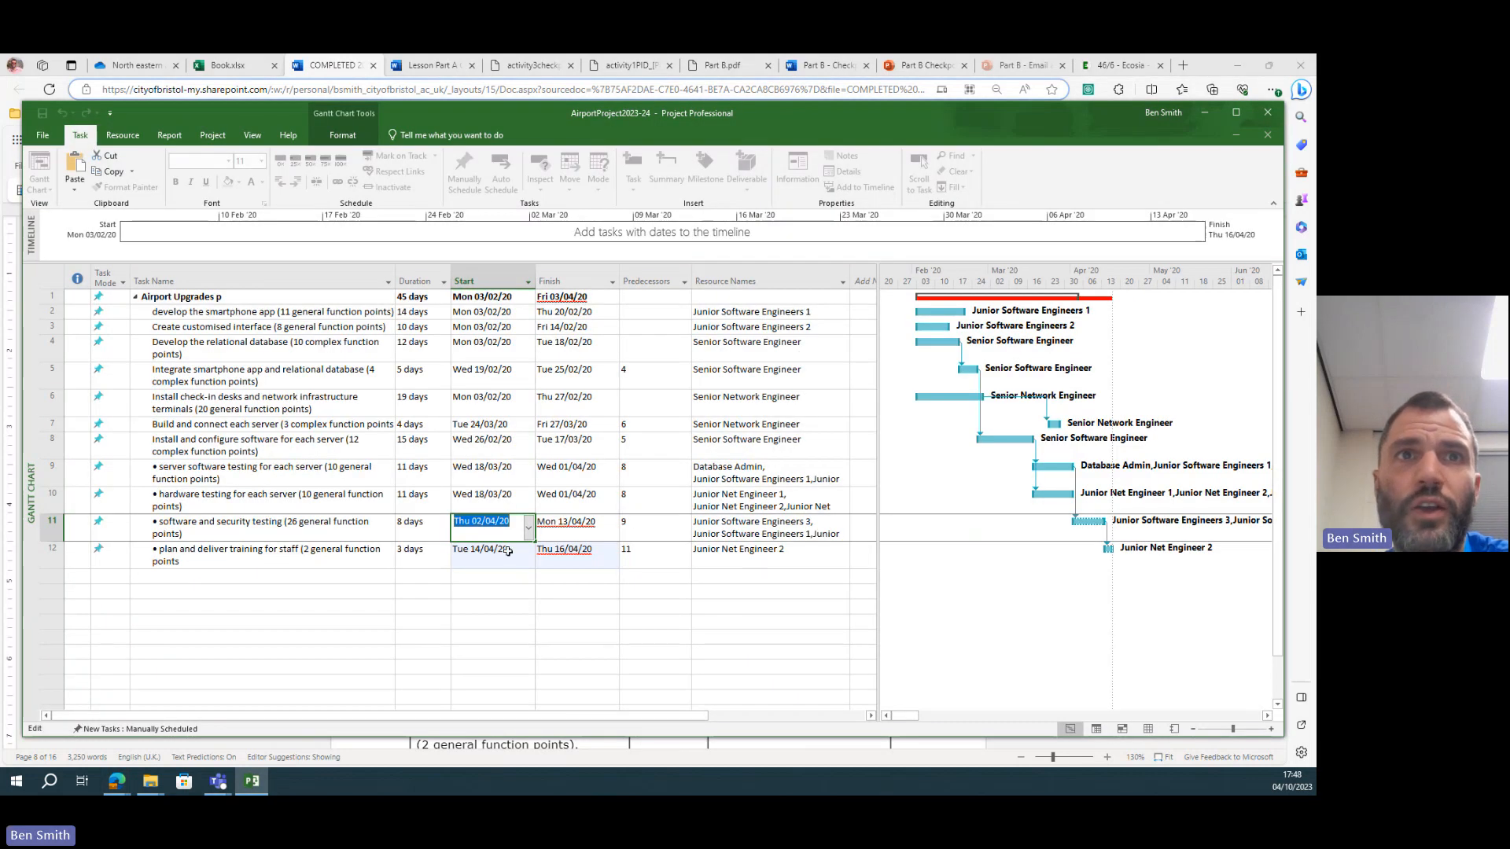
# - Verify the six junior engineers in security testing's Resource Names list, then bring Teams forward
pyautogui.click(447, 607)
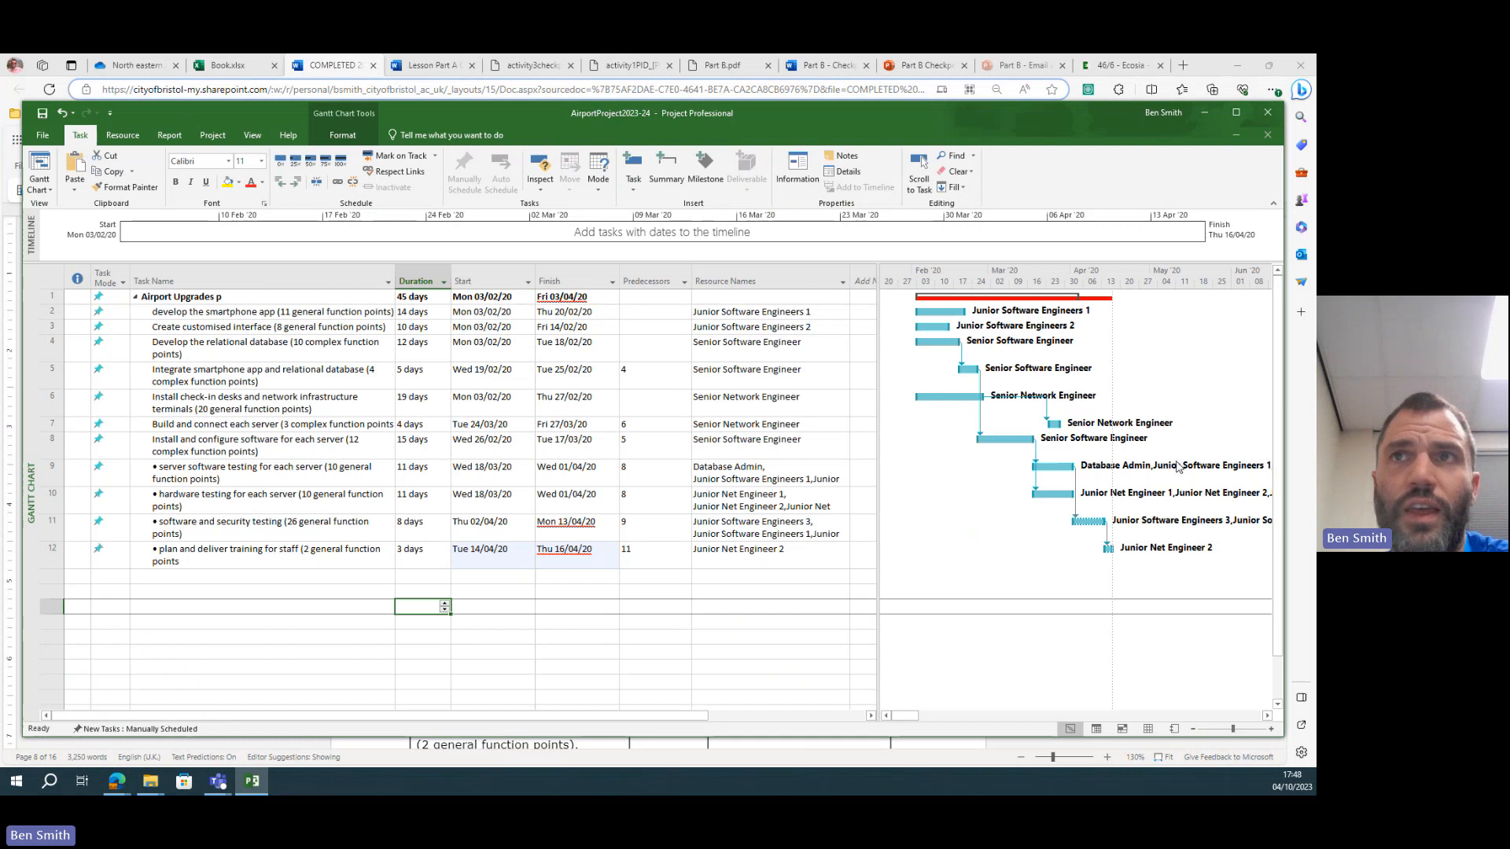
pyautogui.click(734, 527)
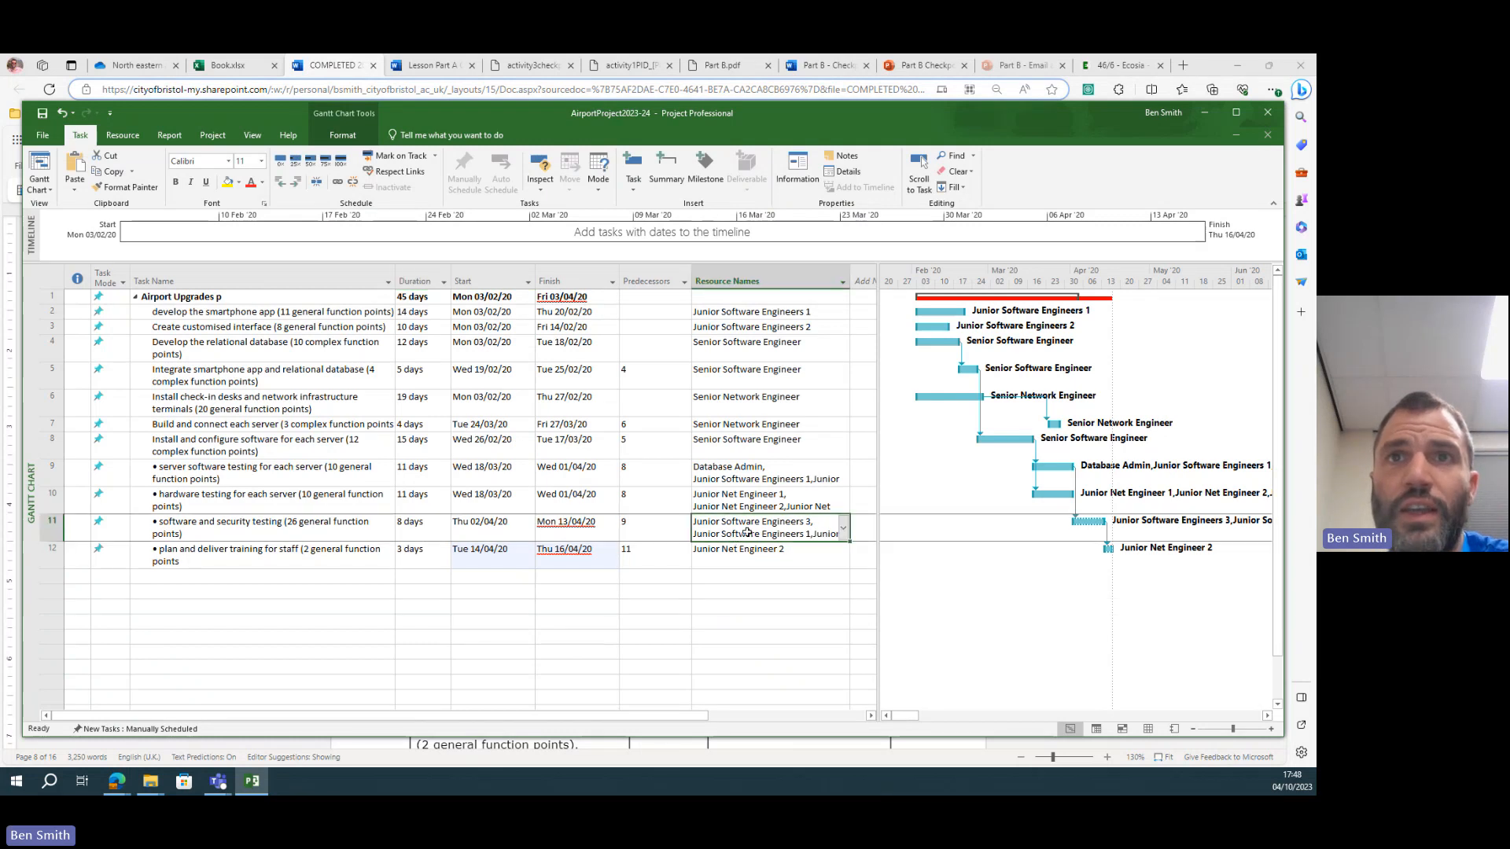
pyautogui.click(844, 534)
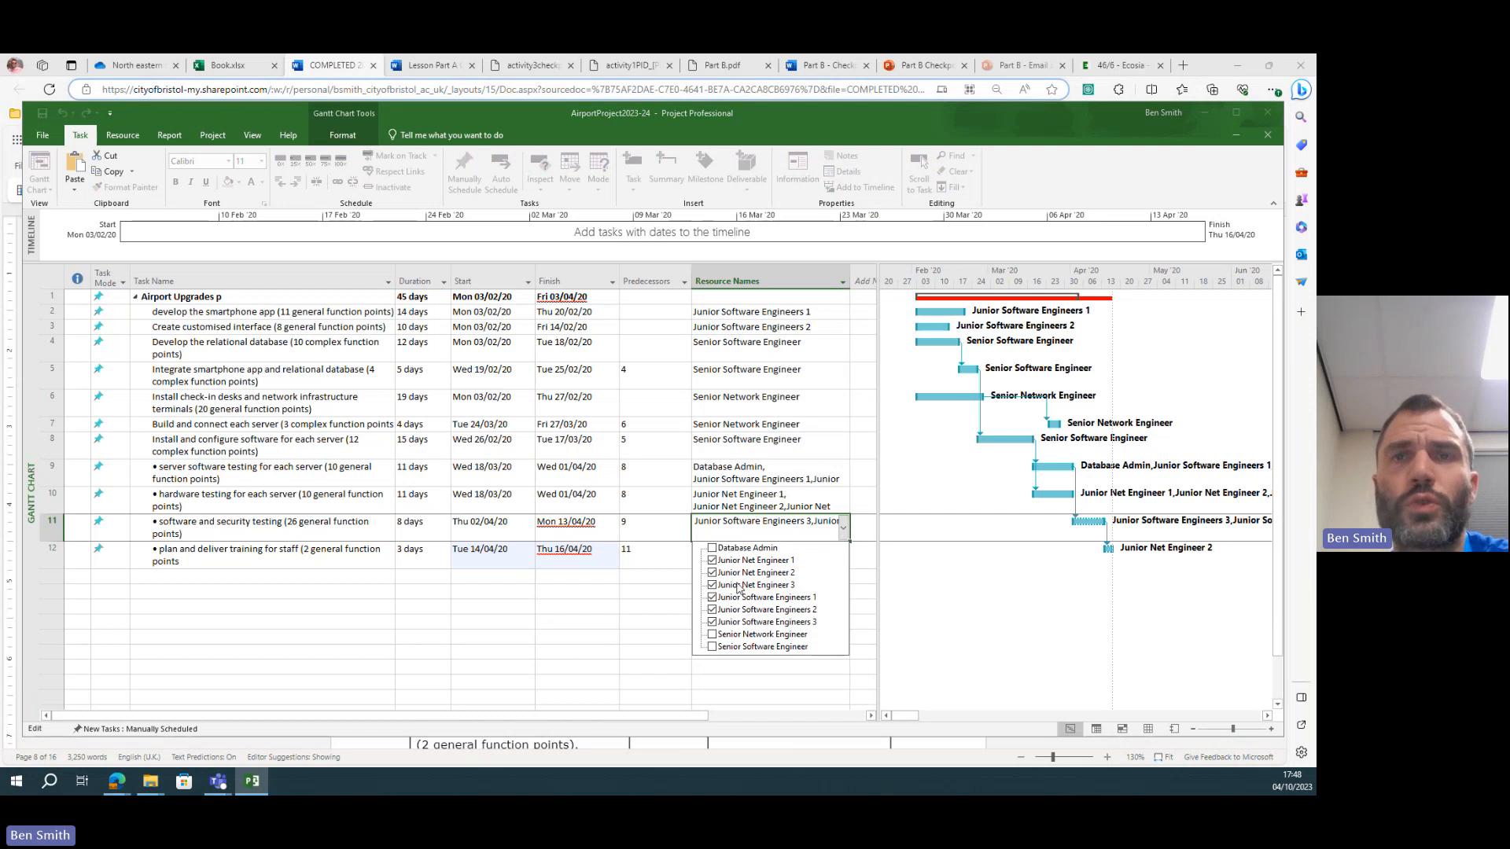
pyautogui.click(603, 618)
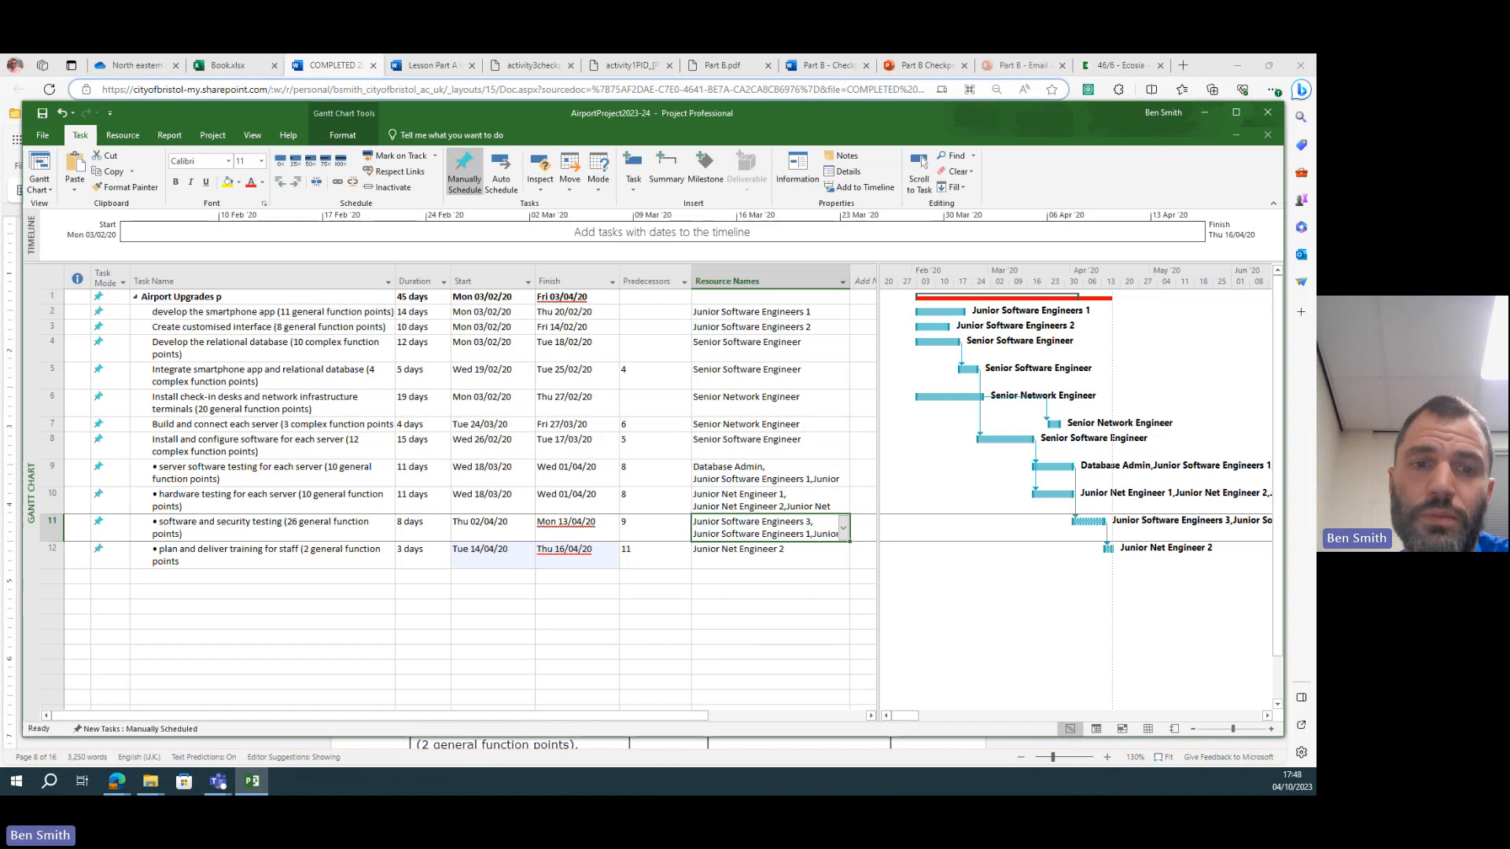
pyautogui.click(734, 599)
pyautogui.click(219, 781)
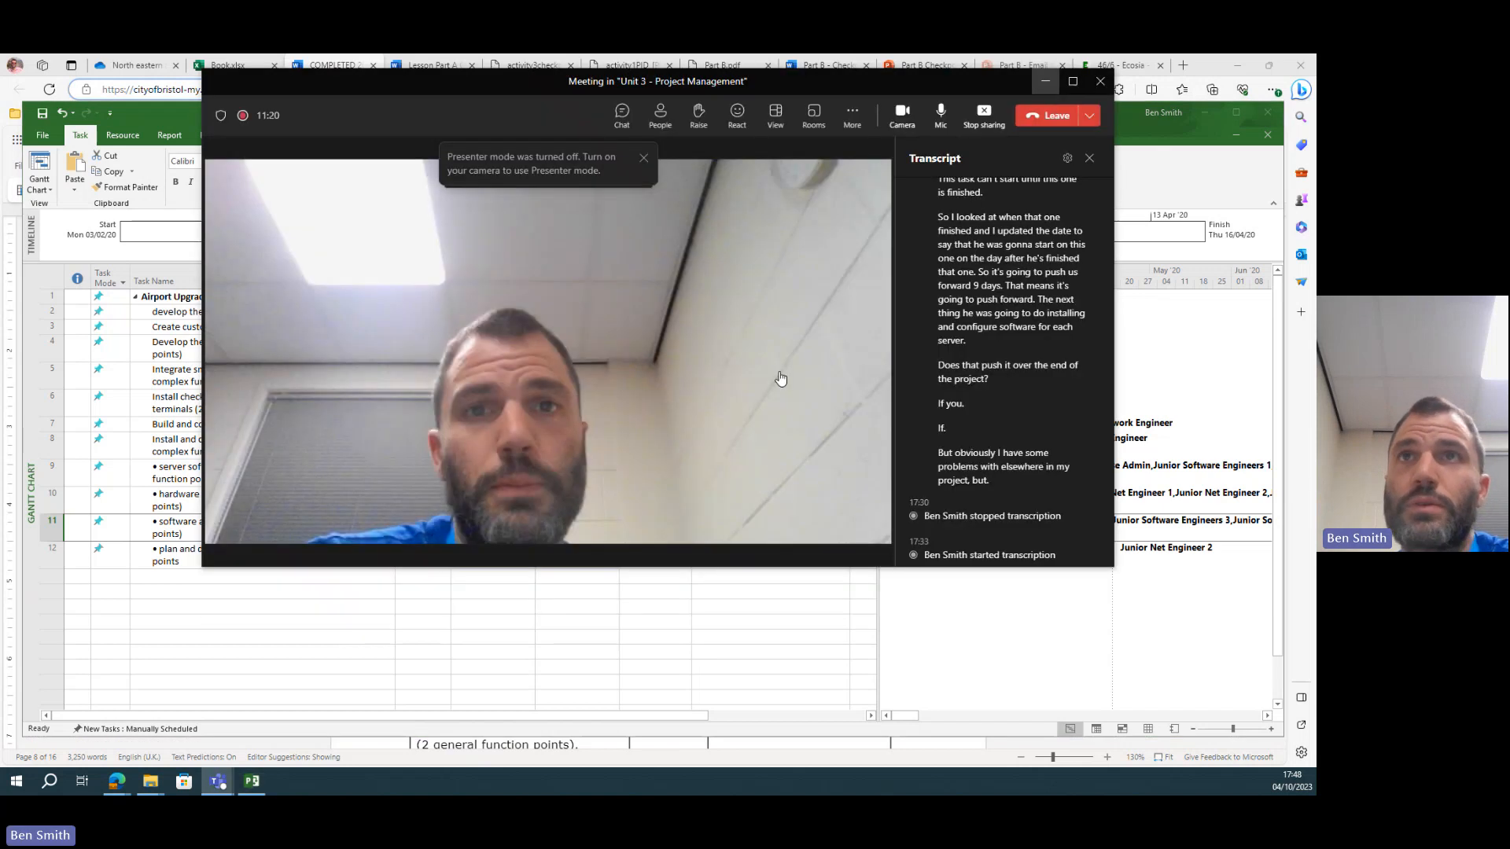